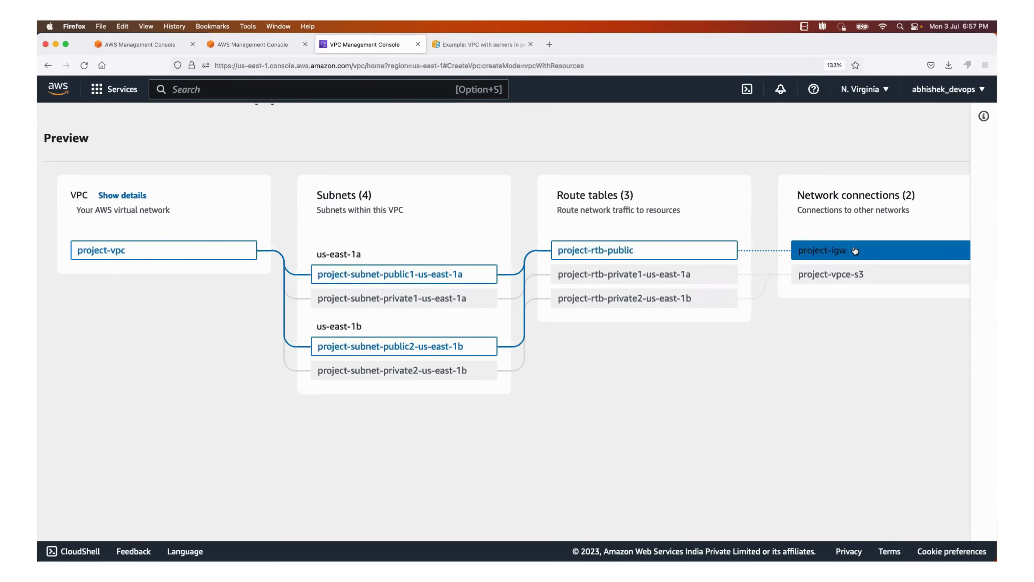
Set the auto-generated name tag for the VPC resources to aws-prod-example
left_click(477, 46)
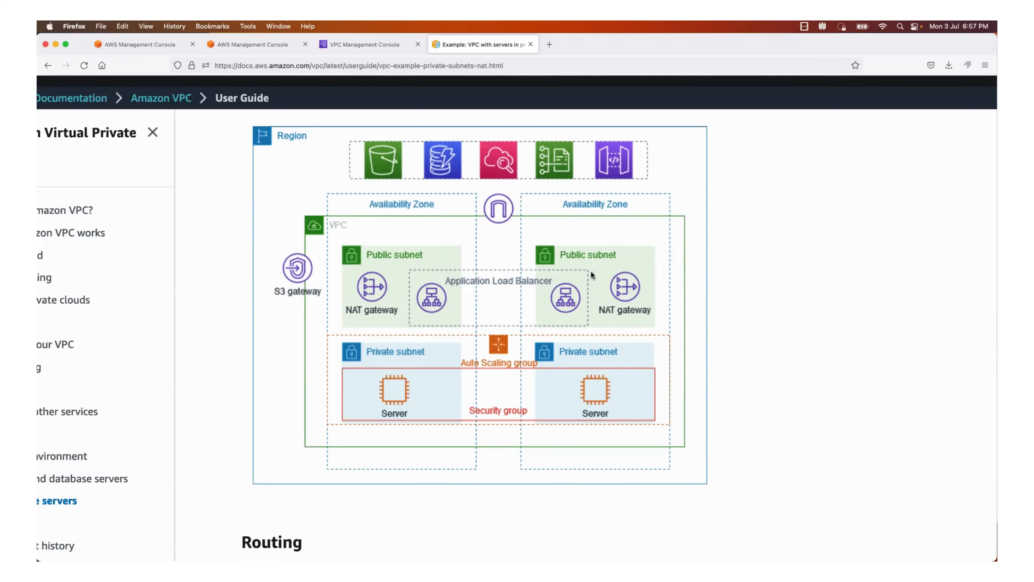
left_click(378, 43)
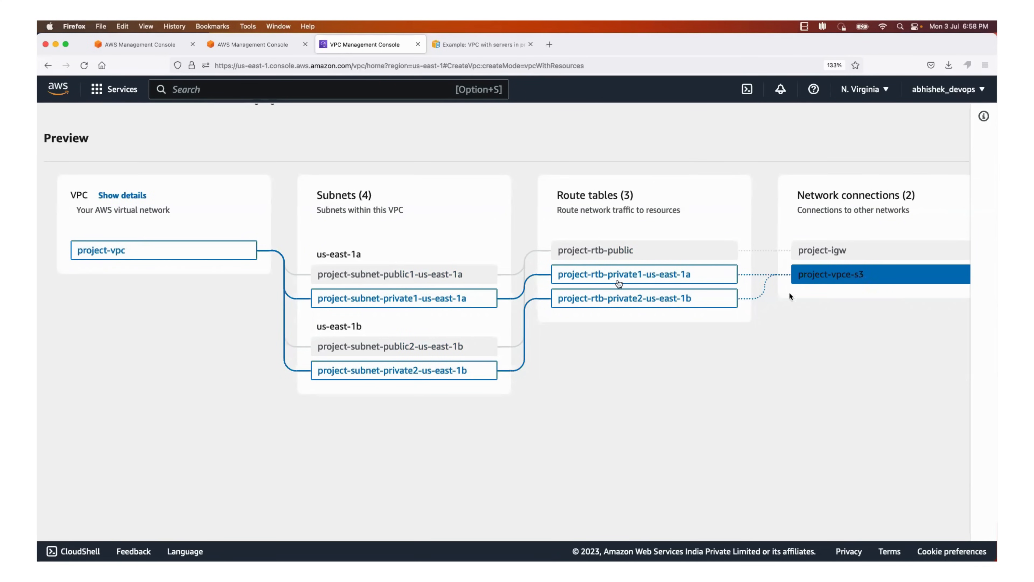
scroll(347, 223, "left", 10)
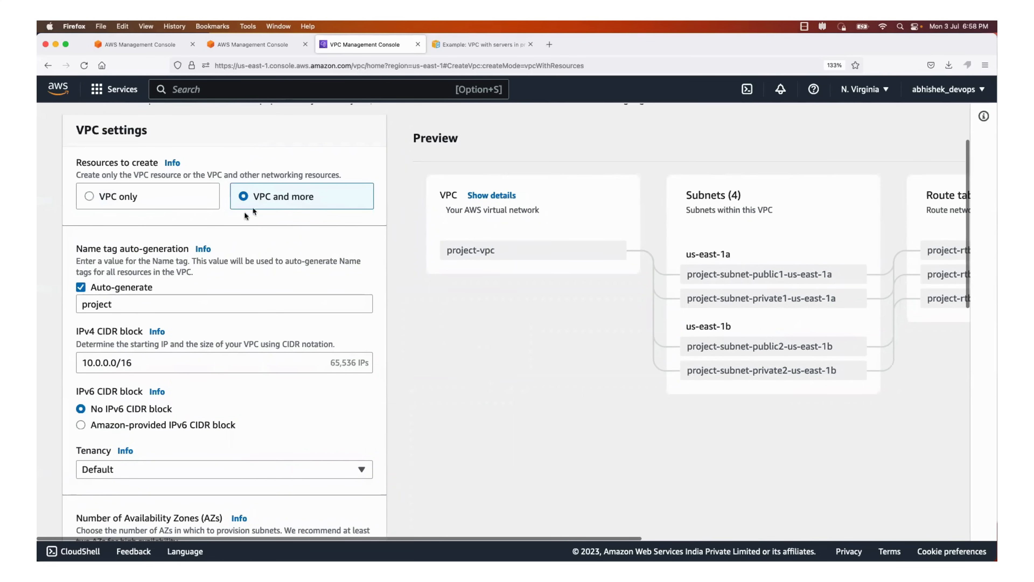
scroll(208, 330, "down", 3)
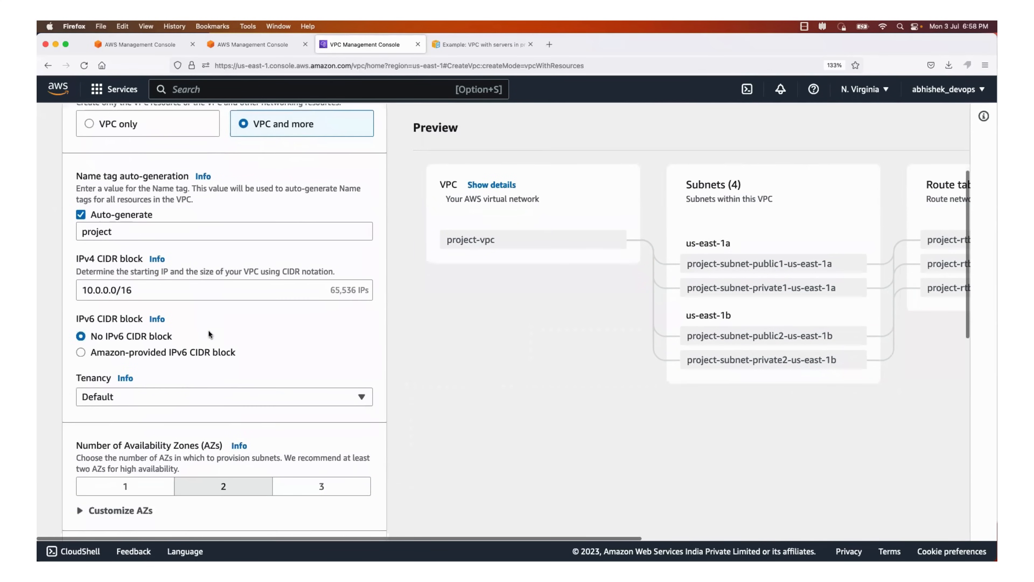
double_click(120, 232)
key("BackSpace")
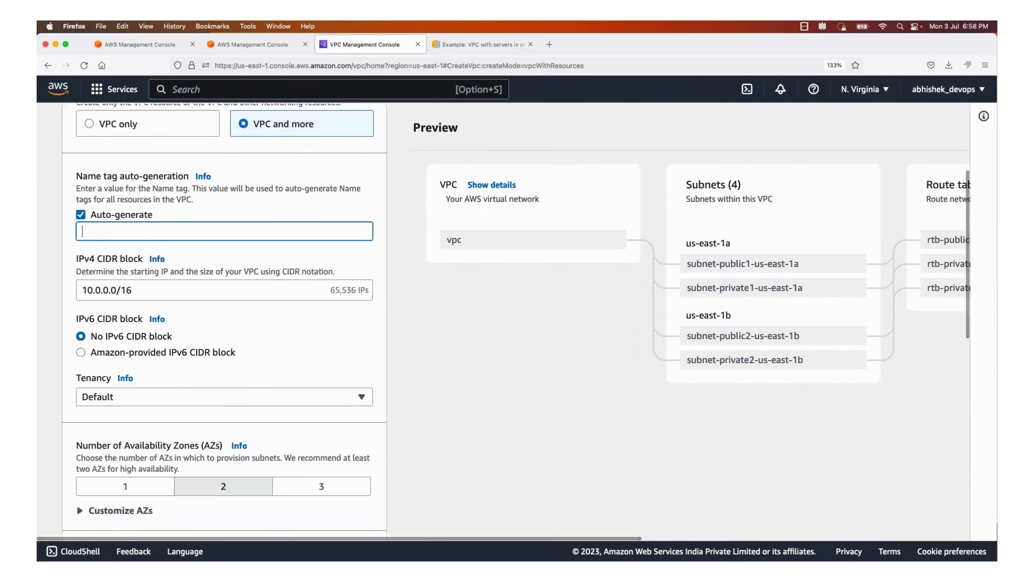
type("a")
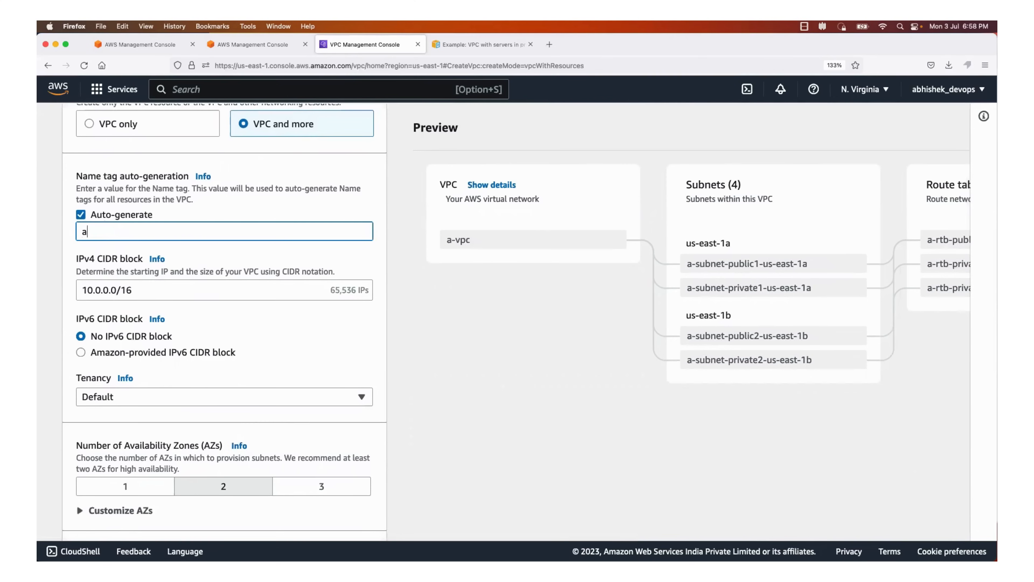
type("ws-prod-example")
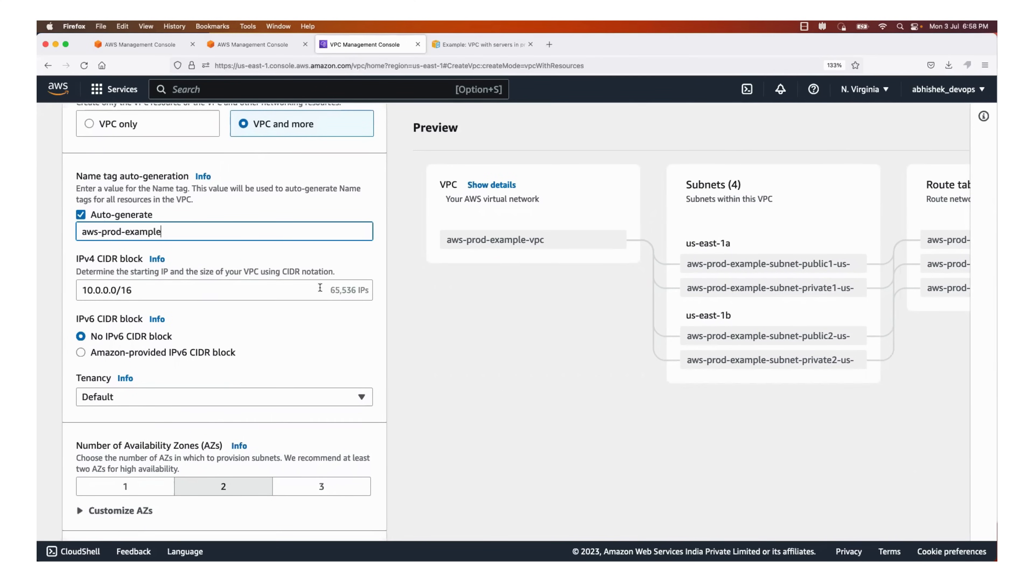
Review the CIDR block, Availability Zone and subnet settings, comparing them with the architecture diagram in the VPC user guide
left_click_drag(333, 290, 364, 290)
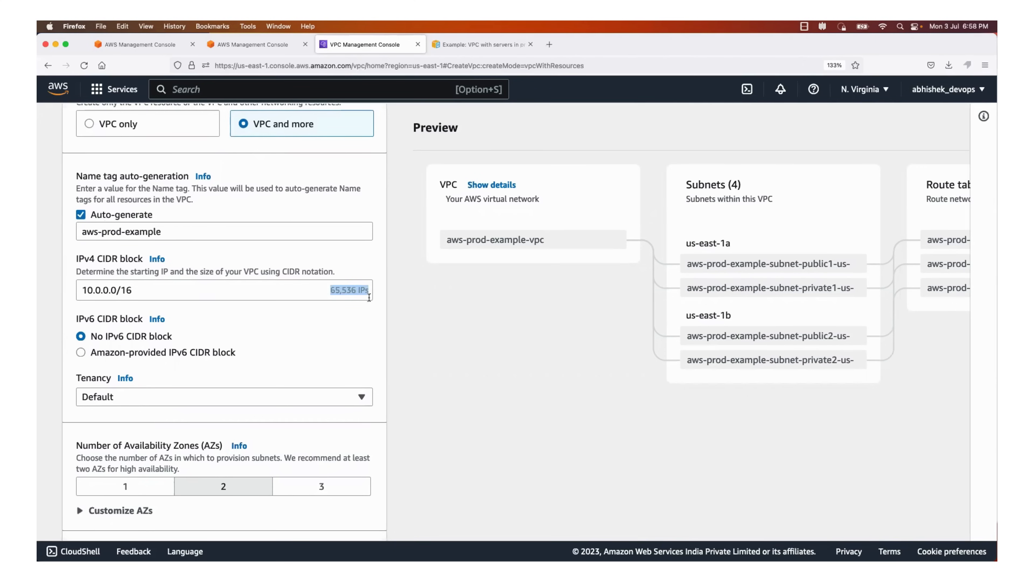
scroll(361, 336, "down", 3)
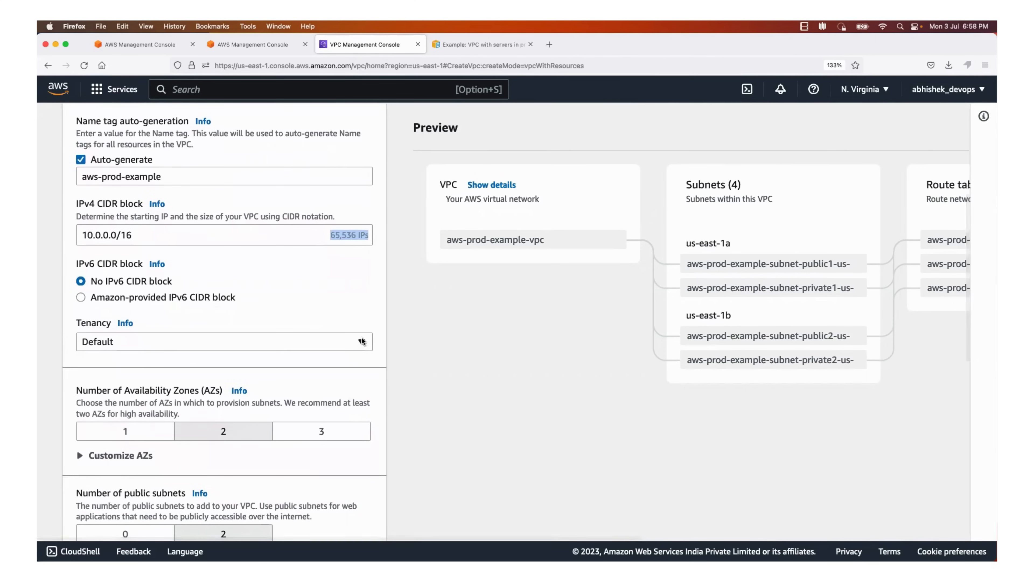
scroll(361, 342, "down", 1)
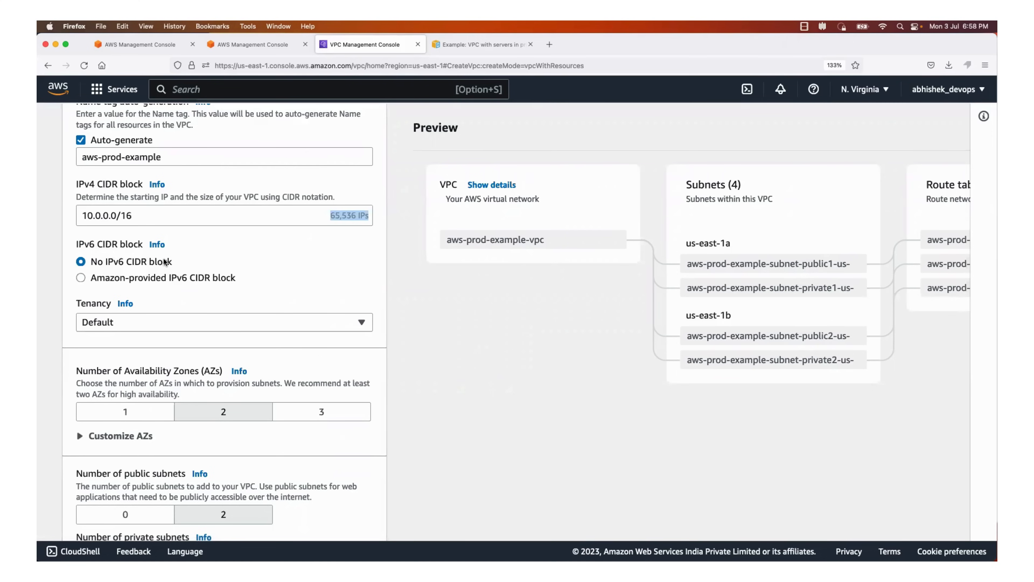
scroll(219, 322, "down", 7)
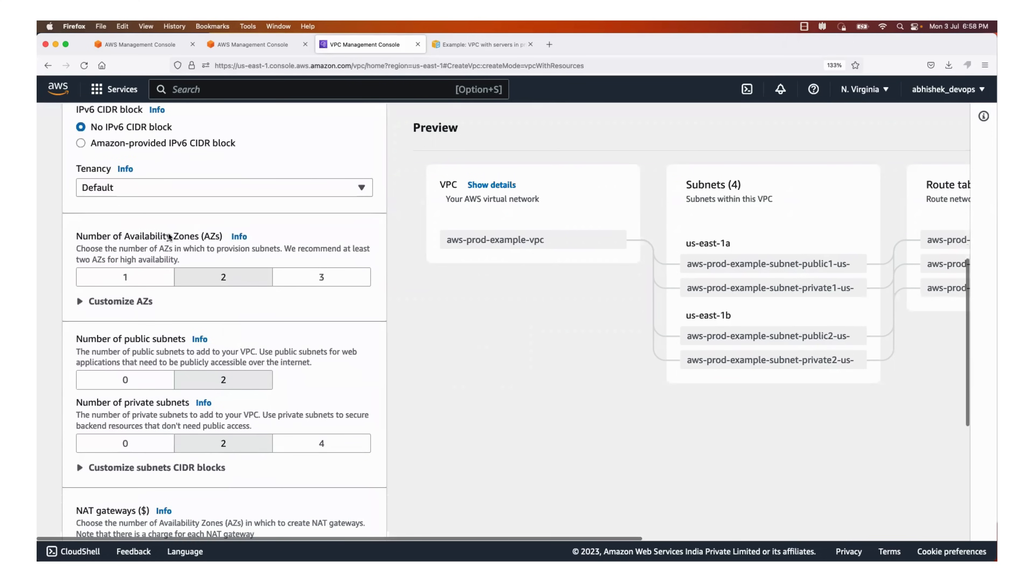
left_click(499, 46)
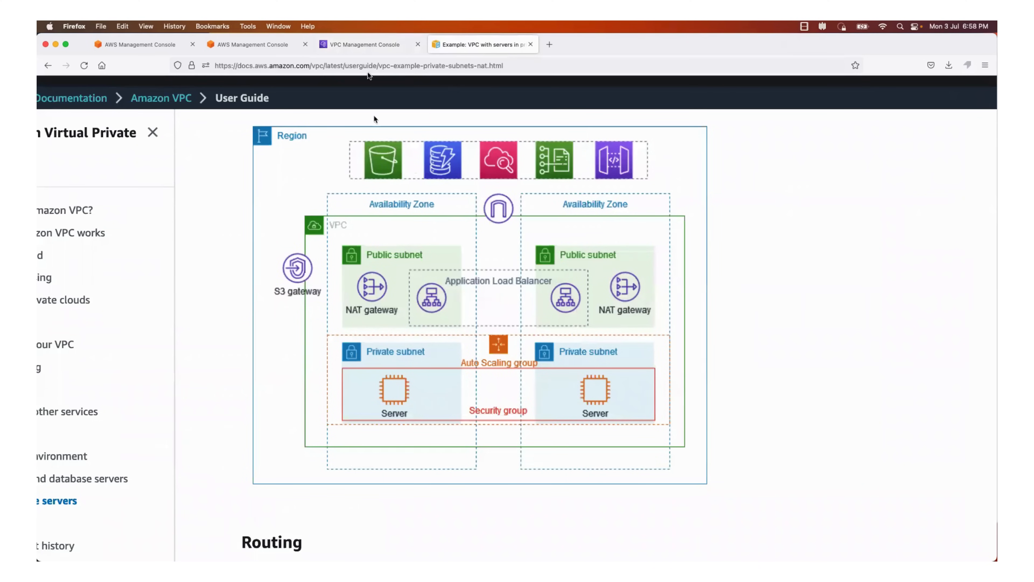
left_click(366, 45)
scroll(215, 299, "down", 5)
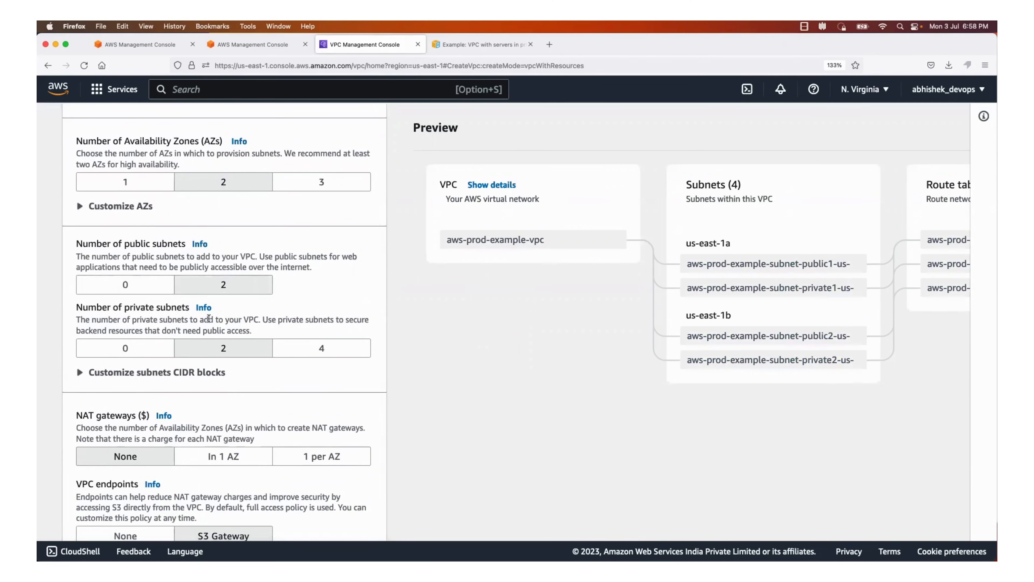
scroll(215, 287, "down", 4)
scroll(220, 280, "down", 2)
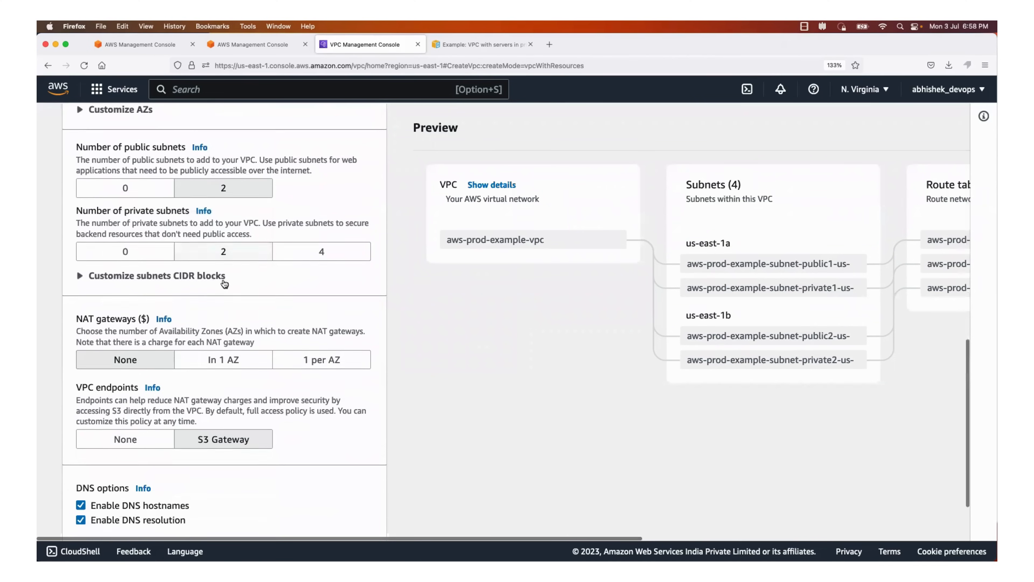
Set NAT gateways to 1 per AZ and VPC endpoints to None, checking the gateway layout in the user guide diagram
left_click(460, 47)
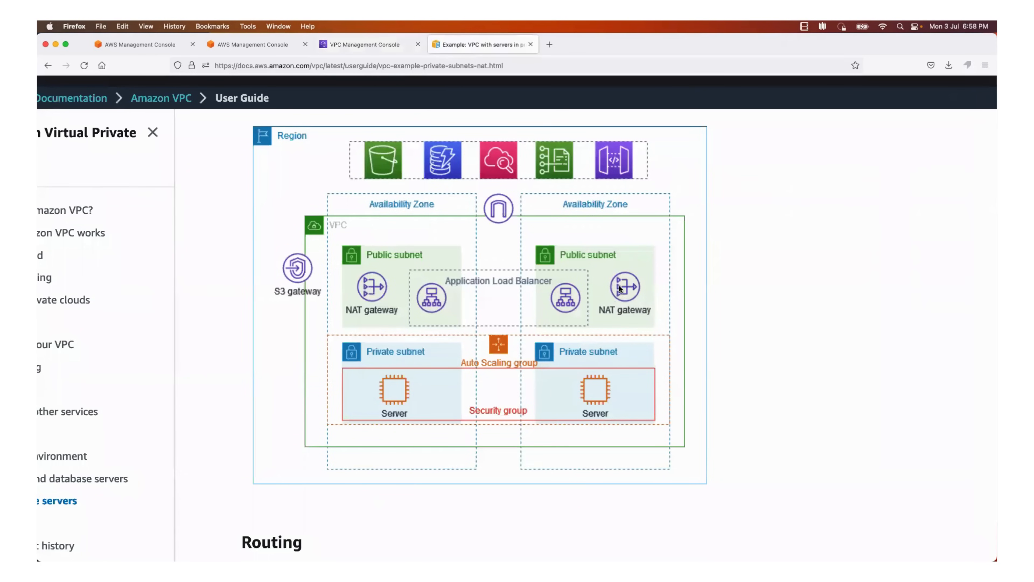
left_click(383, 46)
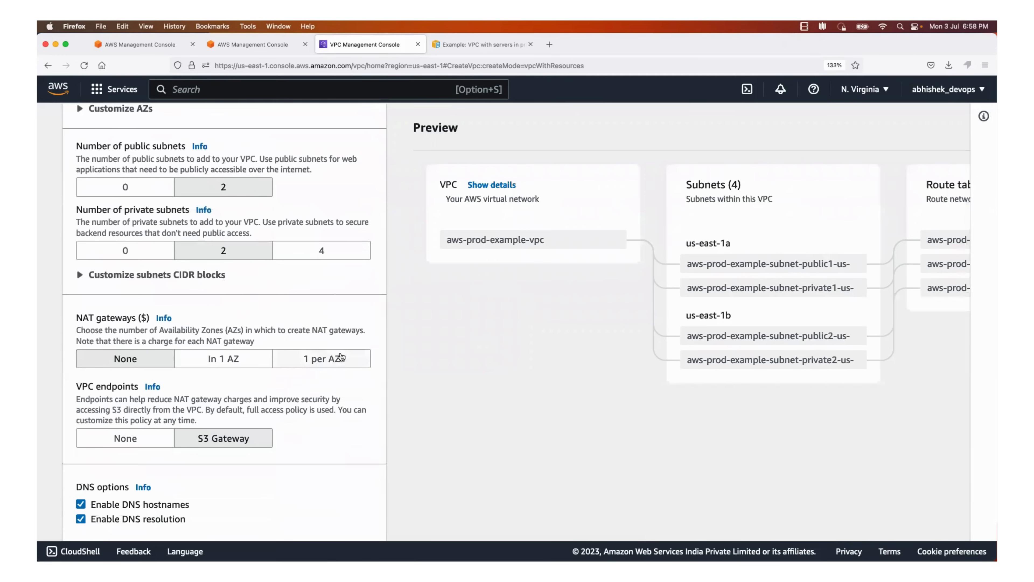
left_click(331, 359)
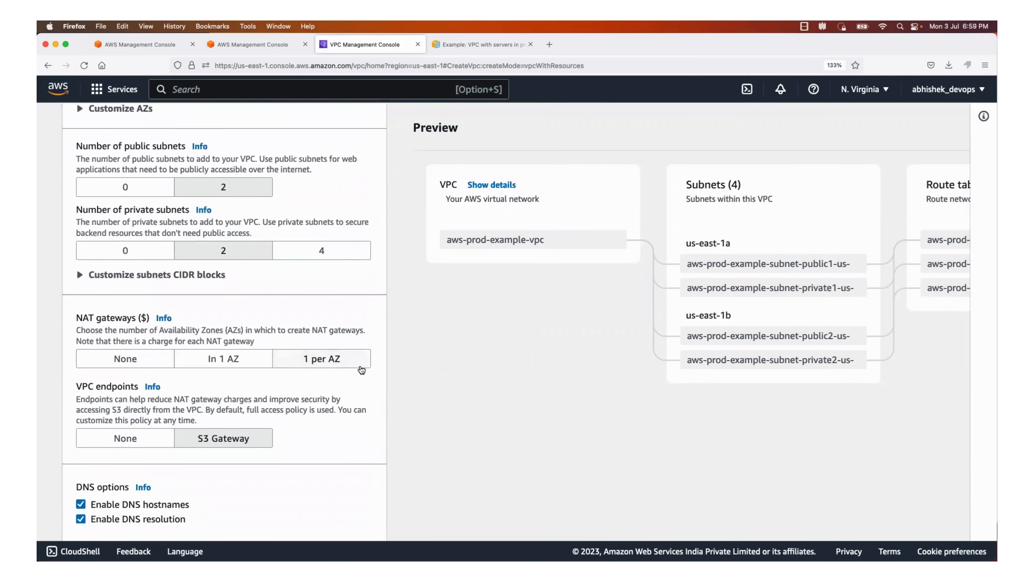
scroll(346, 366, "down", 3)
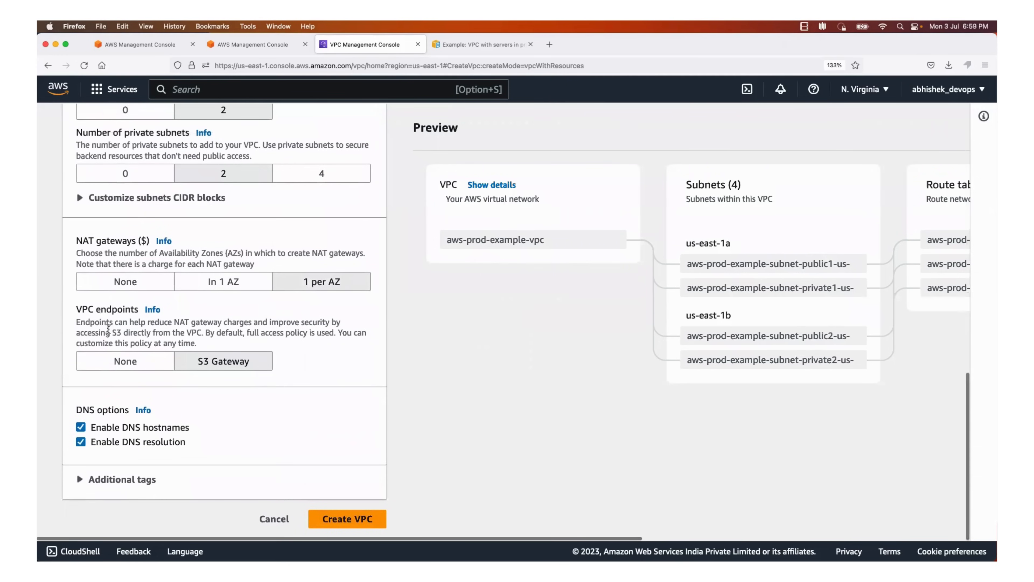
left_click(121, 362)
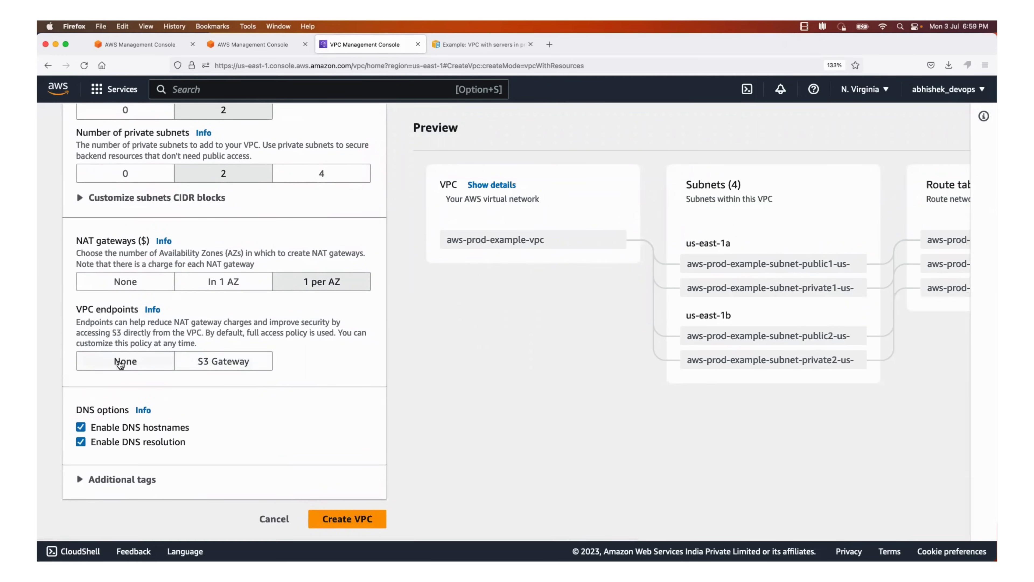
Check the route tables and network connections in the preview and try to create the VPC
scroll(876, 244, "right", 3)
scroll(875, 244, "right", 5)
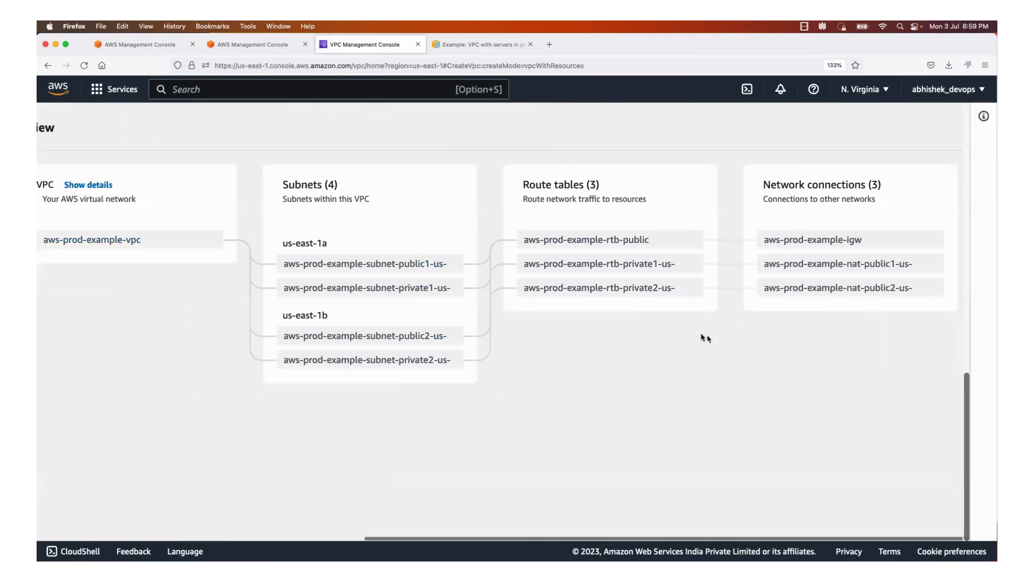
scroll(627, 296, "left", 6)
scroll(429, 360, "left", 2)
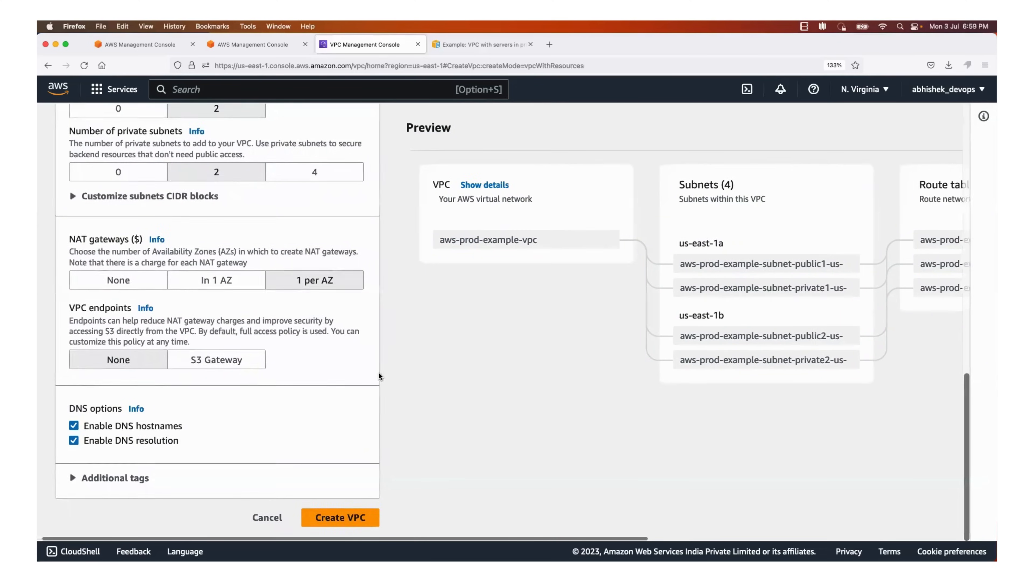
left_click(347, 519)
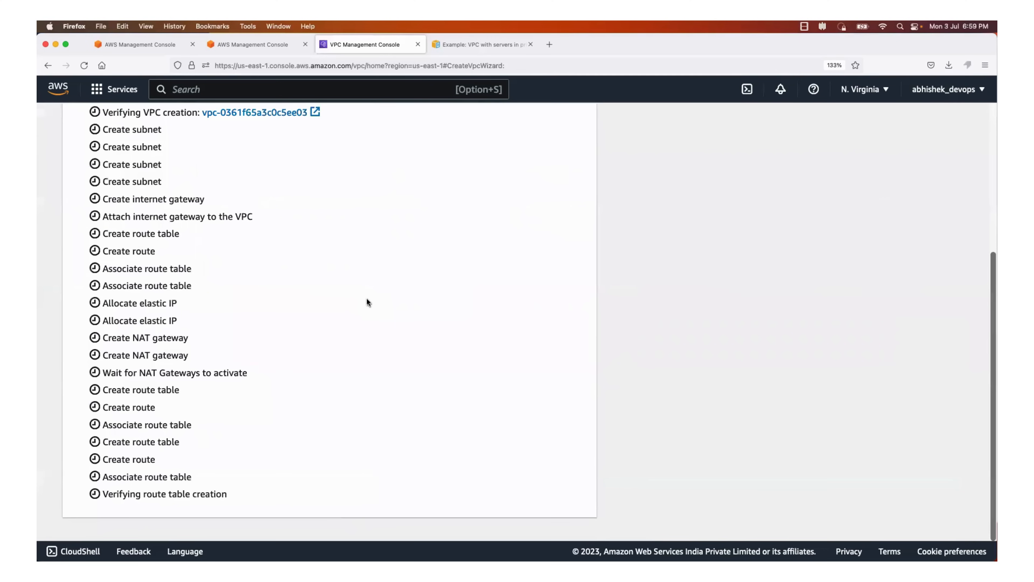
Examine the details of the Create VPC workflow from the first task to the last
scroll(369, 302, "up", 4)
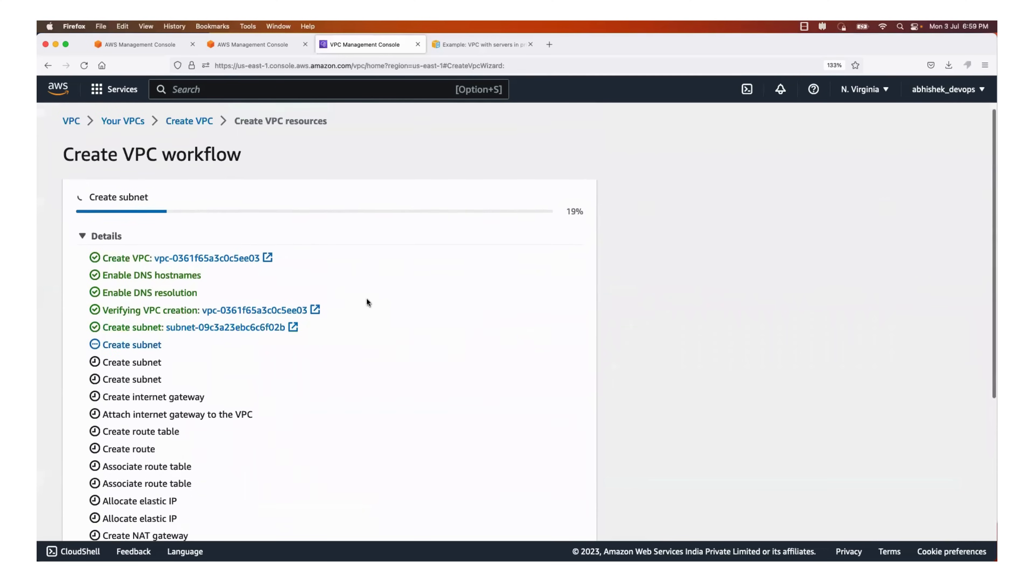
scroll(368, 302, "down", 2)
scroll(366, 297, "down", 5)
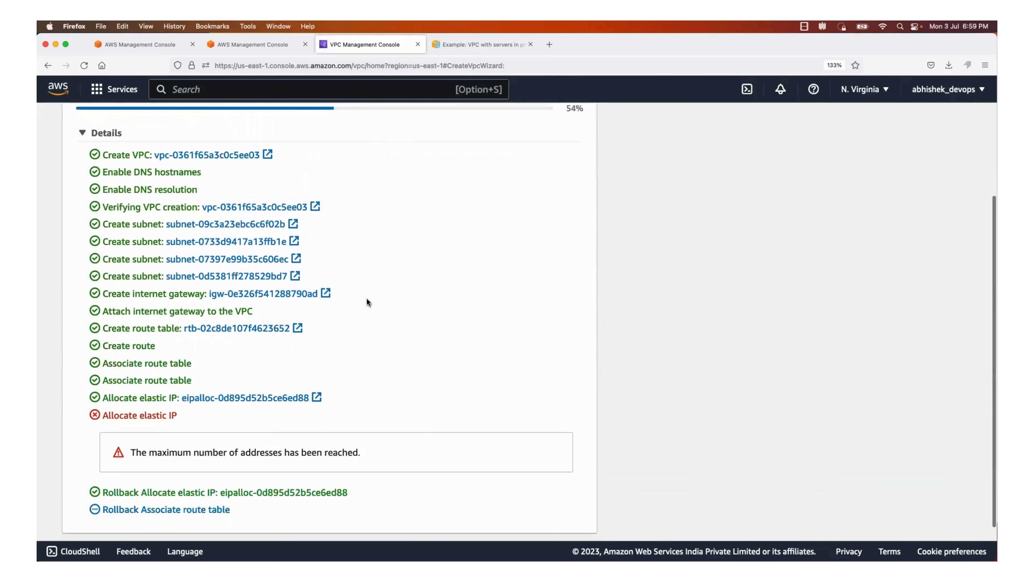
scroll(360, 291, "down", 5)
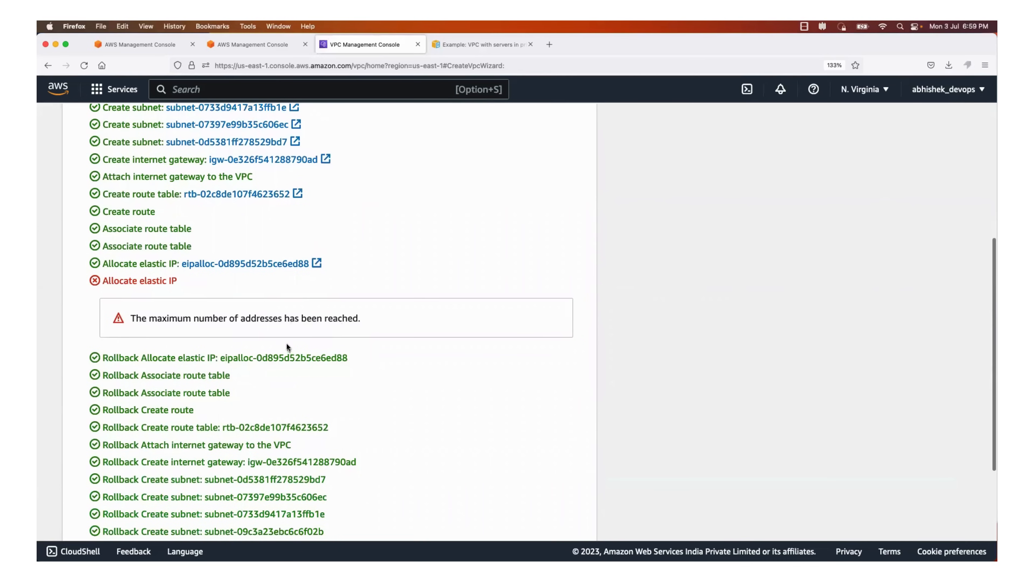
scroll(342, 297, "down", 5)
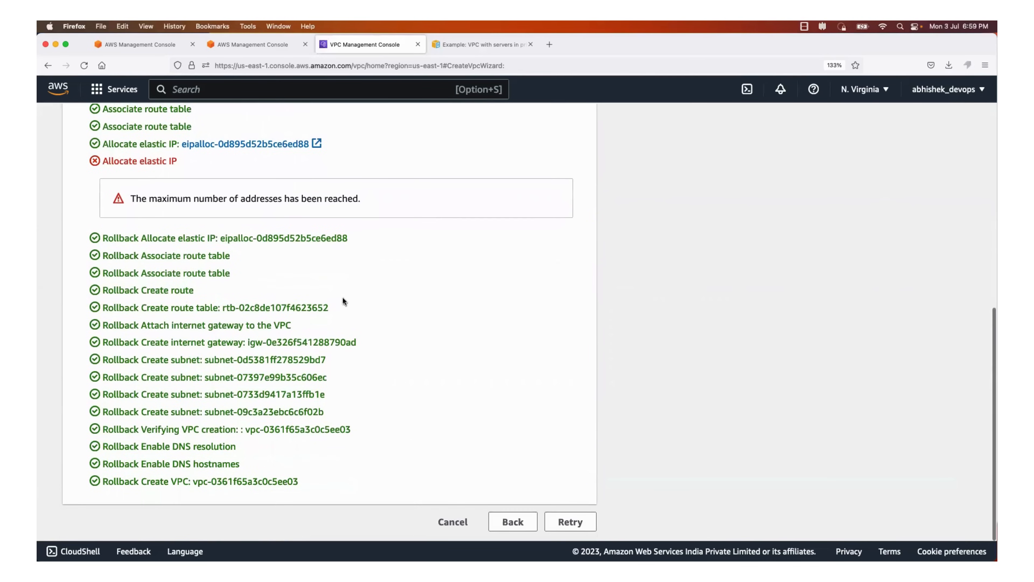
scroll(342, 297, "up", 4)
Search the AWS services for ec2 and open the EC2 dashboard
left_click(261, 44)
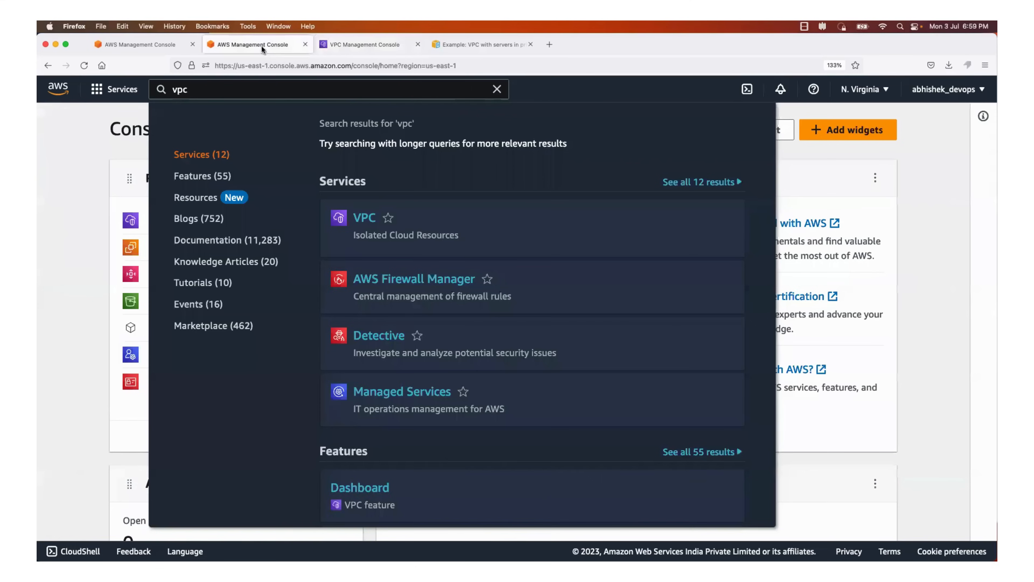
left_click(157, 47)
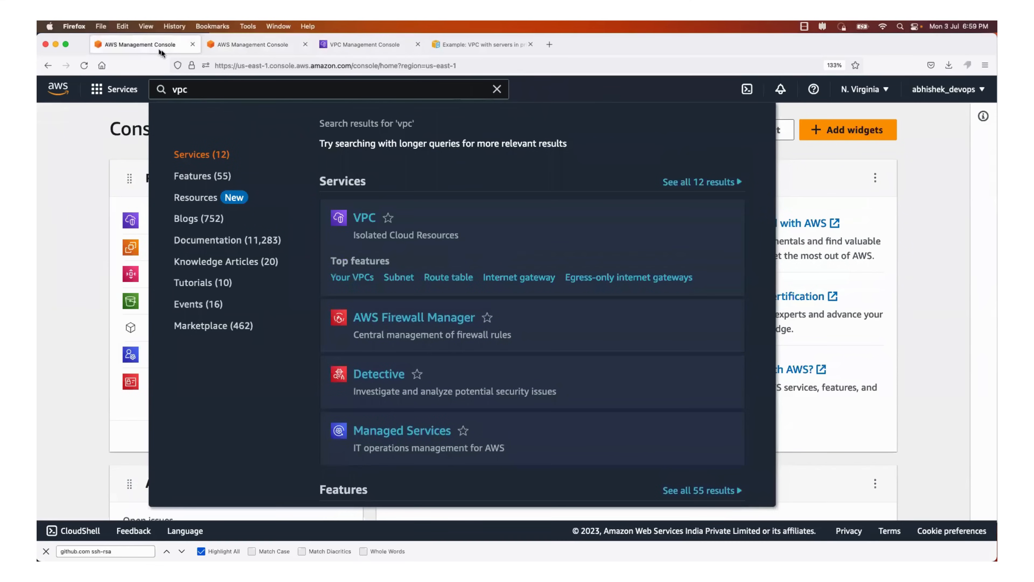
left_click(85, 158)
left_click_drag(217, 91, 117, 90)
key("BackSpace")
type("e")
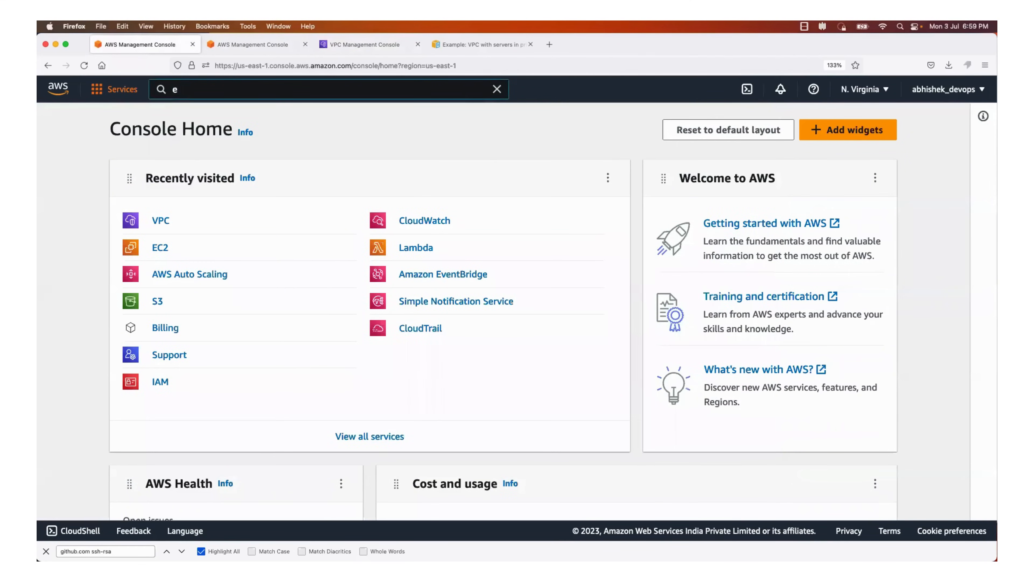
type("c2")
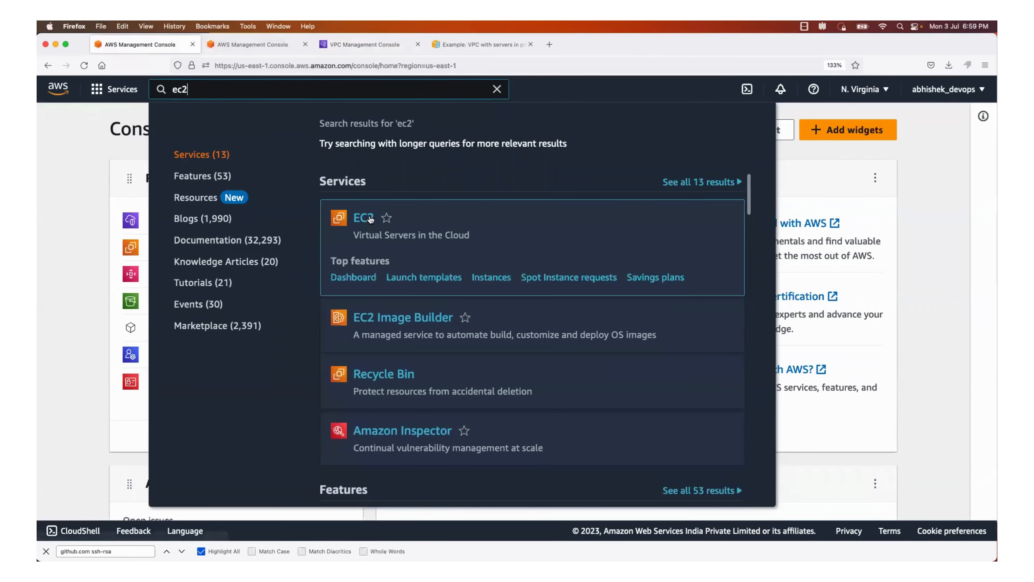
left_click(371, 220)
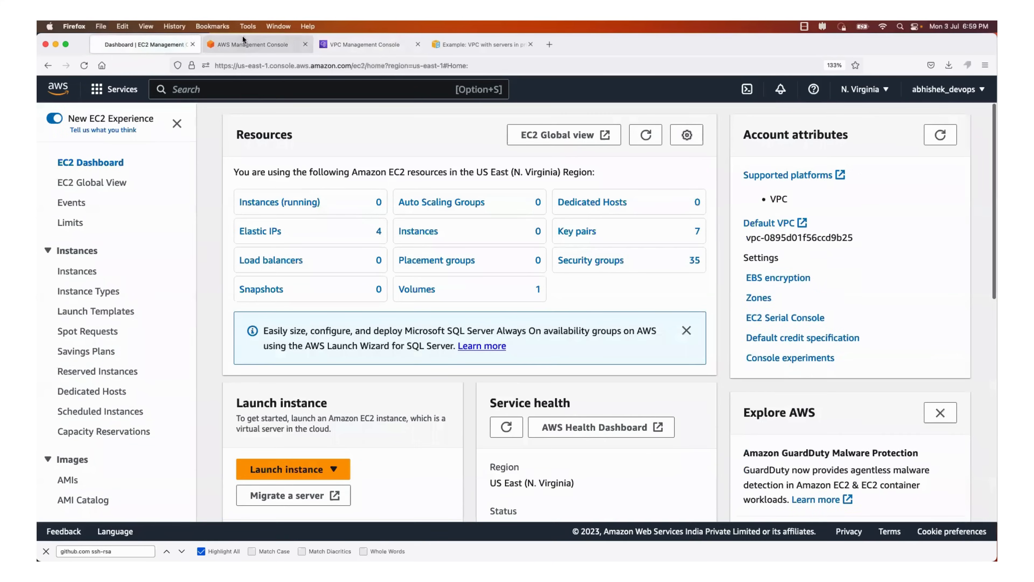
Open the list of Elastic IP addresses from the EC2 dashboard resources
left_click(243, 44)
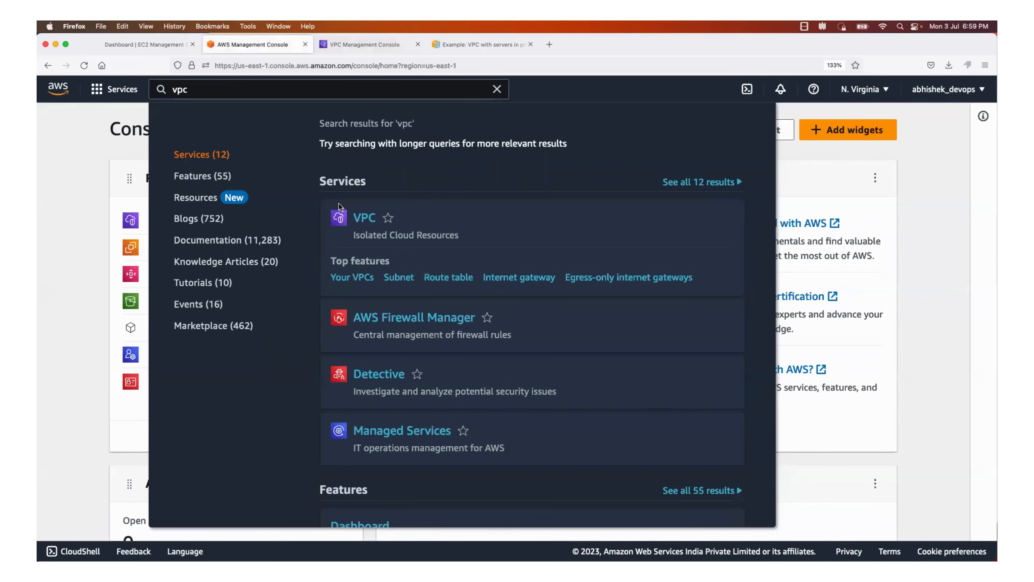
left_click(149, 43)
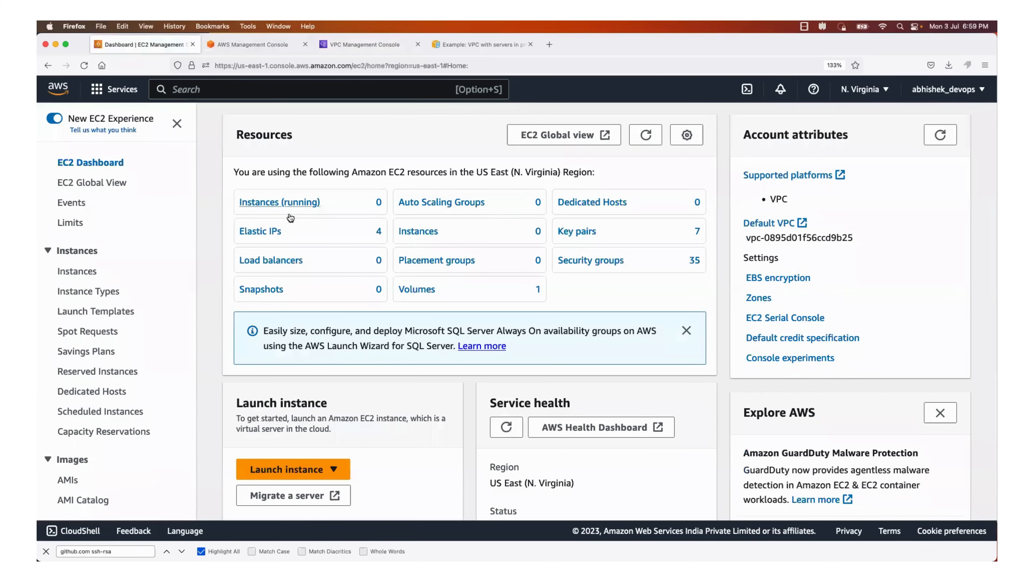
left_click(271, 235)
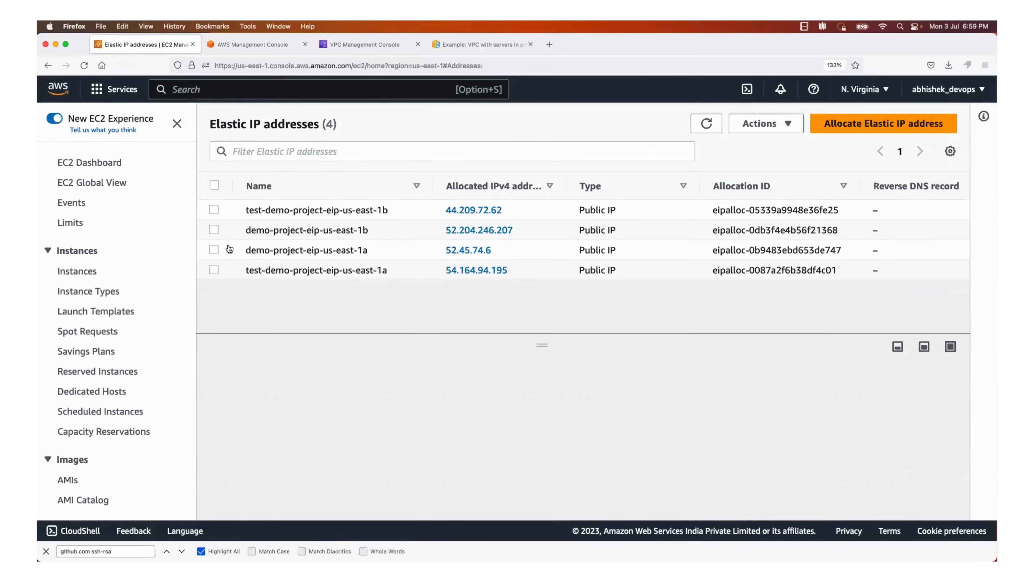
Release all four demo-project and test-demo-project Elastic IP addresses in us-east-1a and us-east-1b
left_click(214, 209)
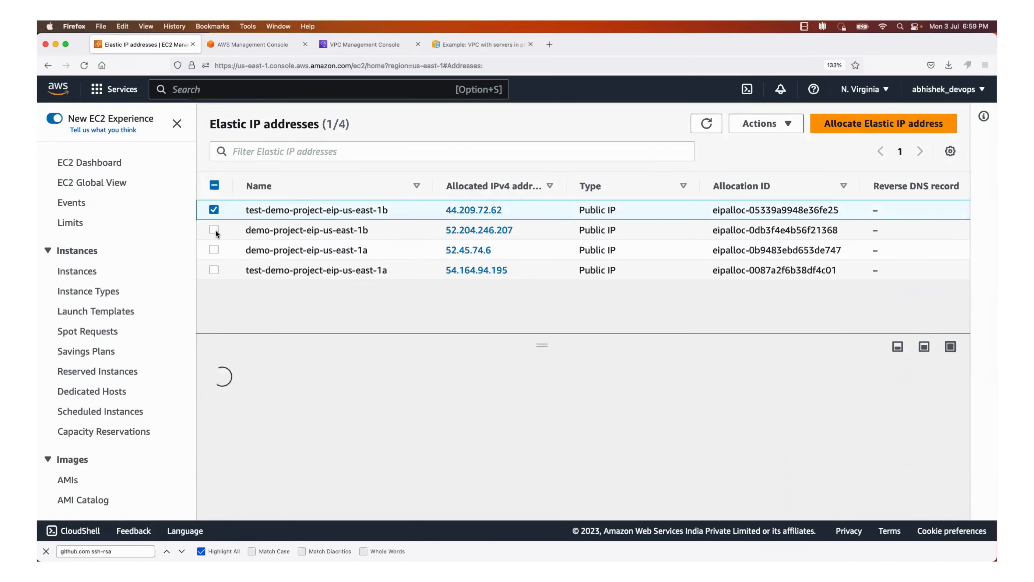
left_click(214, 230)
left_click(214, 249)
left_click(213, 269)
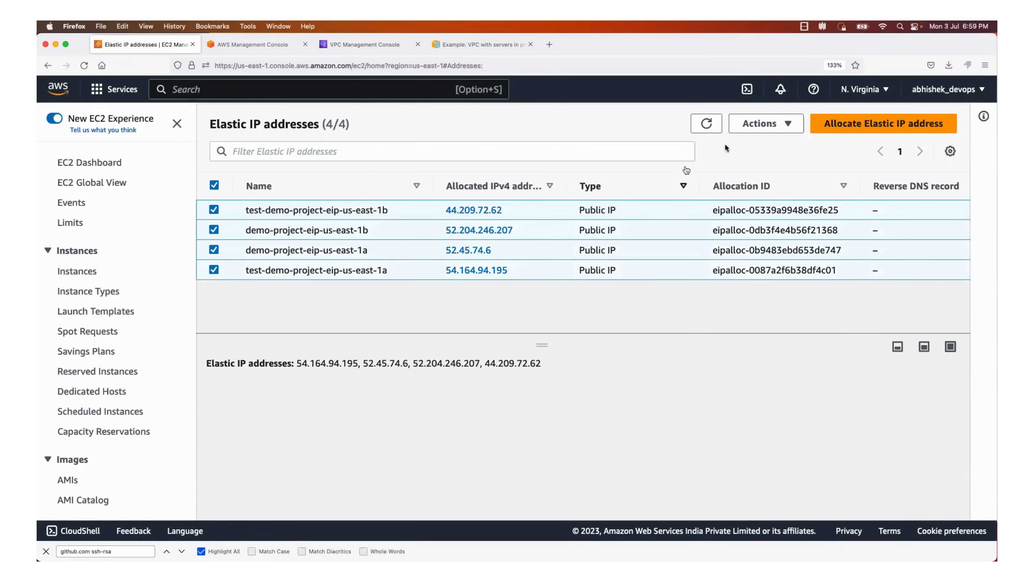
left_click(760, 123)
left_click(782, 165)
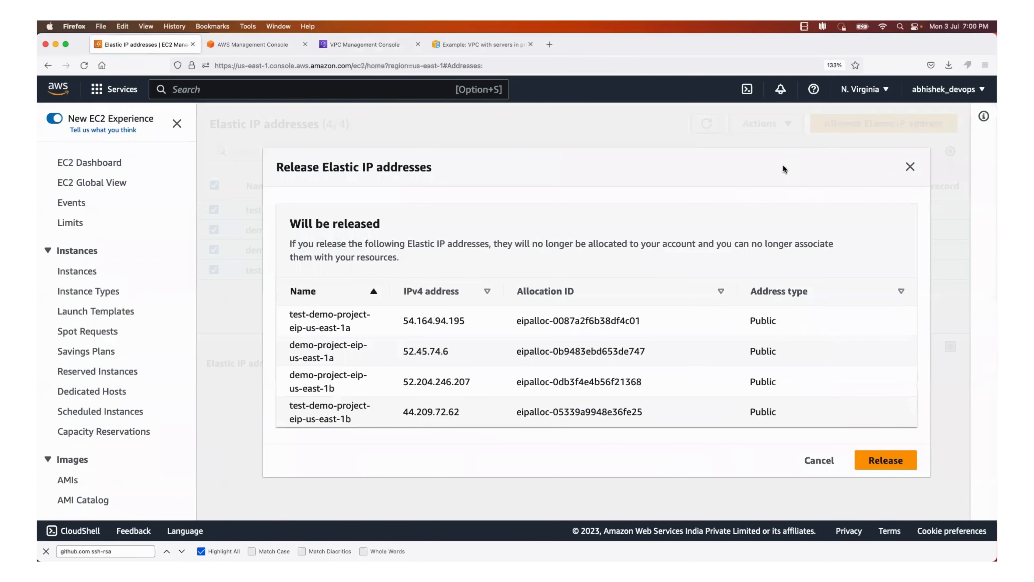
left_click(885, 460)
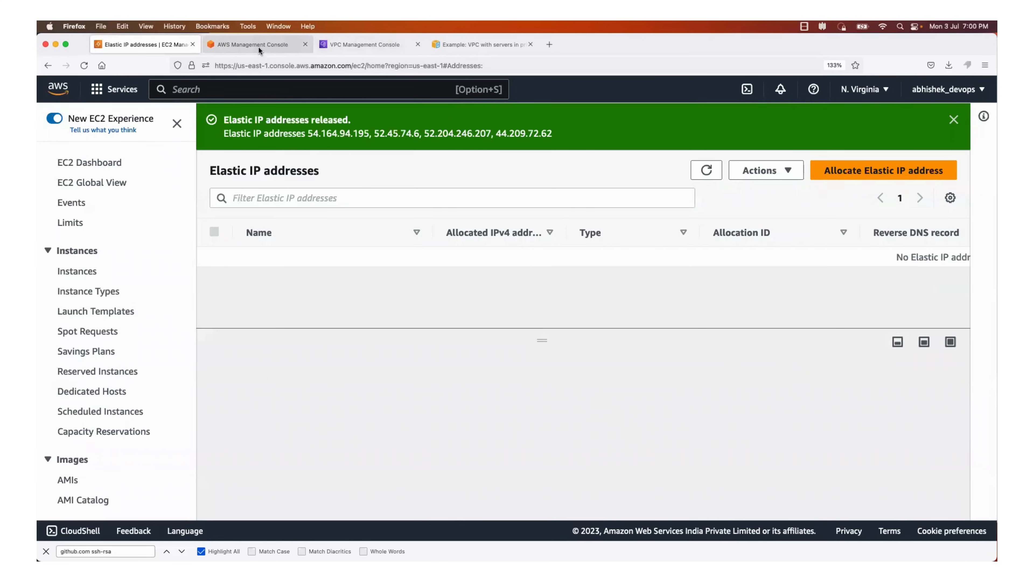
Return to the Create VPC workflow and retry the failed VPC creation
left_click(383, 40)
scroll(276, 355, "down", 5)
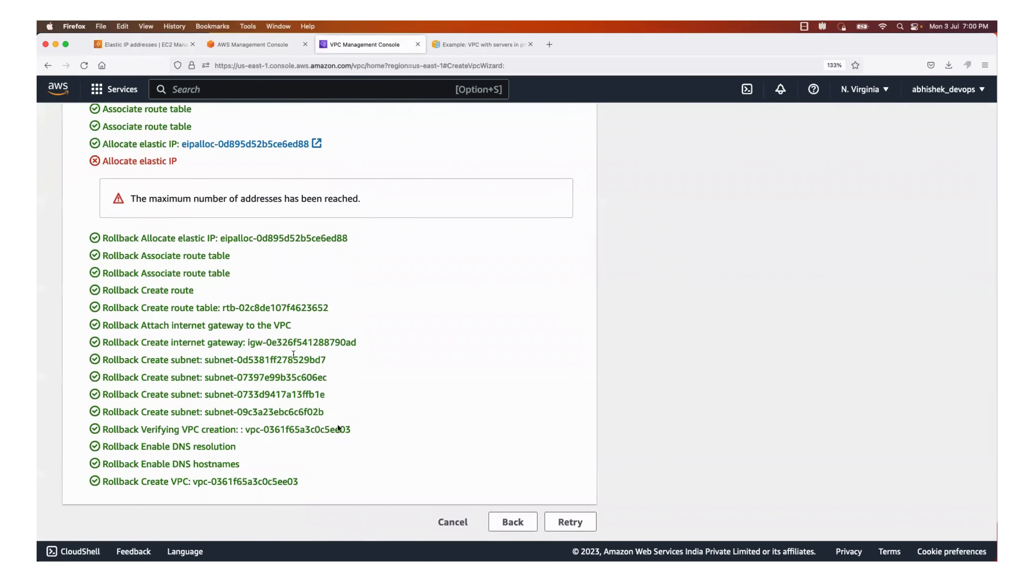
left_click(570, 521)
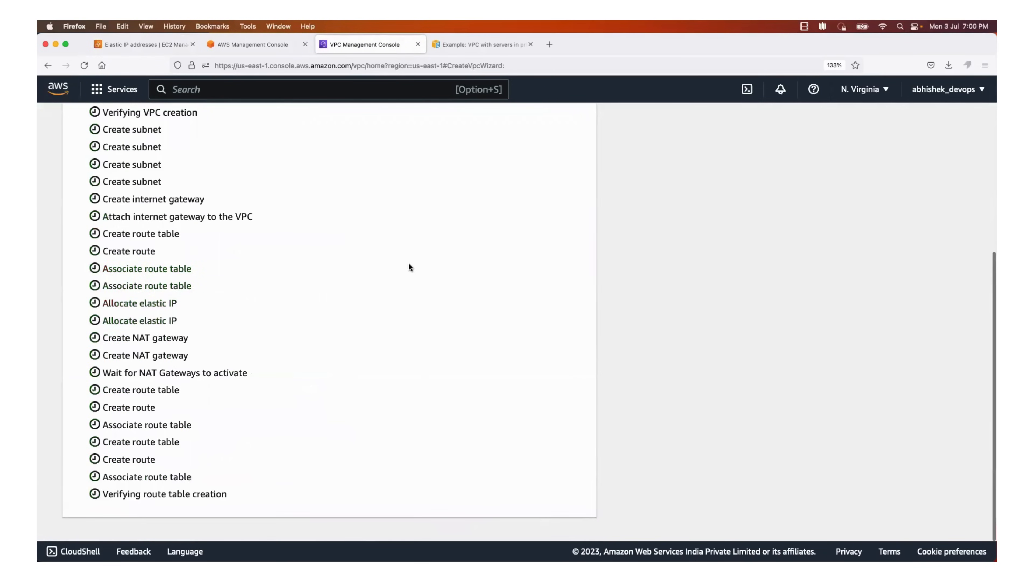
scroll(408, 262, "up", 5)
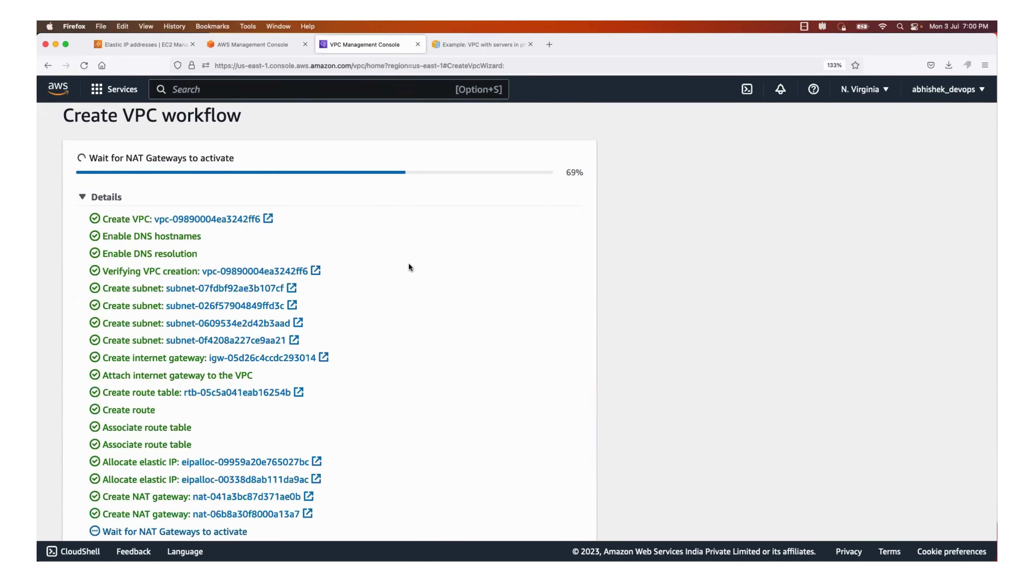
Follow the Create VPC workflow tasks while the NAT gateways activate, referring to the NAT gateways in the user guide diagram
scroll(409, 264, "down", 2)
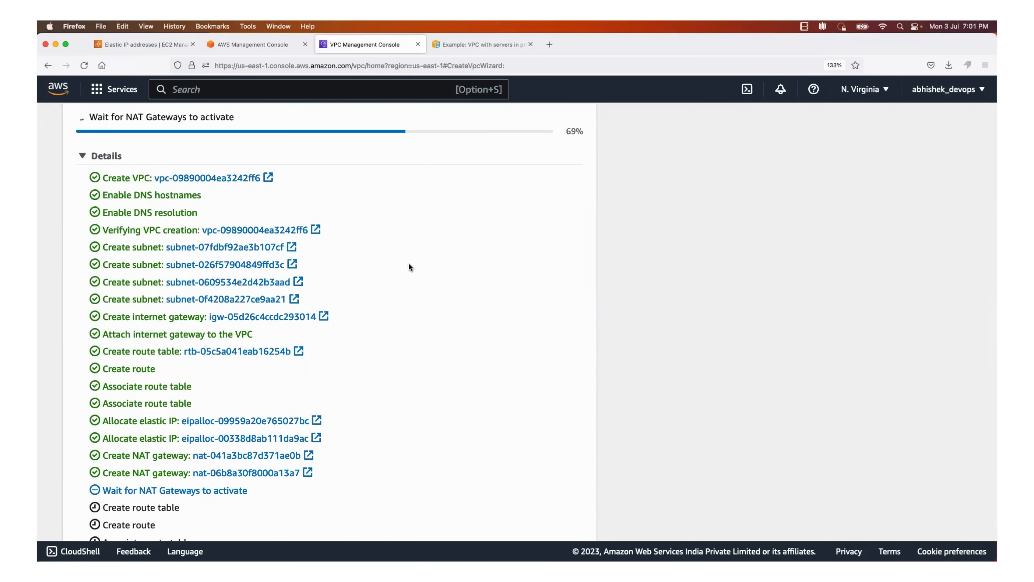
scroll(409, 266, "down", 5)
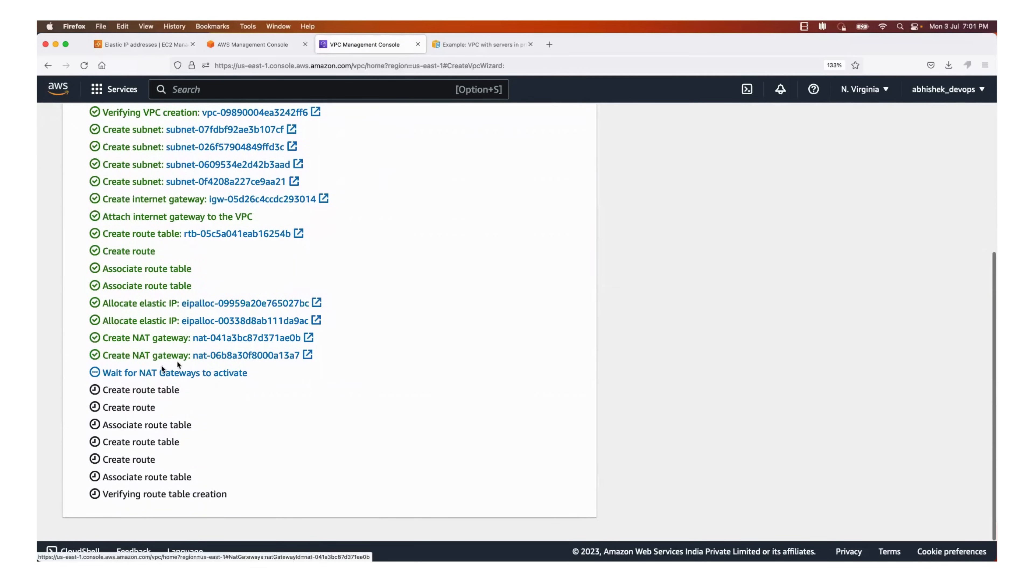
left_click_drag(152, 371, 190, 369)
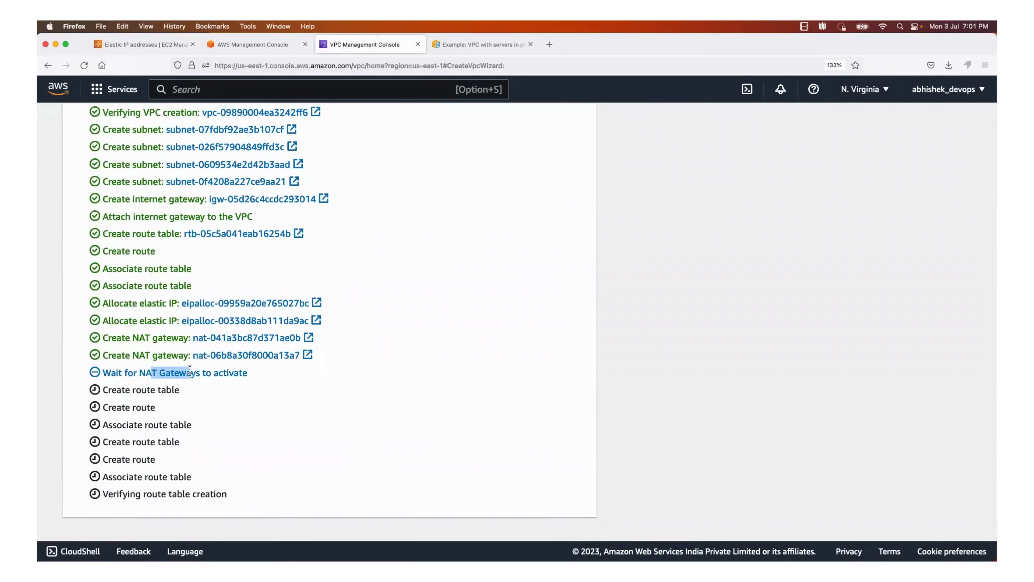
left_click(465, 44)
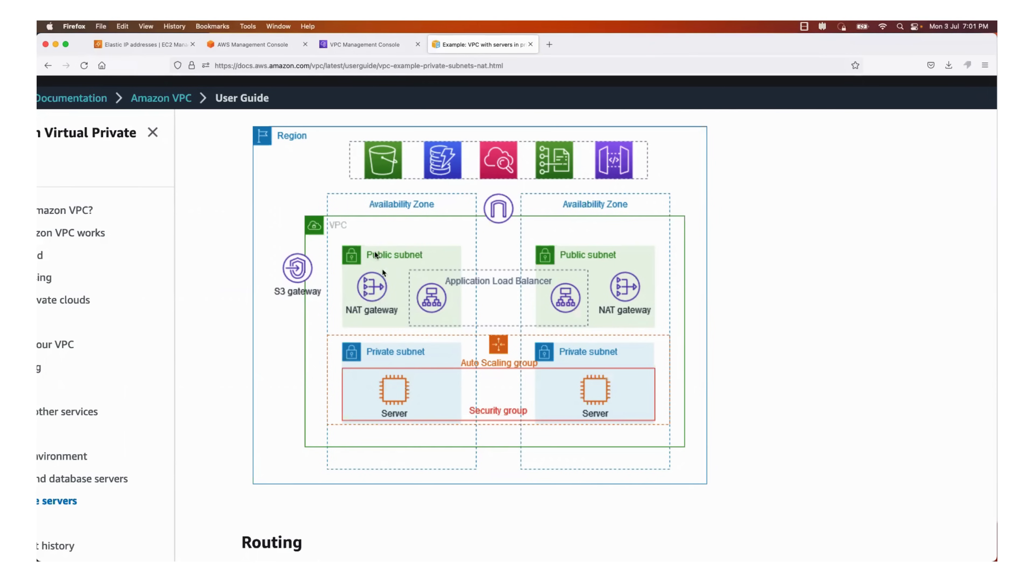
left_click(253, 44)
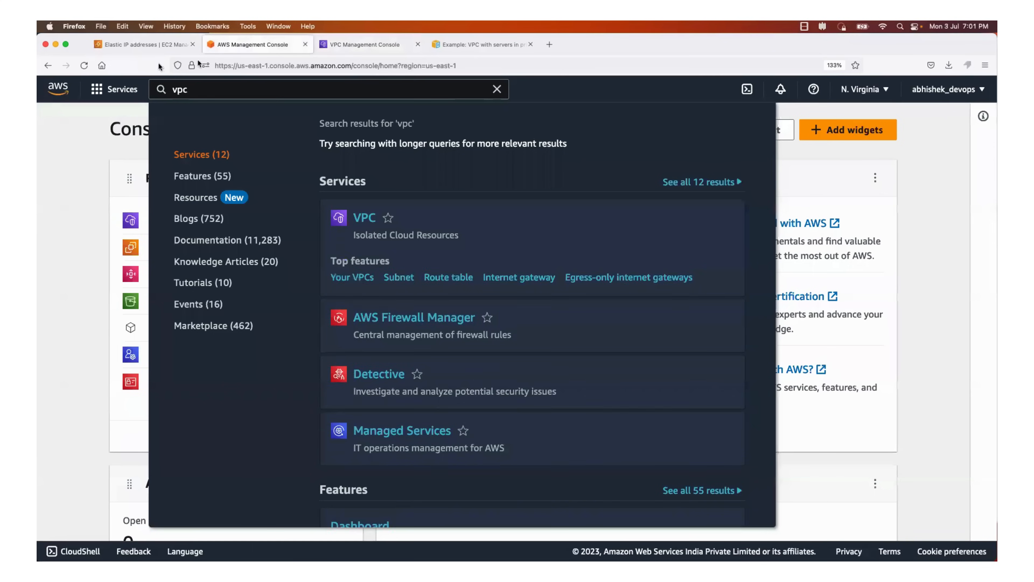
left_click(145, 44)
left_click(366, 44)
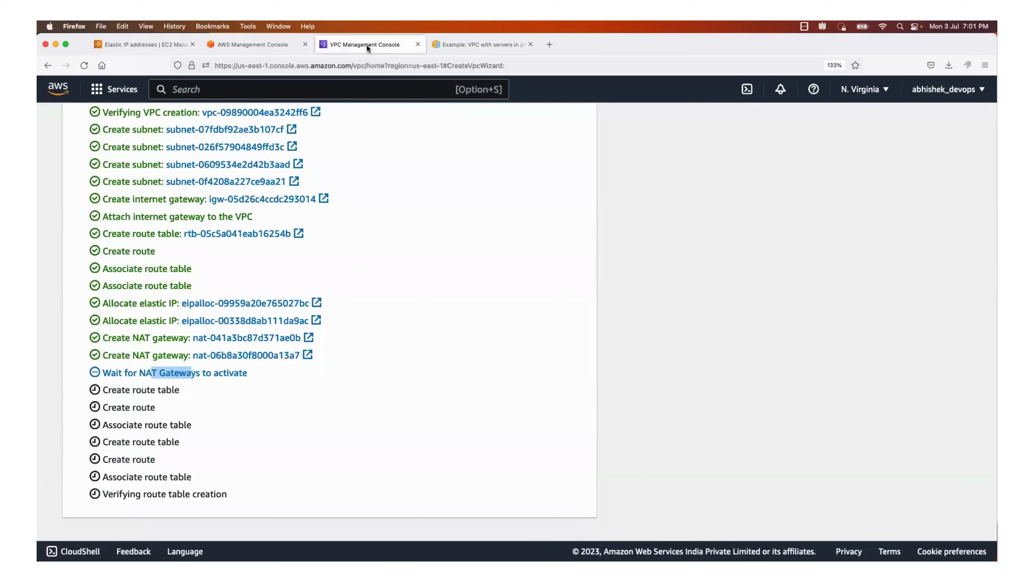
scroll(311, 357, "up", 1)
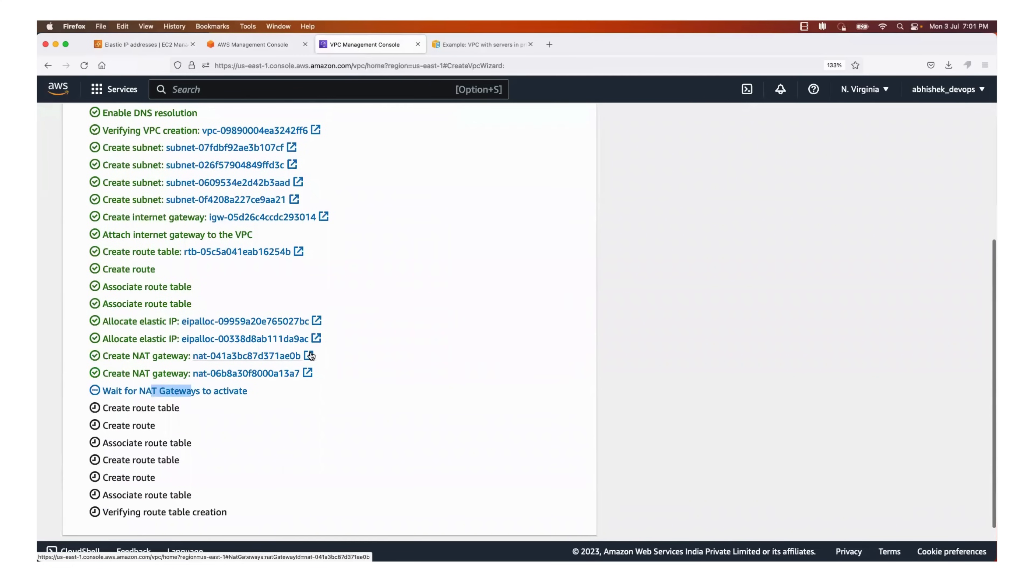
left_click_drag(115, 392, 223, 391)
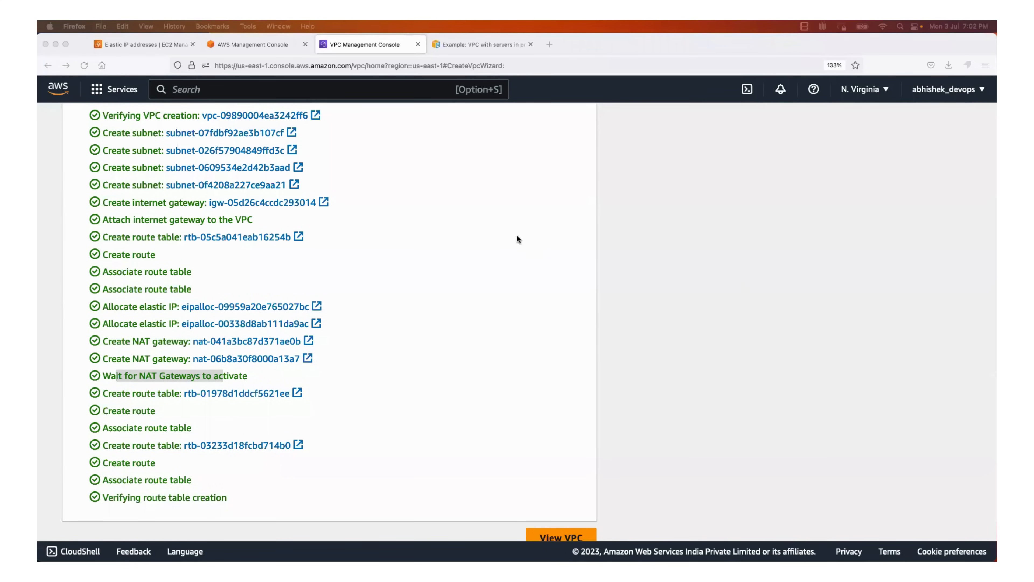
Check the completed workflow tasks and view the details page of the created VPC
scroll(516, 236, "up", 10)
scroll(516, 236, "down", 10)
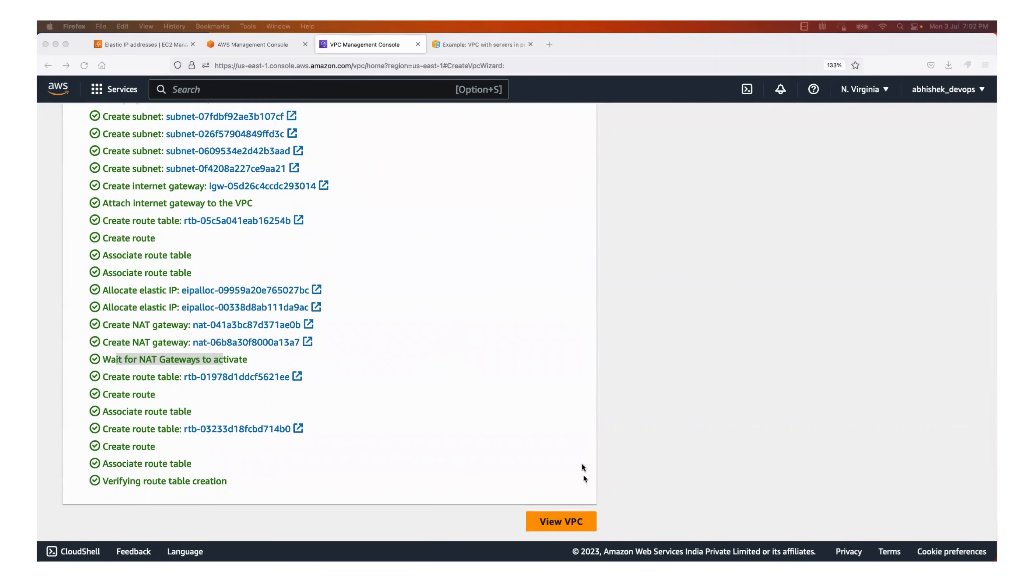
left_click(557, 522)
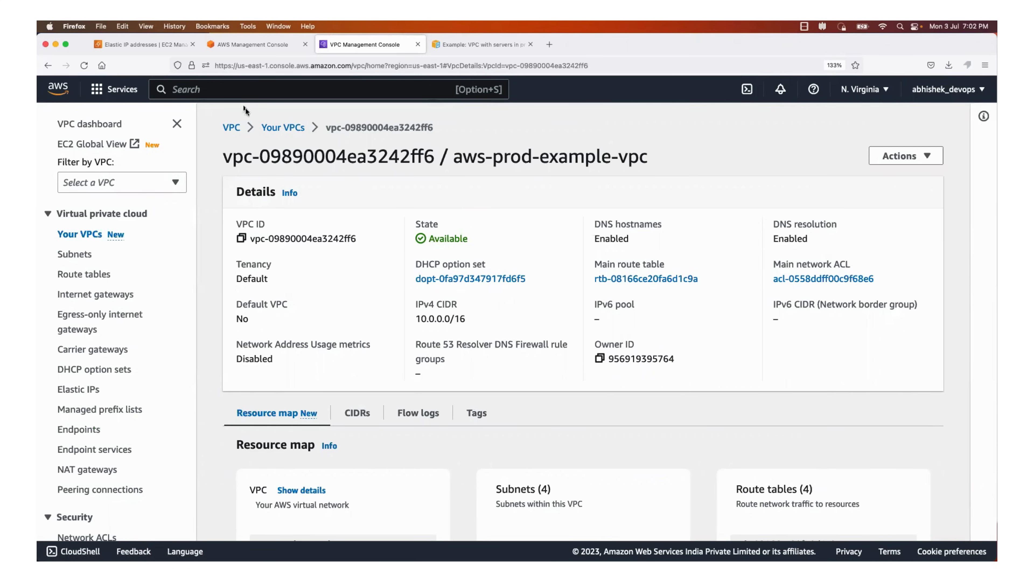
Open aws-prod-example-vpc from the list of VPCs and examine the subnets and route tables in its resource map
left_click(232, 127)
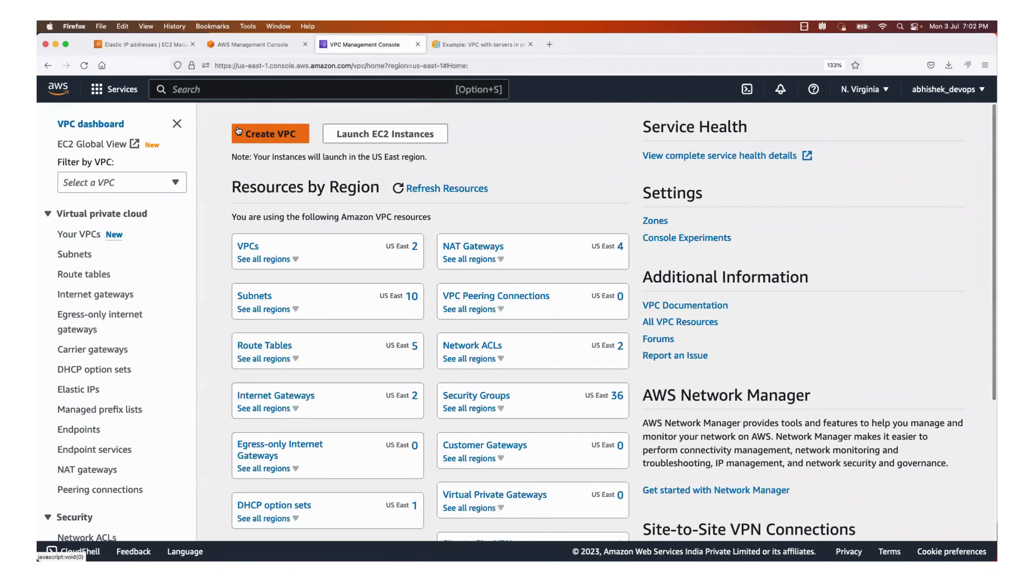
left_click(251, 247)
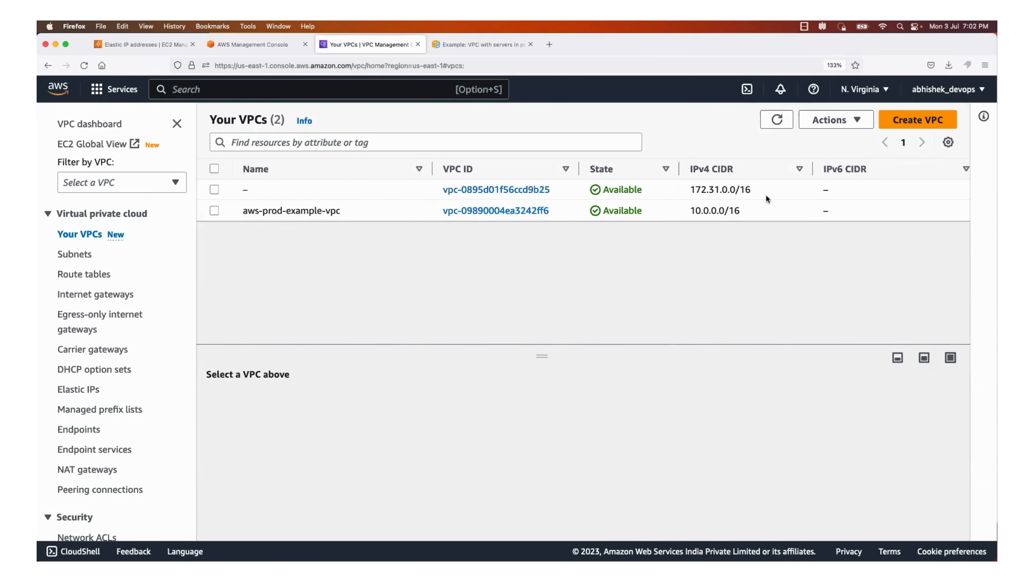
left_click(542, 209)
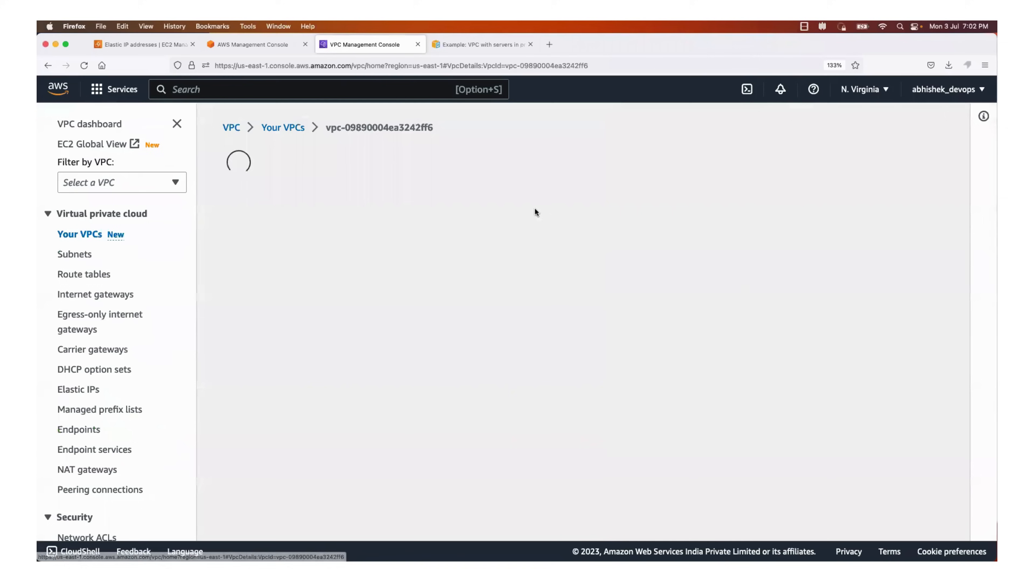
scroll(502, 296, "down", 5)
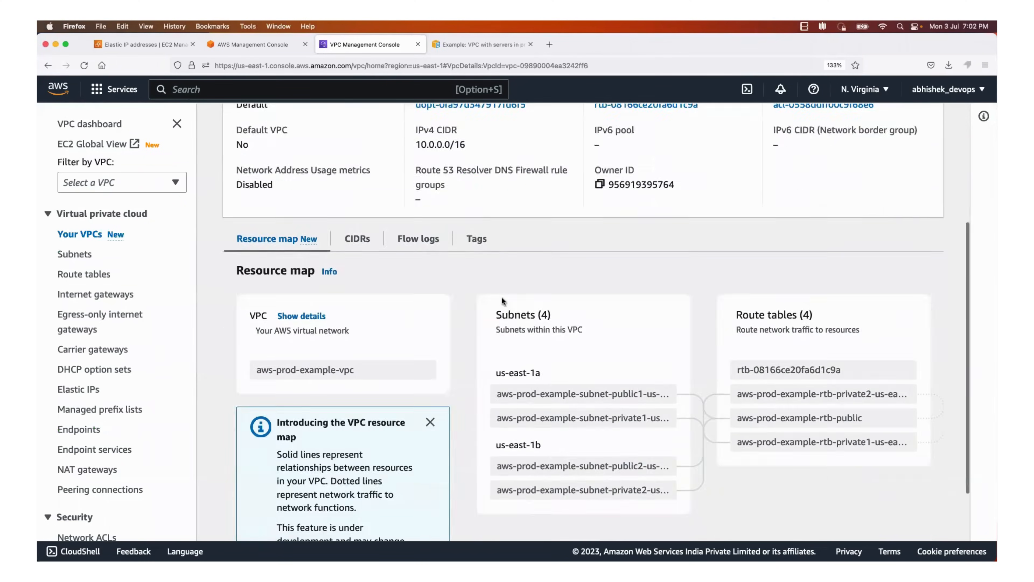
scroll(553, 334, "right", 5)
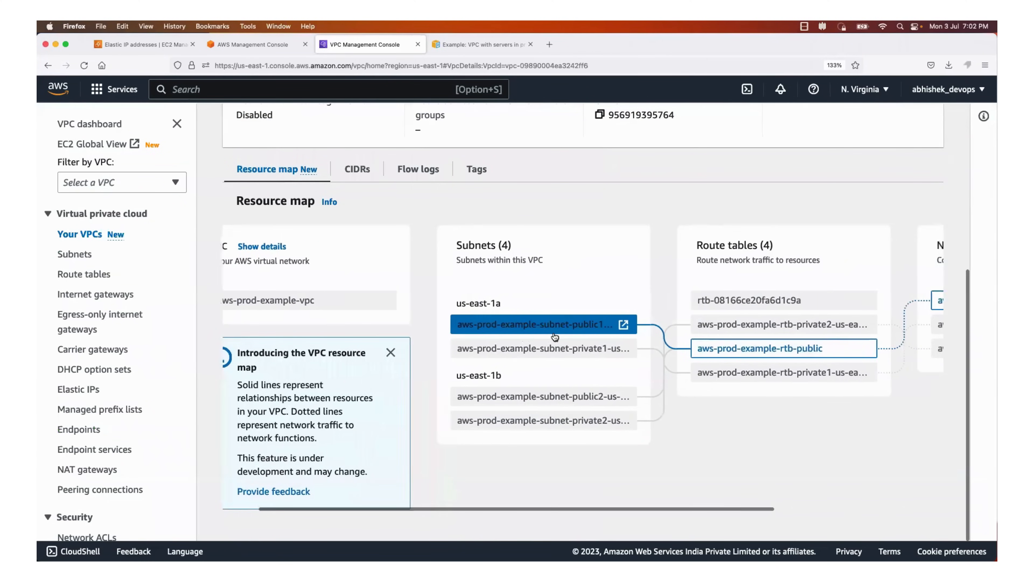
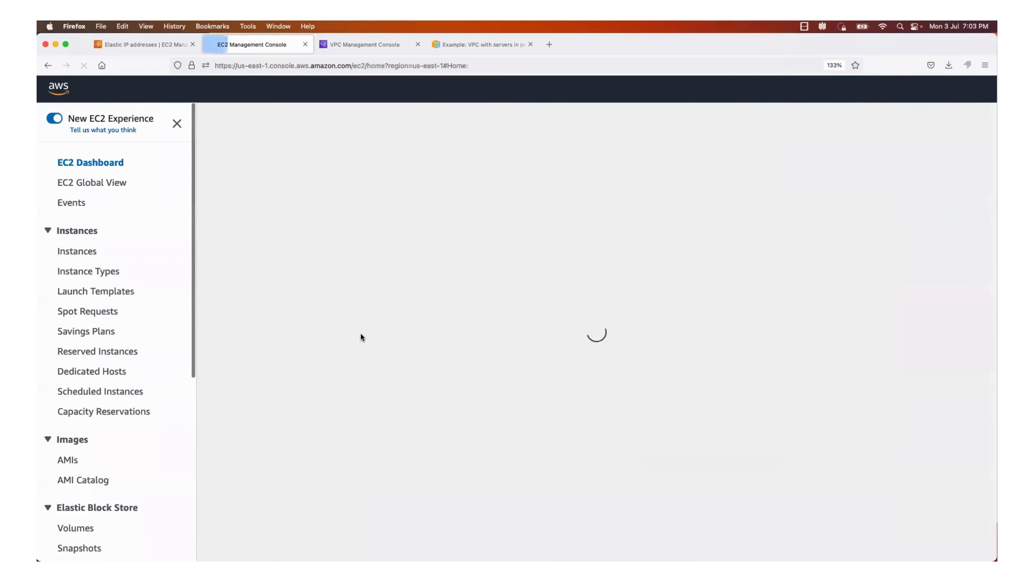
Go to the EC2 Auto Scaling groups page and start creating a new Auto Scaling group
scroll(120, 338, "down", 10)
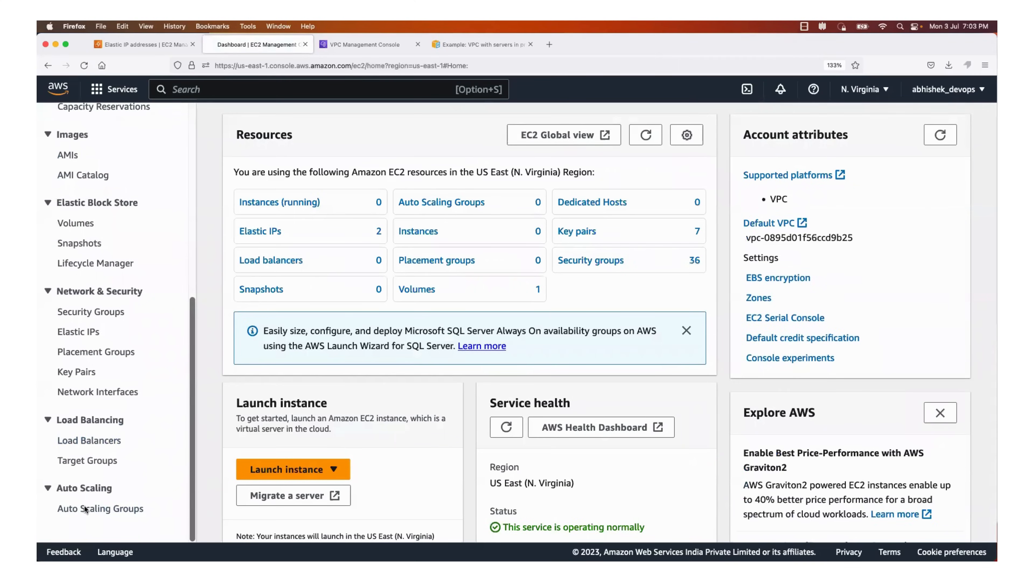
left_click(92, 515)
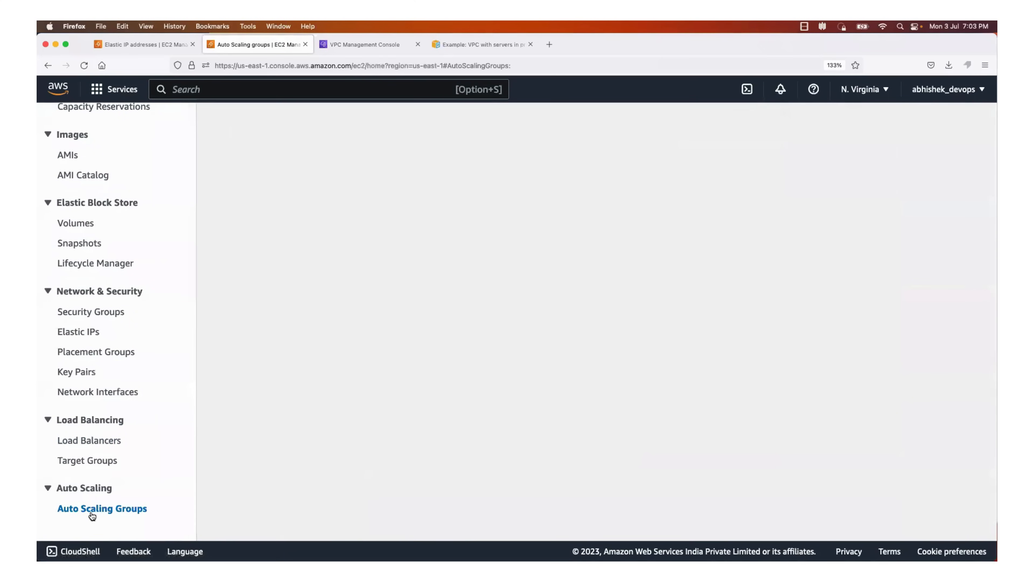
left_click(788, 234)
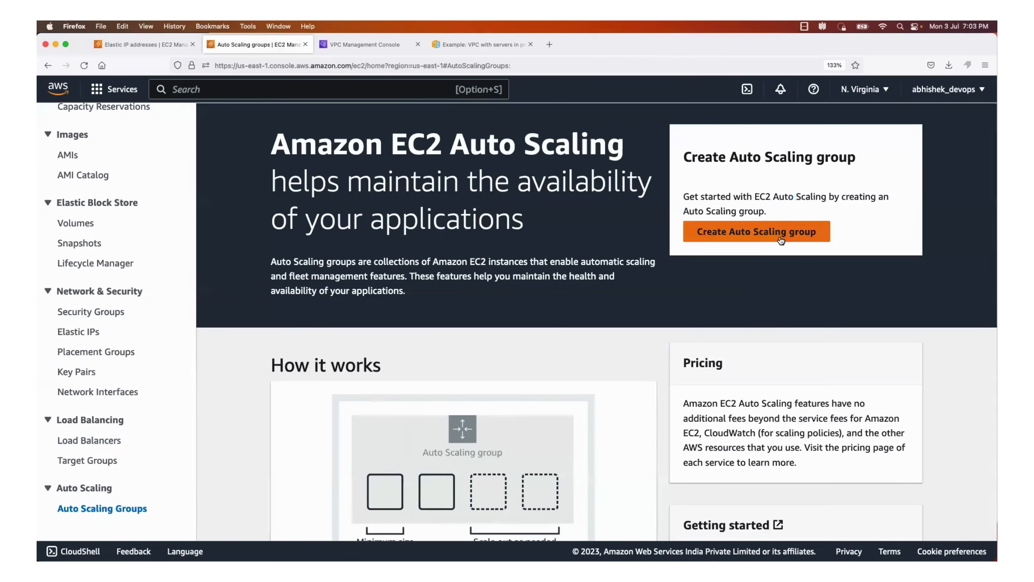
Open the Create launch template form from the Auto Scaling group setup in a separate browser tab
scroll(506, 327, "down", 2)
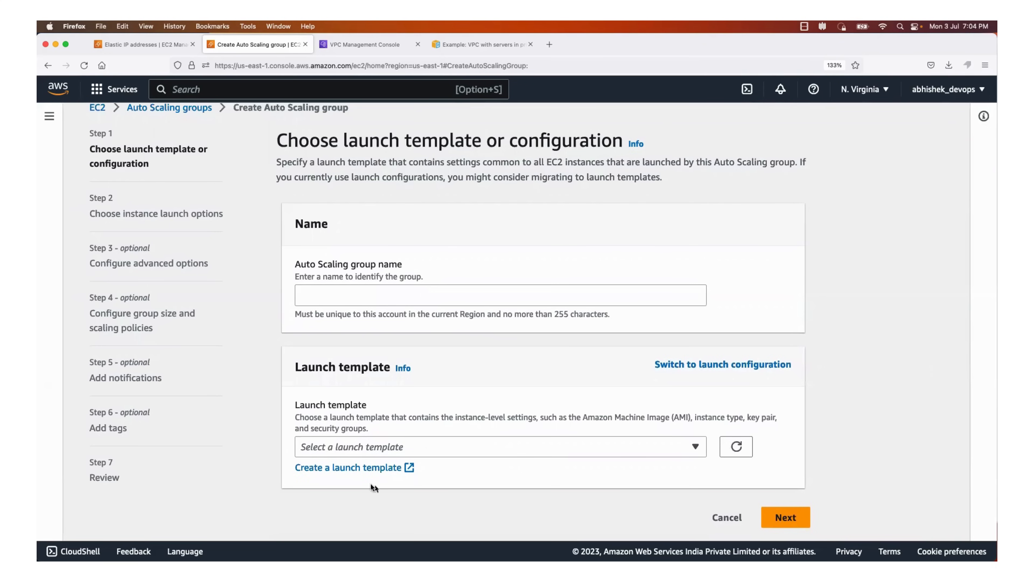
right_click(372, 468)
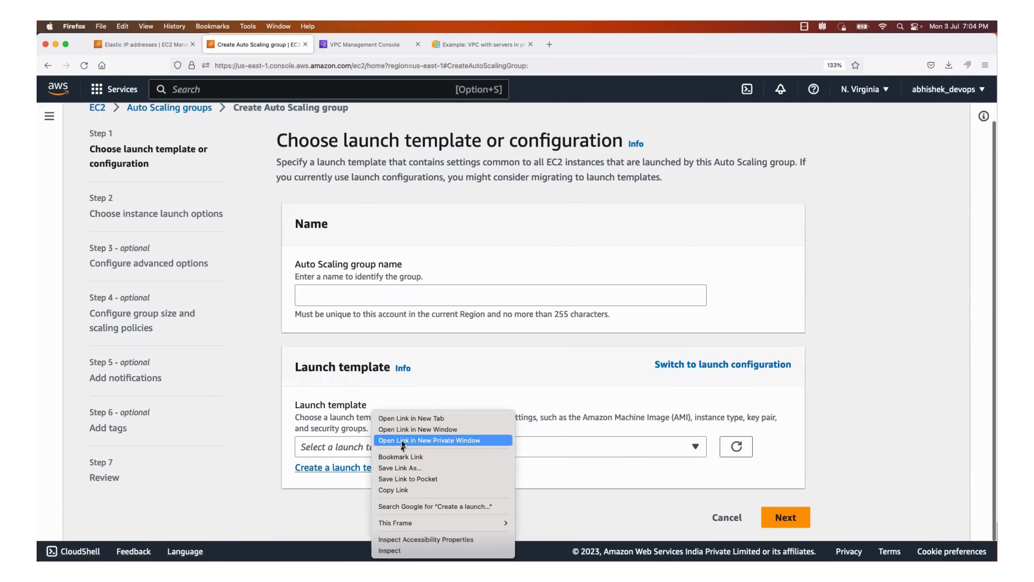
left_click(412, 418)
left_click(340, 44)
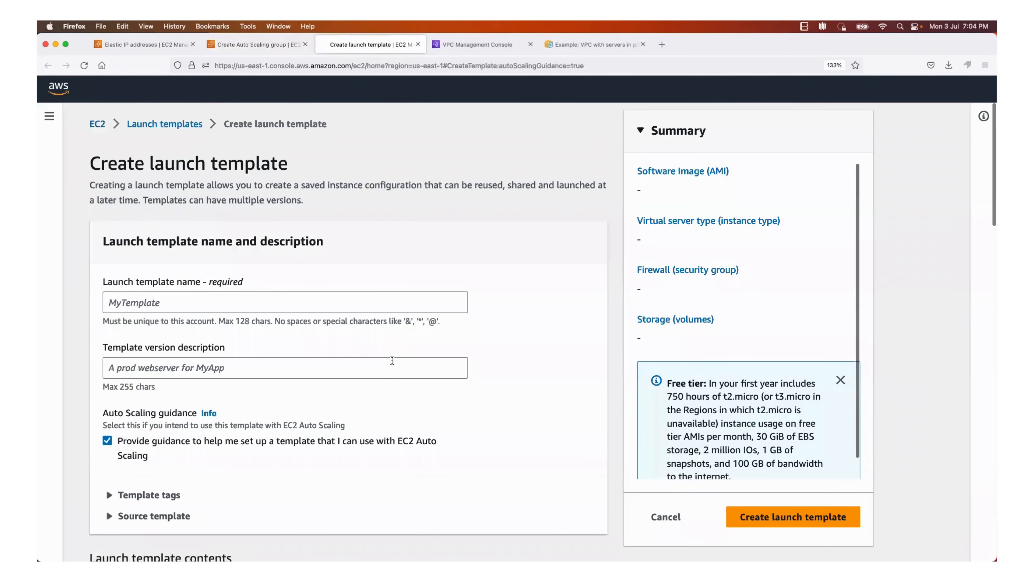
Name the launch template aws-prod-example
left_click(214, 300)
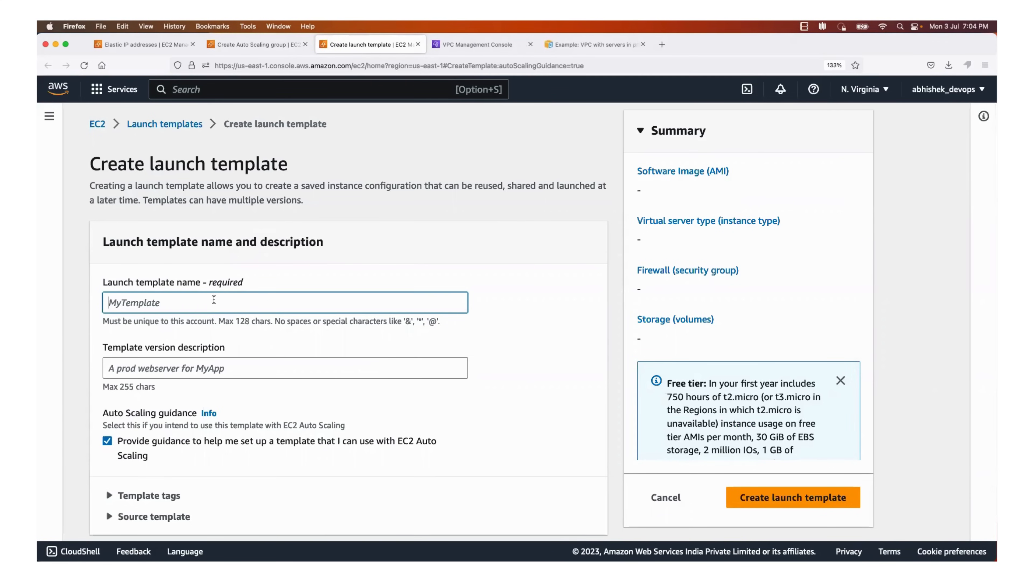
type("aws-prod-example")
Enter "proof of concept for app deploy in aws private subnet" as the template version description
left_click(192, 369)
scroll(192, 369, "down", 5)
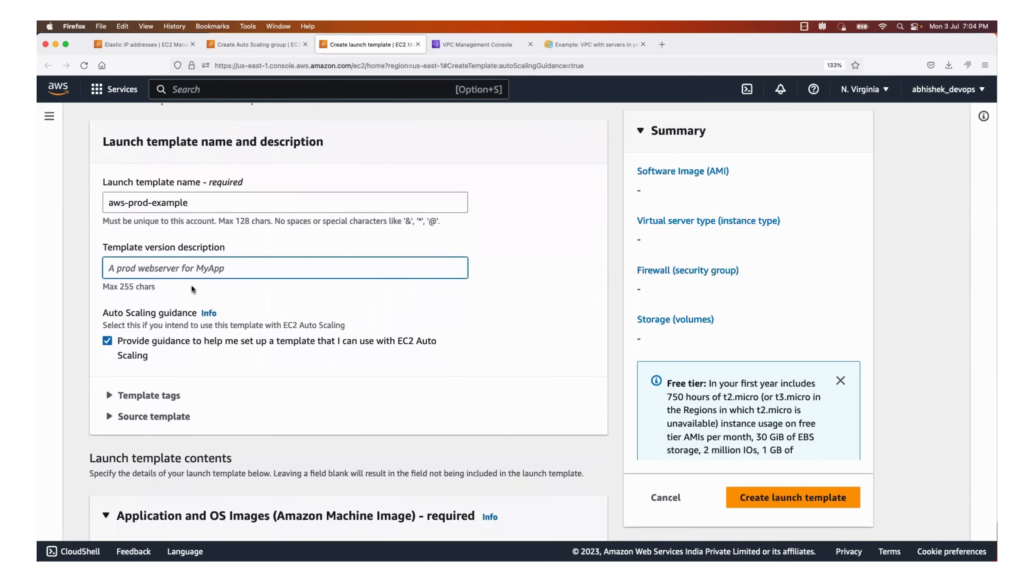
type("de")
key("BackSpace")
key("BackSpace")
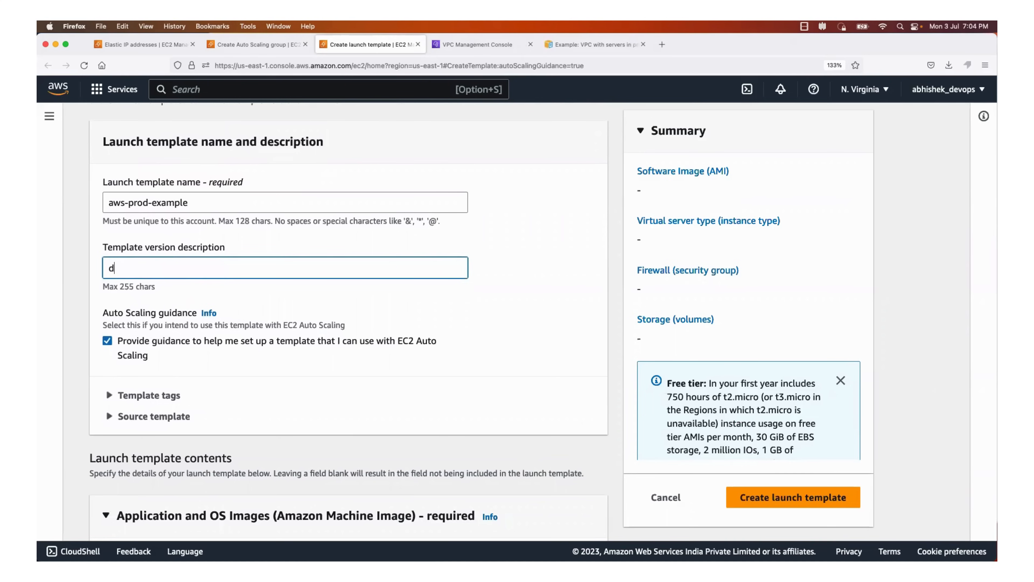
type("verifi")
type("c")
key("BackSpace")
key("BackSpace")
key("BackSpace")
key("BackSpace")
key("BackSpace")
key("BackSpace")
key("BackSpace")
type("proof of concept for aws private subnet")
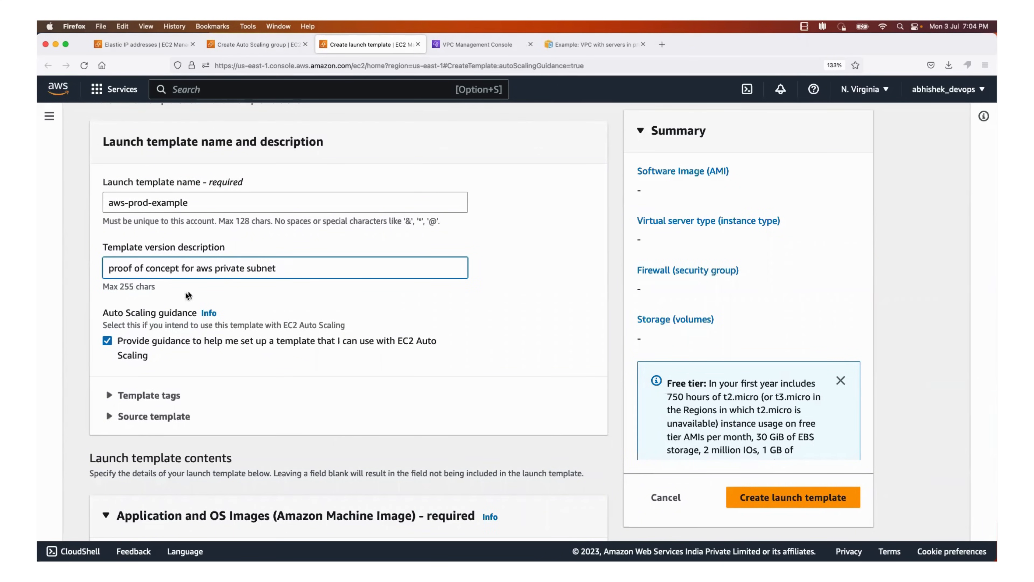
left_click(198, 268)
type("app deploy i")
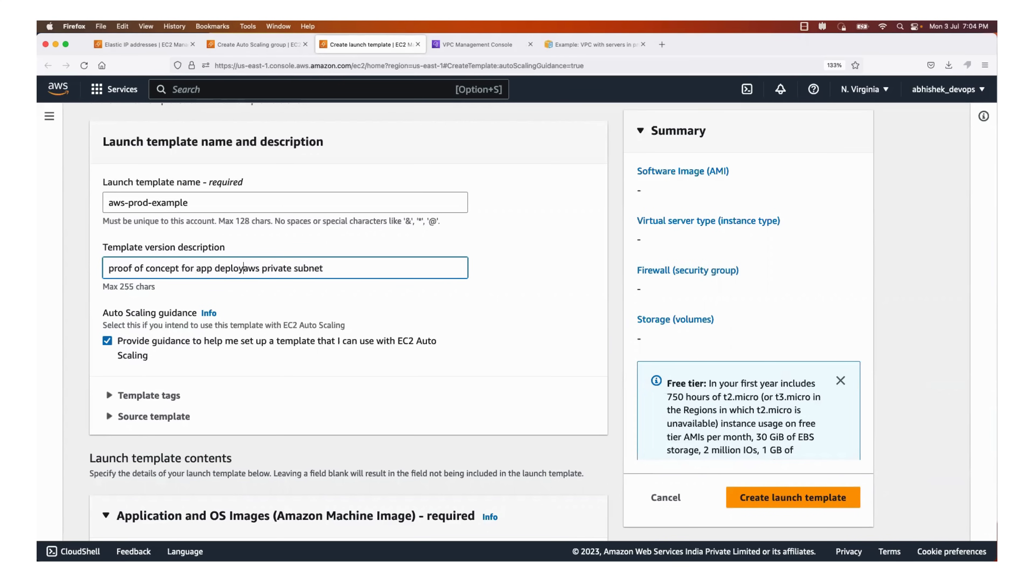
type("n")
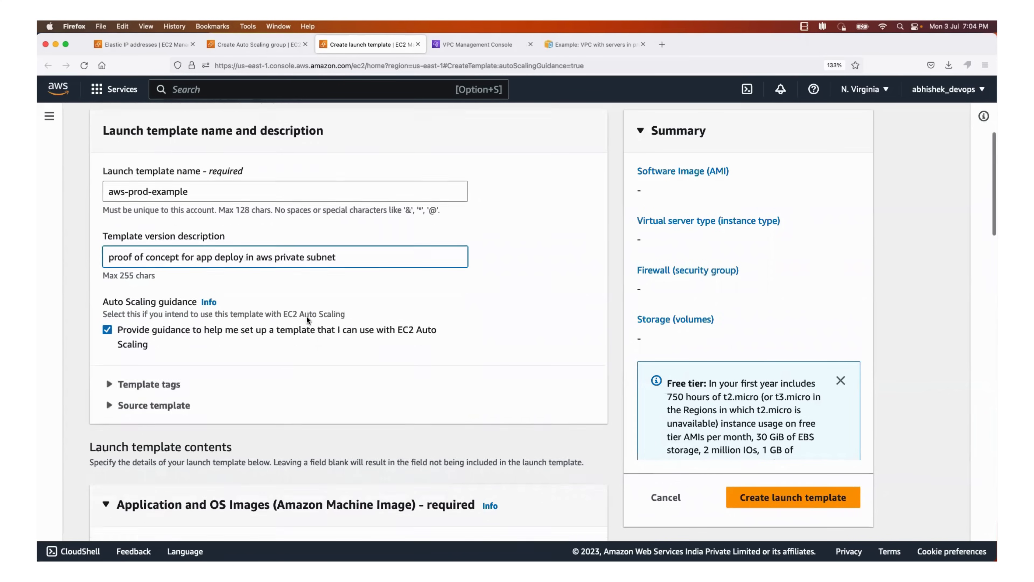
Use the recently launched Ubuntu 22.04 (jammy, amd64) image as the template's AMI
scroll(306, 315, "down", 10)
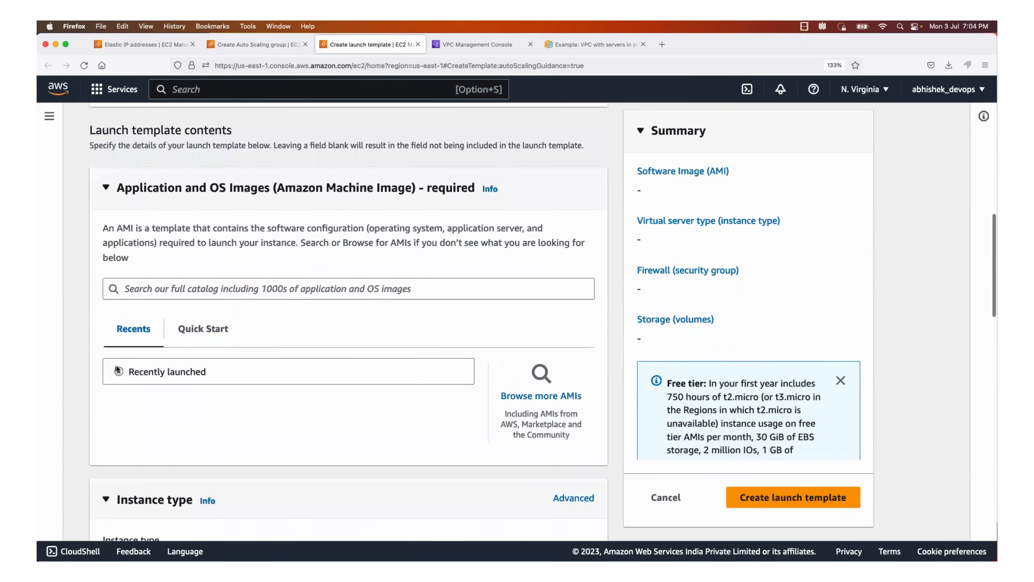
scroll(234, 315, "down", 1)
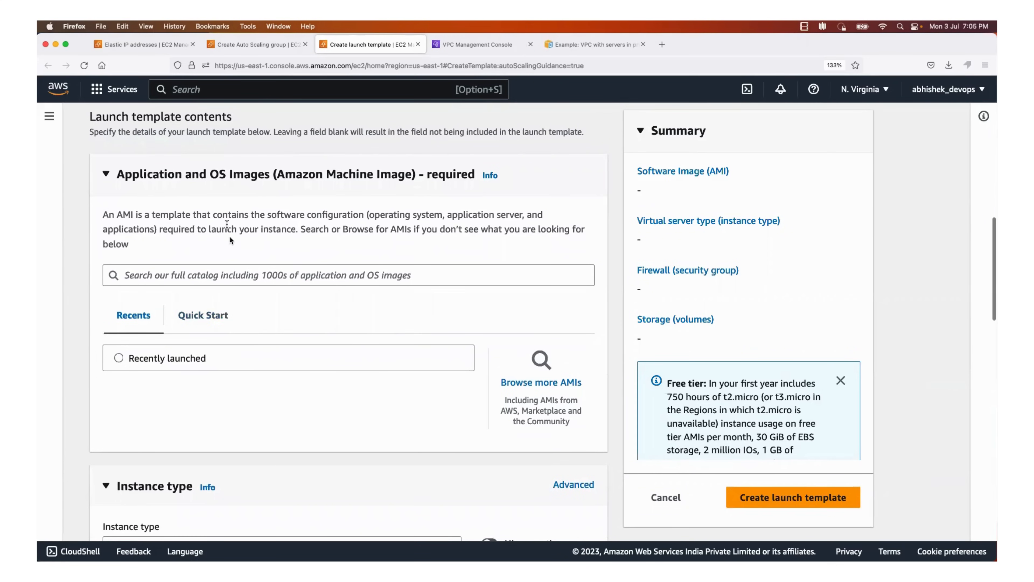
scroll(330, 290, "down", 2)
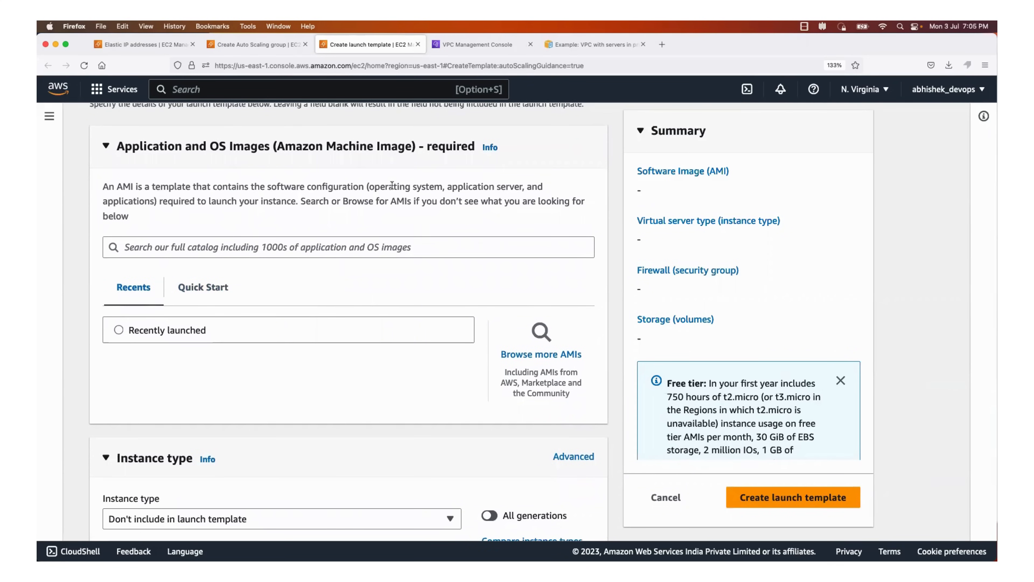
scroll(238, 317, "down", 2)
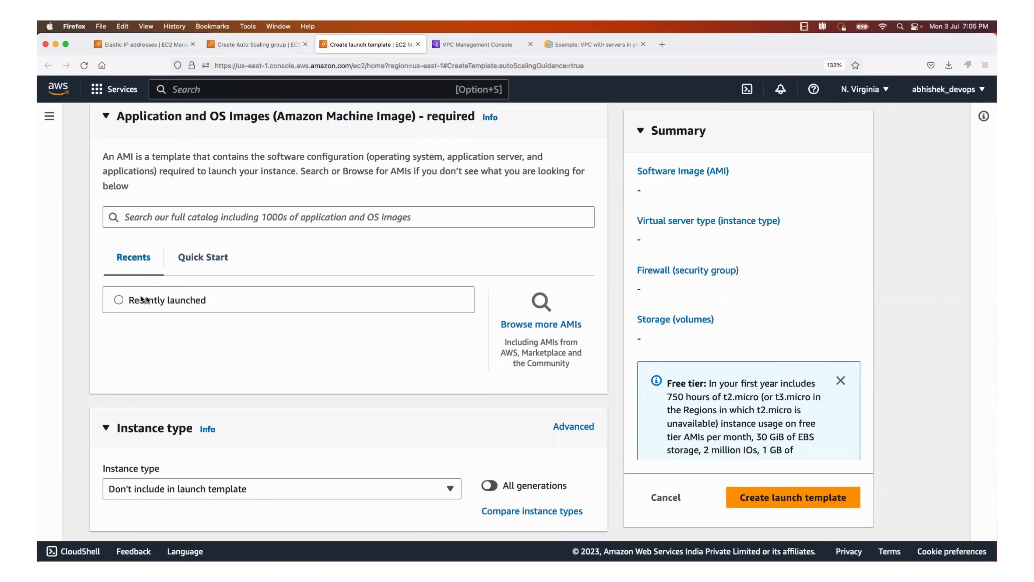
left_click(117, 300)
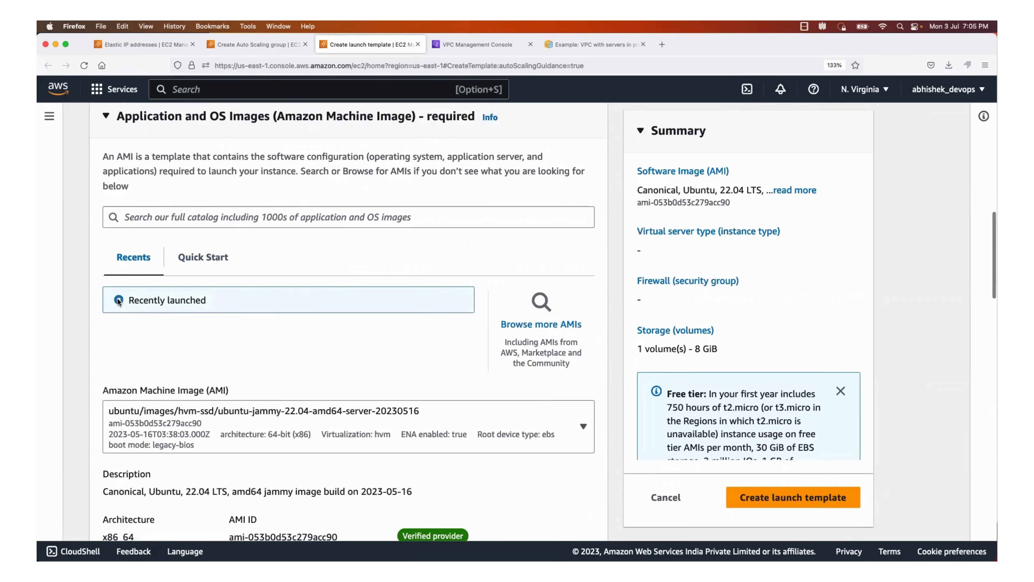
scroll(218, 367, "down", 5)
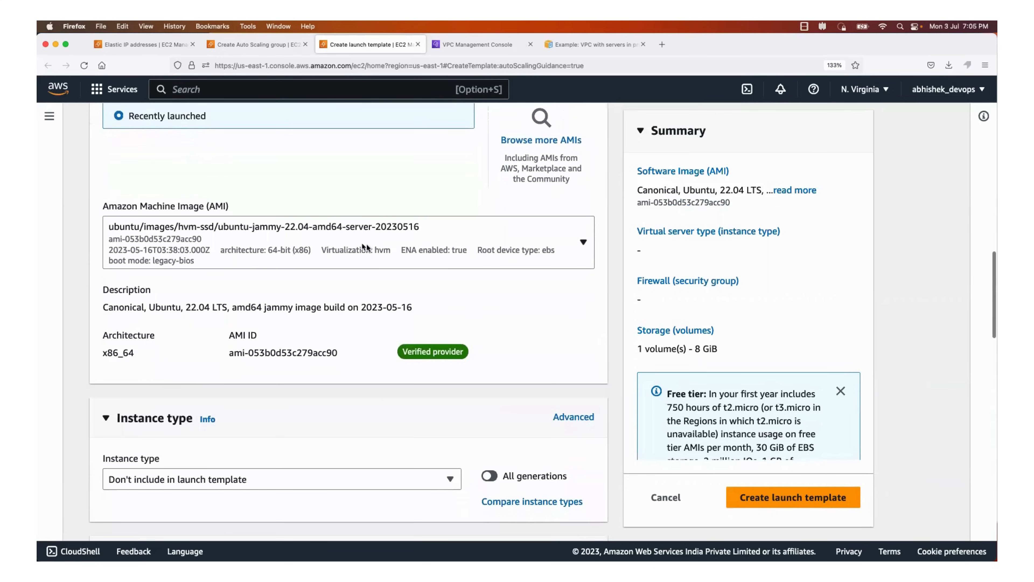
scroll(469, 213, "up", 2)
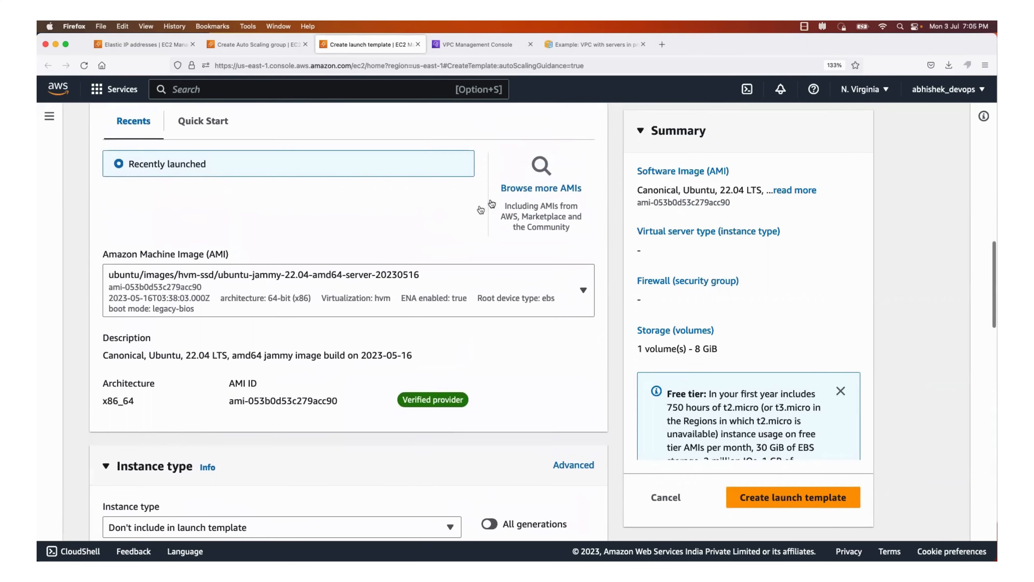
Set the launch template's instance type to t2.micro
scroll(302, 256, "down", 5)
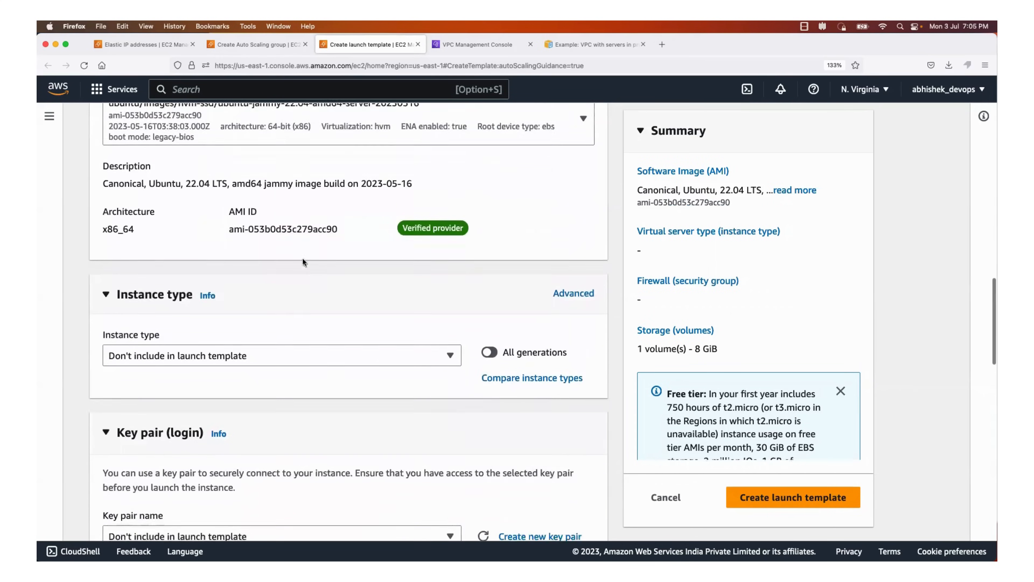
left_click(233, 336)
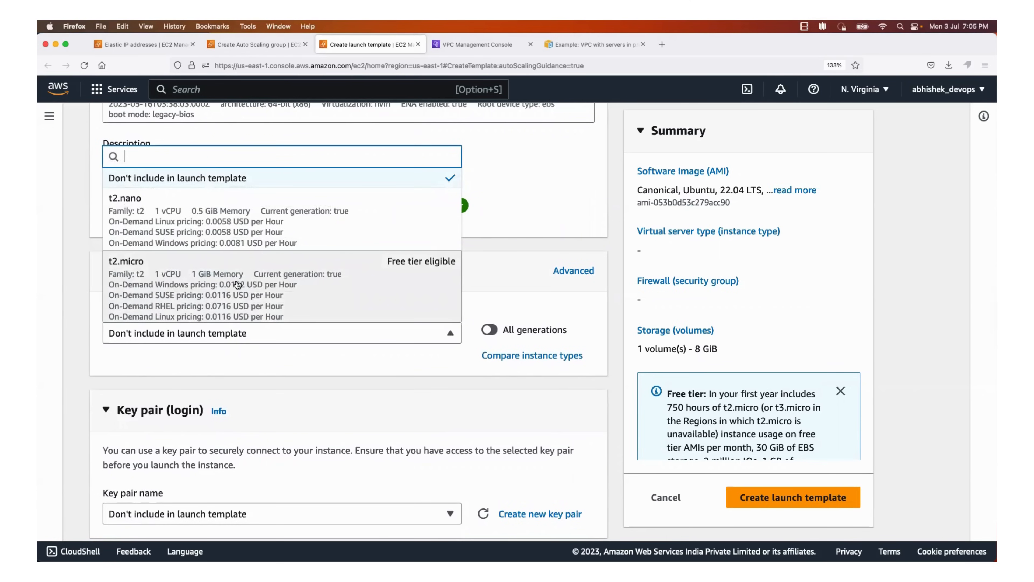
left_click(238, 284)
Choose the aws_login key pair for logging in to the template's instances
scroll(339, 359, "down", 5)
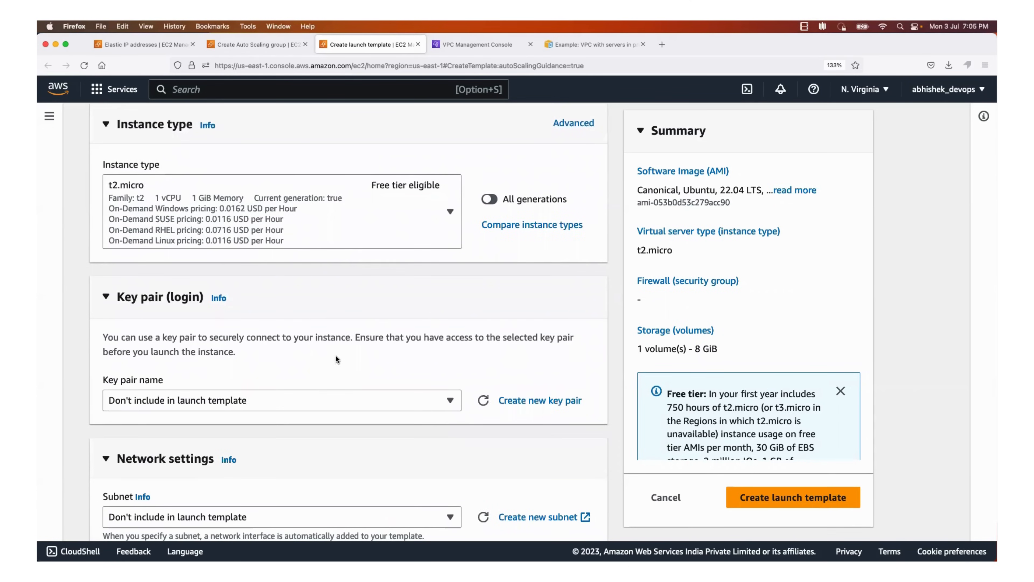
scroll(336, 359, "down", 3)
left_click(271, 301)
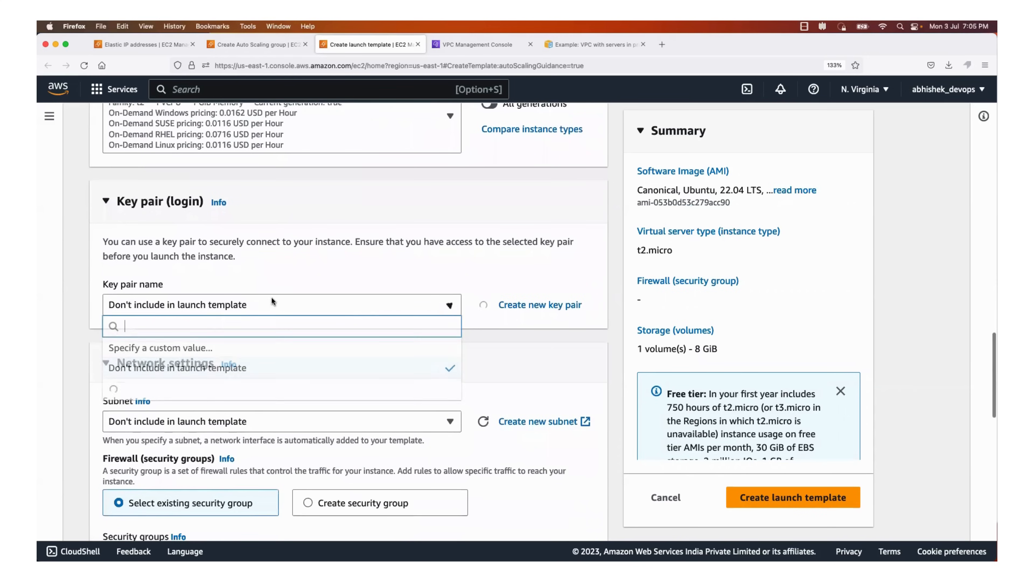
scroll(210, 392, "down", 3)
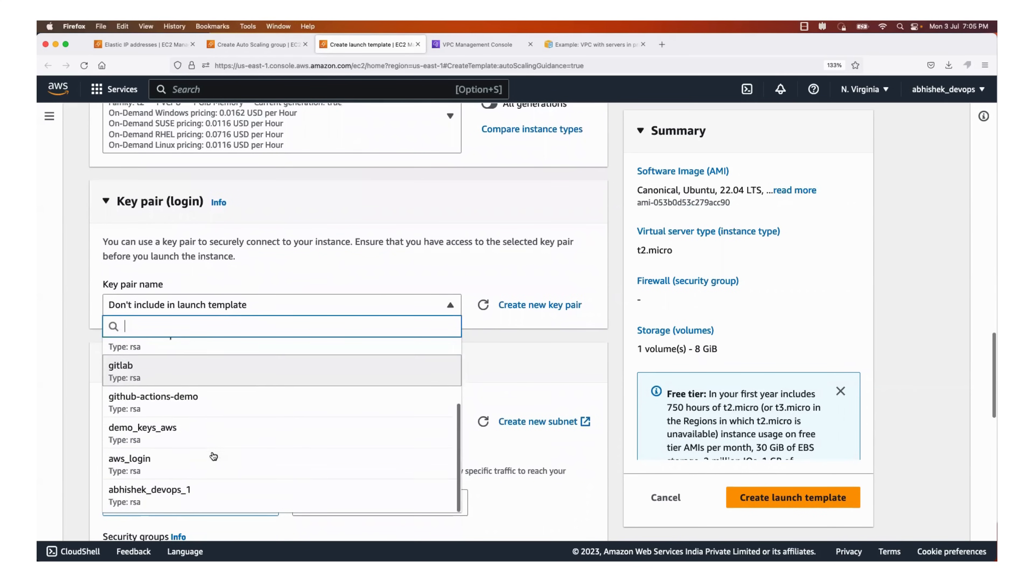
left_click(177, 461)
Choose to create a new security group in the network settings and name it aws-prod-example
scroll(171, 355, "down", 6)
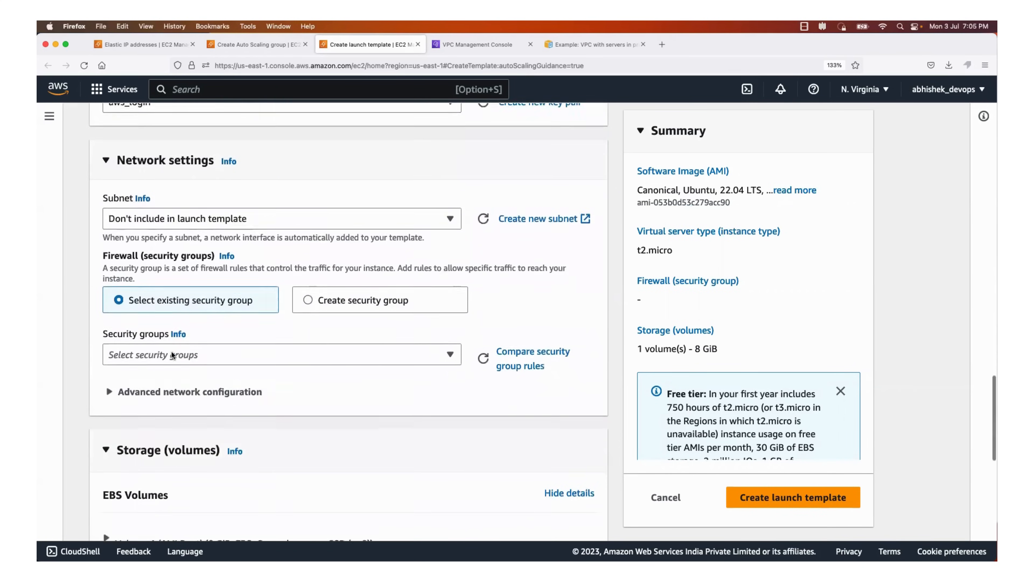
scroll(171, 352, "down", 1)
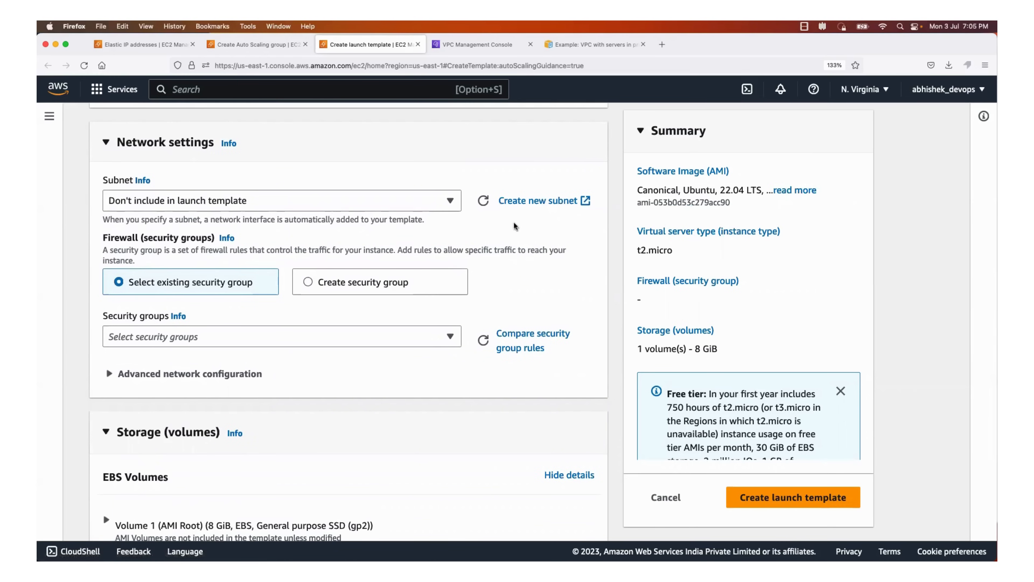
left_click(307, 283)
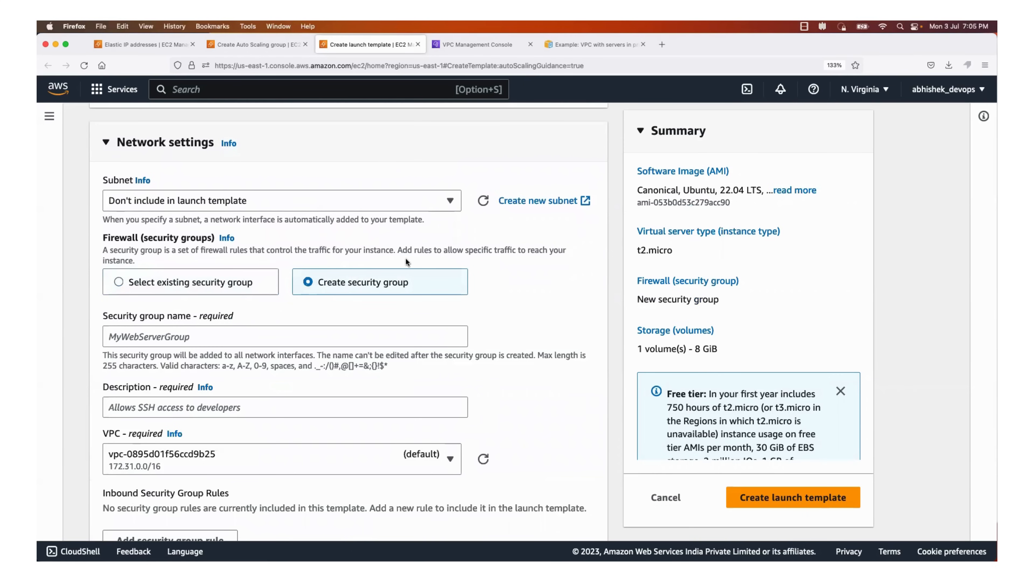
scroll(239, 325, "down", 2)
left_click(208, 308)
type("a")
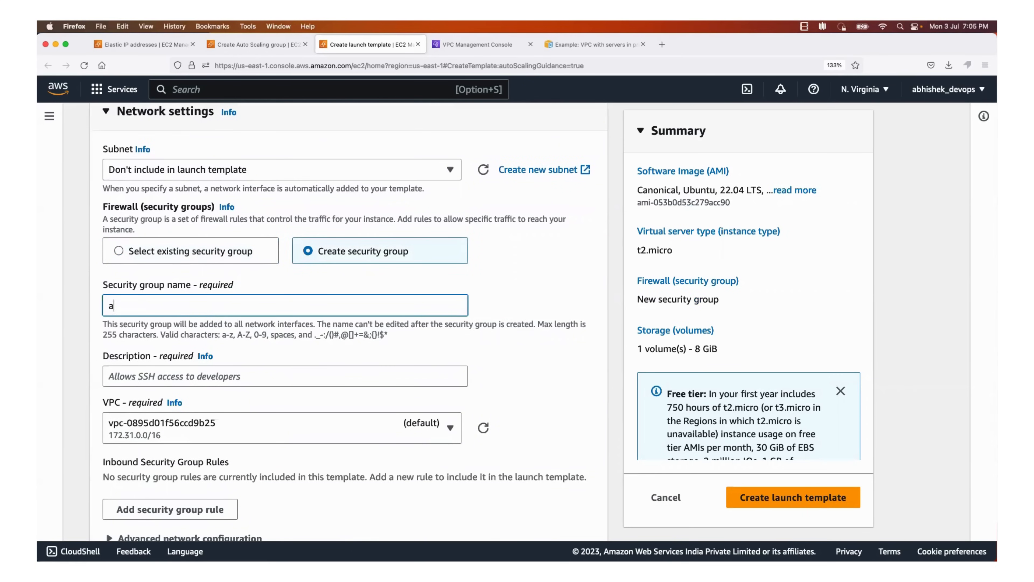
type("ws-e")
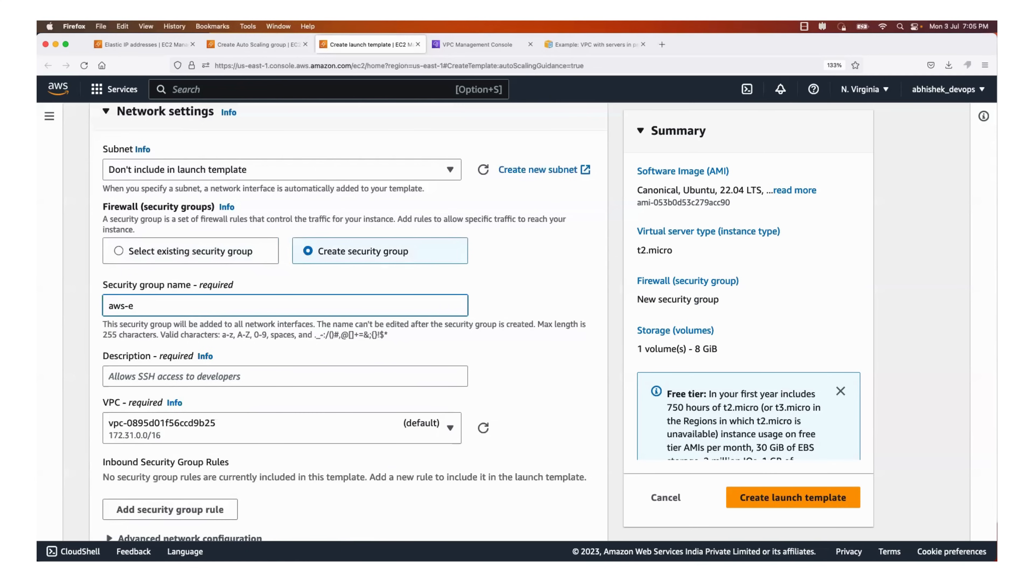
key("BackSpace")
type("prod-example")
Enter "allow ssh access" as the security group's description
scroll(220, 350, "down", 2)
left_click(153, 311)
type("all")
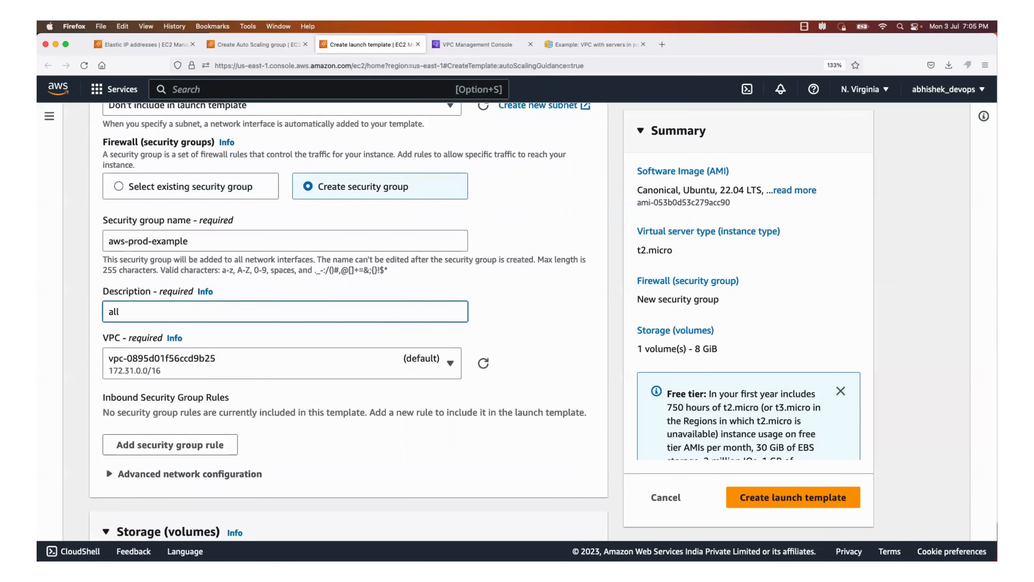
key("BackSpace")
key("BackSpace")
key("BackSpace")
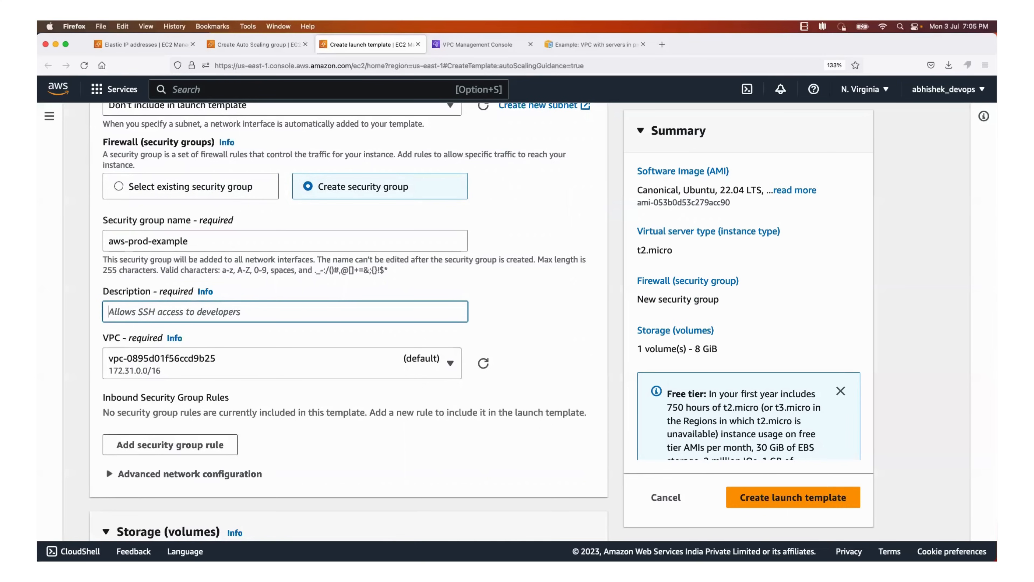
type("allow ssh access")
Assign the new security group to the aws-prod-example-vpc VPC
scroll(486, 280, "down", 3)
left_click(448, 291)
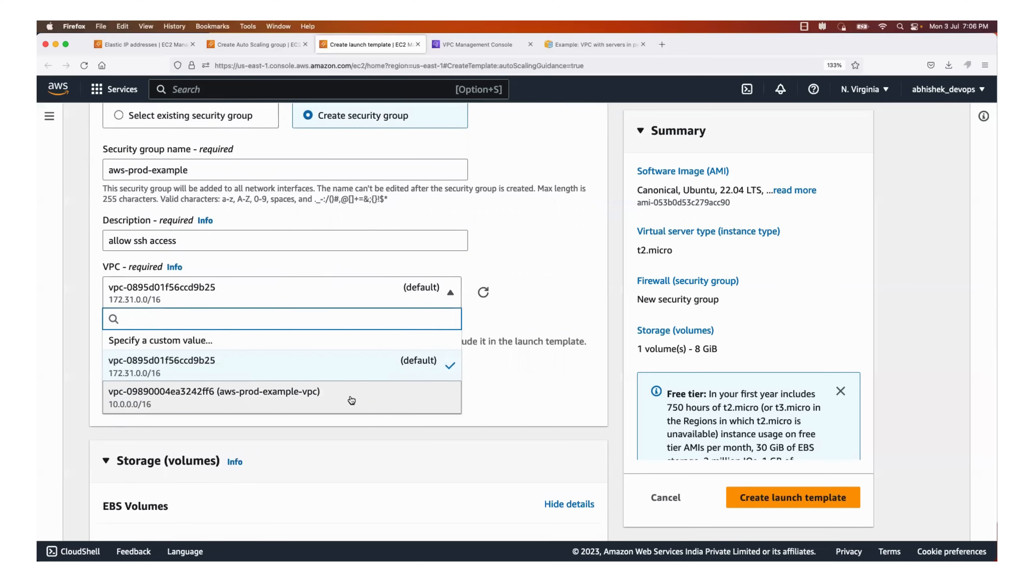
left_click(351, 400)
Add an inbound security group rule to the new aws-prod-example security group
scroll(343, 368, "down", 5)
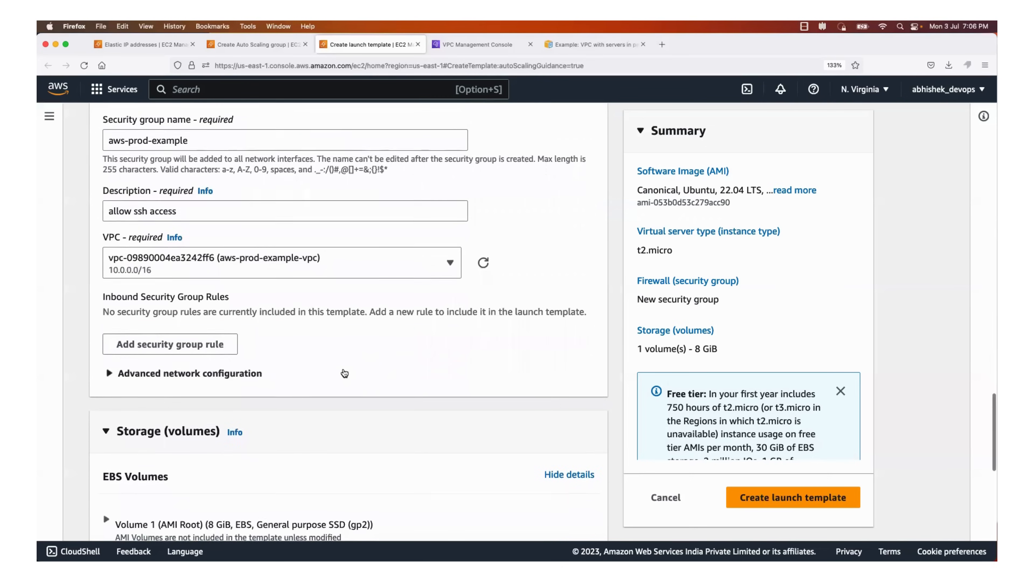
scroll(345, 374, "down", 2)
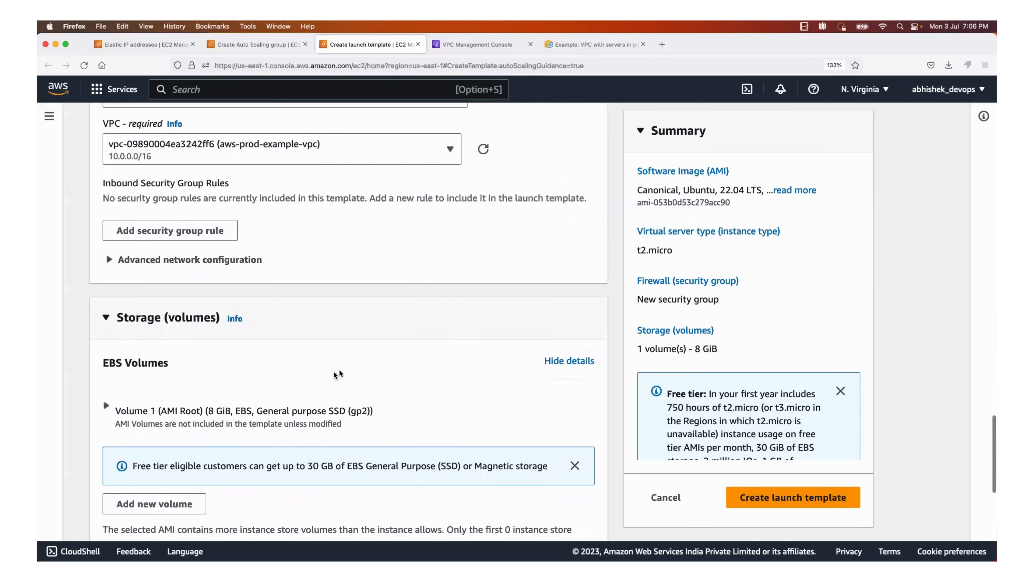
left_click_drag(118, 182, 253, 185)
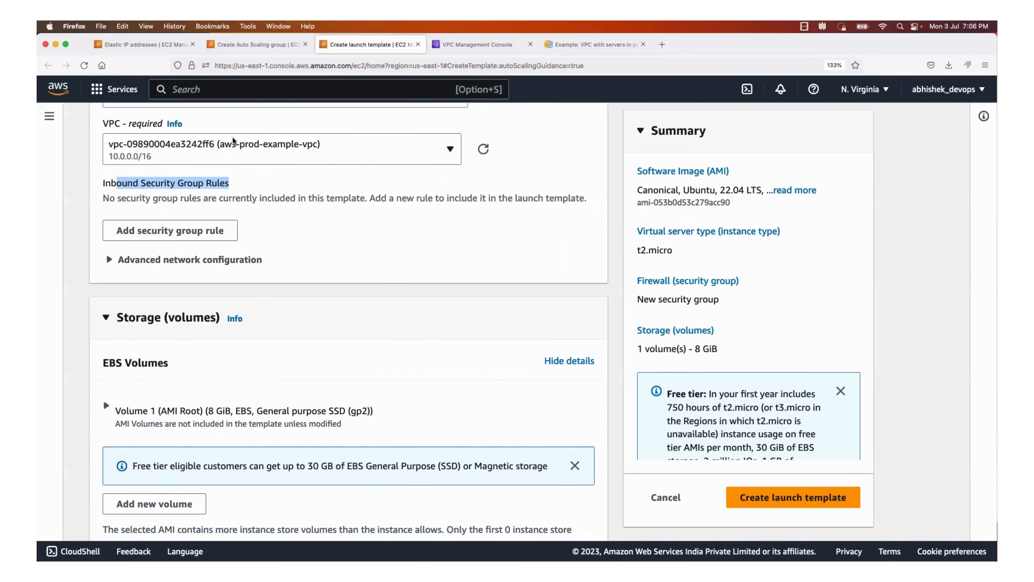
left_click(172, 233)
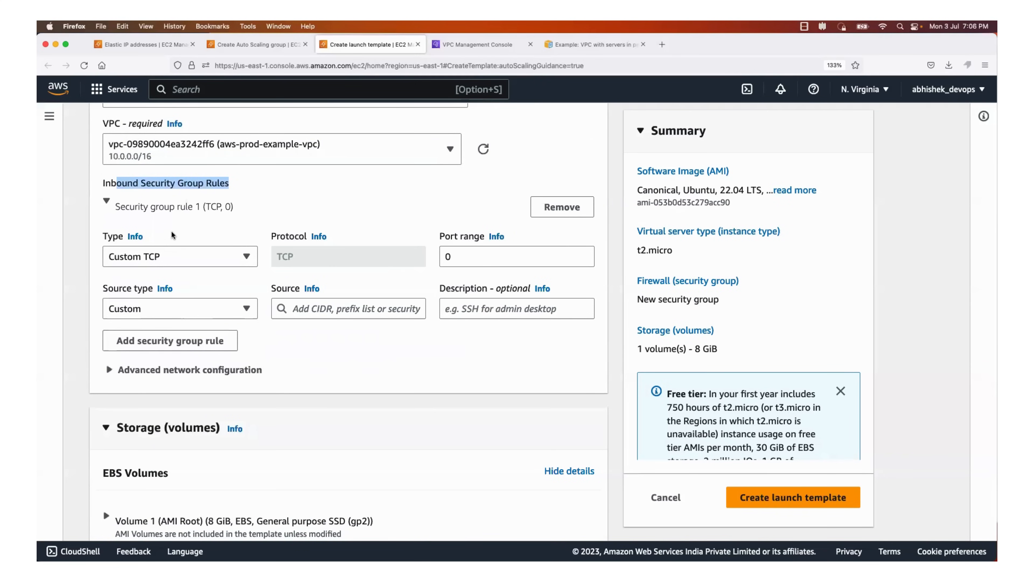
Set the port range of the first inbound rule to 8000 with the Custom TCP type
left_click(457, 258)
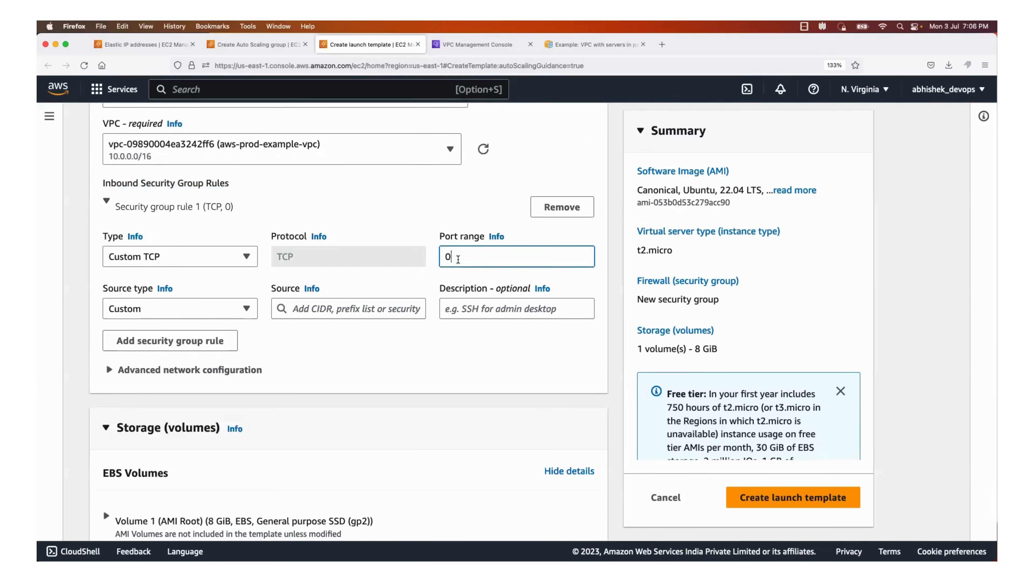
key("BackSpace")
type("80000")
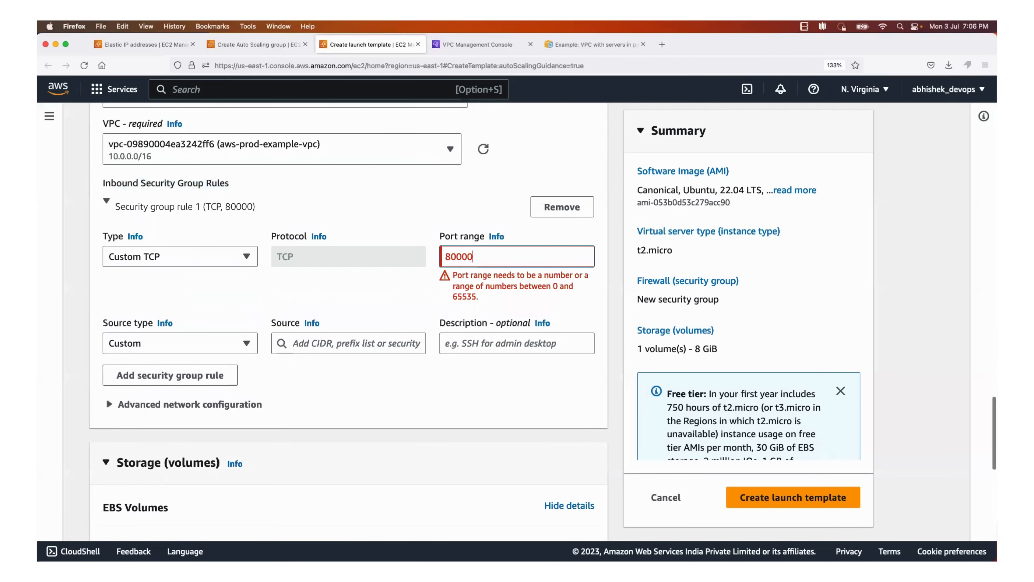
key("BackSpace")
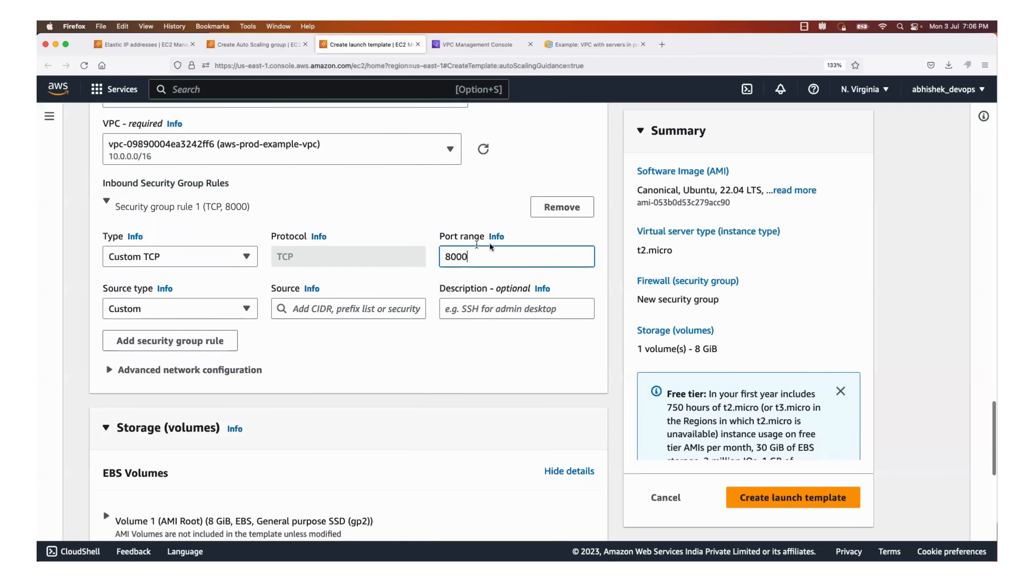
left_click_drag(494, 262, 395, 251)
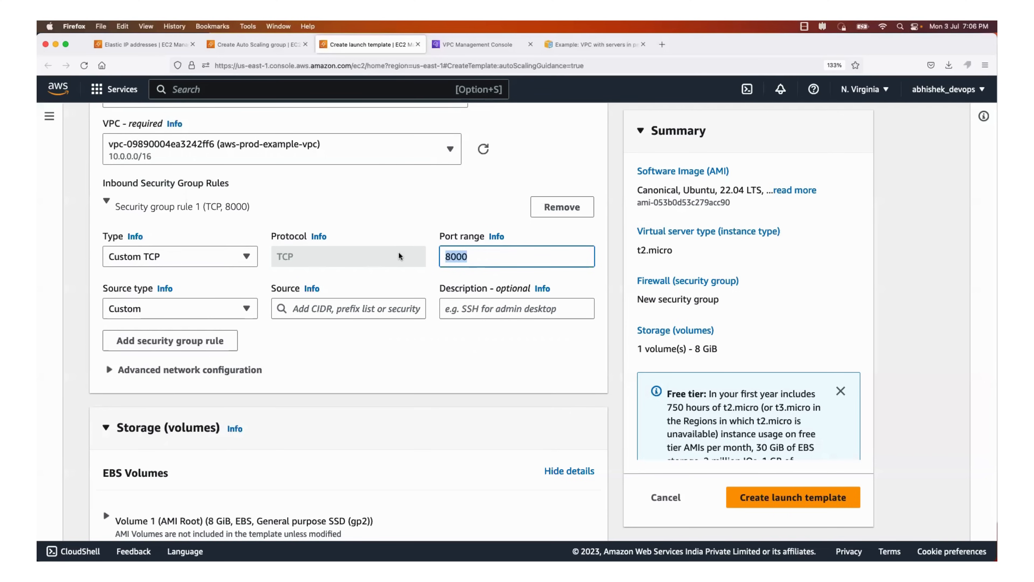
left_click(475, 255)
left_click_drag(476, 255, 445, 252)
Change the first inbound rule's type to All traffic
left_click(233, 264)
scroll(191, 407, "down", 3)
left_click(170, 374)
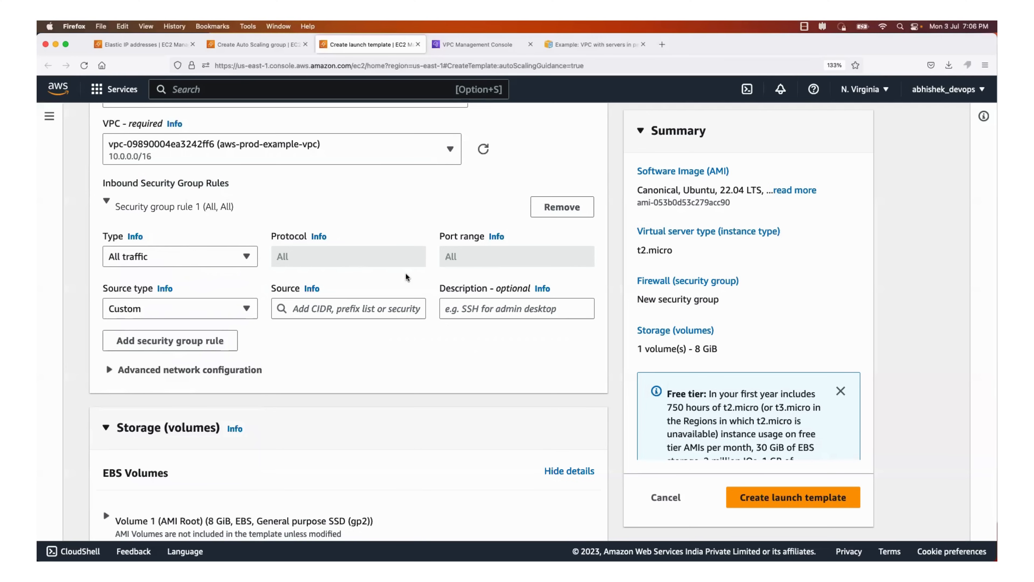
Set the first inbound rule's type to ssh and its source type to Anywhere
left_click(243, 261)
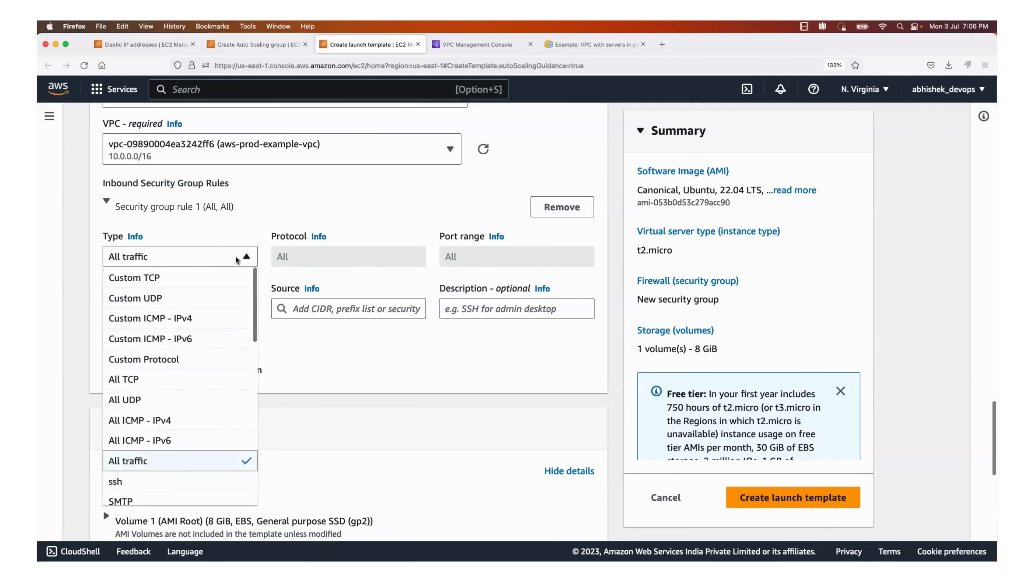
scroll(200, 424, "down", 2)
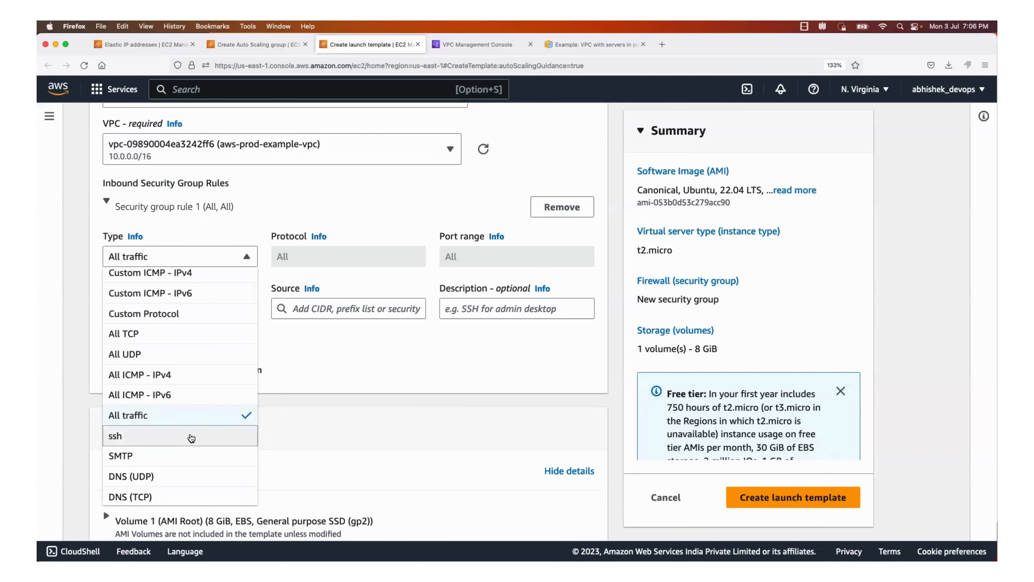
left_click(192, 437)
left_click(237, 257)
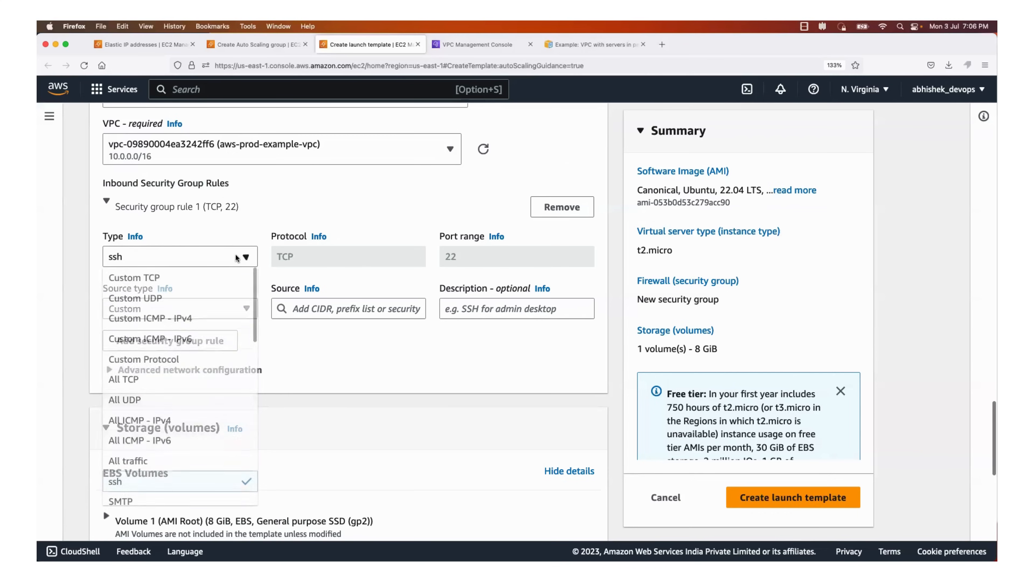
left_click(237, 258)
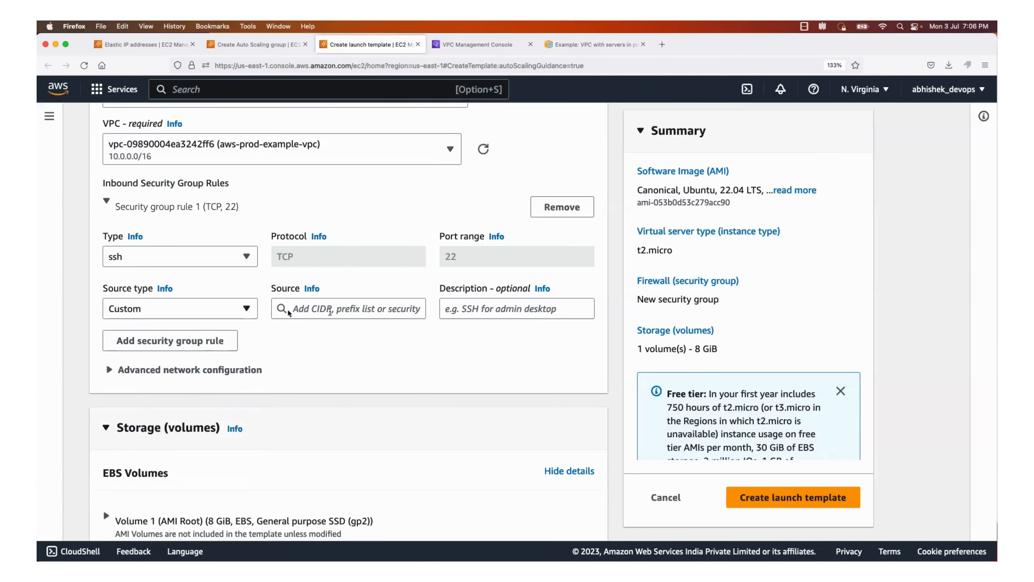
left_click(241, 308)
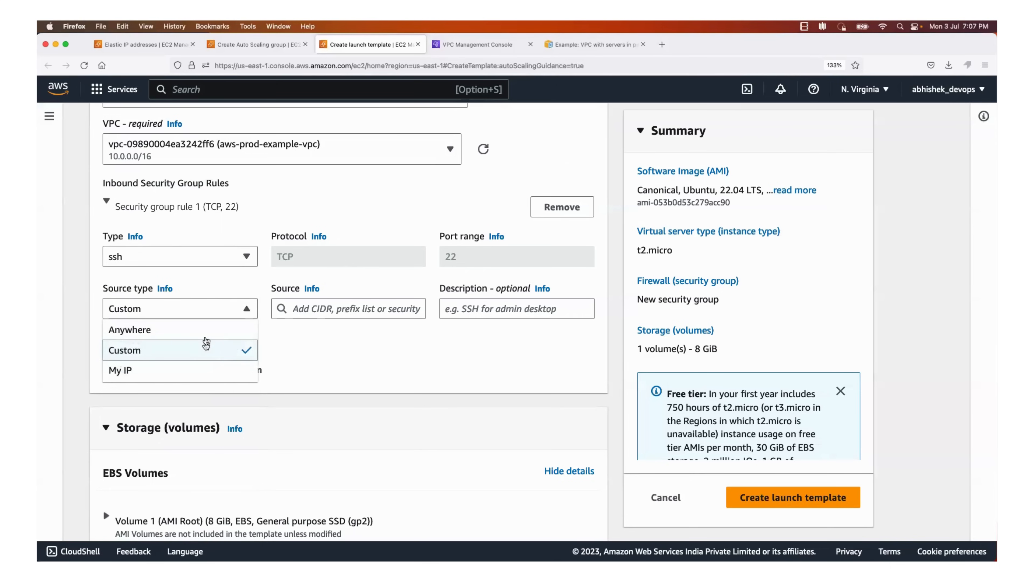
left_click(208, 330)
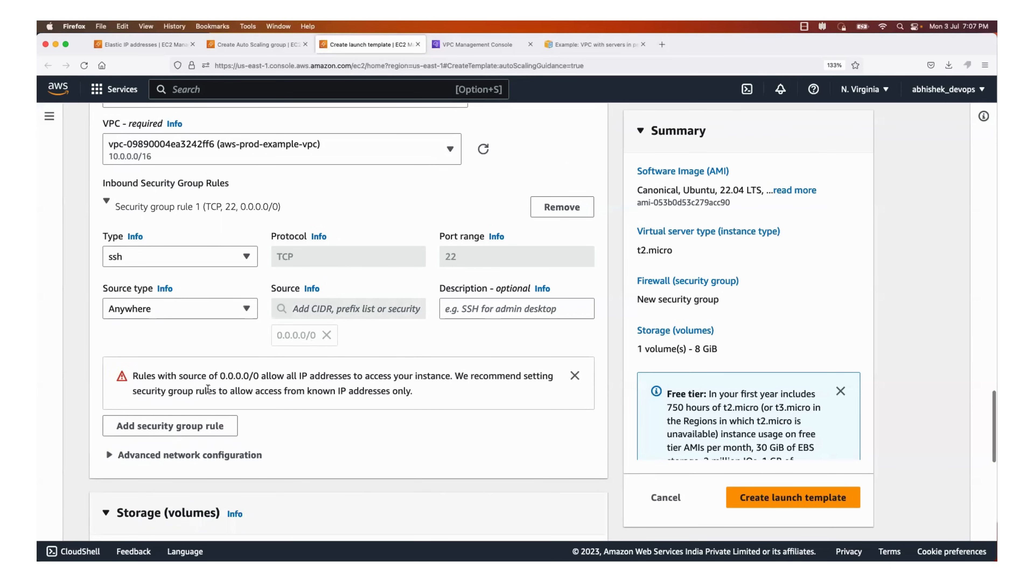
Add a second inbound security group rule of type Custom TCP with port range 8000
left_click(187, 429)
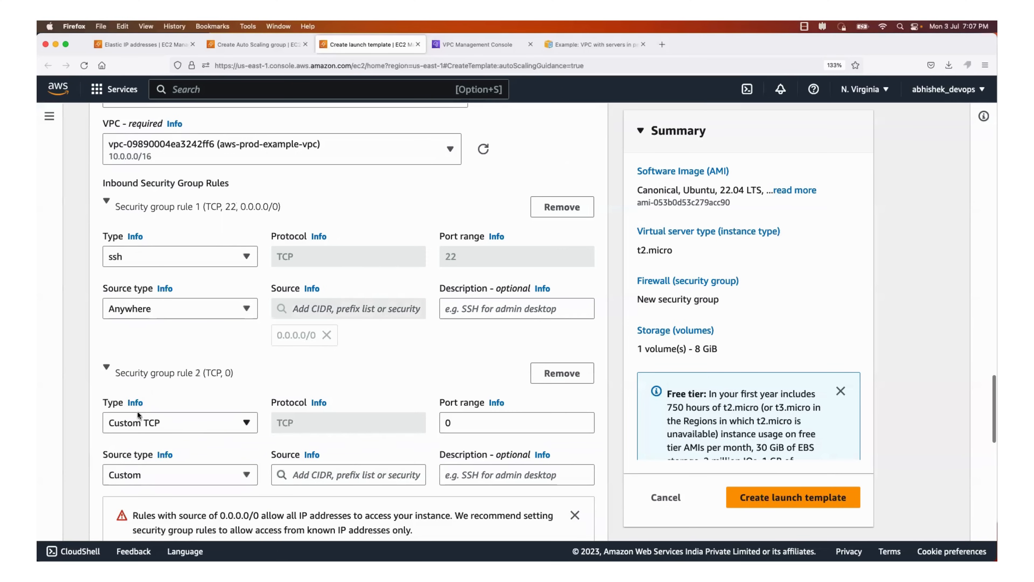
scroll(171, 417, "down", 3)
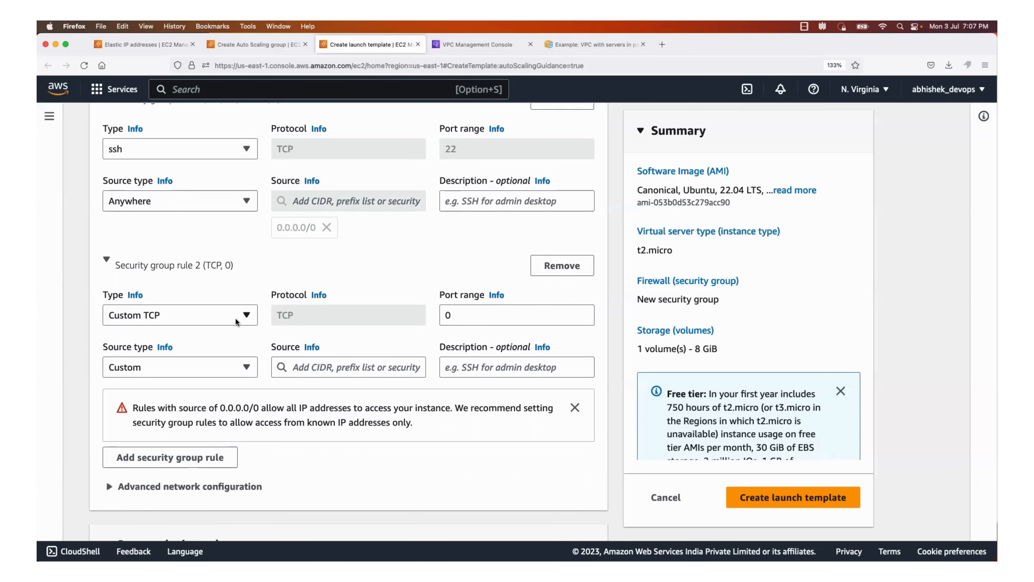
left_click(481, 317)
key("BackSpace")
type("8000")
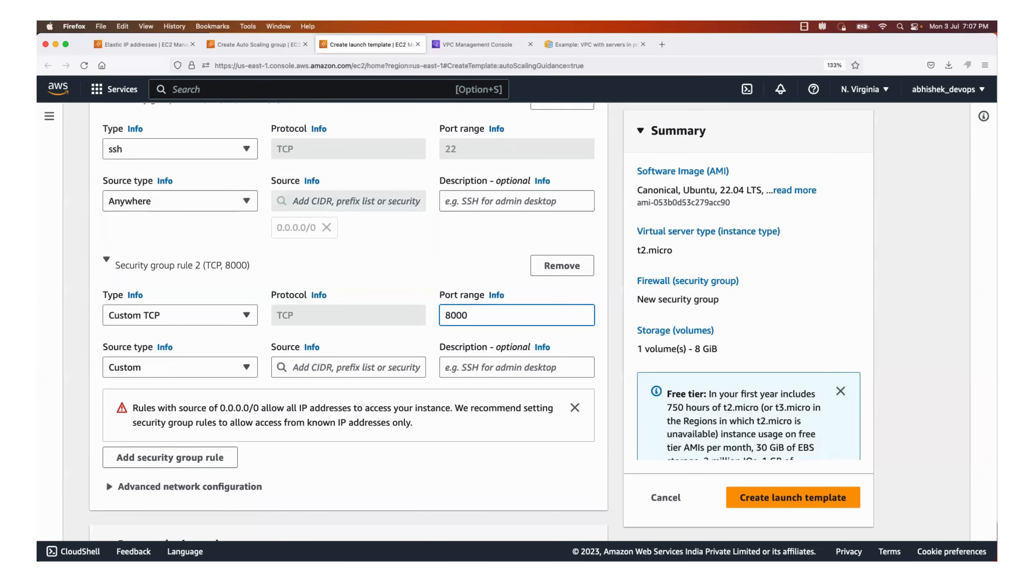
Set the source type of the second inbound rule, for port 8000, to Anywhere
scroll(417, 286, "down", 3)
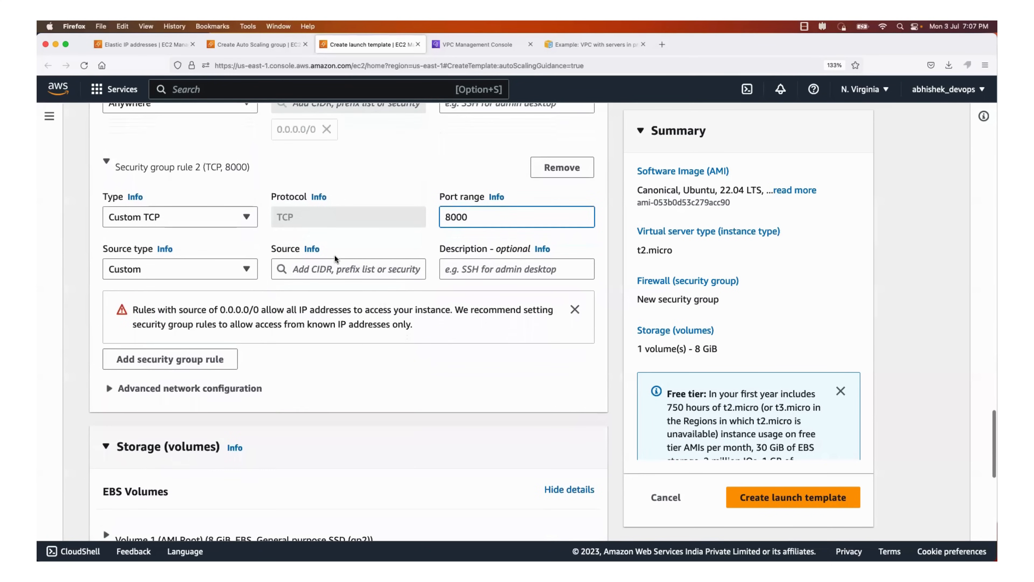
left_click(247, 270)
left_click(246, 269)
left_click(229, 275)
left_click(162, 294)
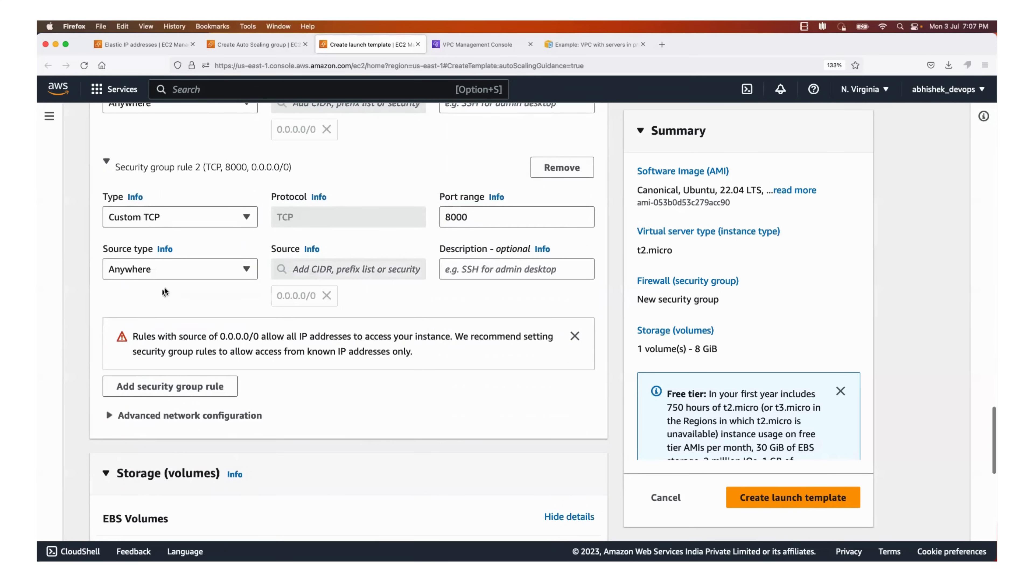
Leave storage, resource tags and advanced details at their defaults and create the launch template
scroll(511, 320, "down", 8)
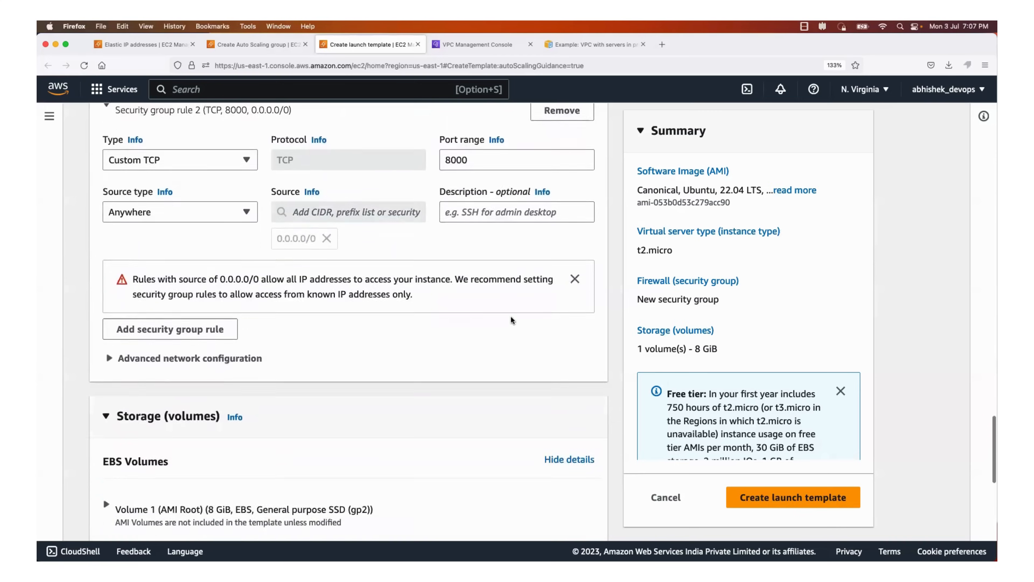
scroll(513, 228, "up", 5)
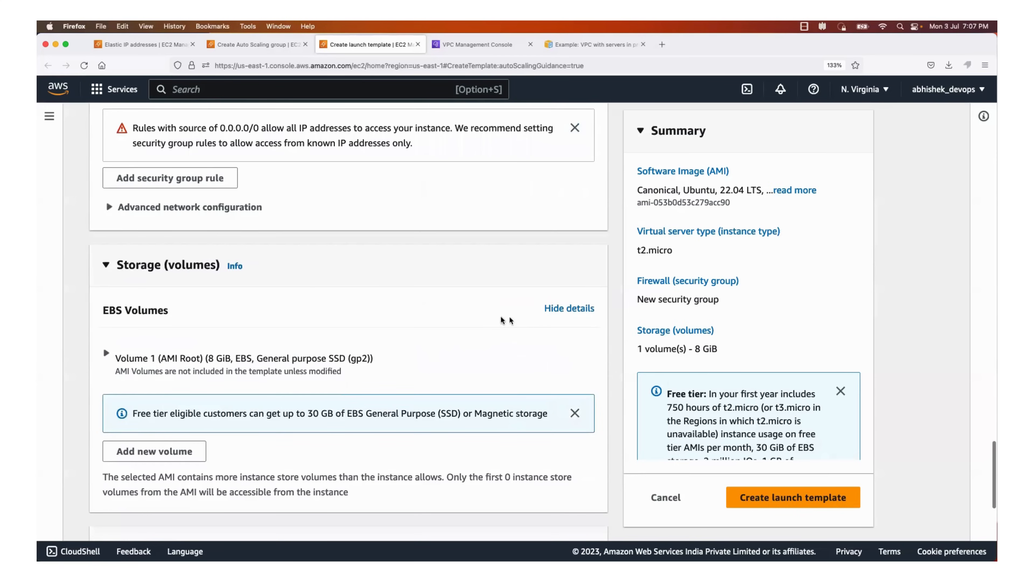
scroll(520, 272, "down", 5)
scroll(518, 402, "down", 2)
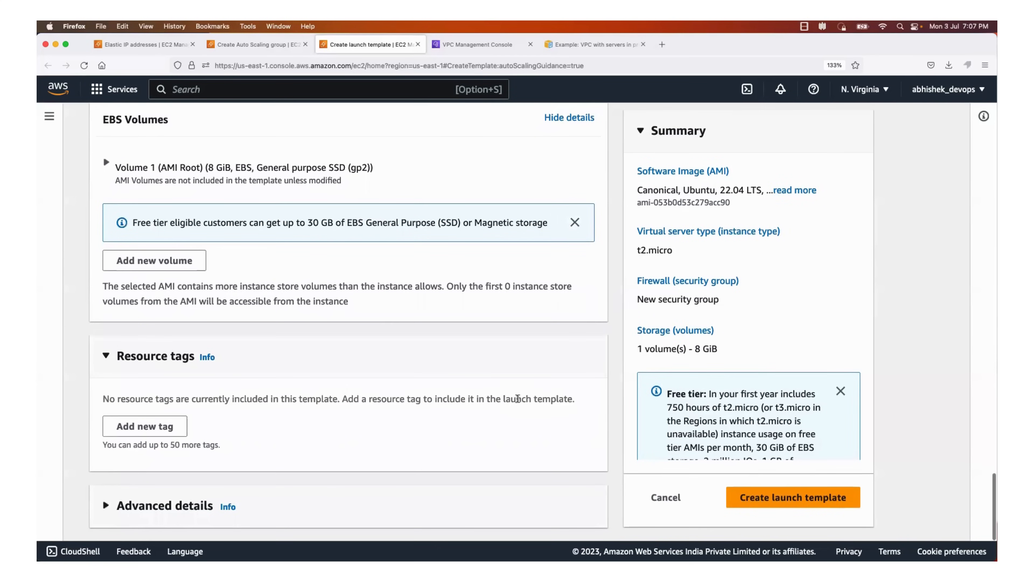
left_click(809, 498)
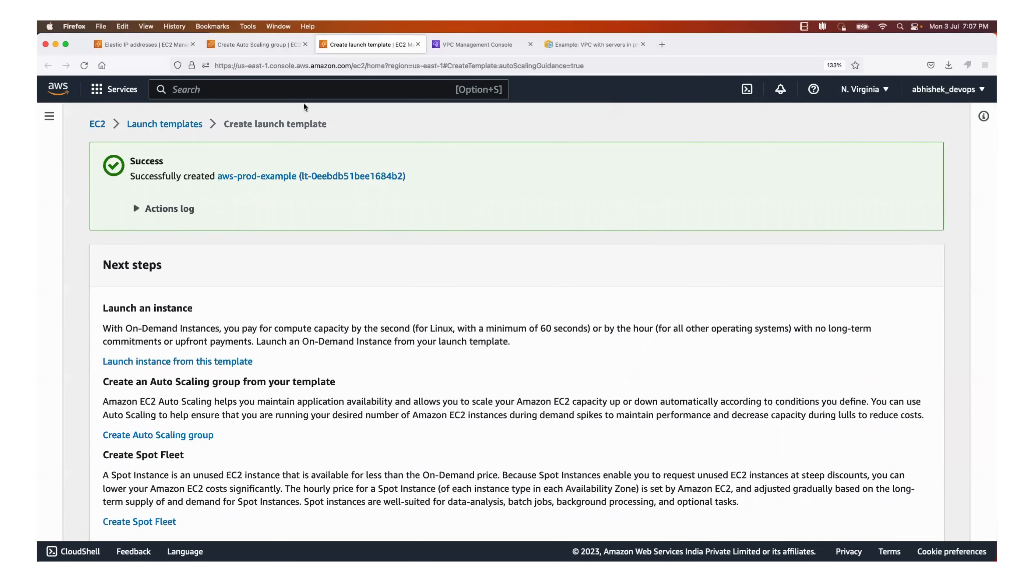
Return to the Auto Scaling group creation page and reload it to refresh the available launch templates
left_click(246, 41)
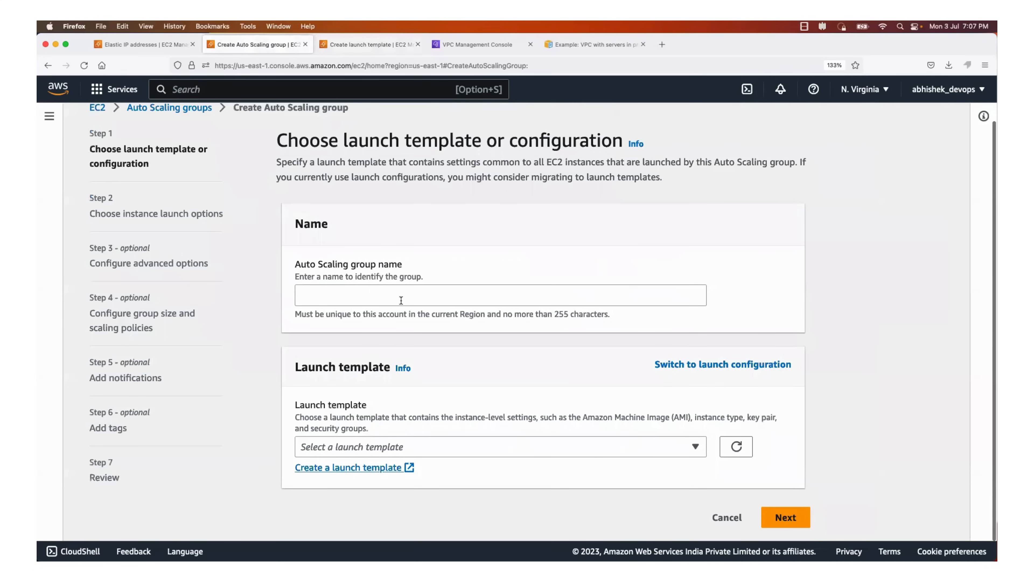
scroll(497, 288, "down", 1)
scroll(497, 288, "up", 1)
key("super+r")
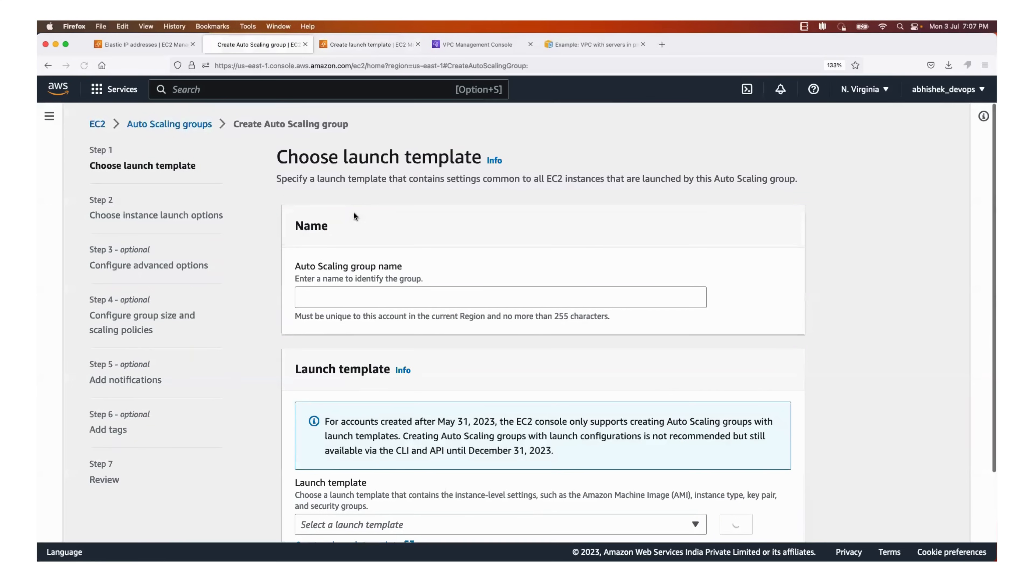
Name the Auto Scaling group aws-prod-example
left_click(379, 308)
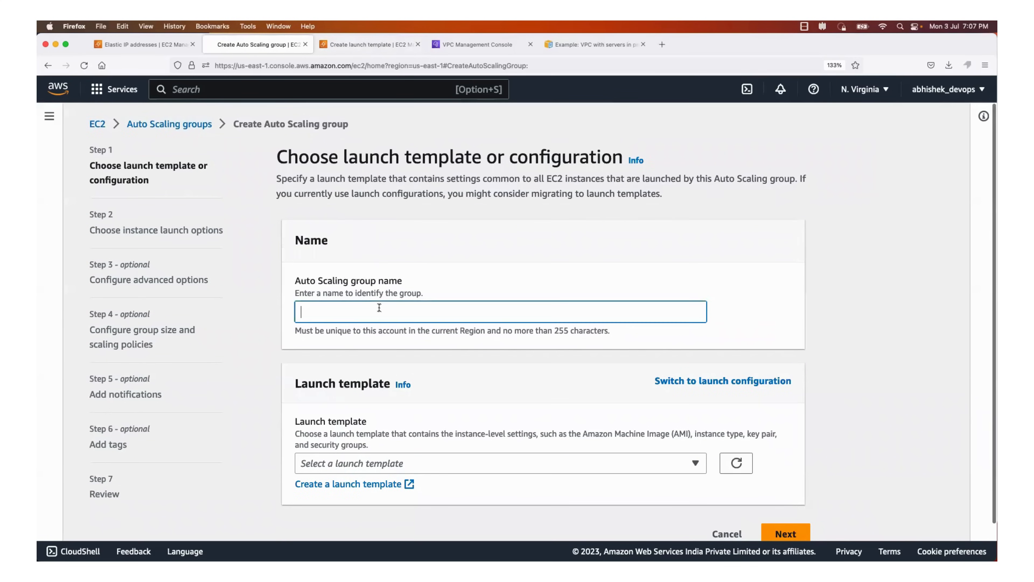
type("aws-example -")
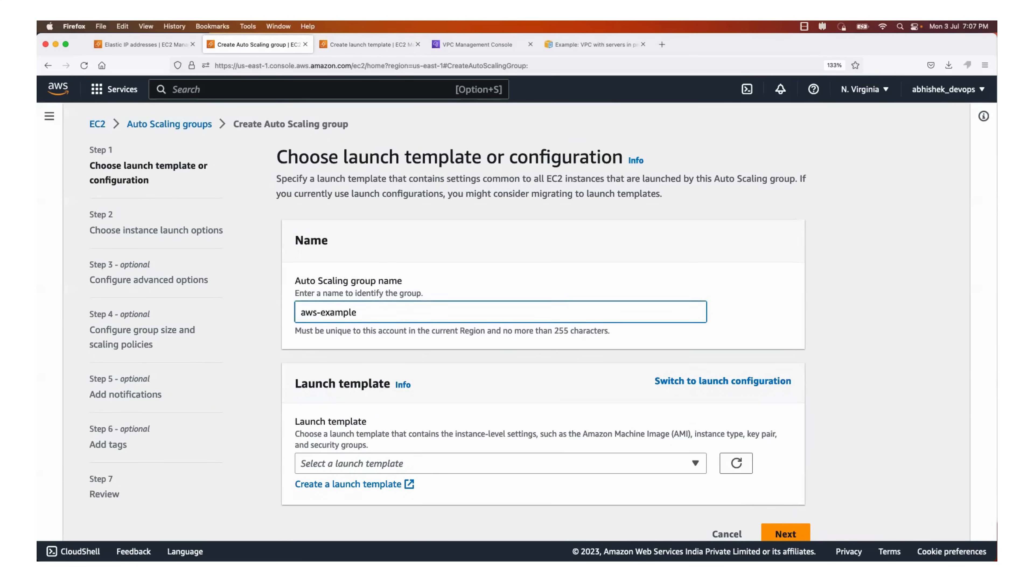
key("BackSpace")
key("BackSpace")
key("BackSpace")
key("BackSpace")
key("BackSpace")
key("BackSpace")
key("BackSpace")
type("prod-example")
Choose the aws-prod-example launch template for the Auto Scaling group and continue to the instance launch options
scroll(462, 450, "down", 1)
left_click(462, 450)
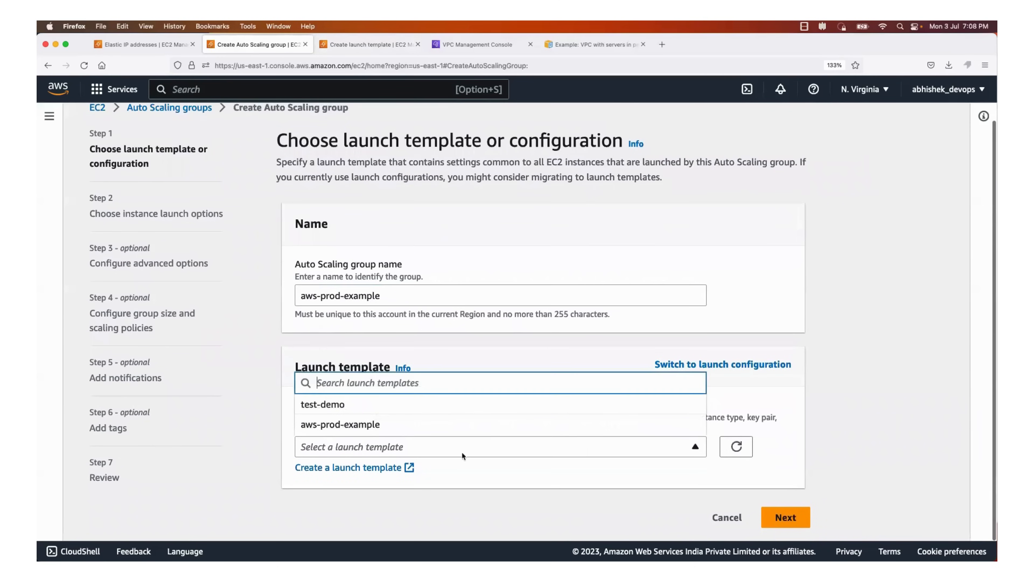
left_click(452, 426)
scroll(452, 428, "down", 6)
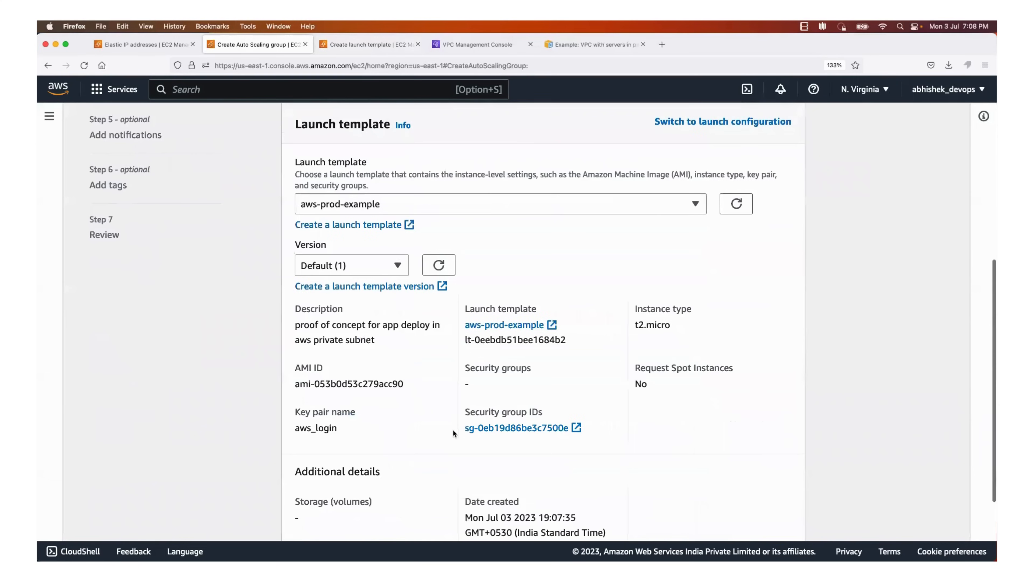
scroll(452, 429, "down", 3)
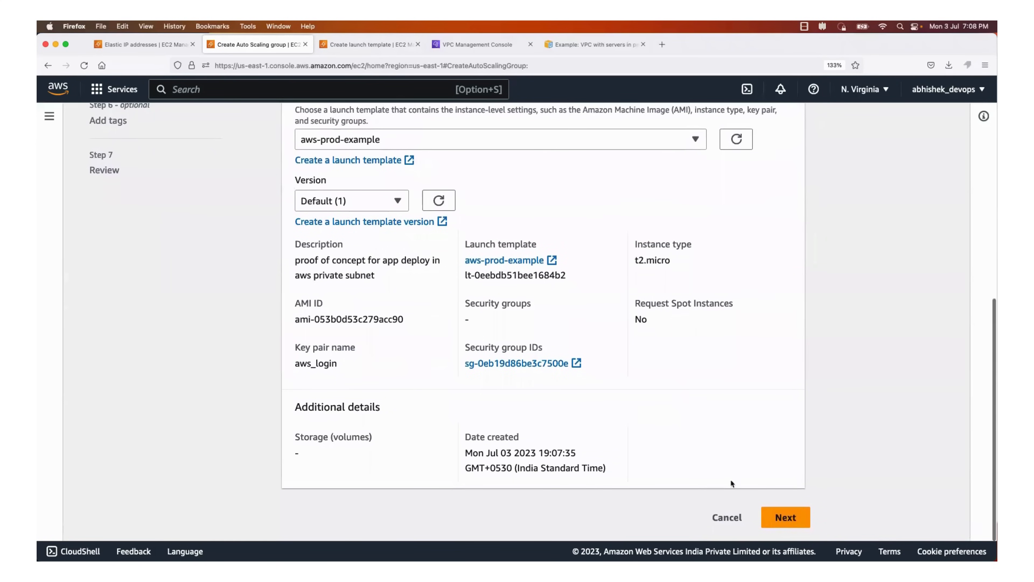
left_click(783, 517)
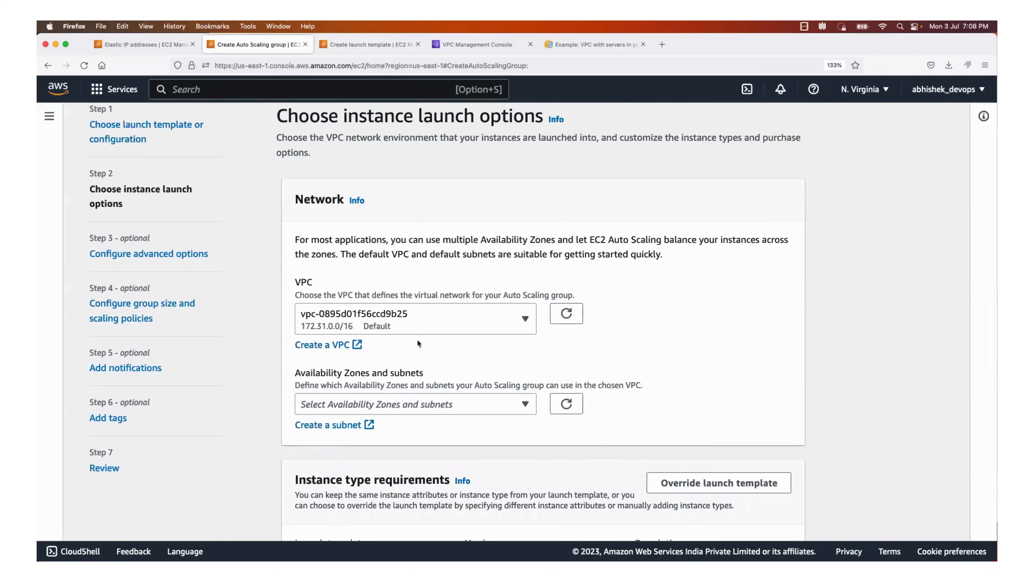
Select the aws-prod-example-vpc VPC as the Auto Scaling group's network
left_click(502, 322)
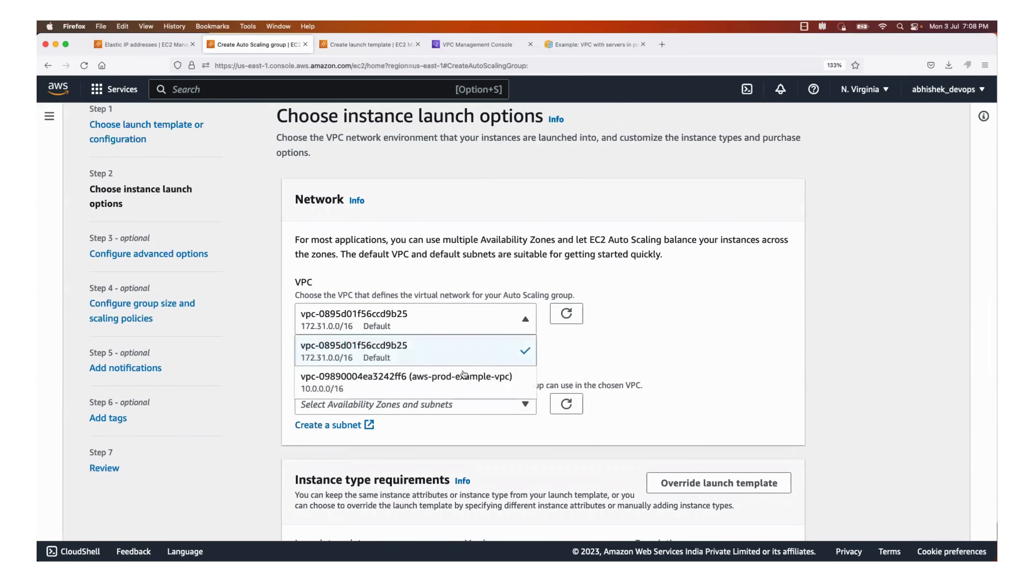
left_click(374, 389)
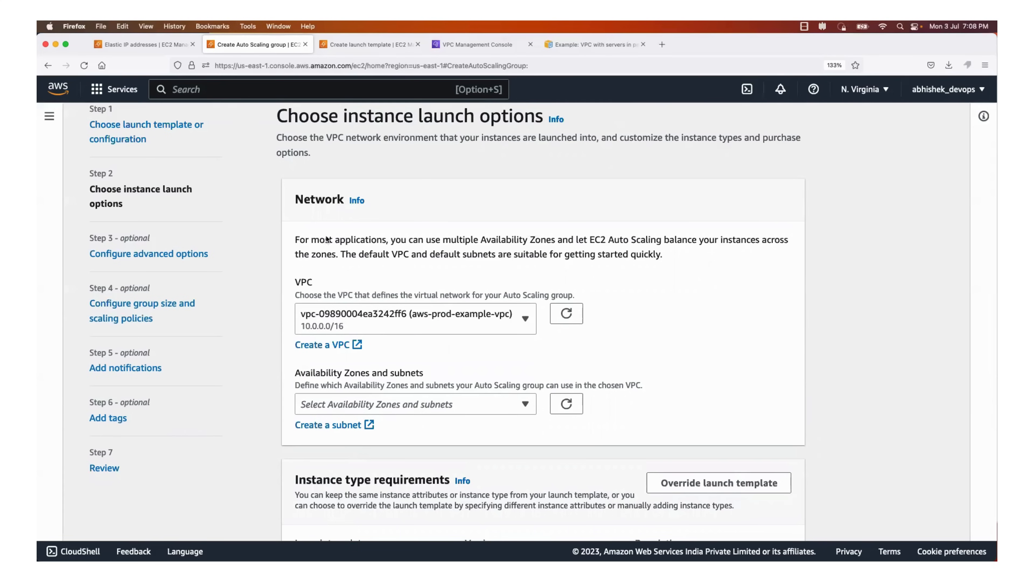
left_click_drag(305, 240, 530, 239)
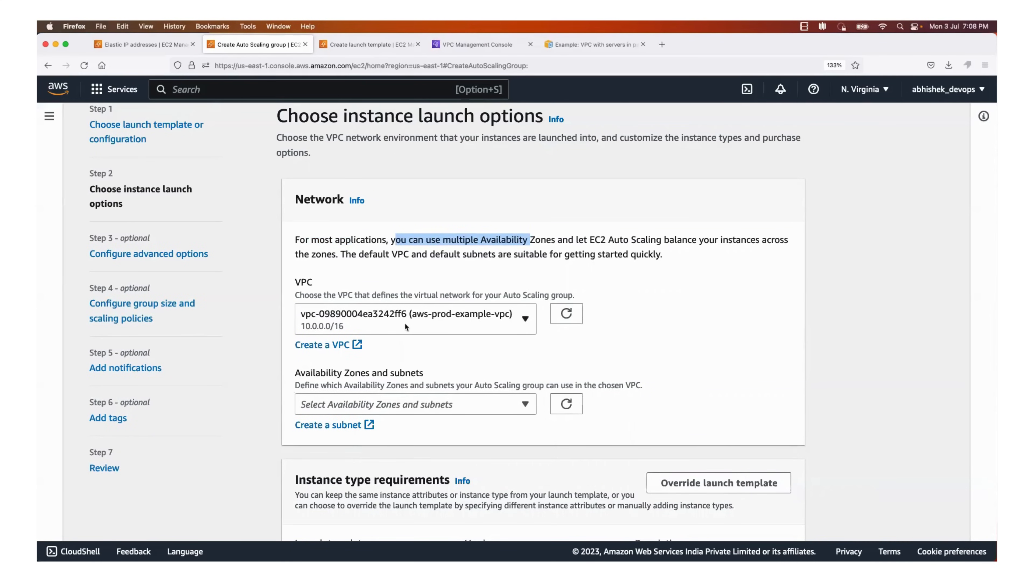
Select the private1 us-east-1a and private2 us-east-1b subnets for the Auto Scaling group and continue to the advanced options
scroll(528, 345, "down", 2)
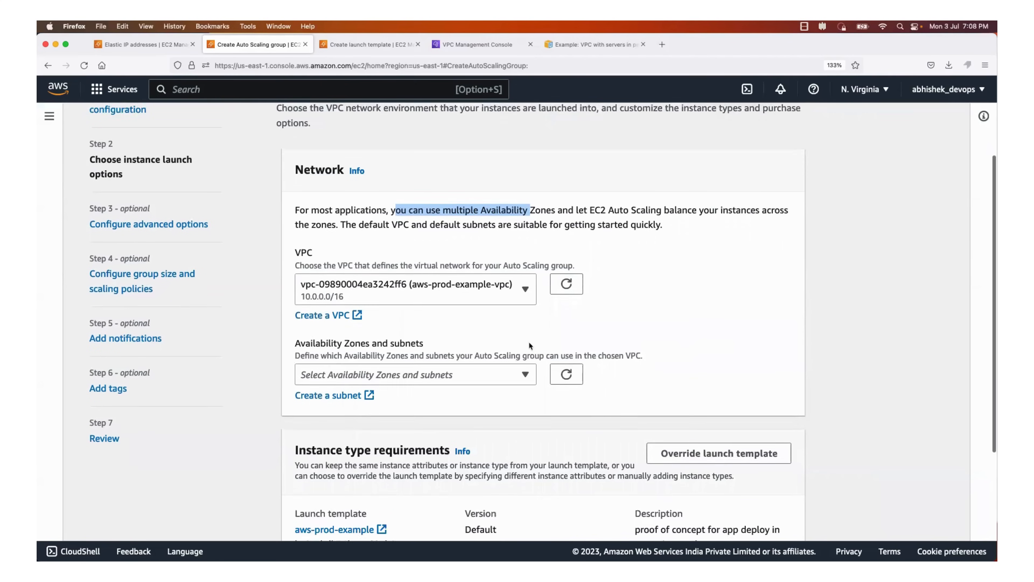
left_click_drag(314, 342, 411, 338)
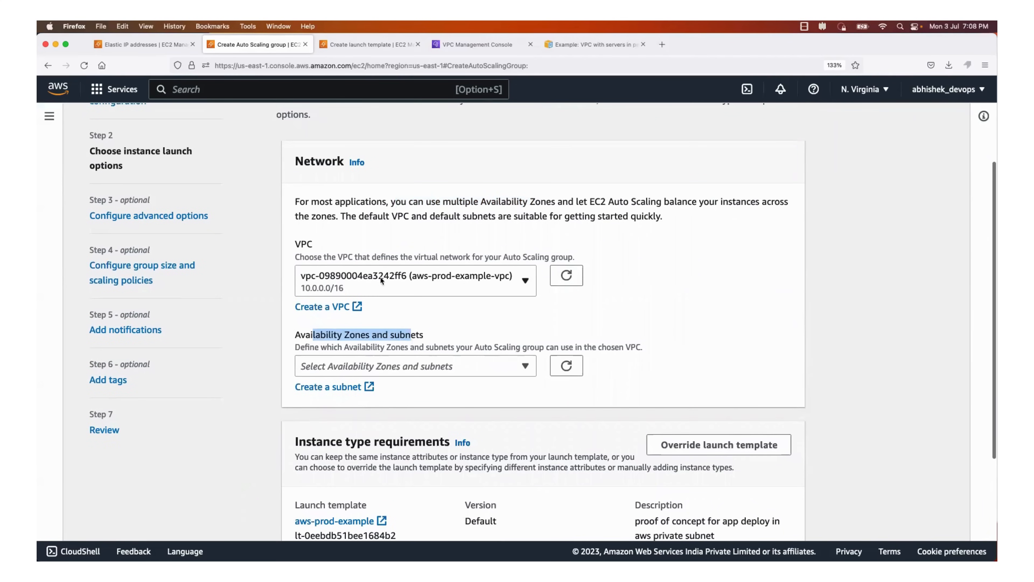
left_click(528, 367)
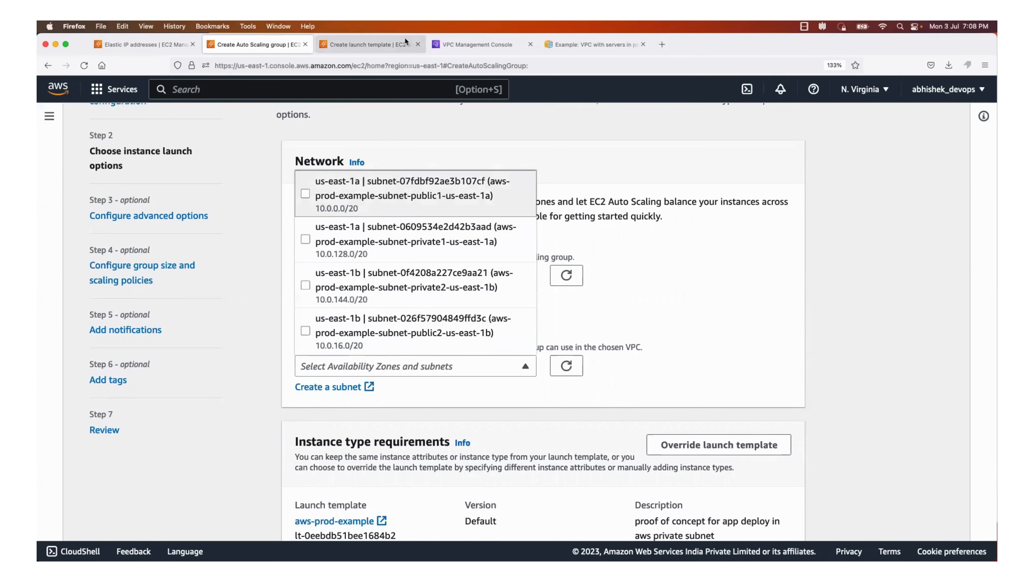
left_click(454, 45)
left_click(597, 43)
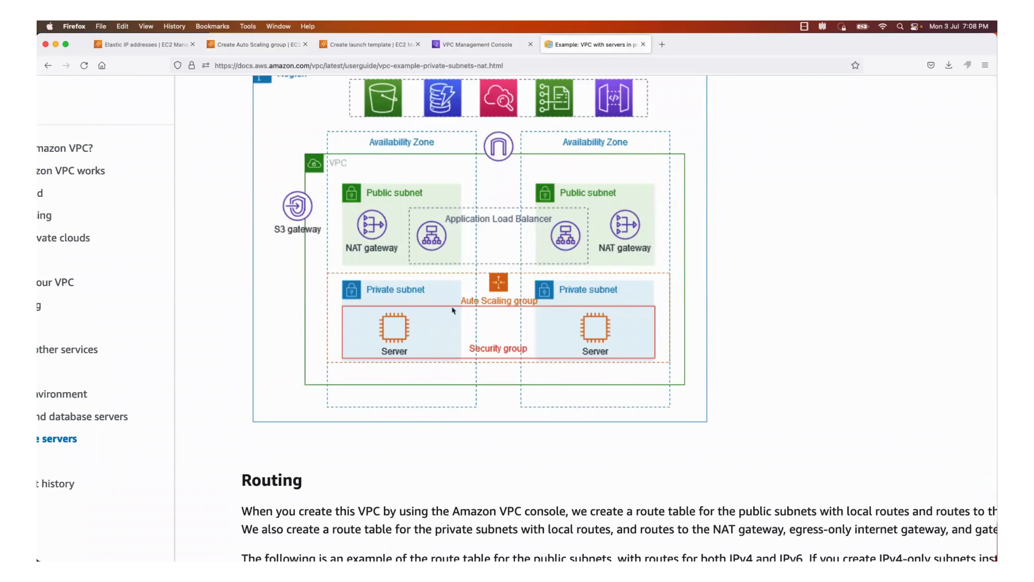
left_click(243, 45)
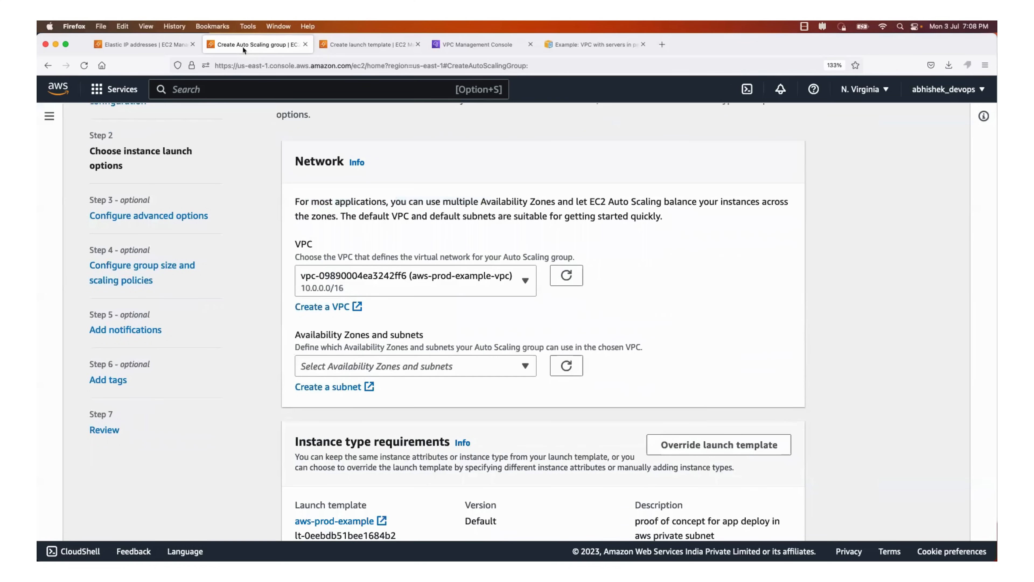
left_click(509, 365)
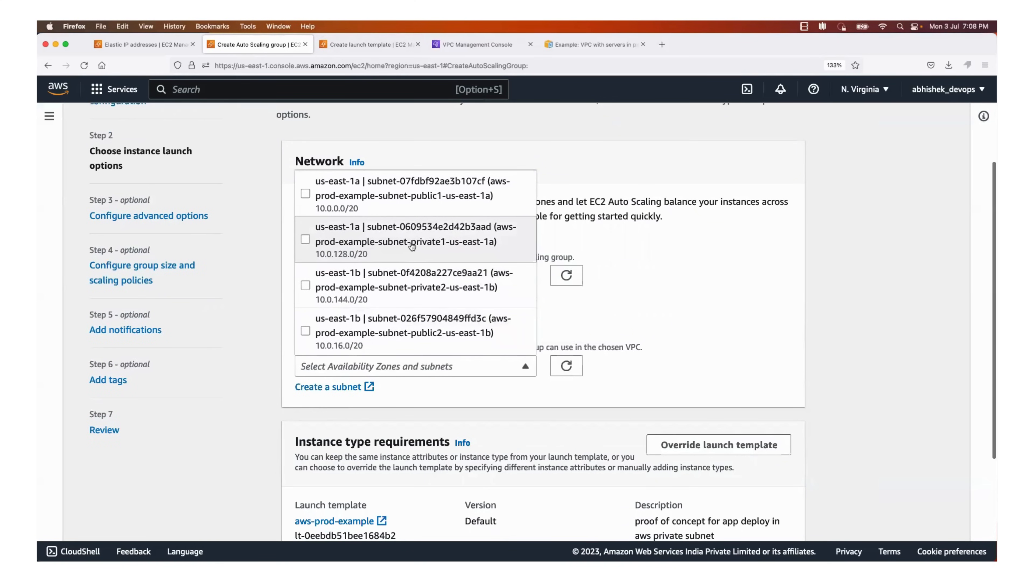
left_click(305, 241)
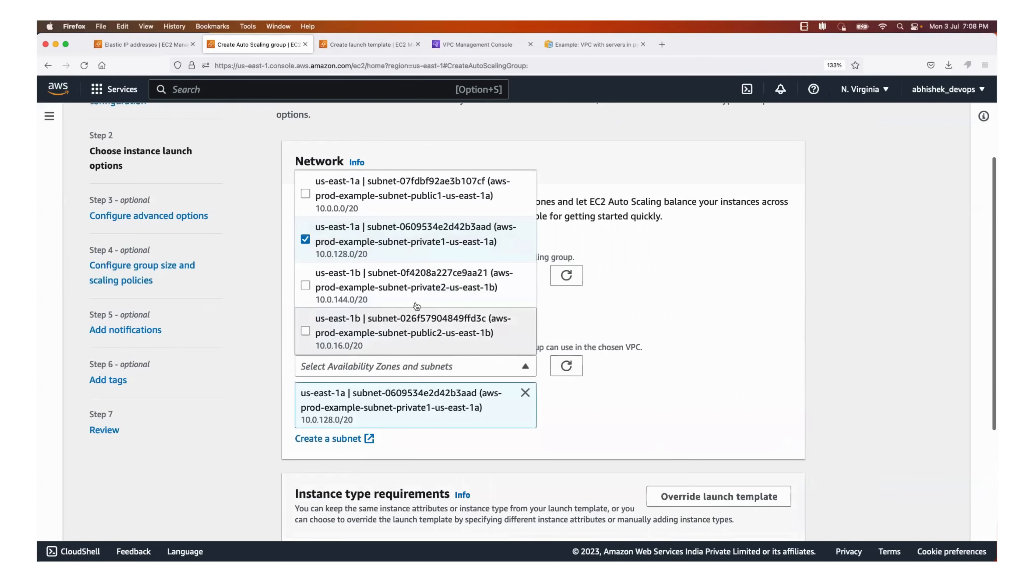
left_click(306, 286)
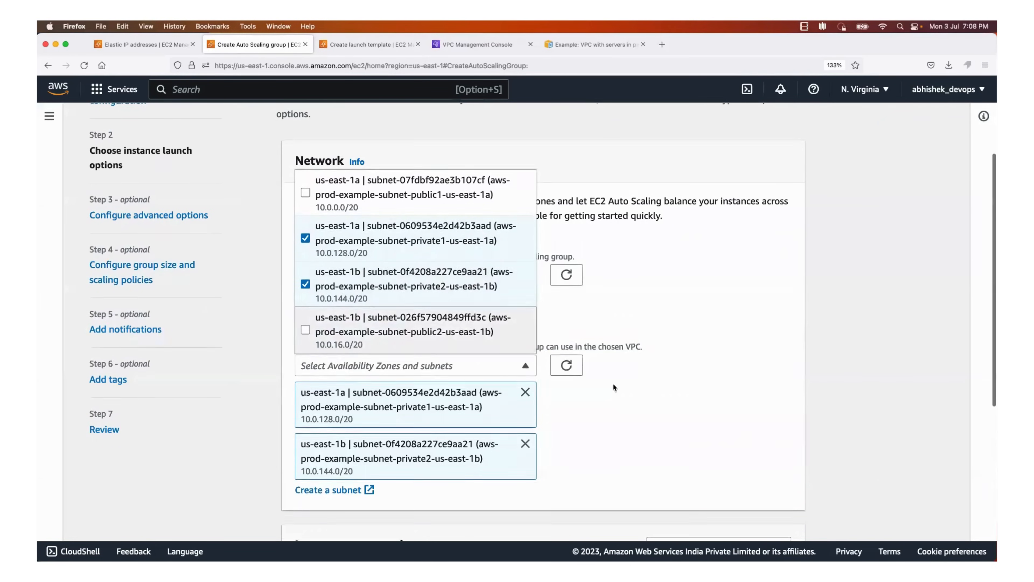
scroll(613, 384, "down", 5)
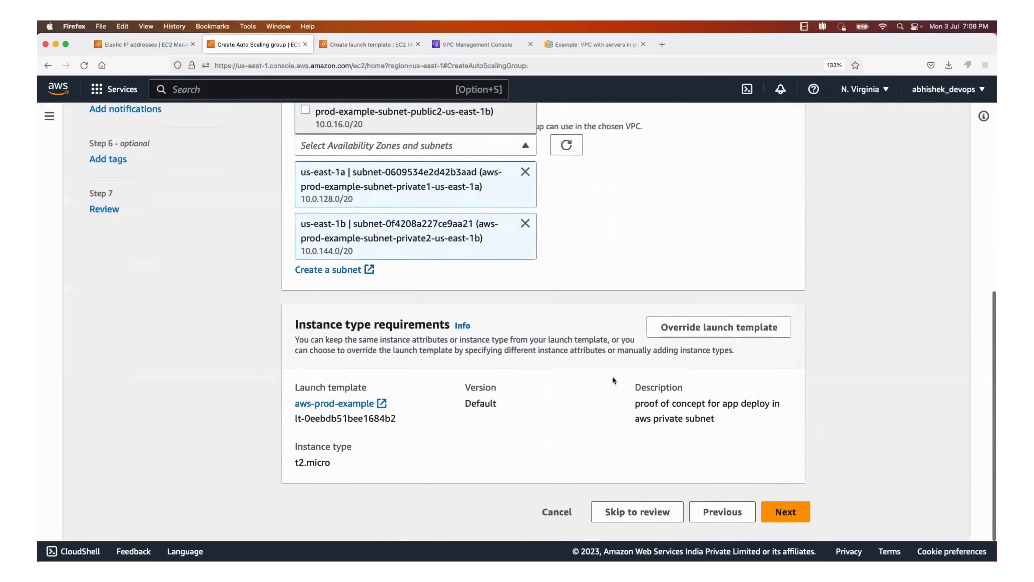
left_click(778, 522)
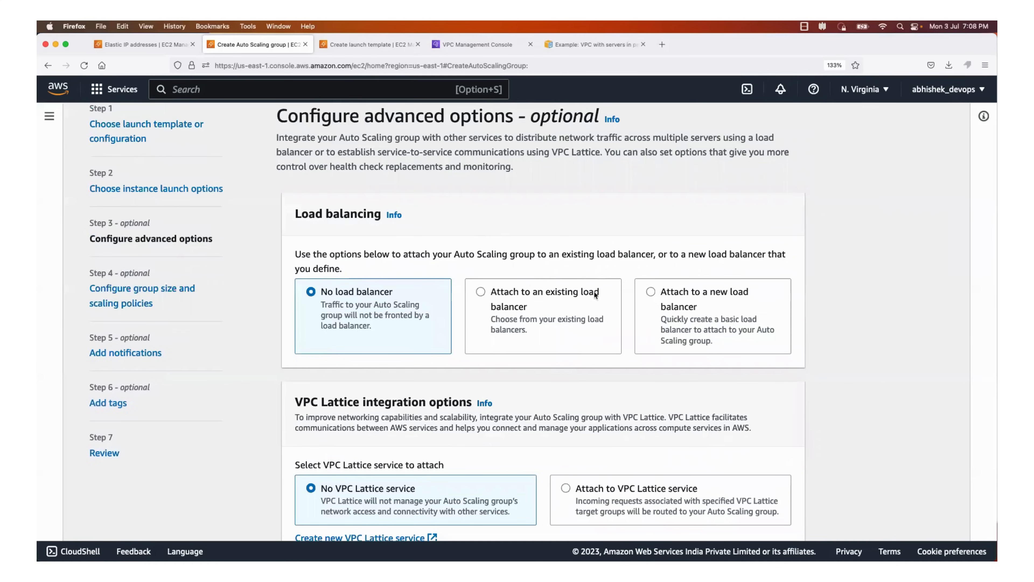
Keep No load balancer, No VPC Lattice service and the default health checks, and continue to the group size settings
scroll(619, 321, "down", 2)
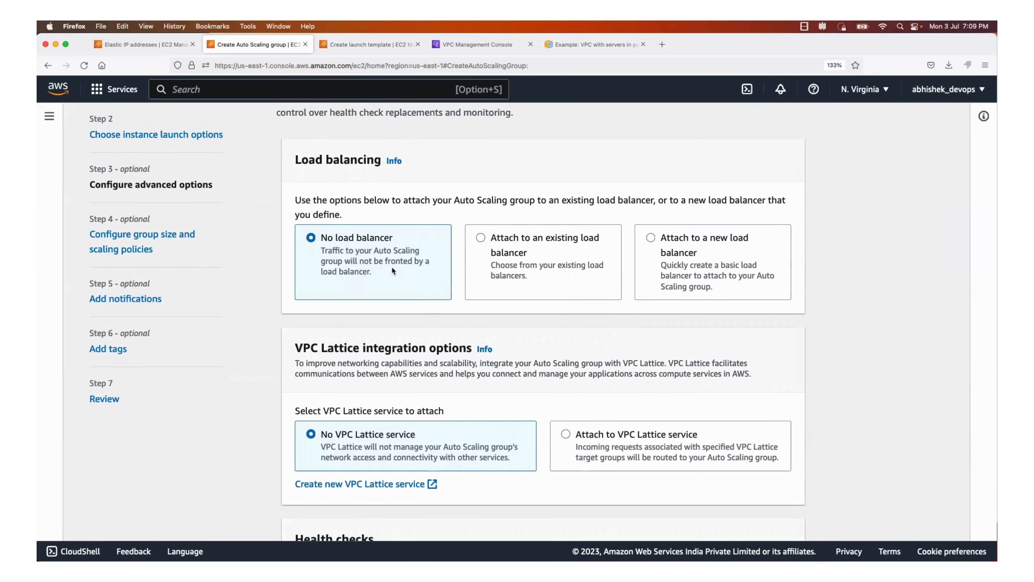
scroll(391, 266, "down", 5)
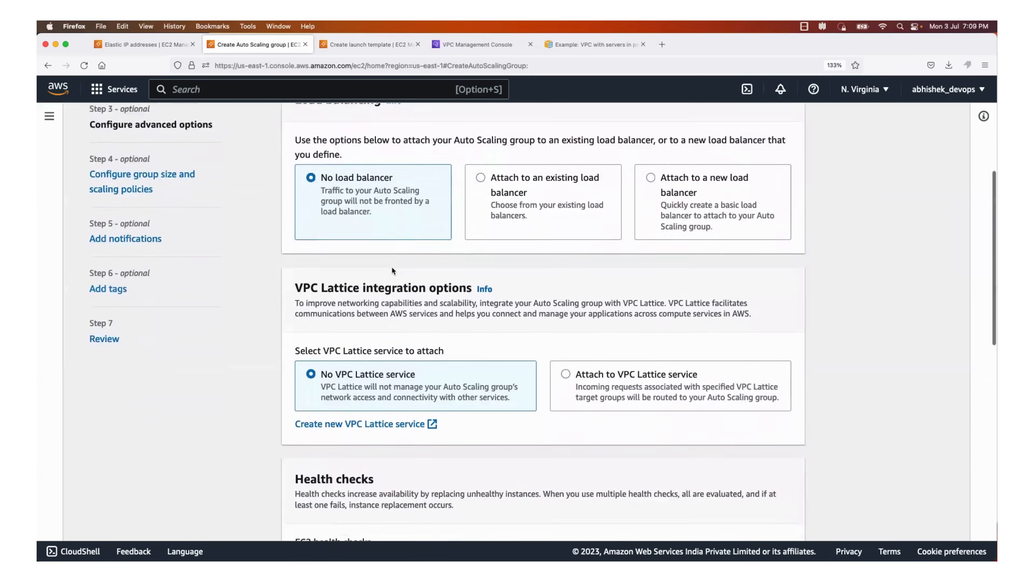
left_click(460, 44)
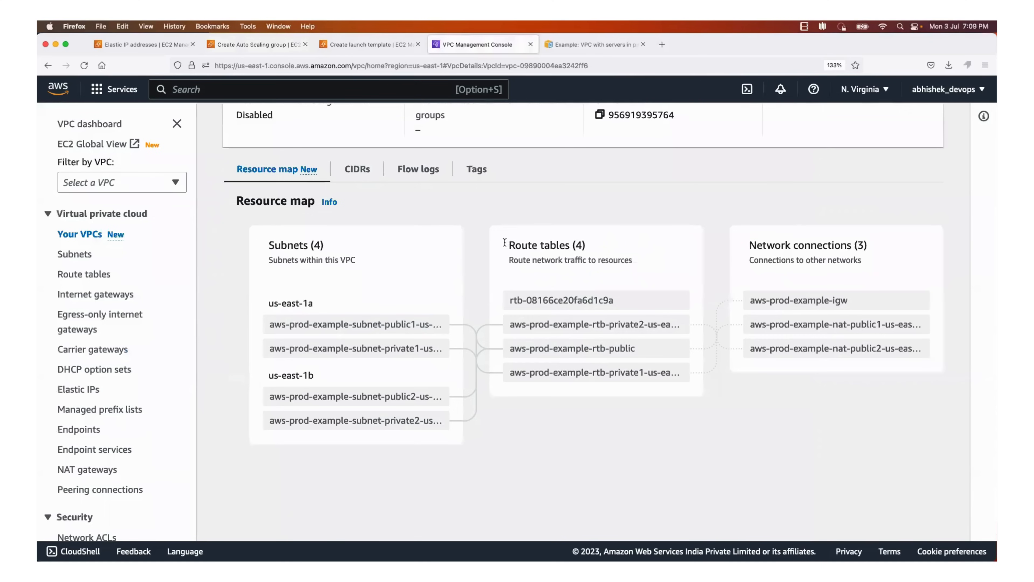
left_click(586, 44)
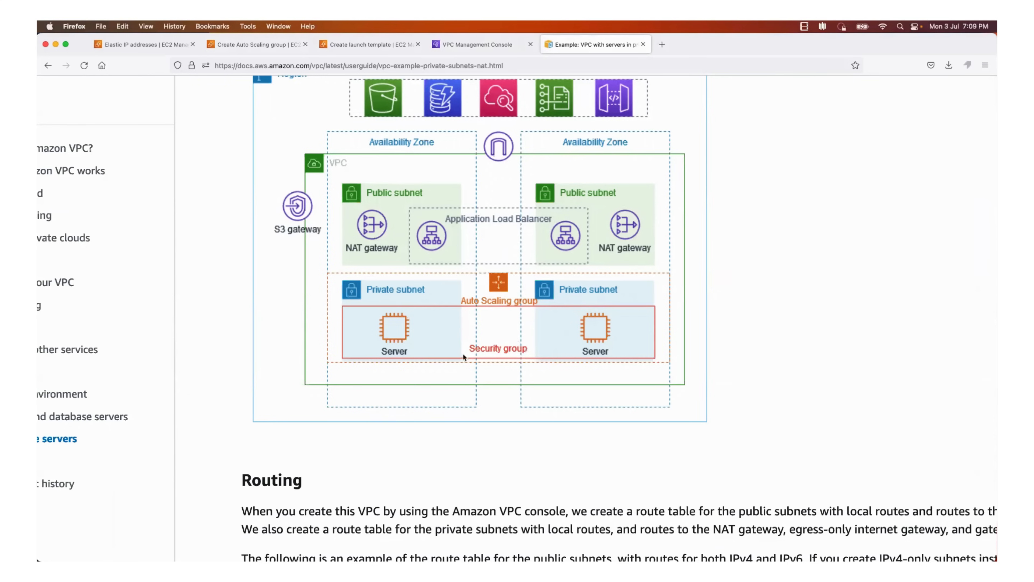
left_click(371, 44)
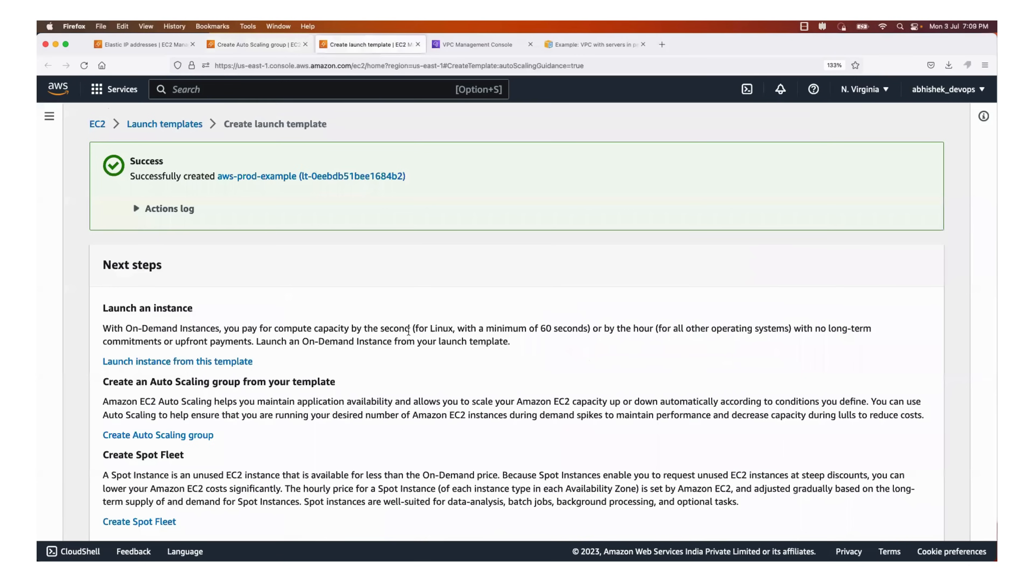
left_click(256, 44)
scroll(458, 409, "down", 10)
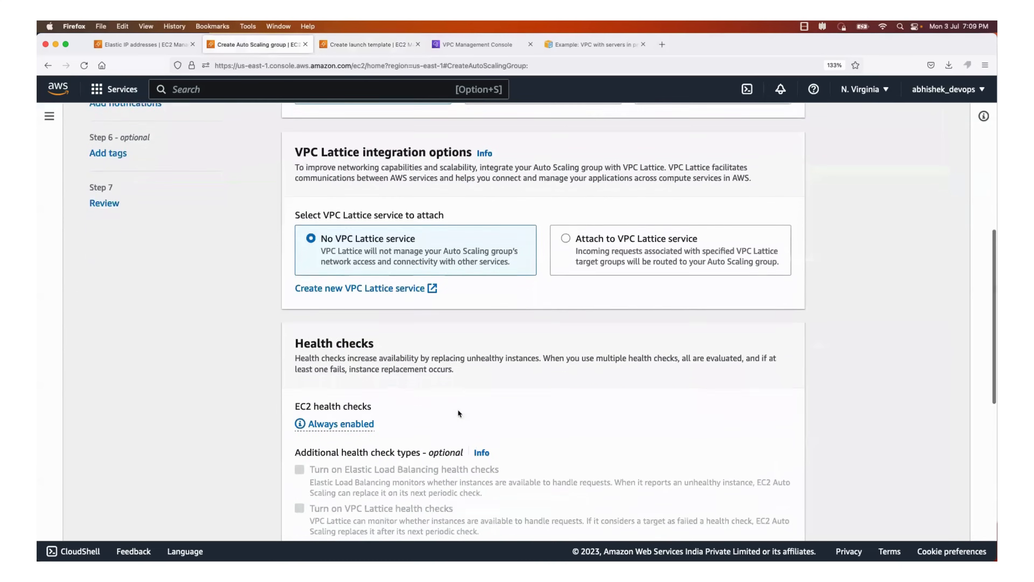
scroll(457, 408, "down", 2)
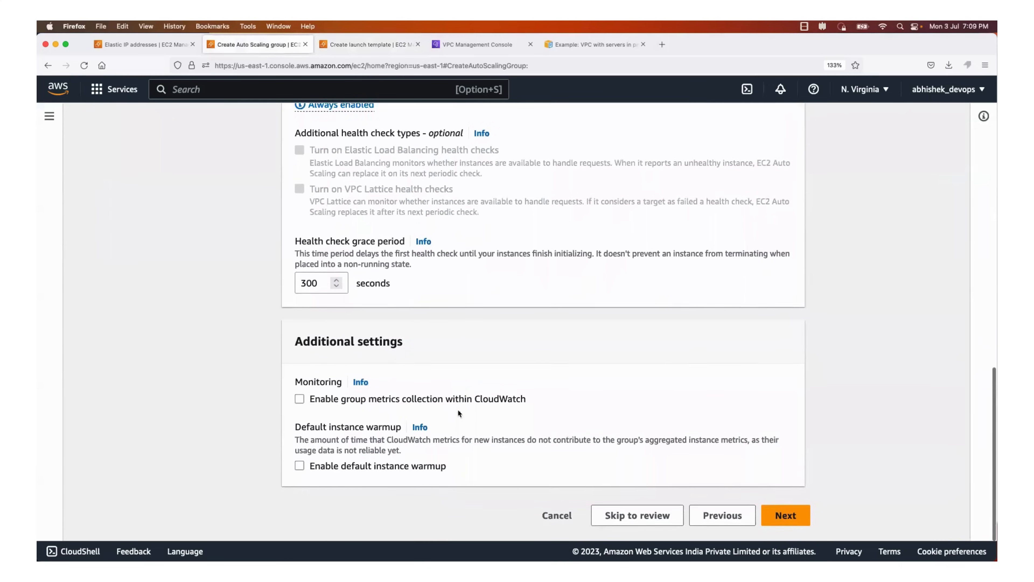
left_click(782, 521)
Set the Auto Scaling group's desired capacity to 2 and maximum capacity to 4, keeping the minimum capacity at 1
scroll(455, 349, "down", 1)
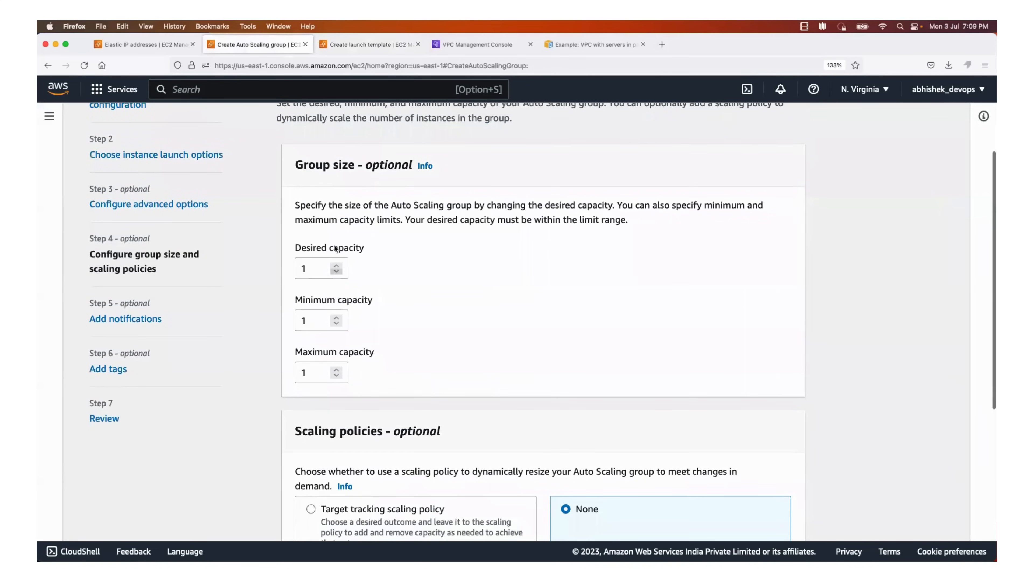
left_click_drag(310, 208, 586, 206)
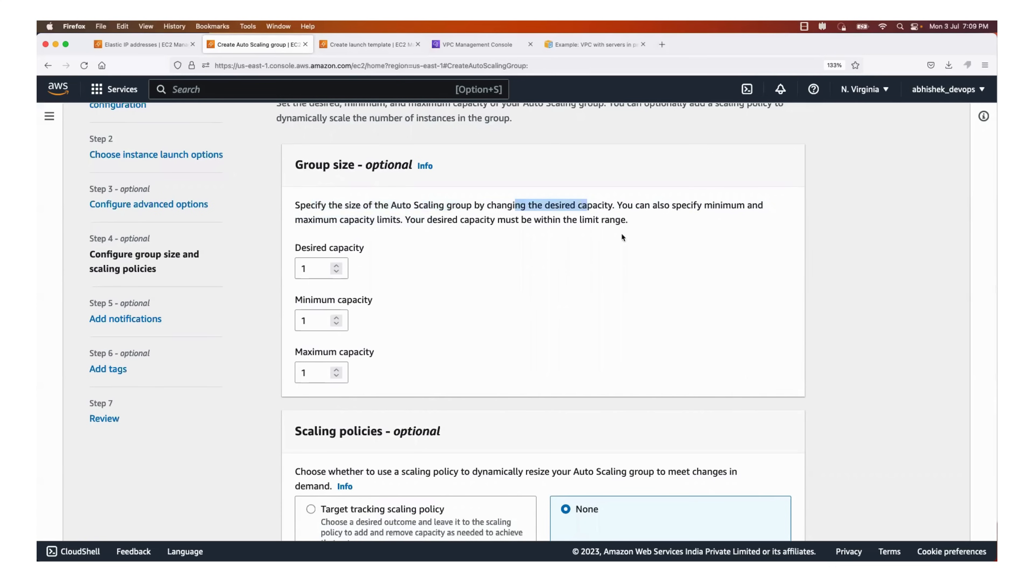
left_click(336, 265)
left_click(336, 369)
left_click(337, 369)
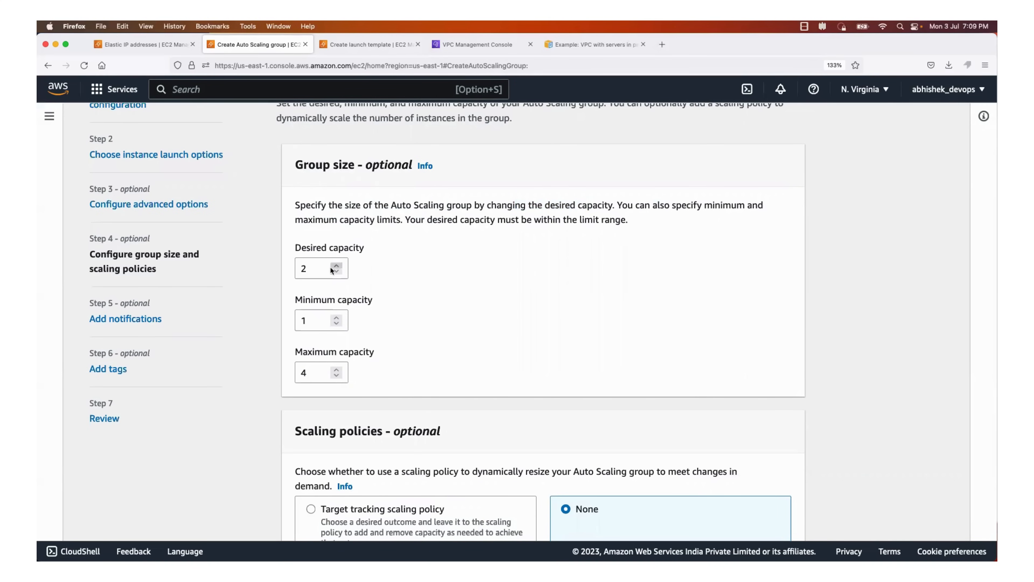
left_click(311, 268)
left_click(394, 274)
left_click_drag(378, 159, 425, 165)
left_click(311, 395)
Leave the scaling policy at None and scale-in protection off, and continue to the notifications settings
scroll(374, 358, "down", 5)
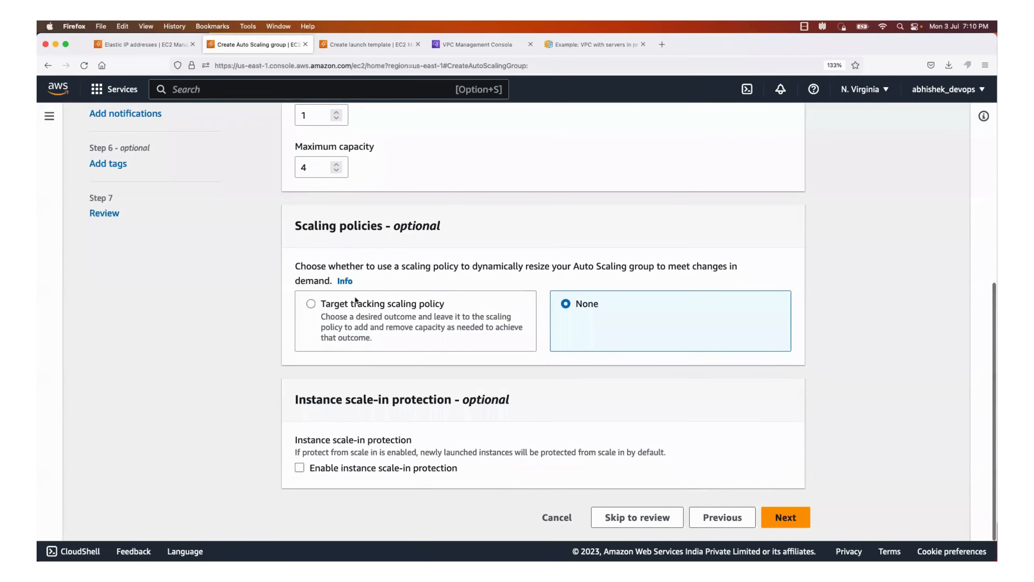
left_click_drag(306, 267, 558, 269)
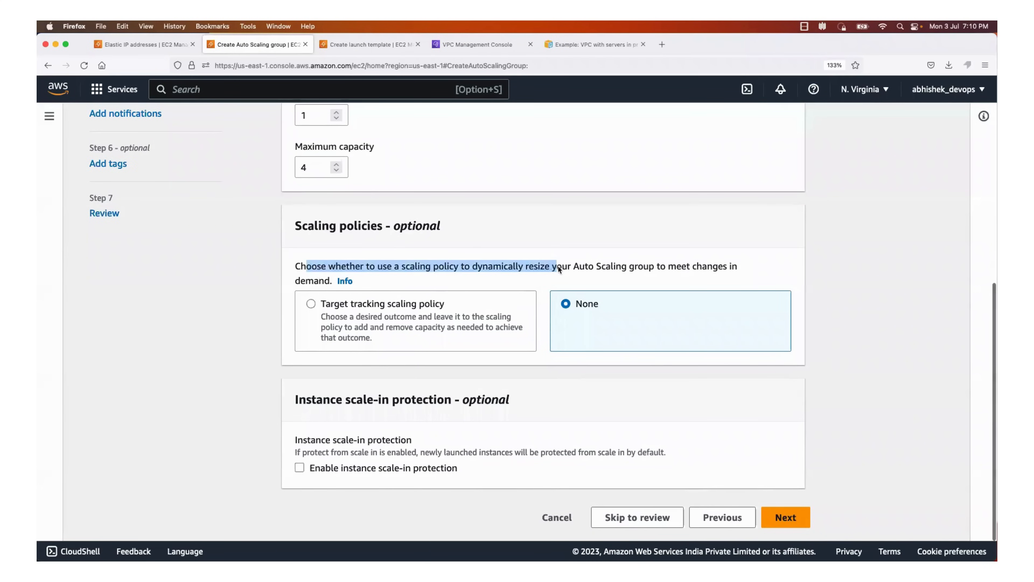
scroll(363, 197, "up", 2)
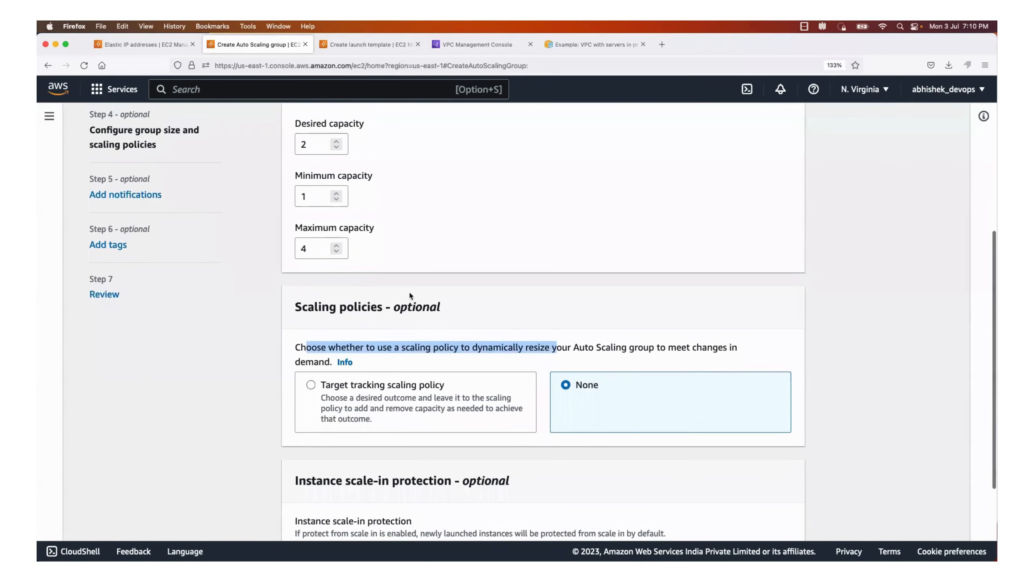
scroll(406, 342, "down", 2)
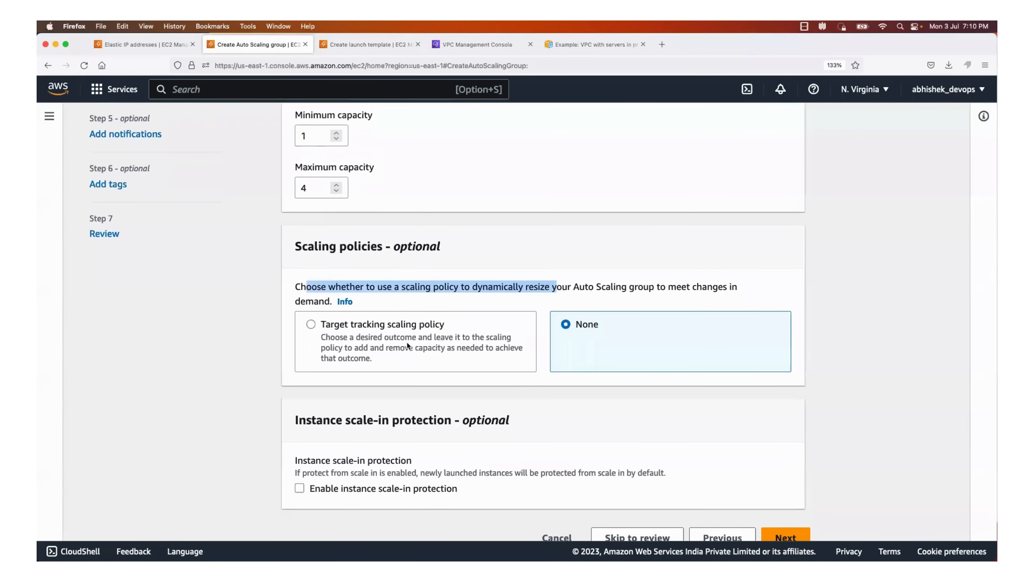
scroll(406, 346, "down", 1)
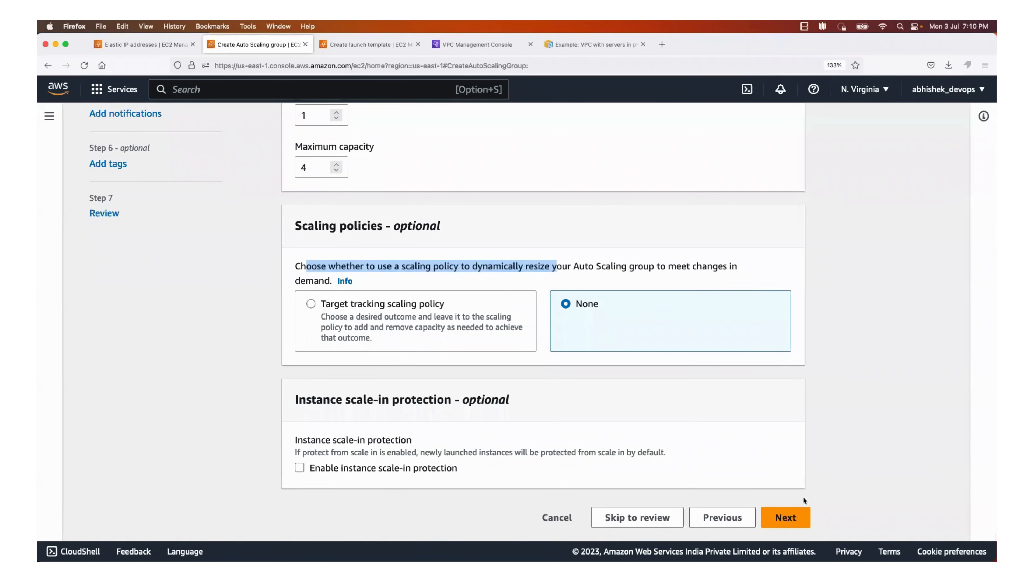
left_click(800, 518)
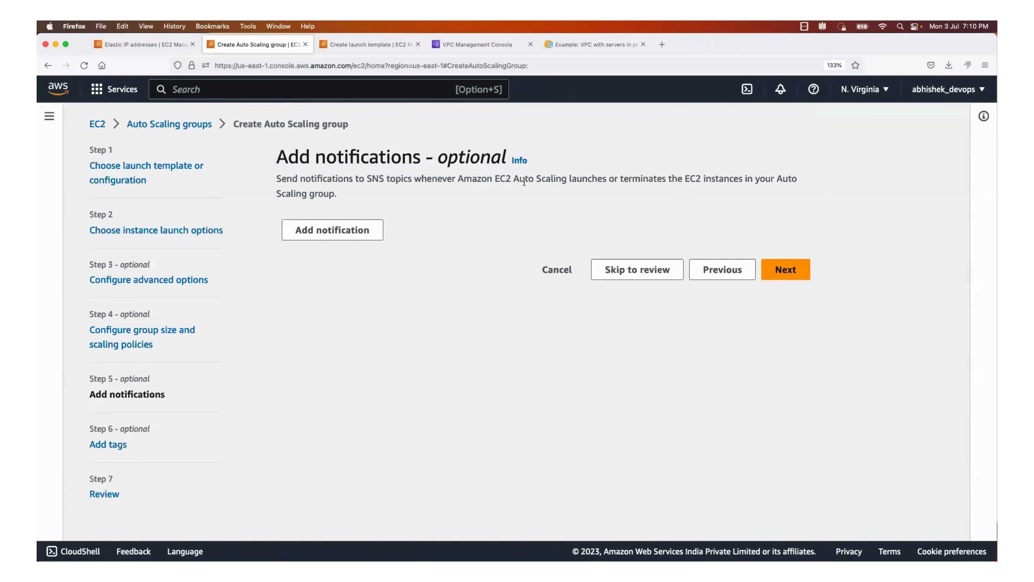
Skip notifications and tags, and create the Auto Scaling group from the review page
left_click_drag(377, 179, 478, 179)
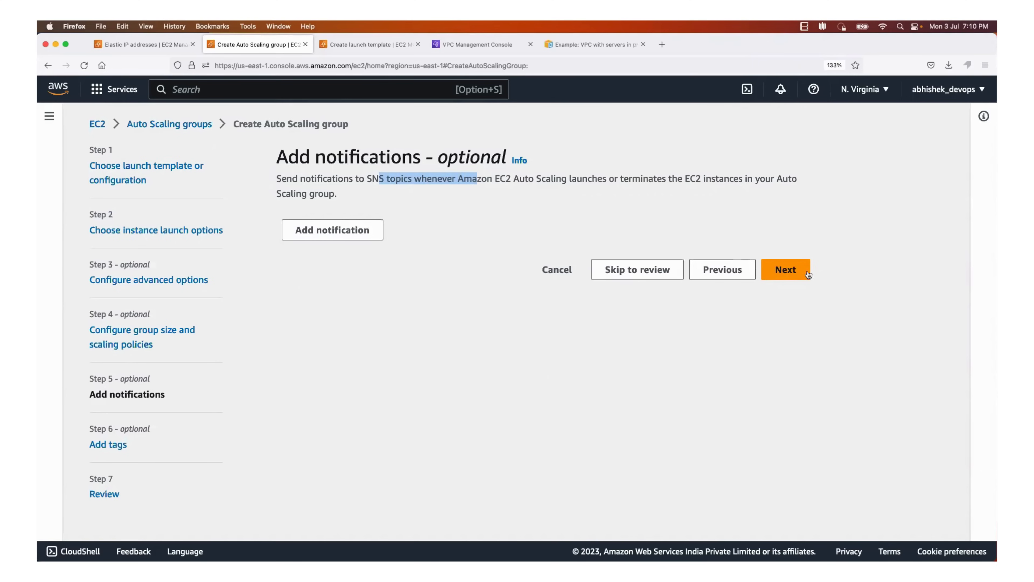
left_click(785, 270)
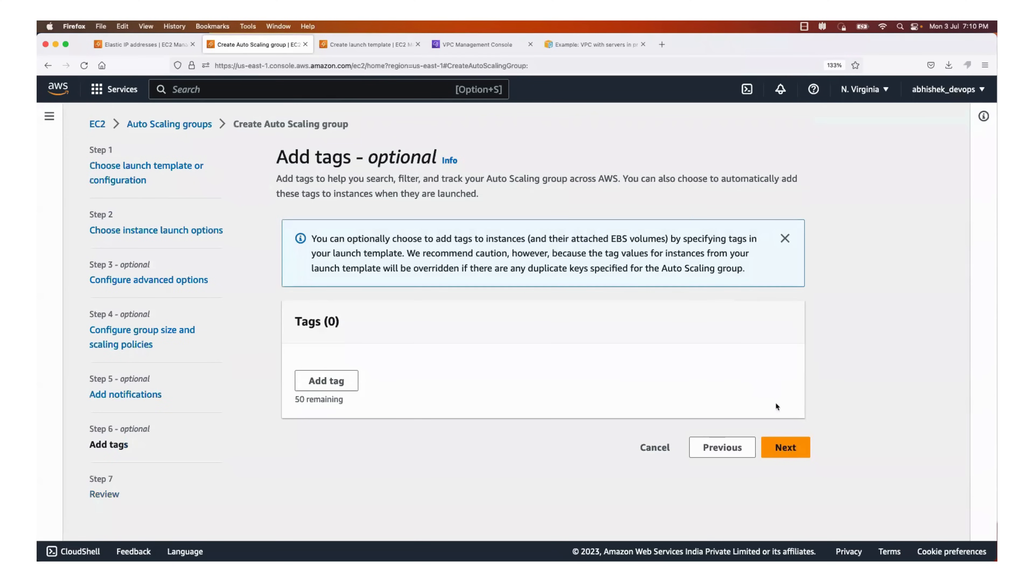
left_click(776, 446)
scroll(584, 415, "down", 20)
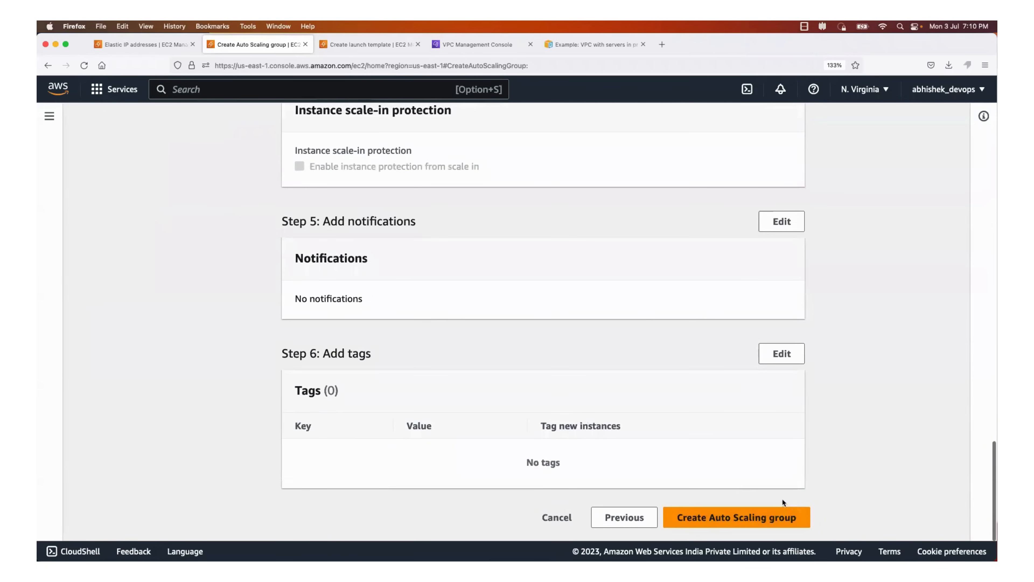
left_click(793, 518)
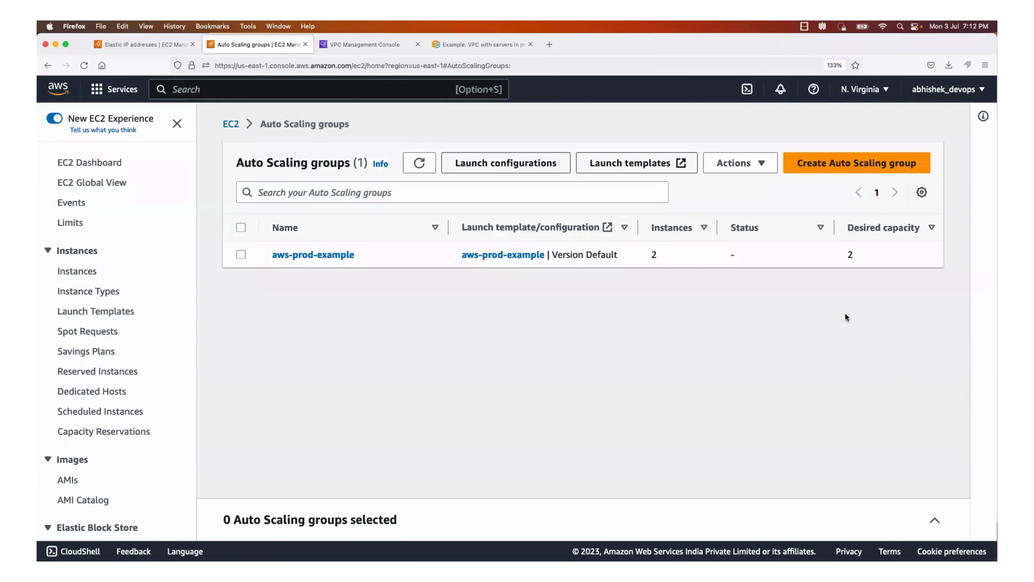
Check the instance count and capacity limits of the aws-prod-example Auto Scaling group in the list
scroll(881, 250, "right", 5)
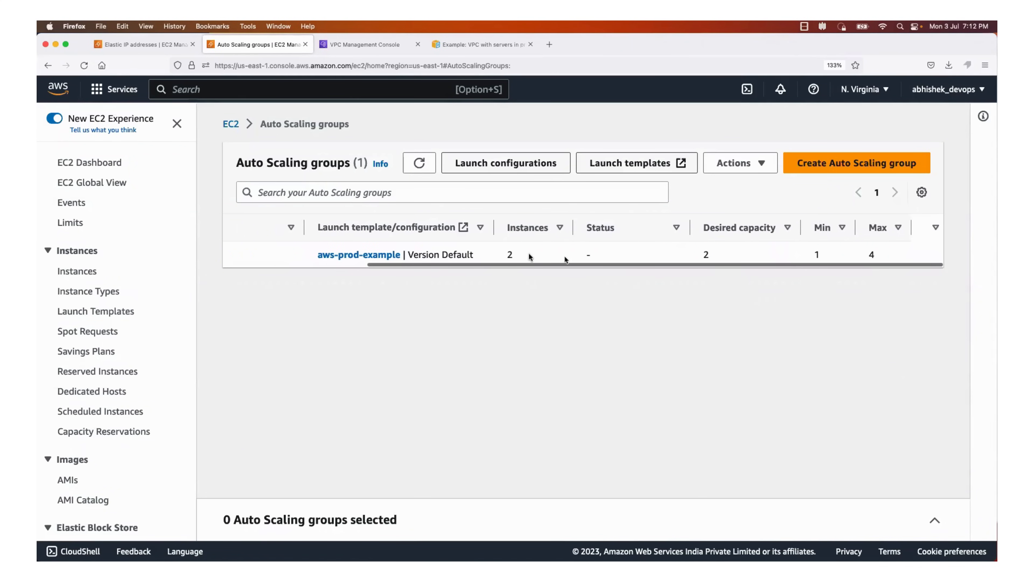
double_click(509, 254)
scroll(469, 256, "left", 5)
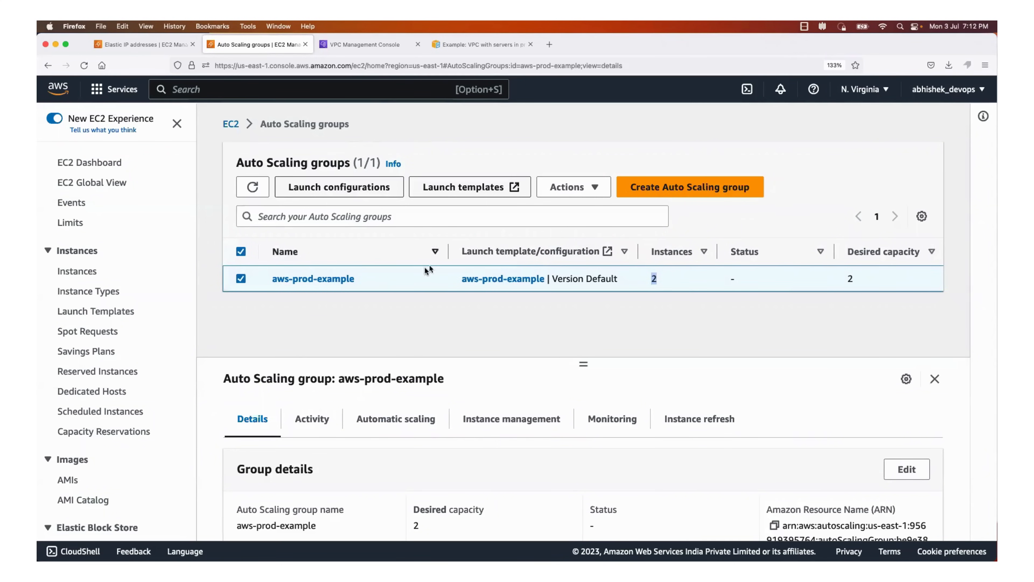
Glance at the private-subnets architecture diagram, and list the running EC2 instances from the EC2 dashboard
left_click(463, 50)
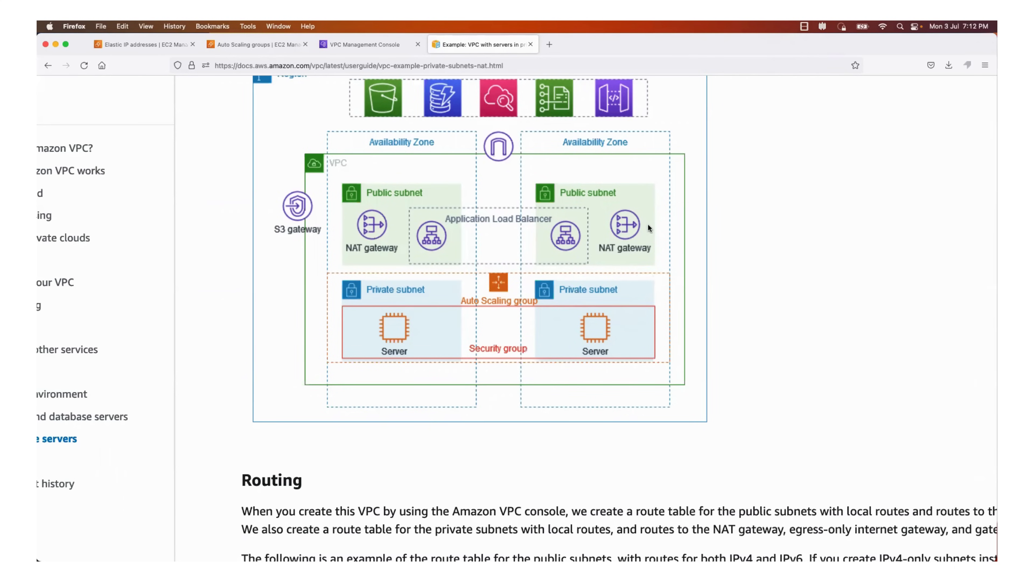
left_click(266, 46)
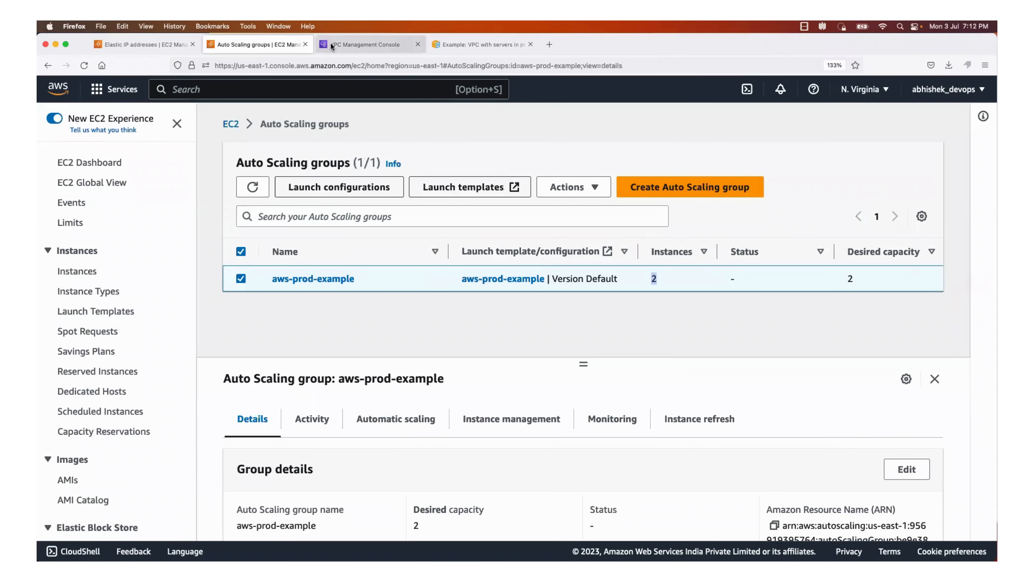
left_click(165, 45)
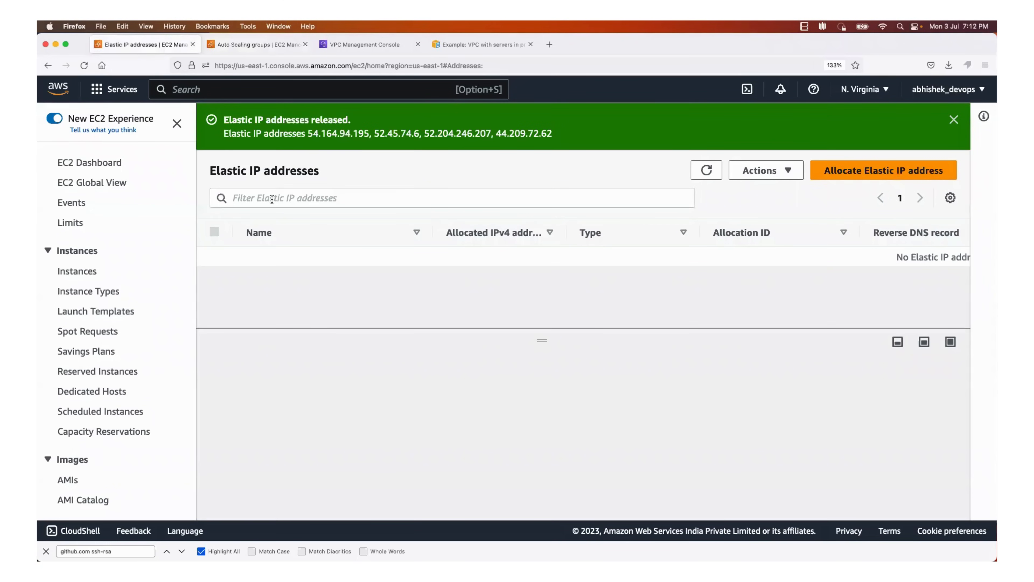
left_click(244, 91)
type("ec2")
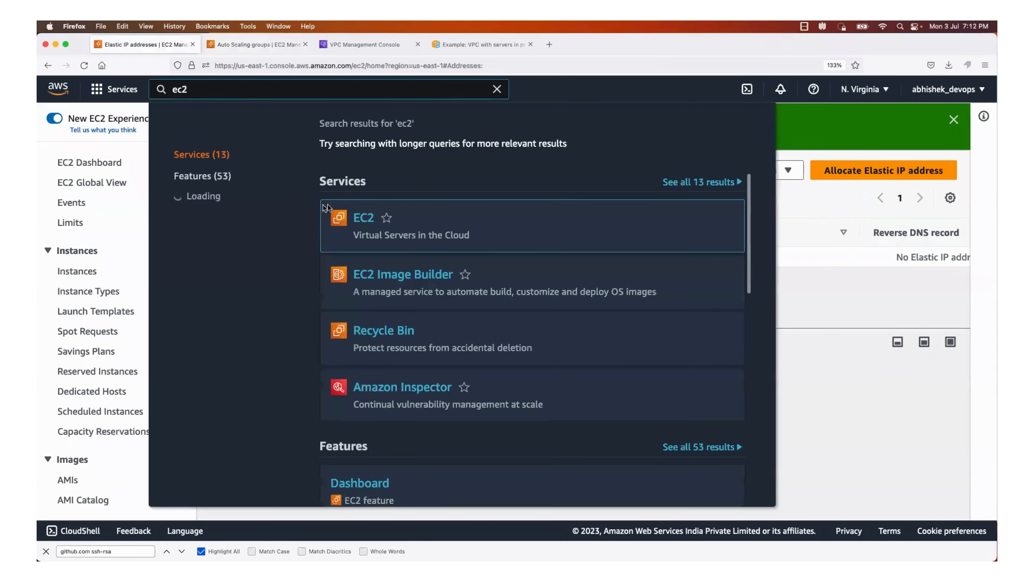
left_click(366, 220)
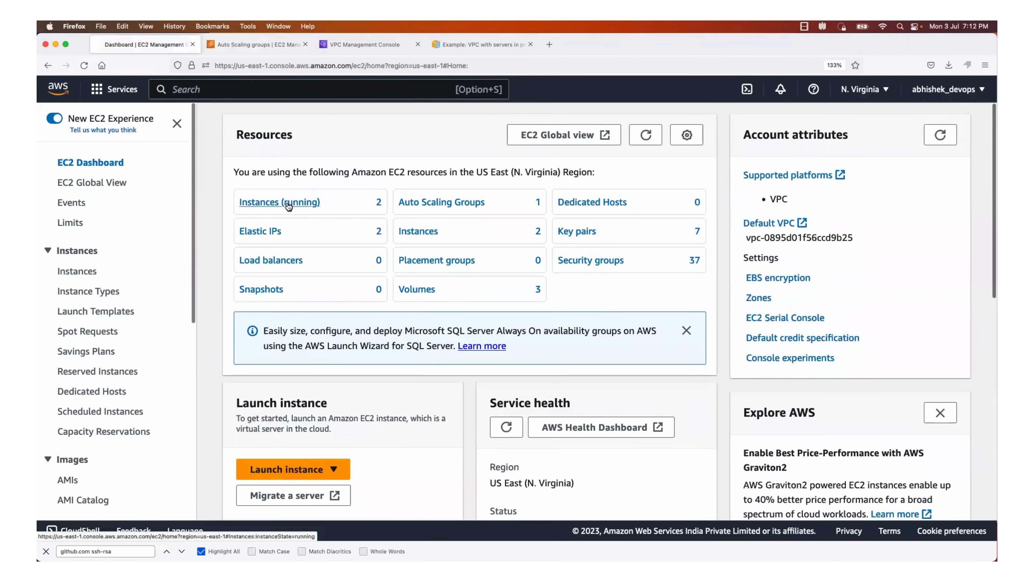
left_click(288, 204)
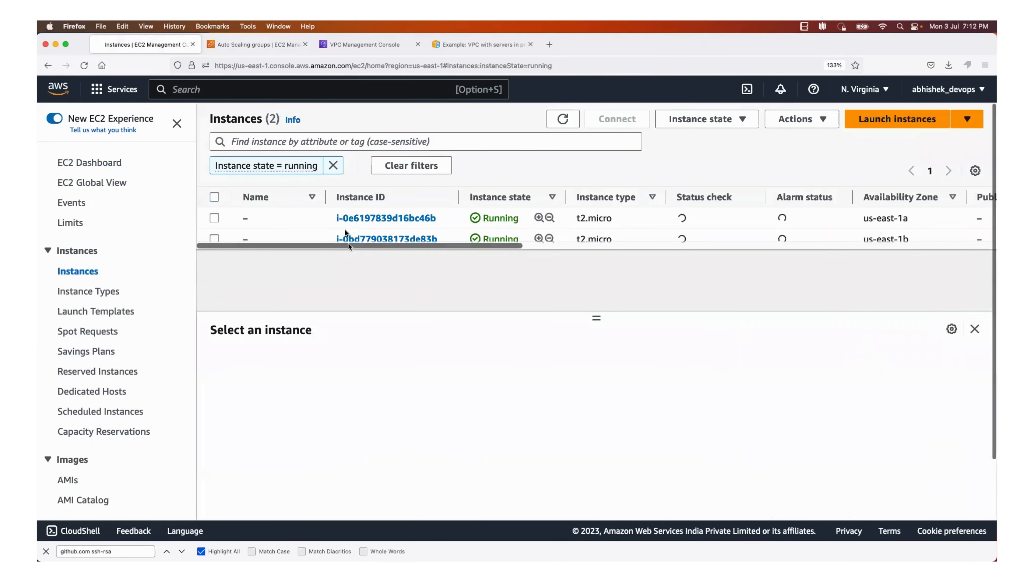
Inspect the summary of the running instance in us-east-1a, including its IP addresses, VPC and subnet
left_click(406, 217)
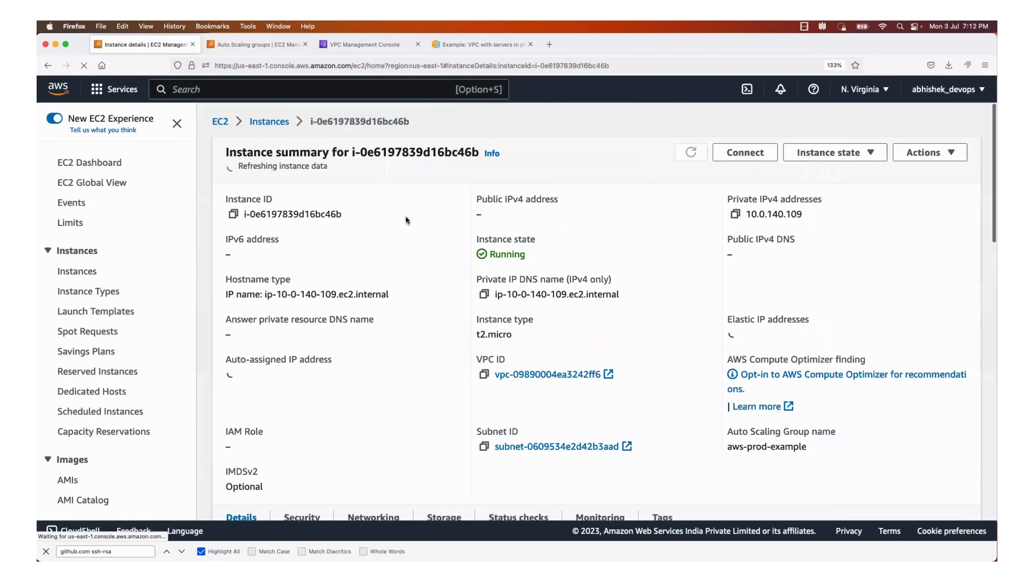
scroll(587, 314, "down", 1)
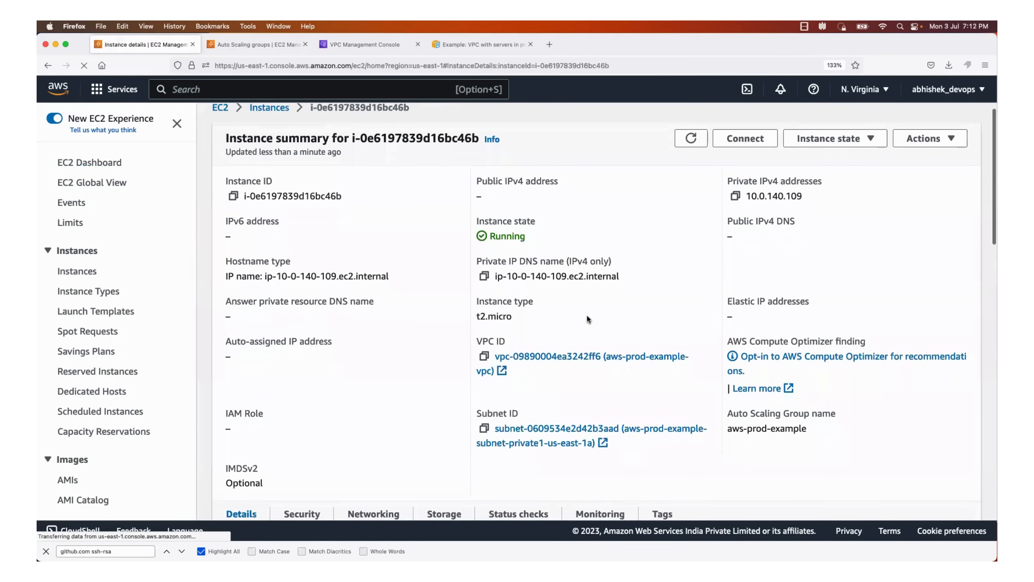
scroll(587, 315, "down", 1)
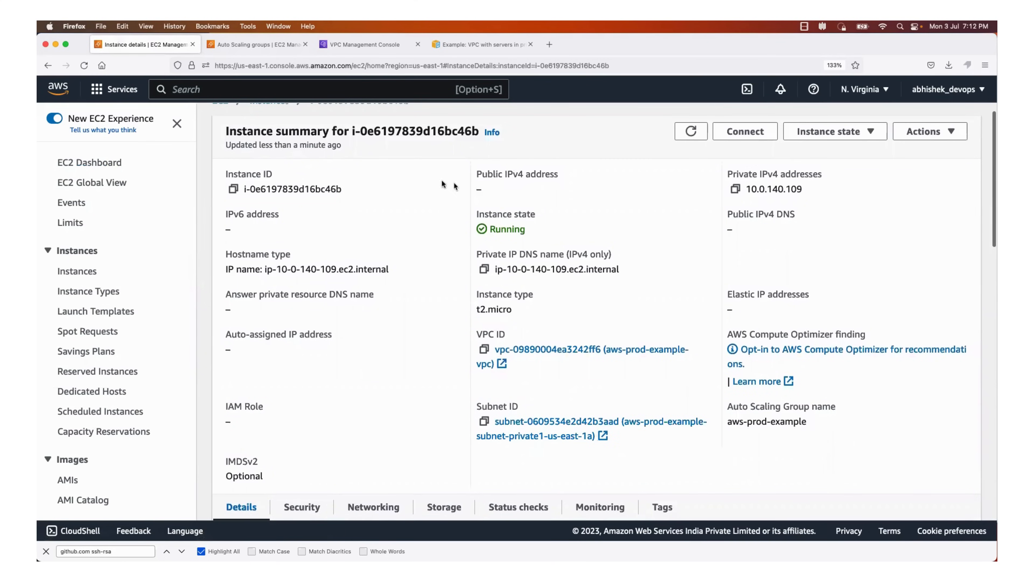
left_click(262, 45)
left_click(169, 40)
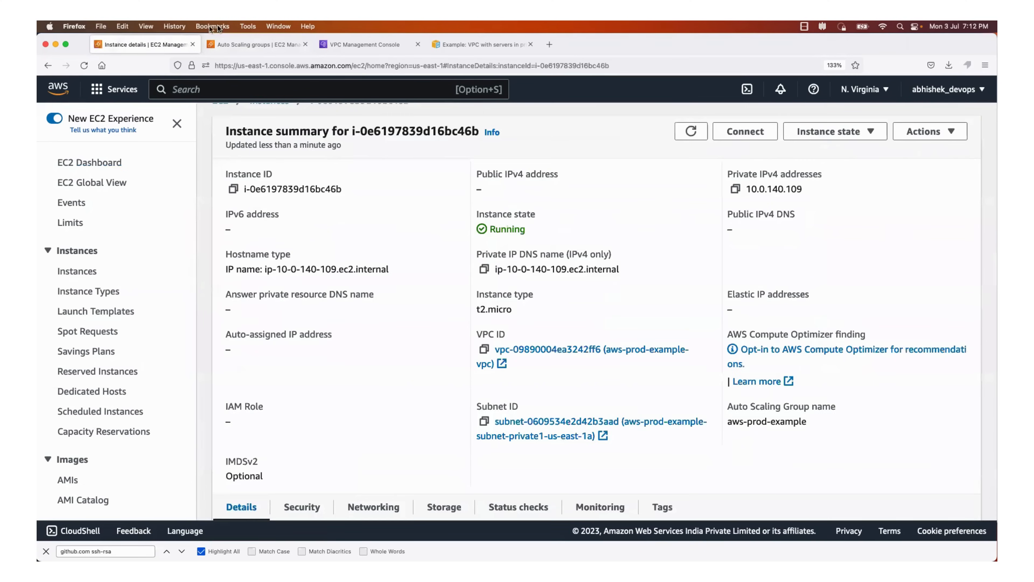
scroll(274, 206, "up", 1)
Inspect the summary of the other running instance, in us-east-1b, including its IP addresses, VPC and subnet
left_click(276, 120)
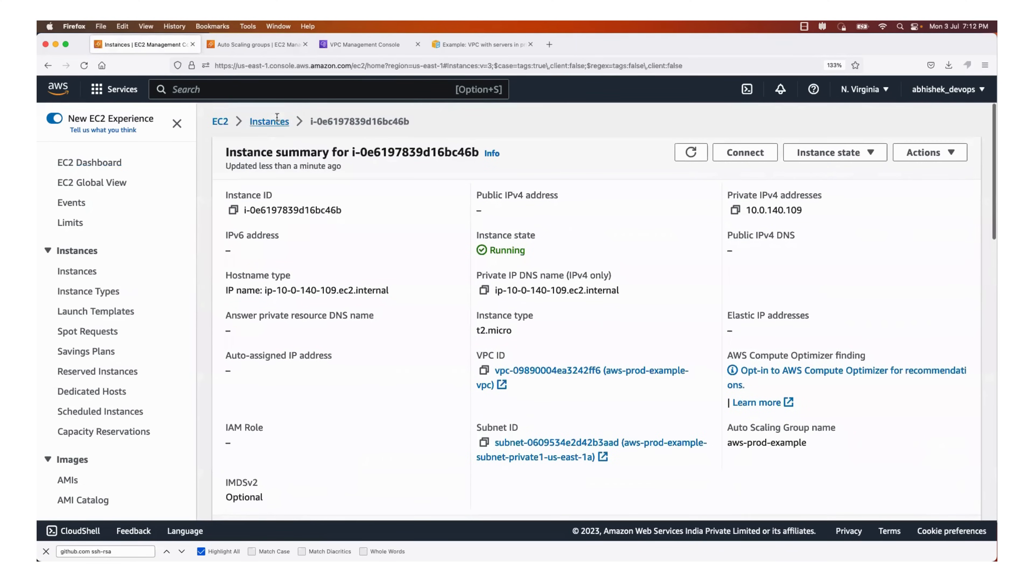
left_click(419, 211)
scroll(516, 346, "down", 10)
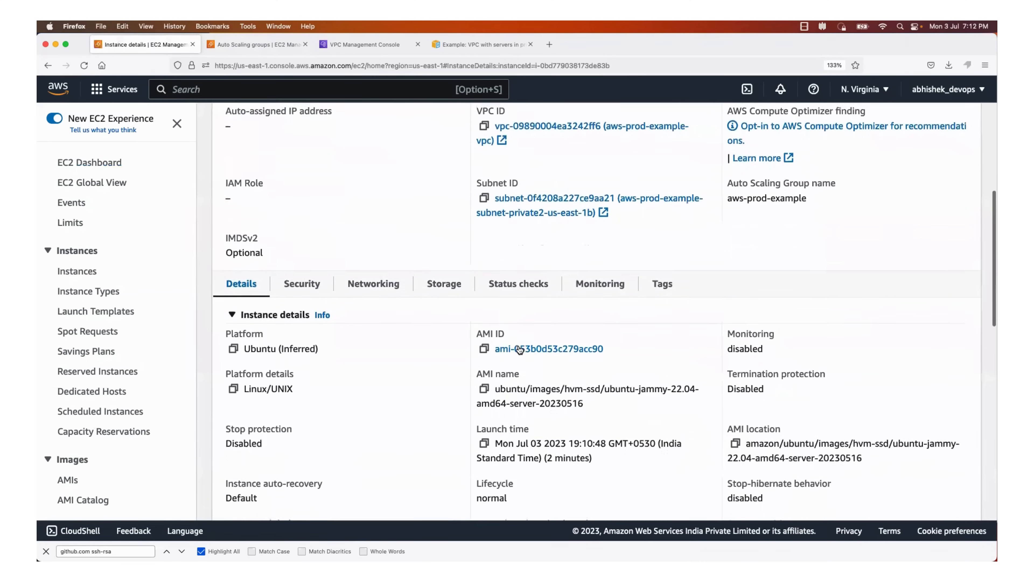
scroll(520, 349, "down", 3)
scroll(518, 348, "up", 9)
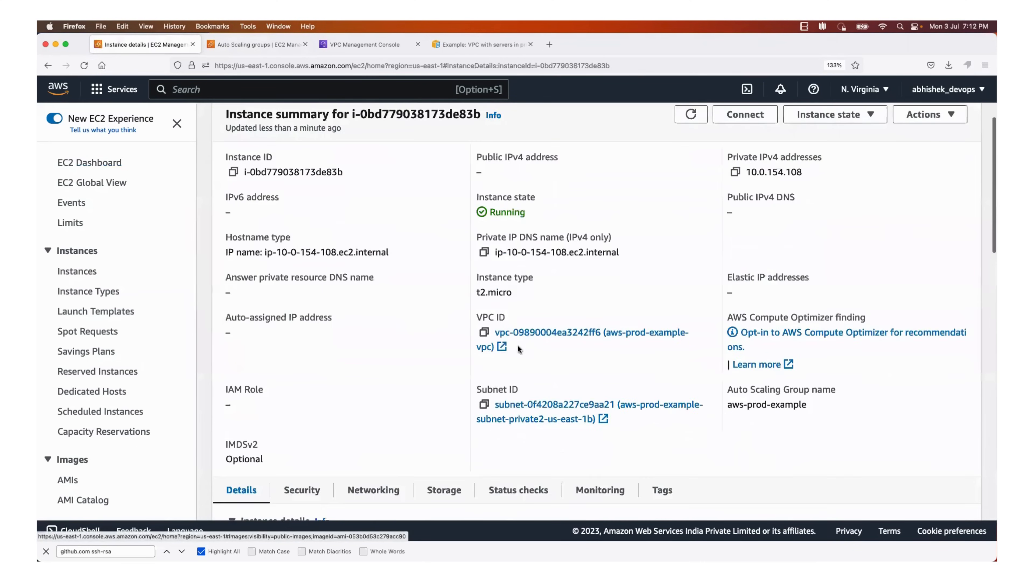
scroll(517, 345, "up", 1)
scroll(517, 345, "down", 2)
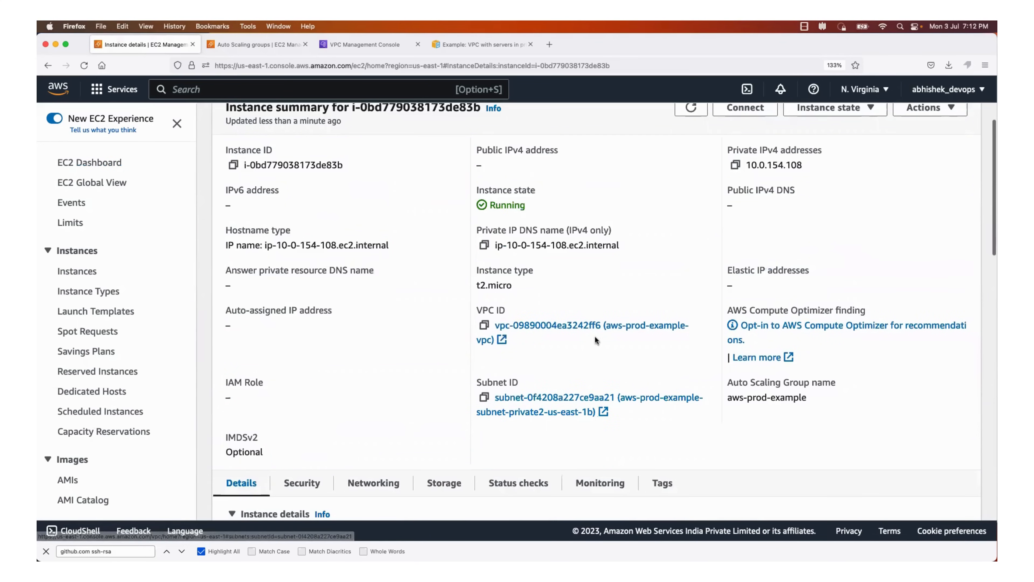
scroll(594, 339, "up", 2)
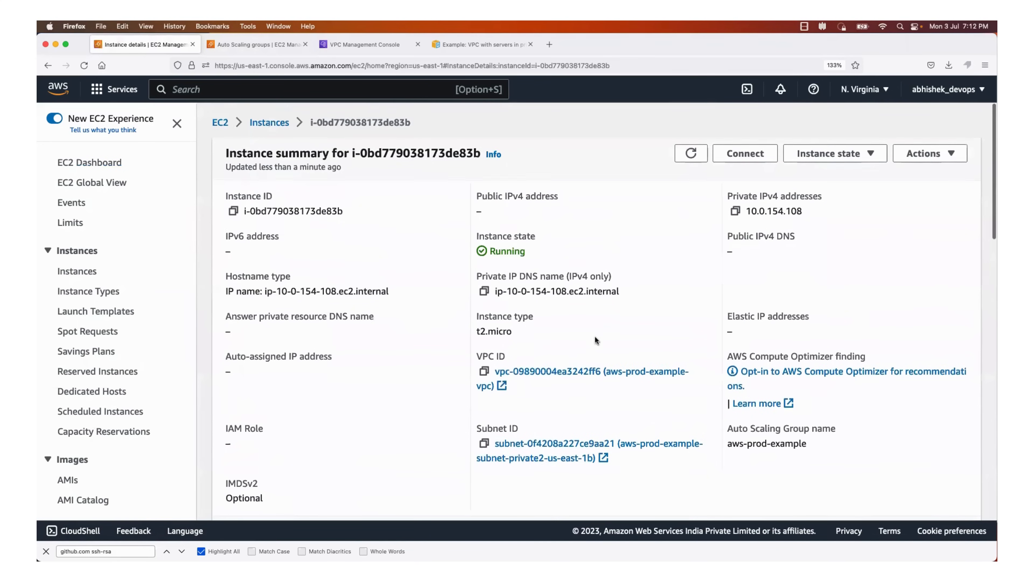
Review the servers in the architecture diagram and the details page of aws-prod-example-vpc
left_click(359, 43)
left_click(458, 47)
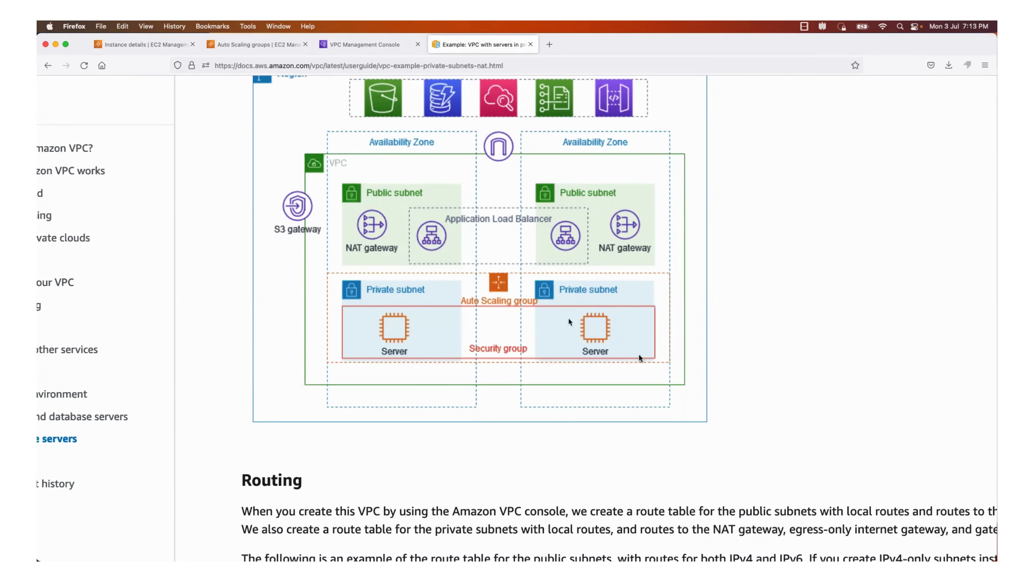
left_click(366, 44)
scroll(286, 146, "up", 10)
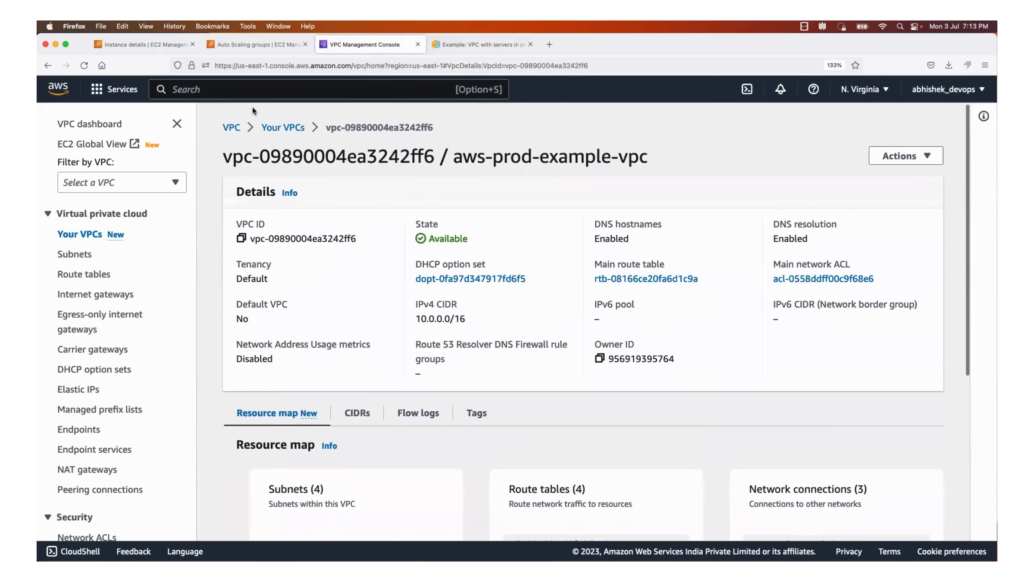
scroll(129, 179, "up", 1)
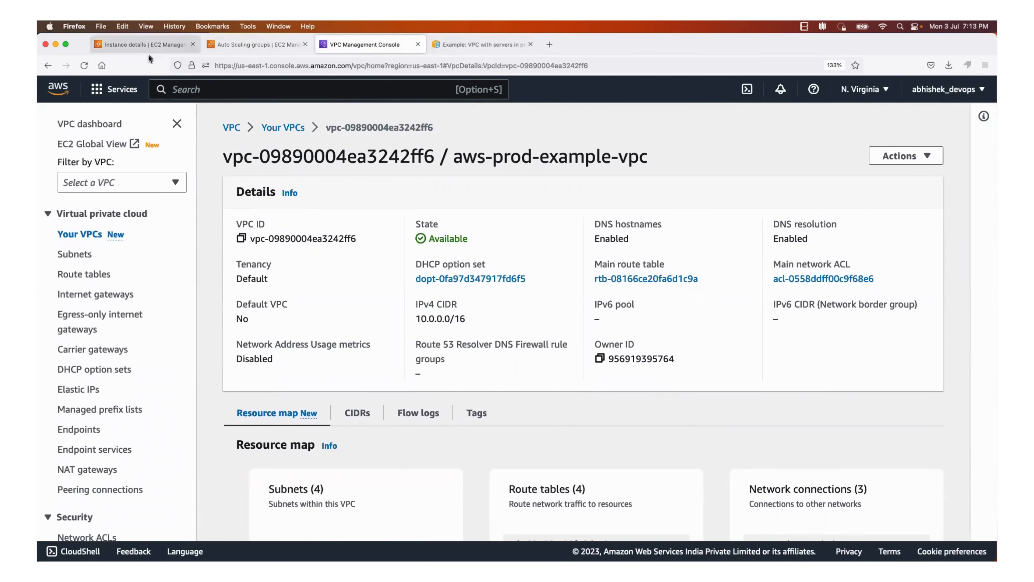
Reopen the us-east-1a instance from the instances list and check its public IPv4 address
left_click(138, 44)
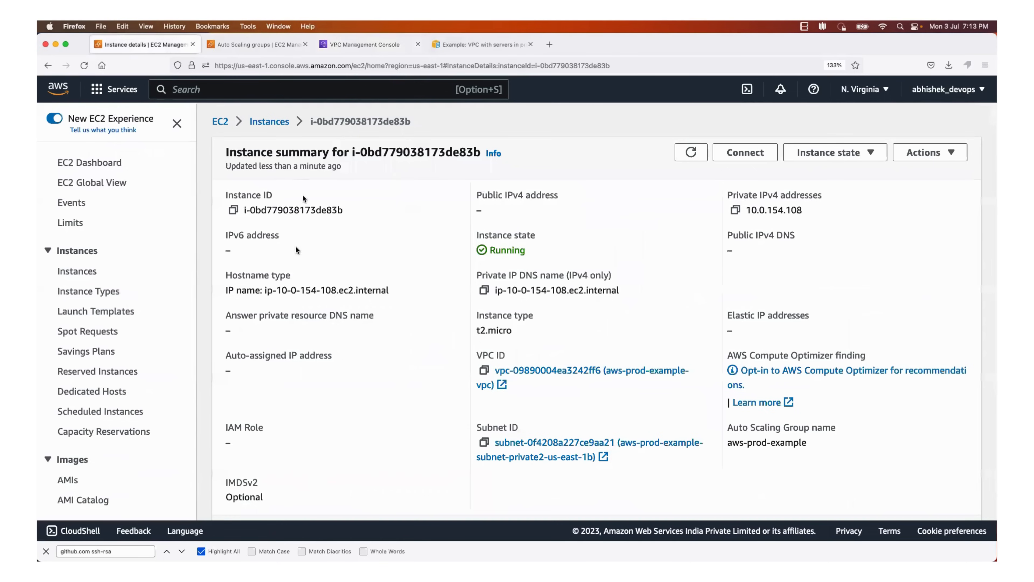
left_click(271, 121)
left_click(383, 189)
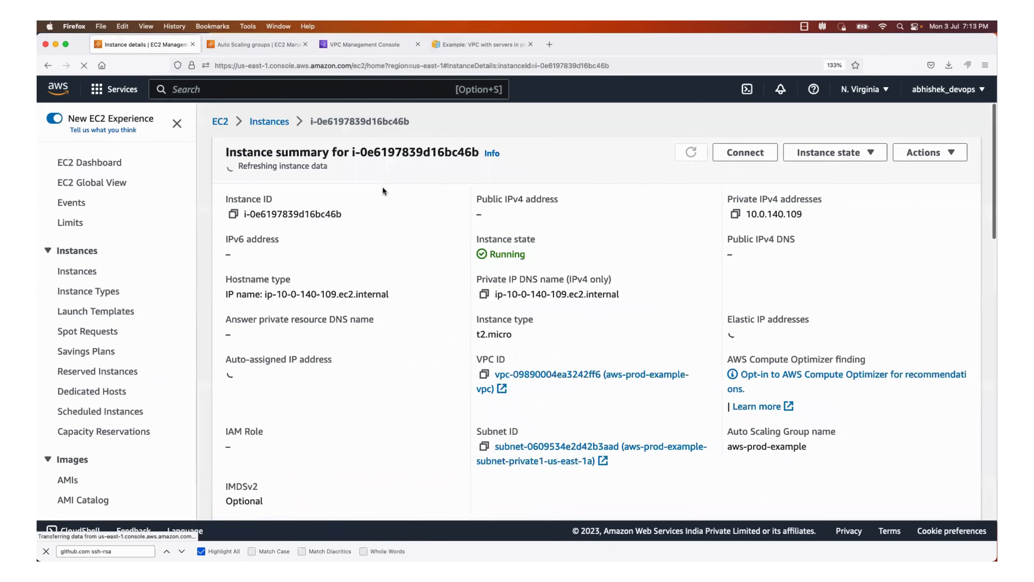
scroll(430, 403, "down", 15)
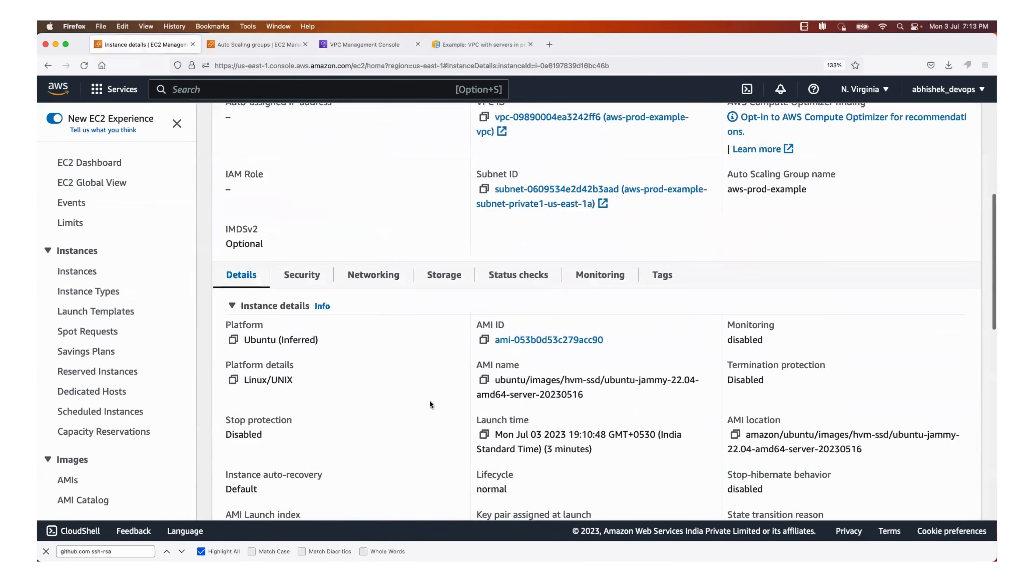
scroll(430, 403, "up", 15)
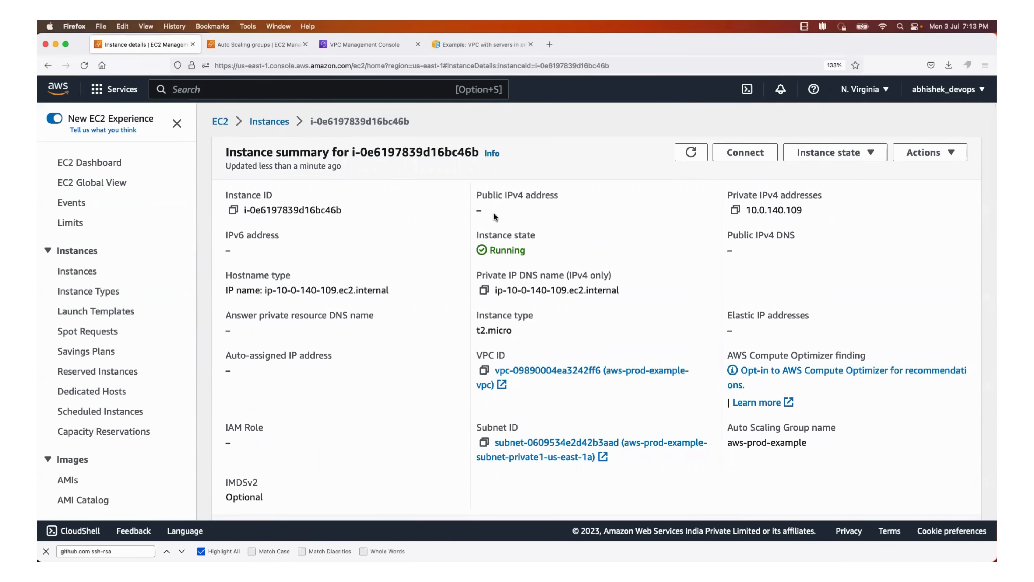
Compare the architecture diagram with the VPC, instance and Auto Scaling group pages
left_click(437, 45)
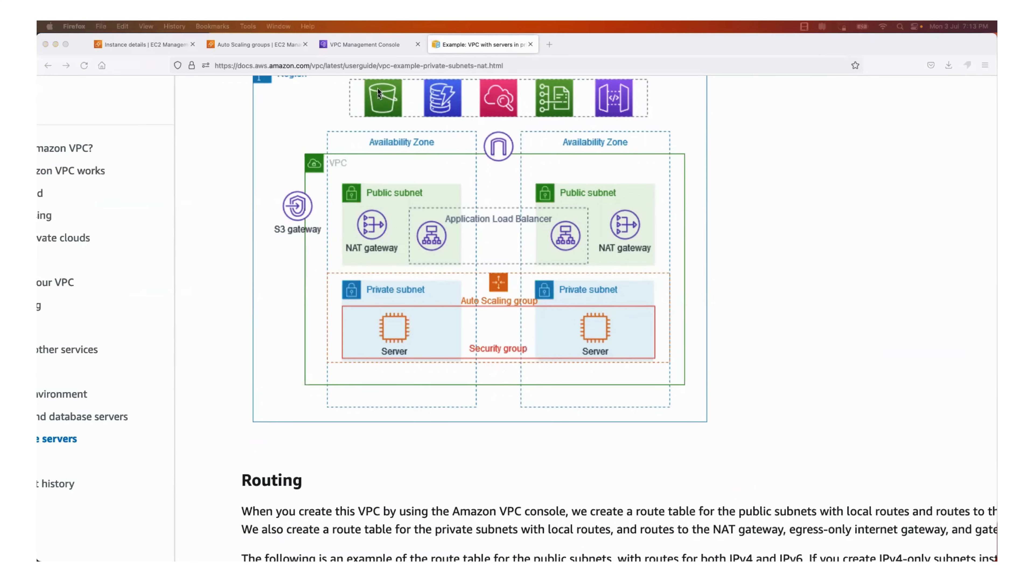
left_click(370, 45)
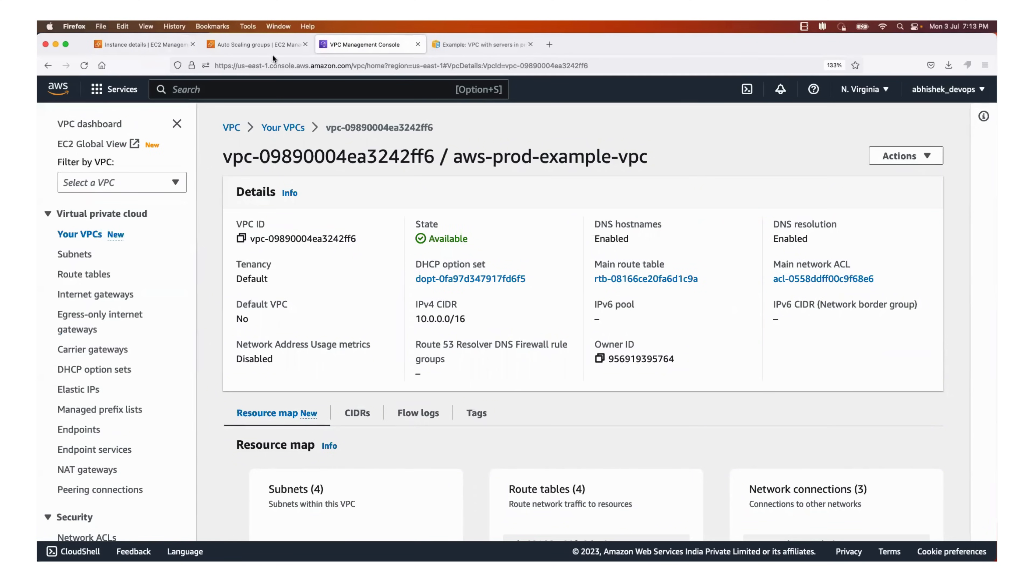
left_click(133, 46)
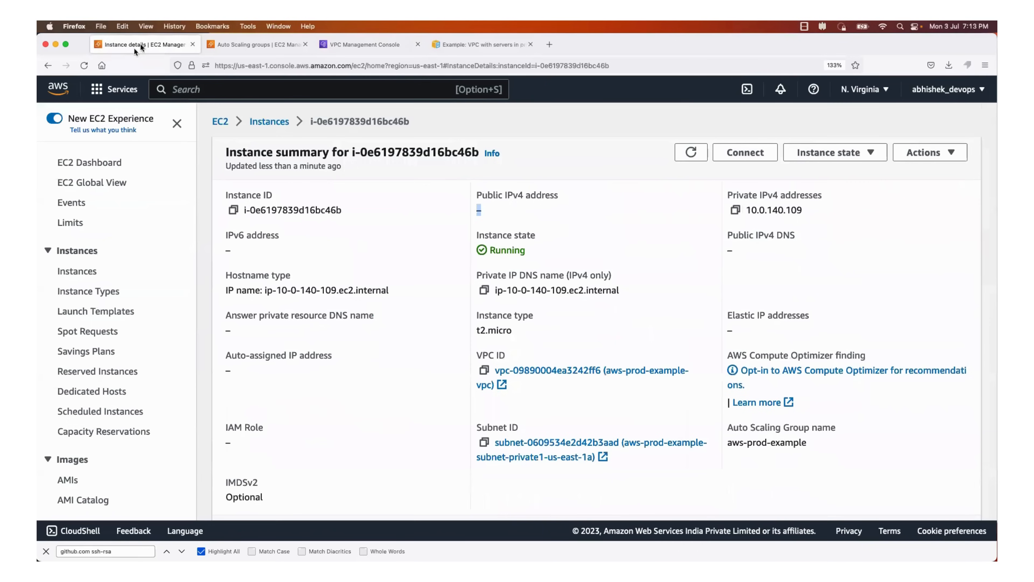
left_click(272, 47)
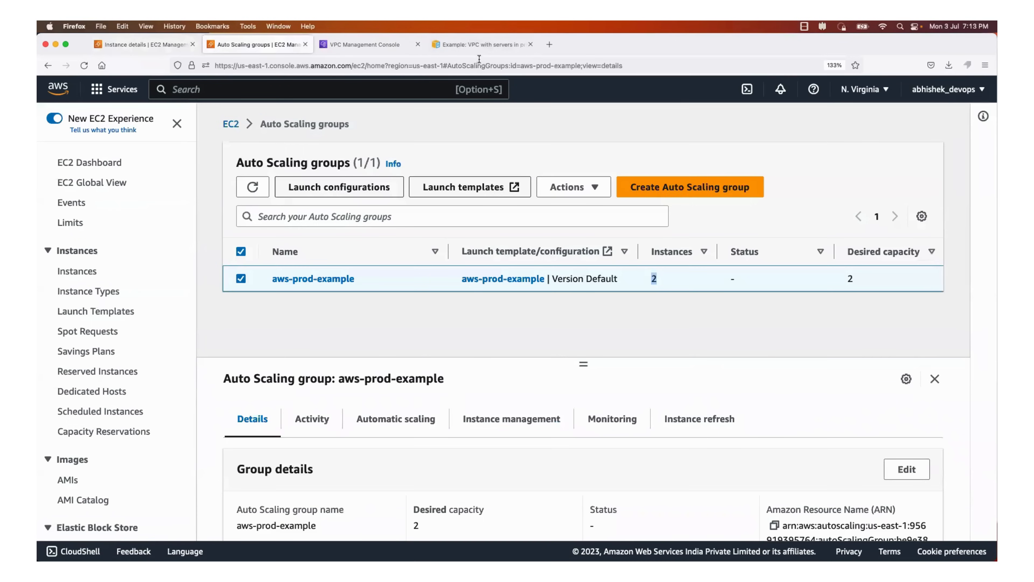
left_click(473, 44)
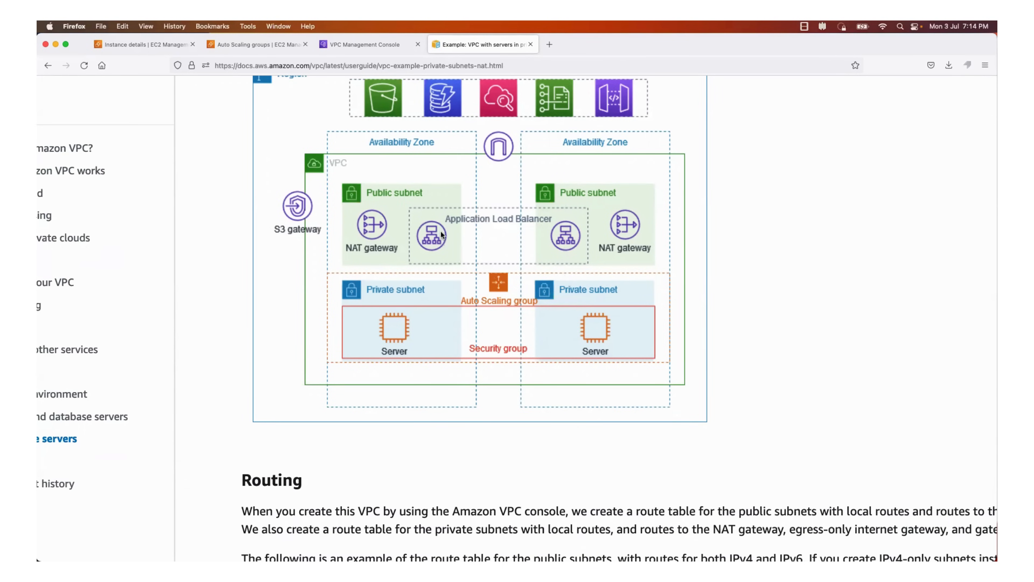
Begin a new EC2 instance launch from the instances list, naming it bastion-host and choosing the Ubuntu Server 22.04 LTS image
left_click(147, 39)
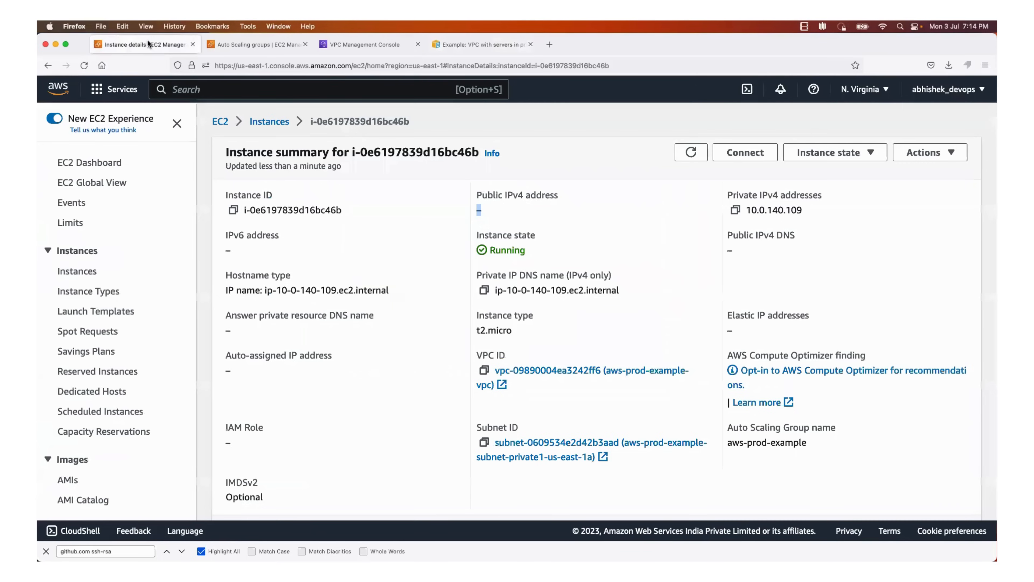
left_click(269, 123)
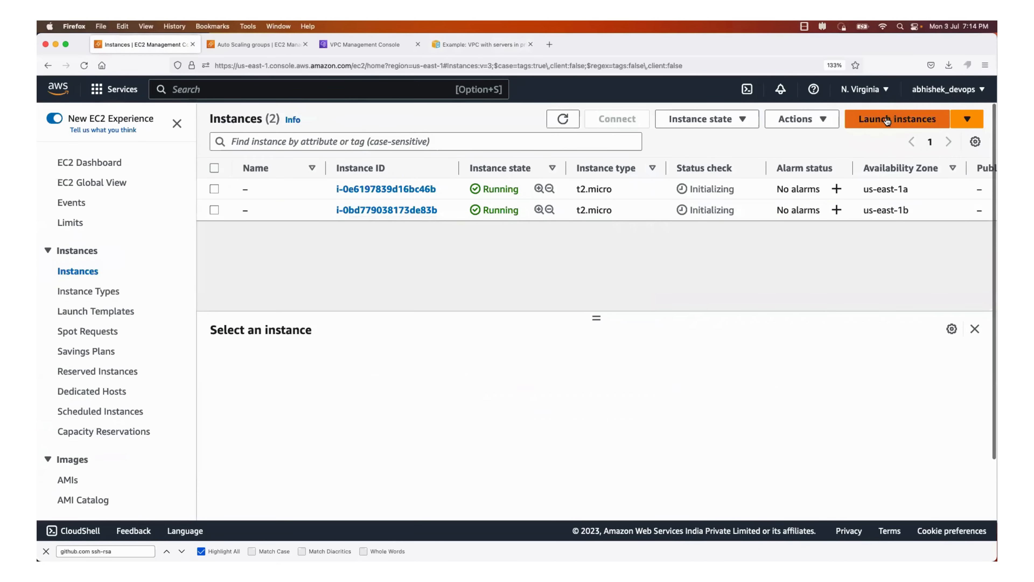
left_click(887, 119)
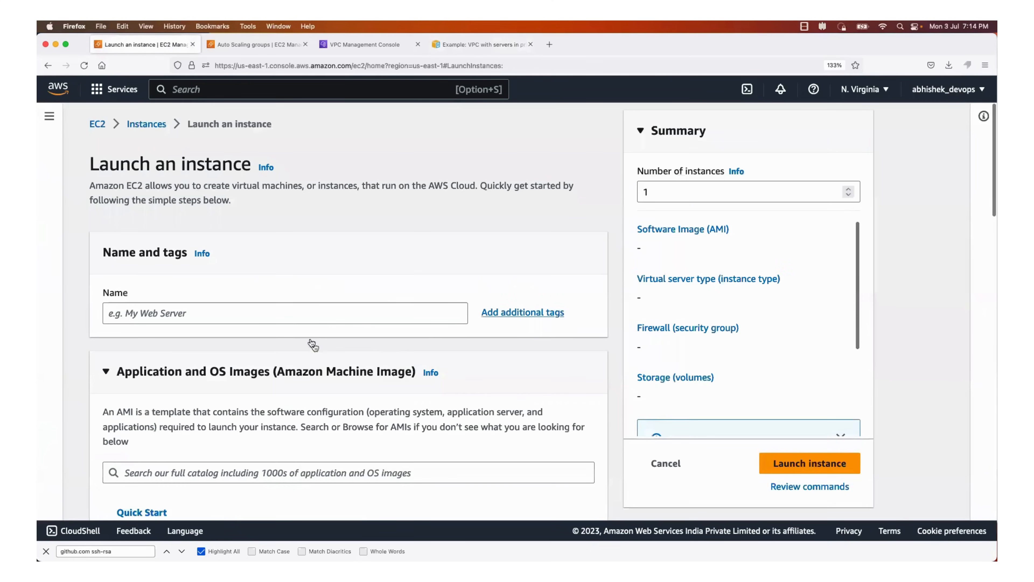
scroll(299, 304, "down", 2)
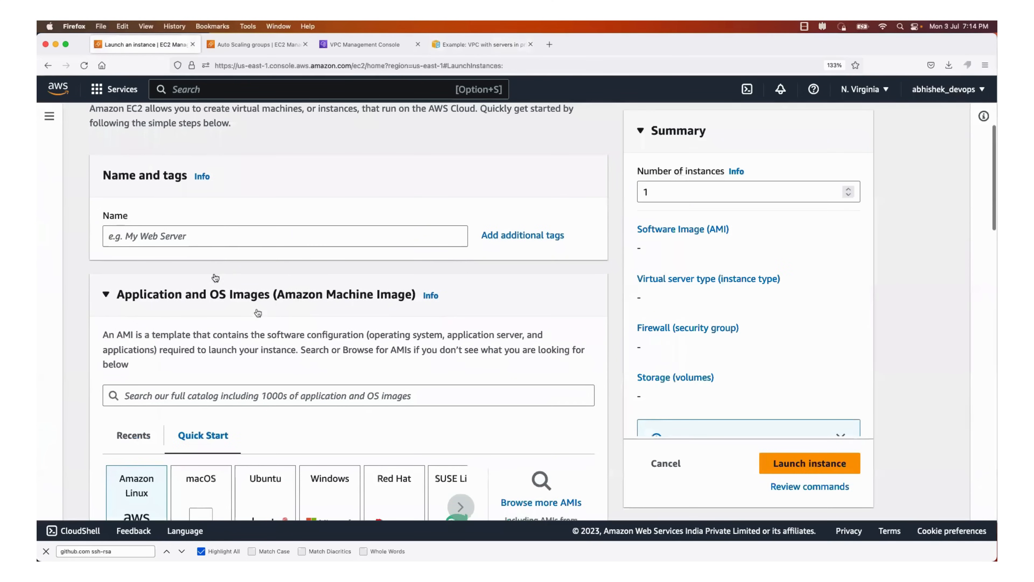
left_click(211, 235)
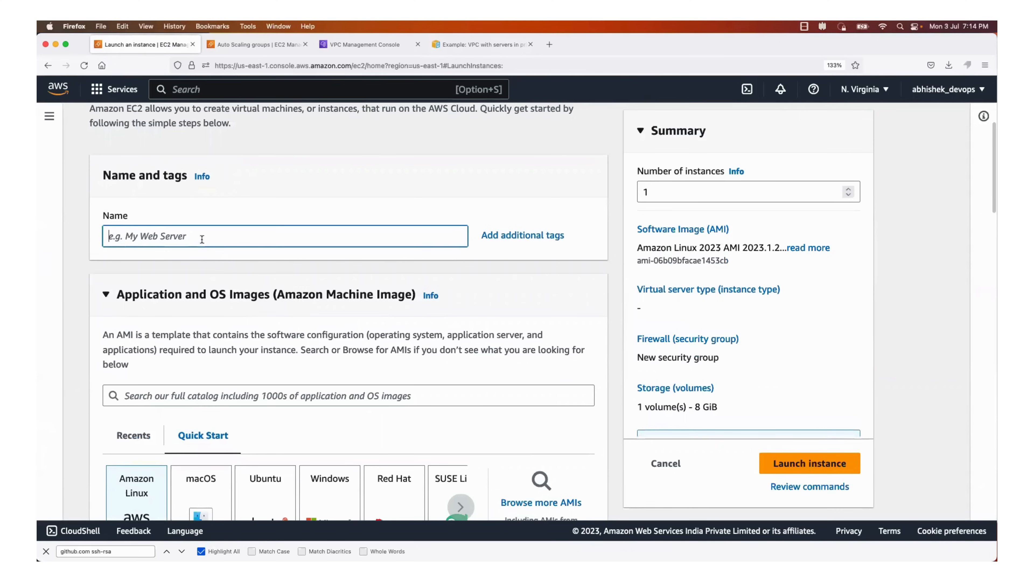
type("bastion-")
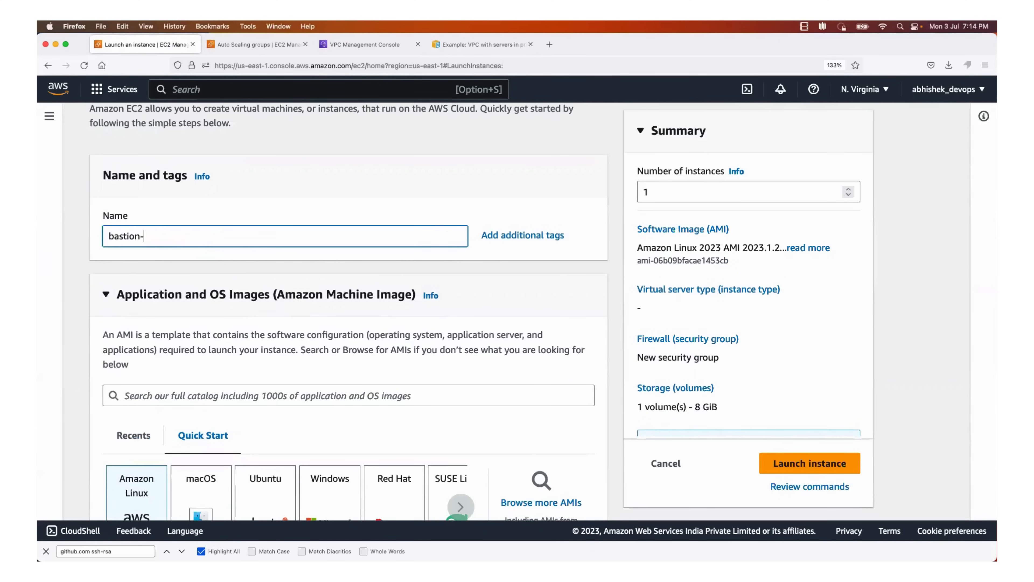
type("host")
scroll(191, 301, "down", 5)
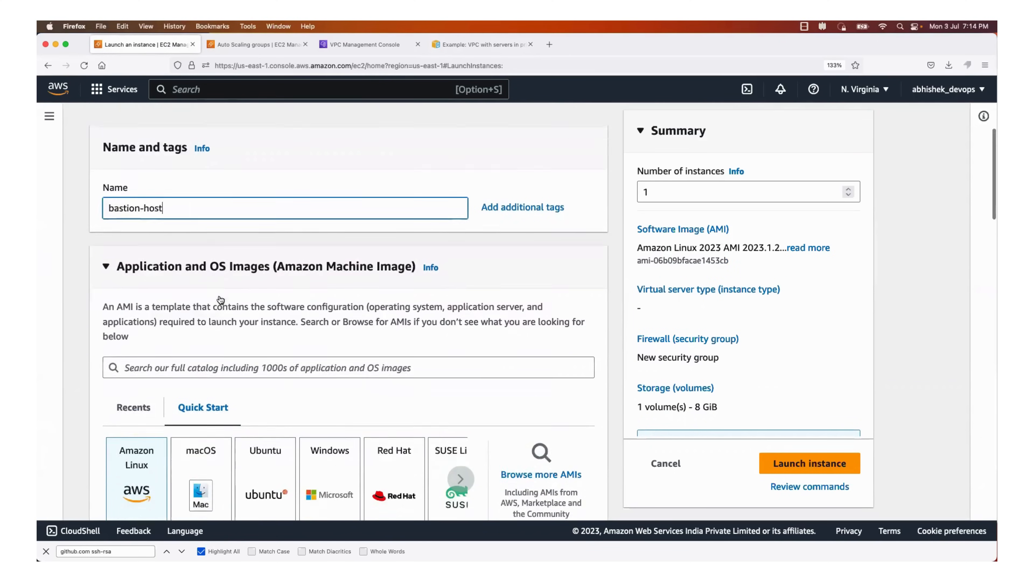
left_click(256, 387)
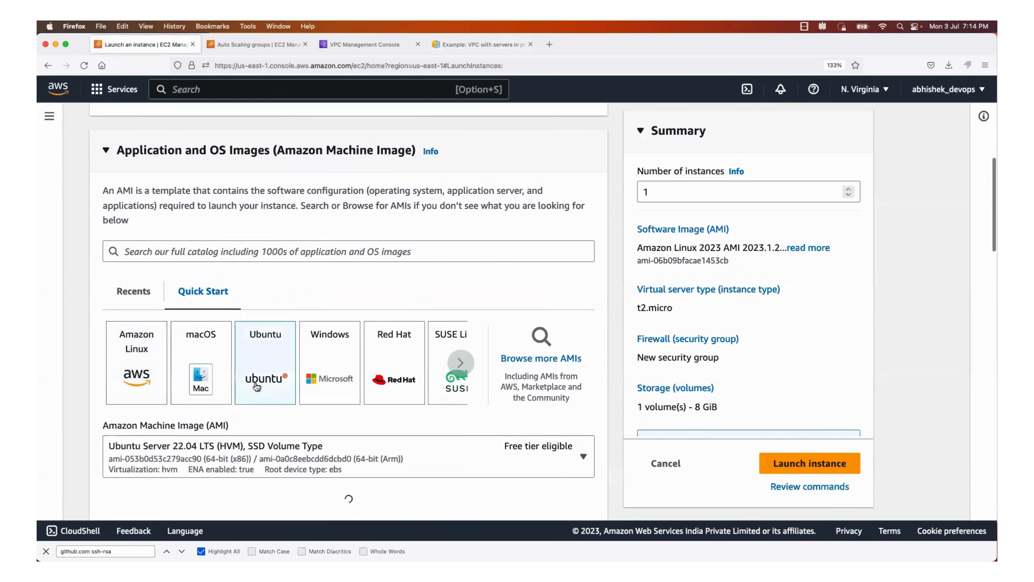
Keep the t2.micro instance type and select the aws_login key pair for the bastion host
scroll(257, 387, "down", 1)
scroll(257, 387, "down", 1)
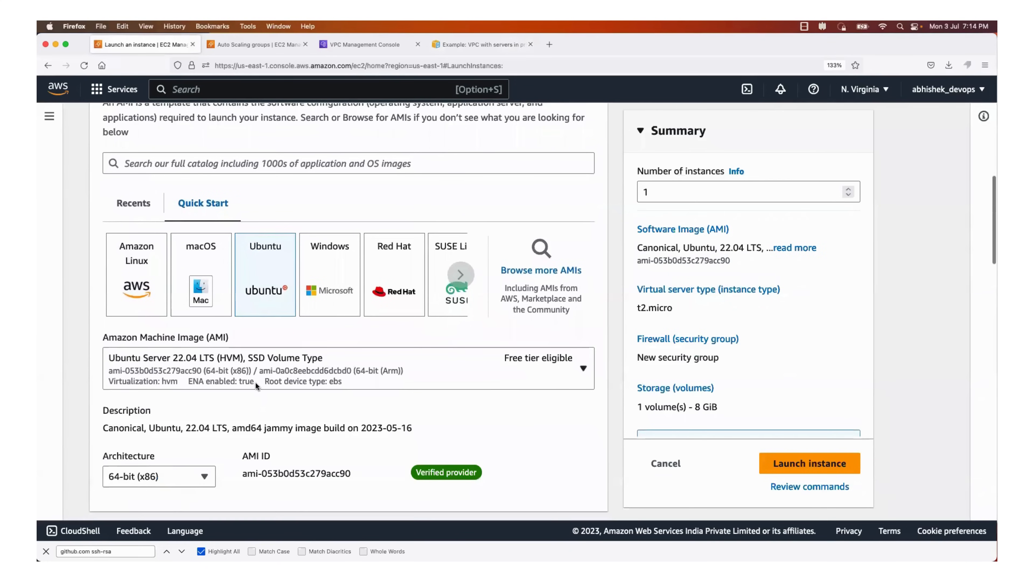
scroll(249, 405, "down", 10)
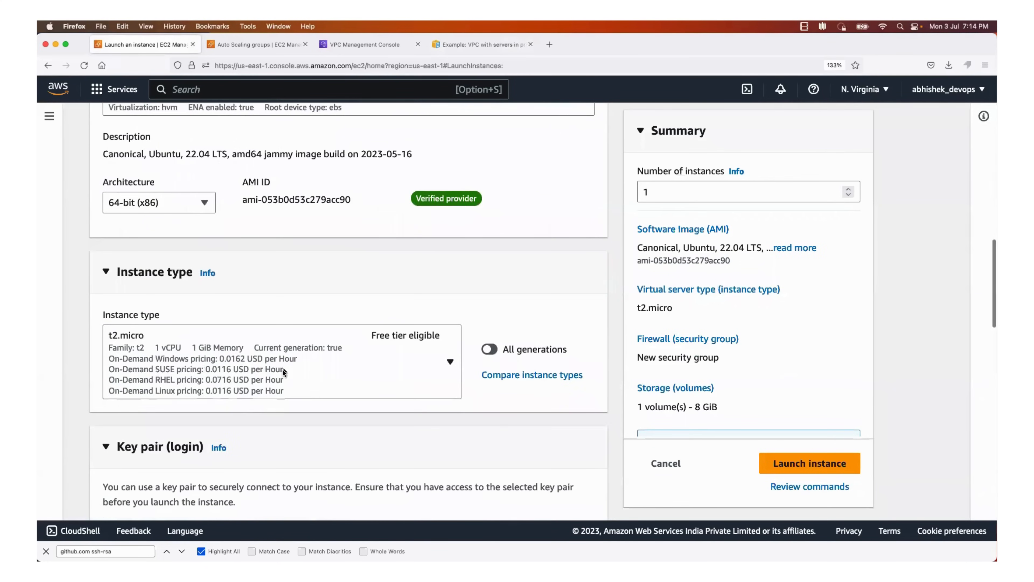
scroll(282, 368, "down", 3)
left_click(274, 371)
scroll(247, 461, "down", 2)
scroll(247, 461, "down", 5)
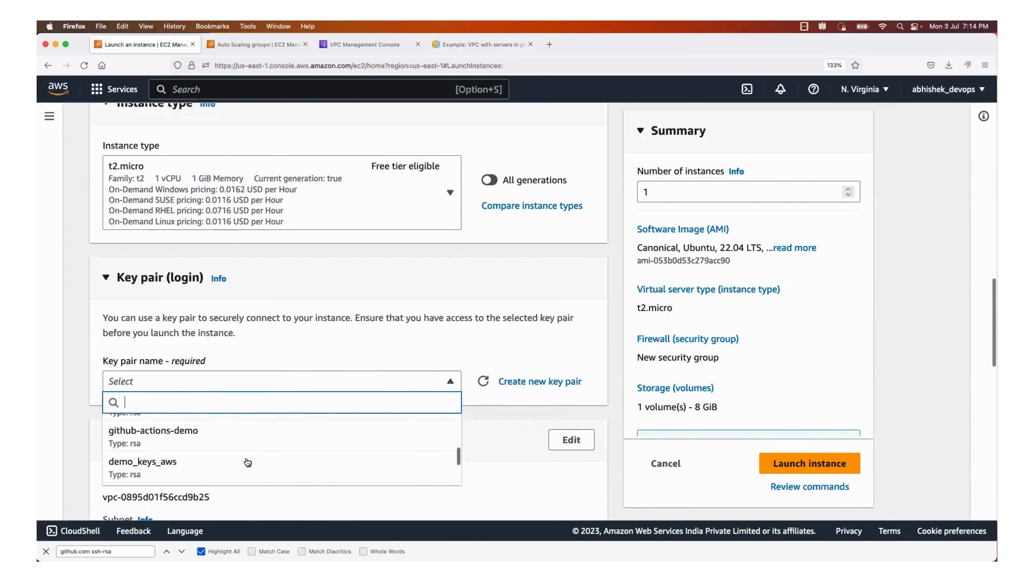
left_click(233, 431)
Review the launch form's network and SSH settings against the architecture diagram, VPC details and Auto Scaling group pages
scroll(232, 427, "down", 7)
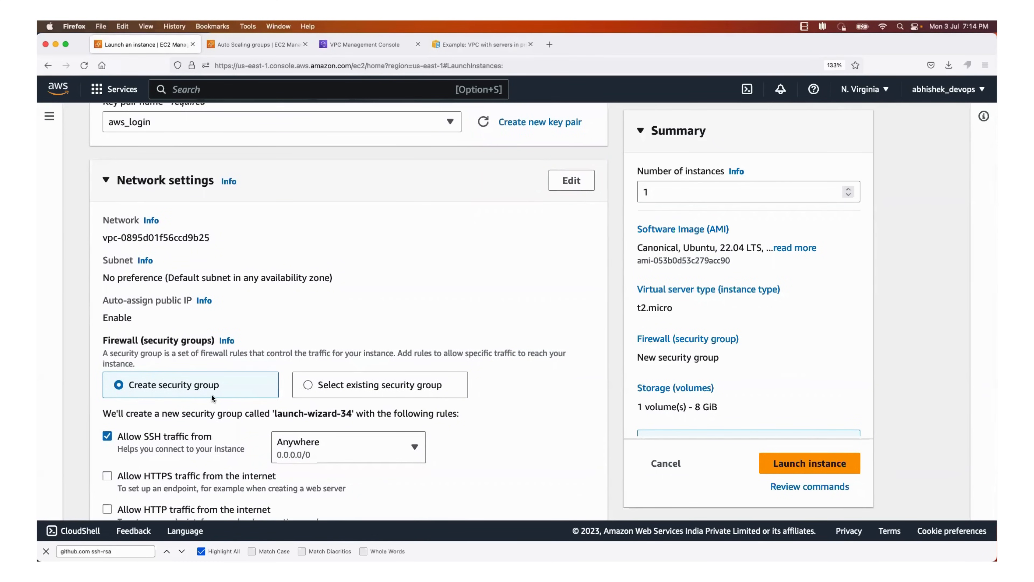
scroll(270, 433, "down", 3)
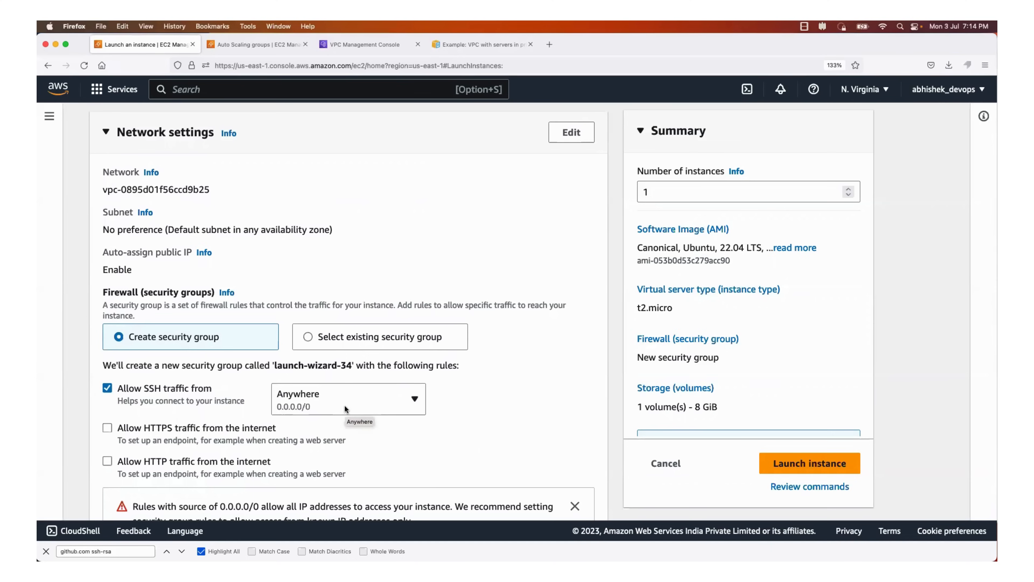
left_click(485, 48)
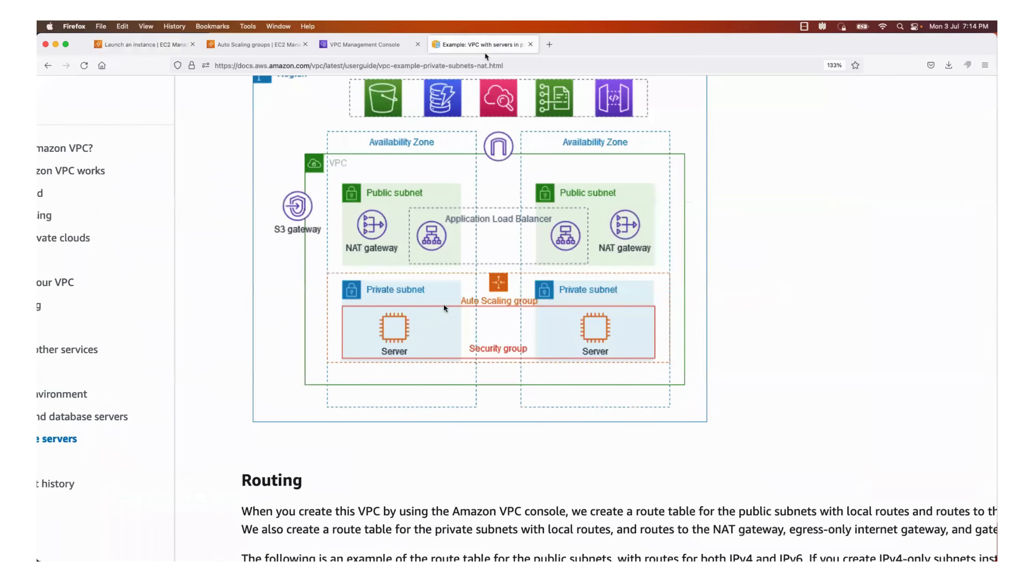
left_click(353, 45)
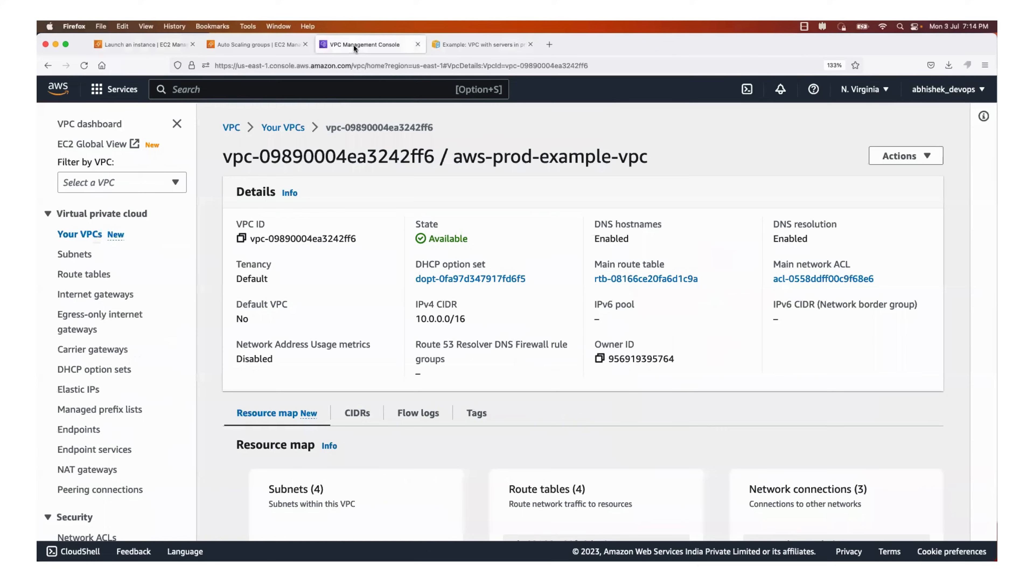
left_click(263, 44)
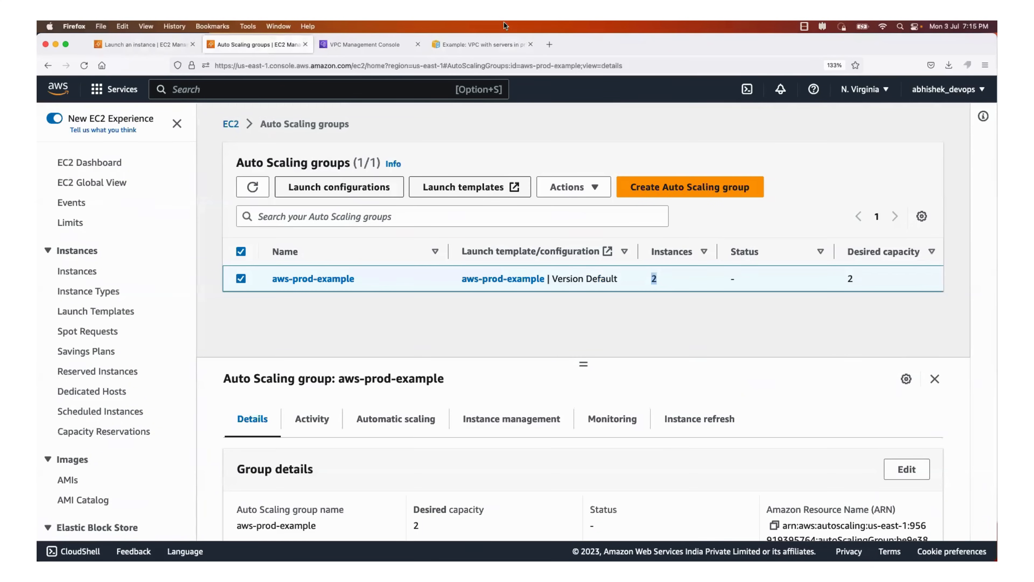
left_click(155, 44)
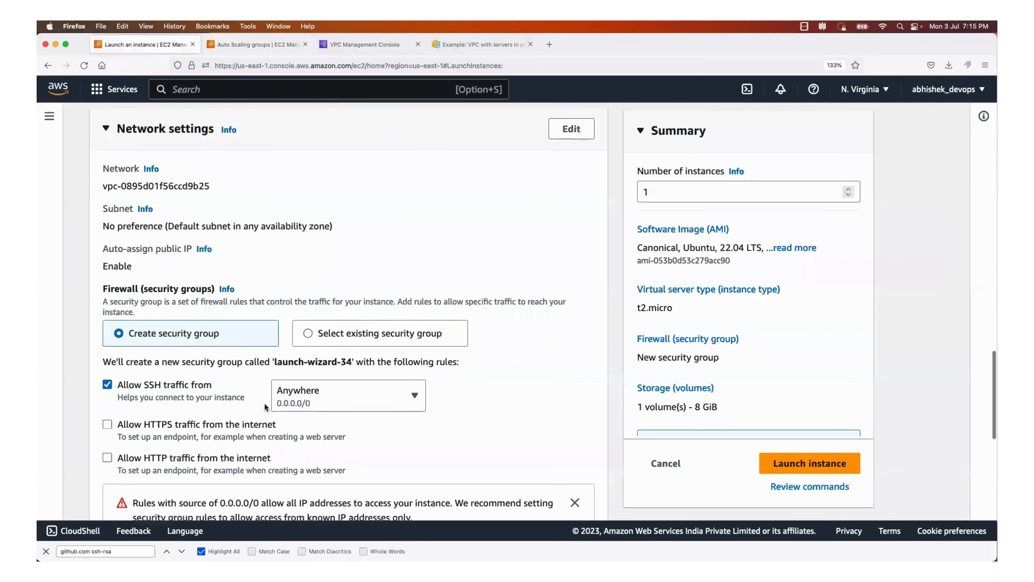
Open the bastion host's network settings for editing and bring up the choice of VPCs
scroll(323, 326, "down", 5)
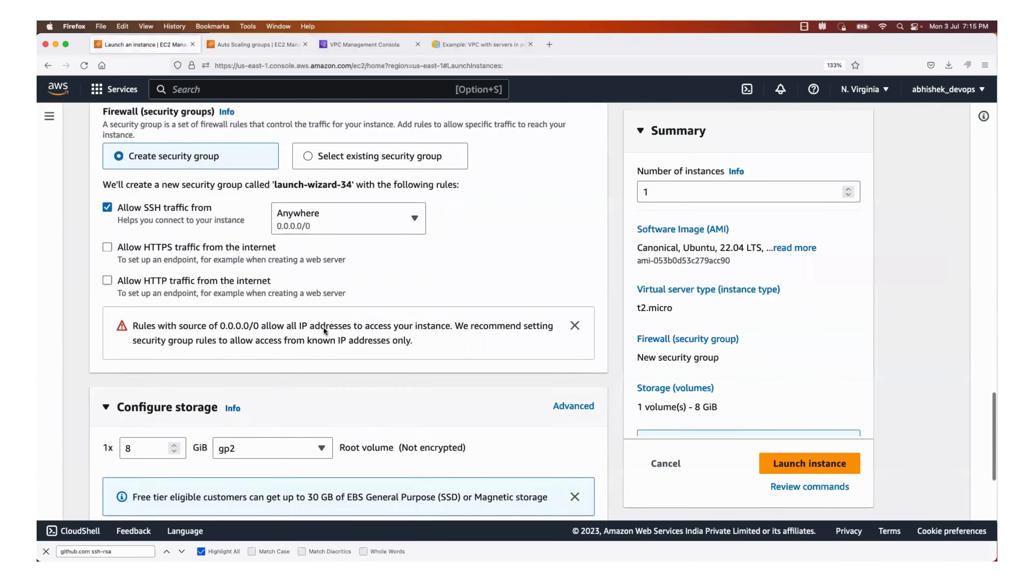
scroll(323, 326, "up", 10)
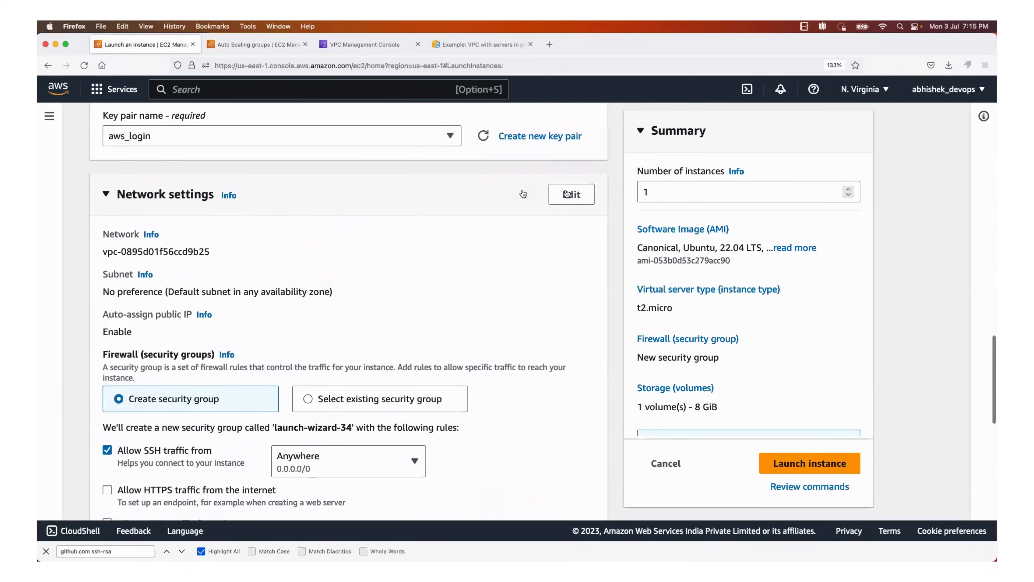
left_click(572, 194)
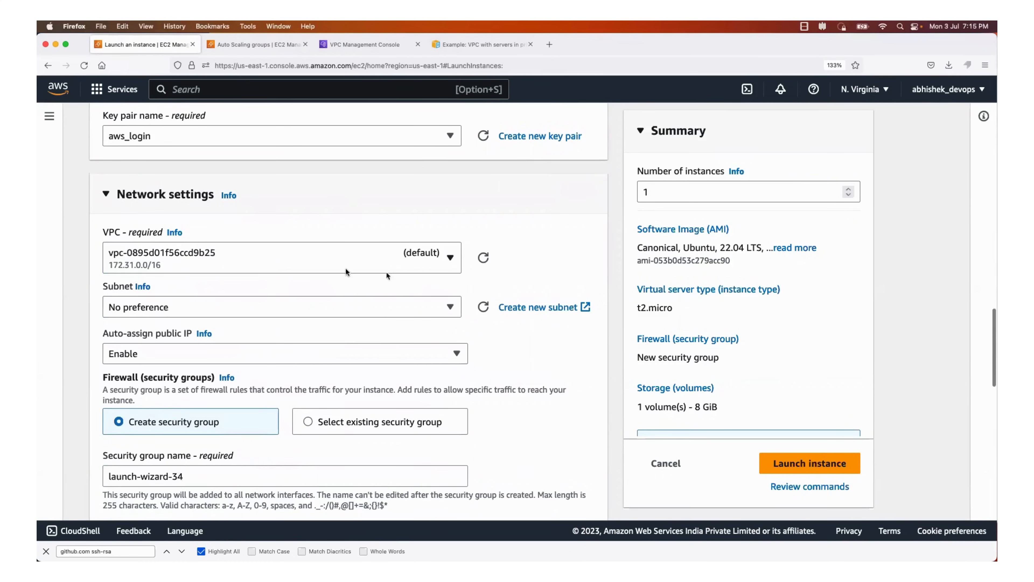
left_click(445, 255)
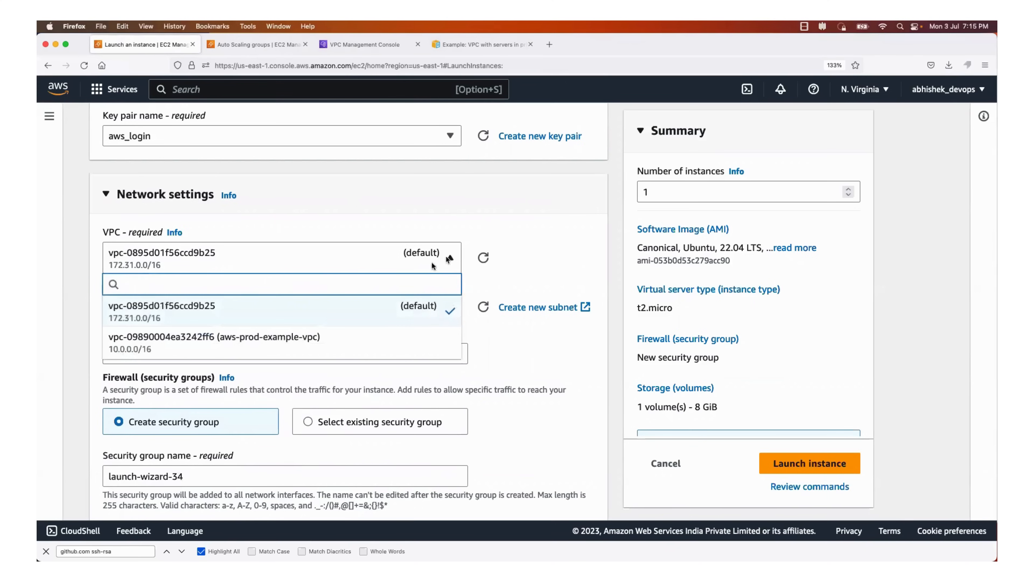
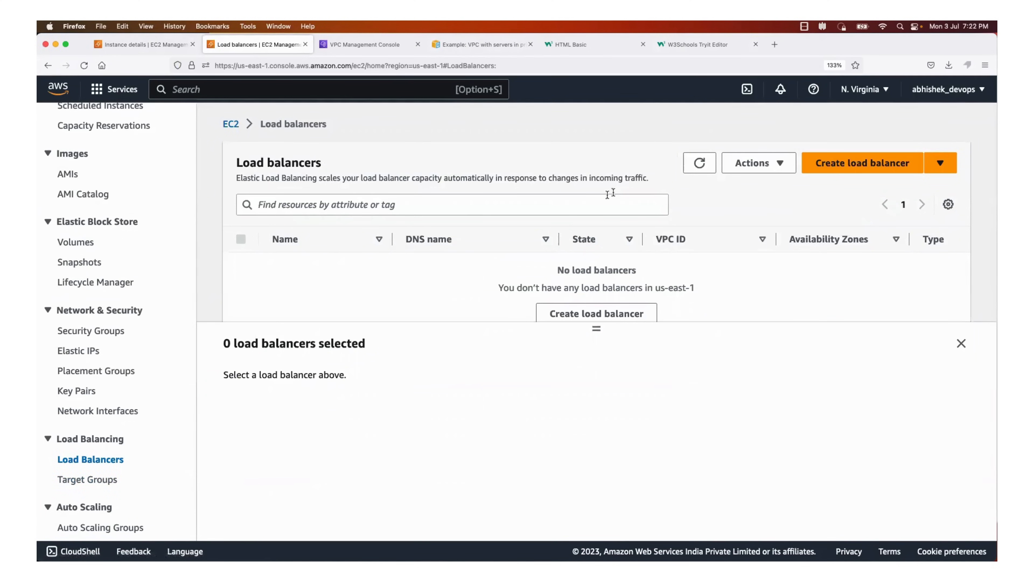
Compare the load balancer types and begin creating an Application Load Balancer
left_click(830, 168)
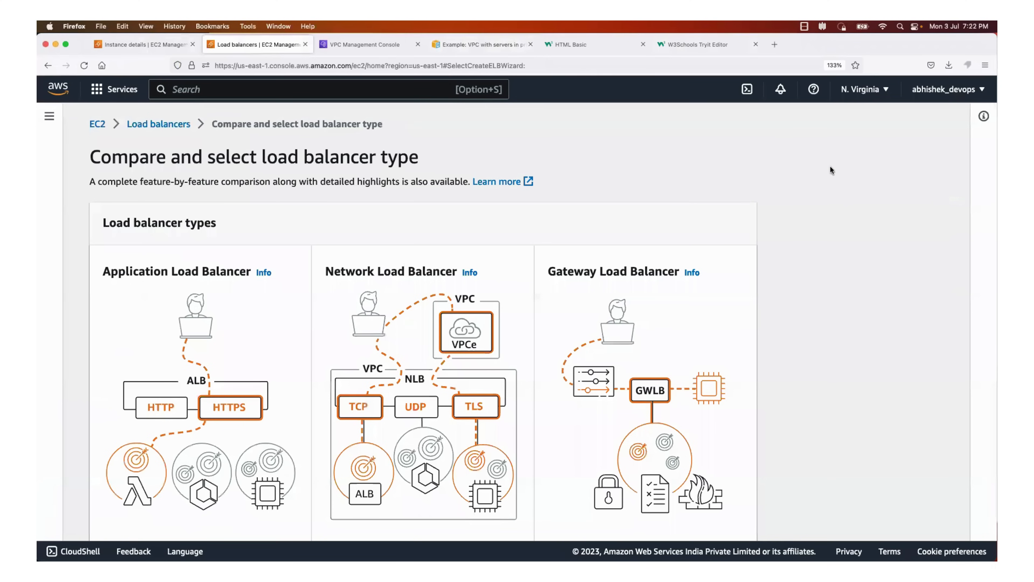
scroll(570, 321, "down", 3)
scroll(569, 317, "down", 5)
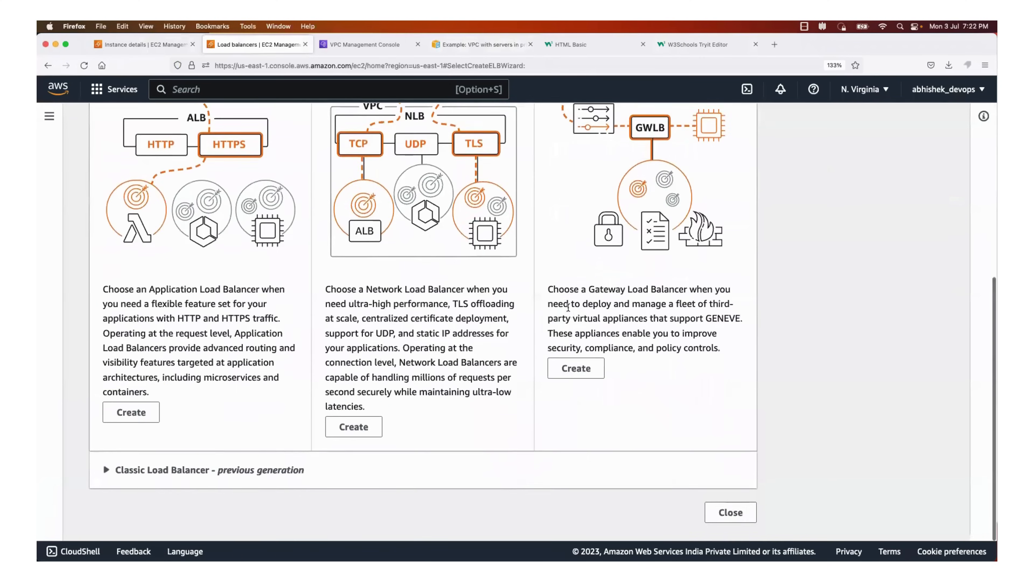
scroll(568, 311, "up", 6)
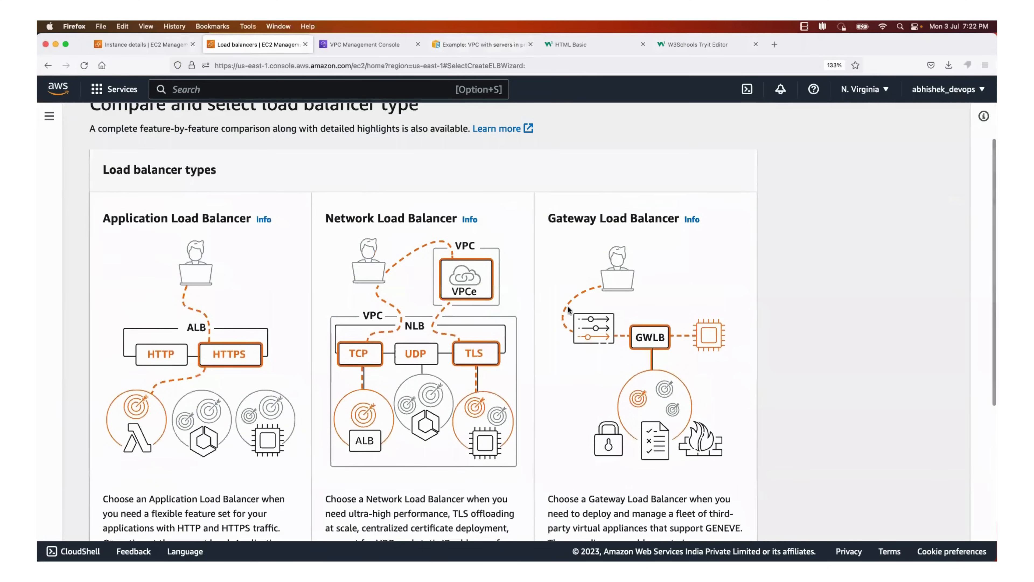
scroll(570, 311, "down", 2)
scroll(572, 313, "down", 3)
scroll(572, 312, "up", 3)
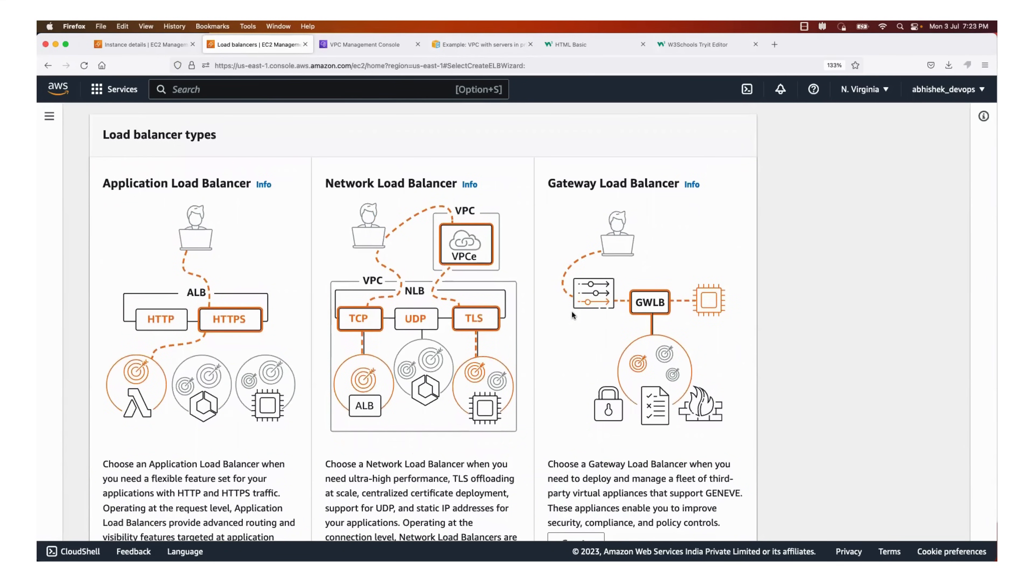
scroll(571, 313, "down", 3)
scroll(571, 310, "down", 2)
scroll(228, 206, "up", 5)
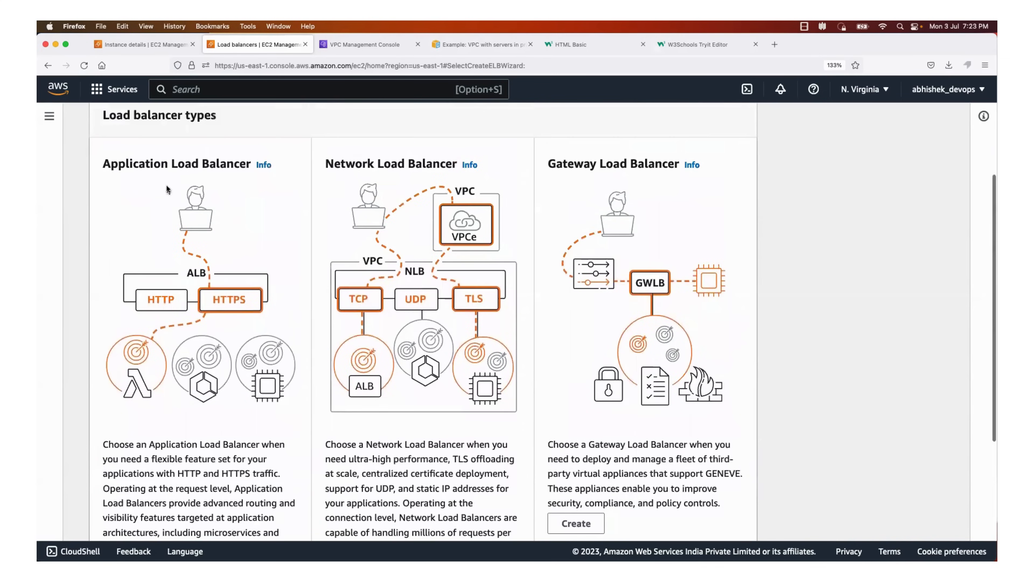
scroll(167, 191, "down", 4)
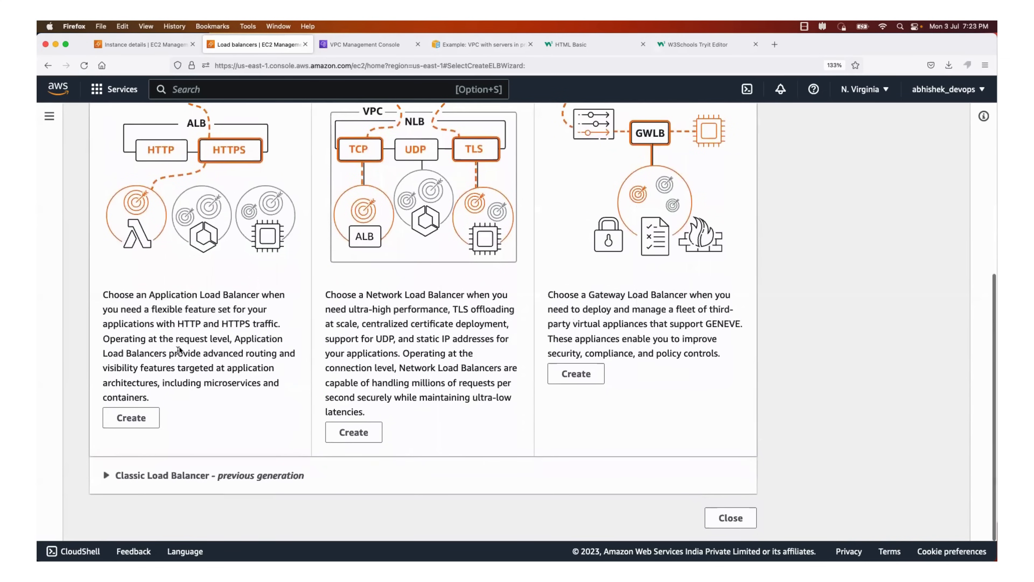
left_click(117, 425)
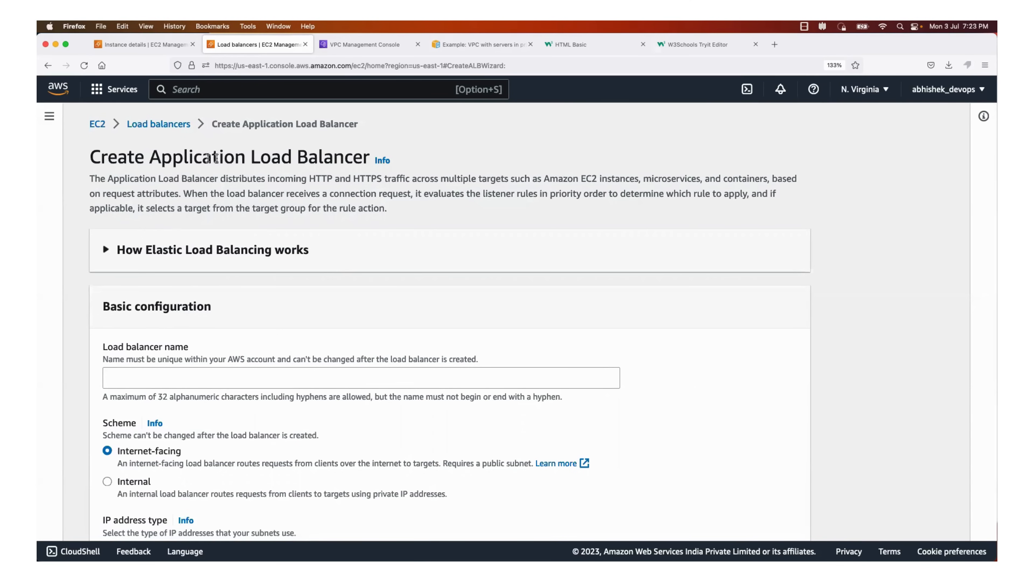
Name the load balancer aws-prod-example and keep the Internet-facing scheme
scroll(197, 334, "down", 2)
left_click(196, 335)
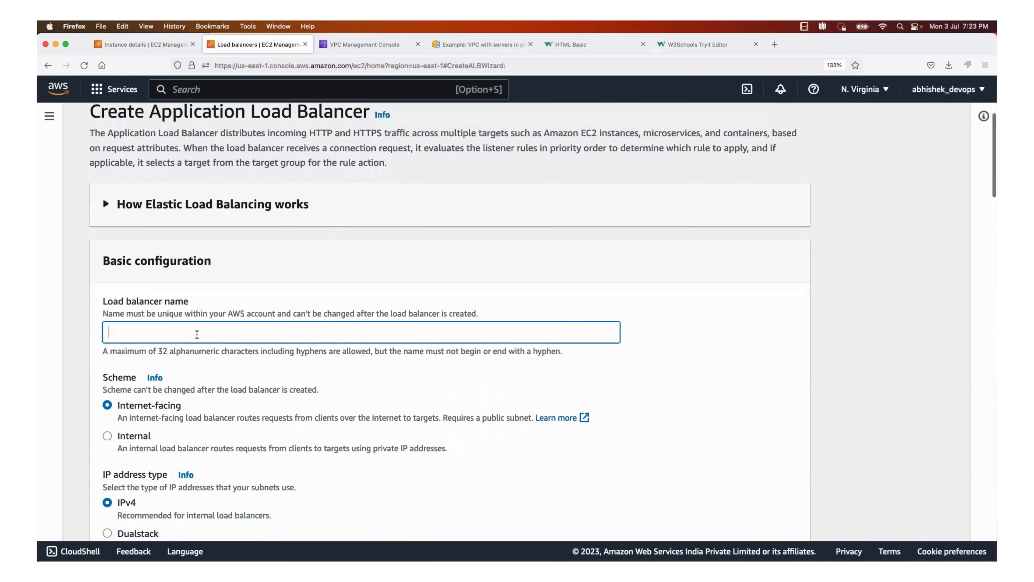
type("aws-prod-example")
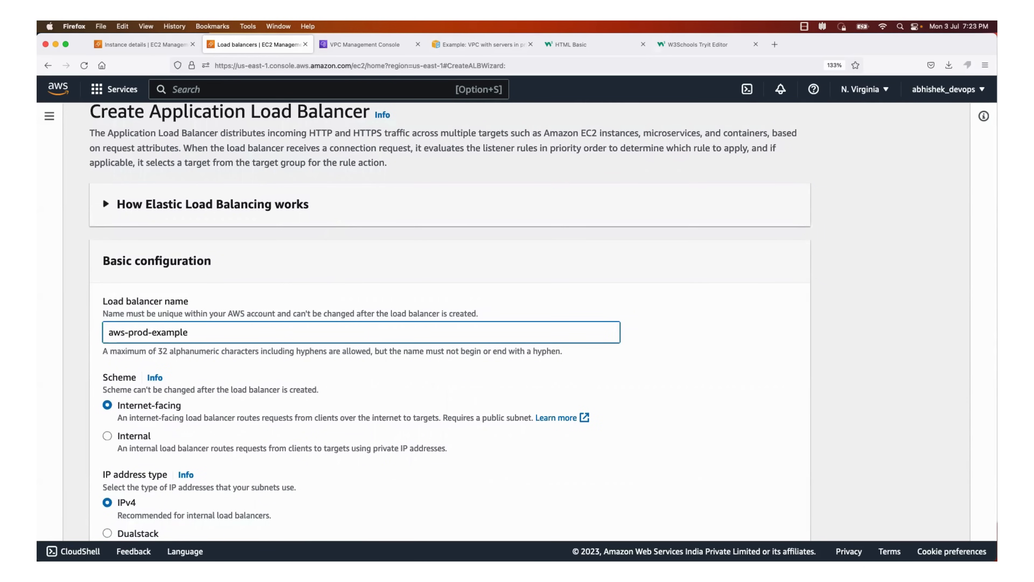
scroll(196, 333, "down", 5)
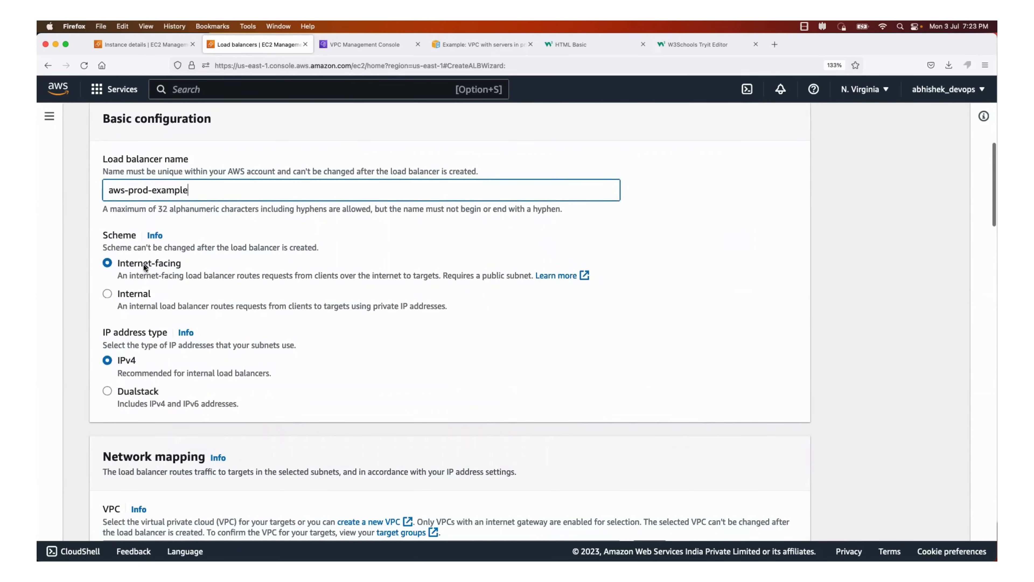
Check the architecture diagram and VPC details, and set the load balancer's VPC to aws-prod-example-vpc
left_click(491, 45)
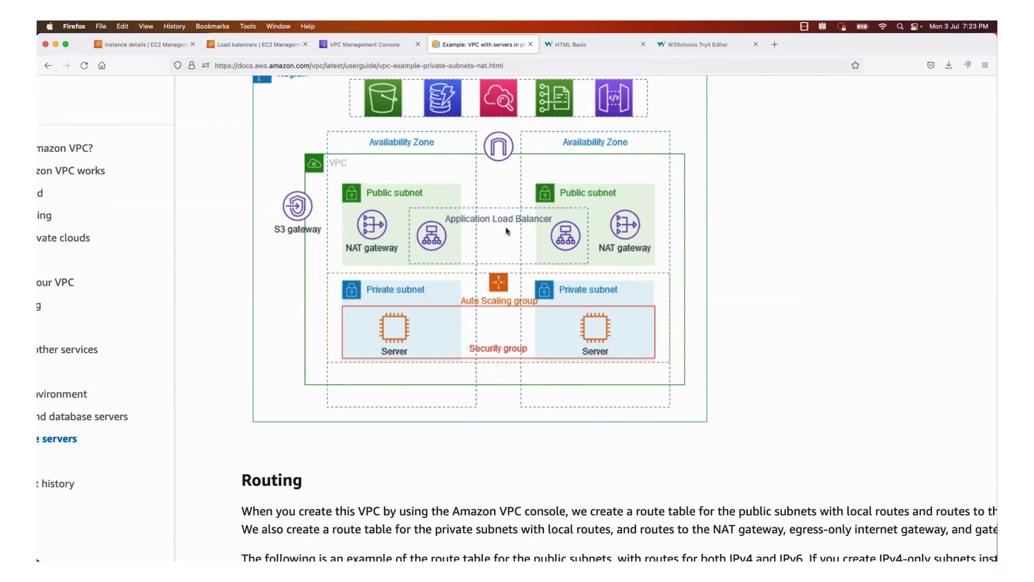
left_click(359, 44)
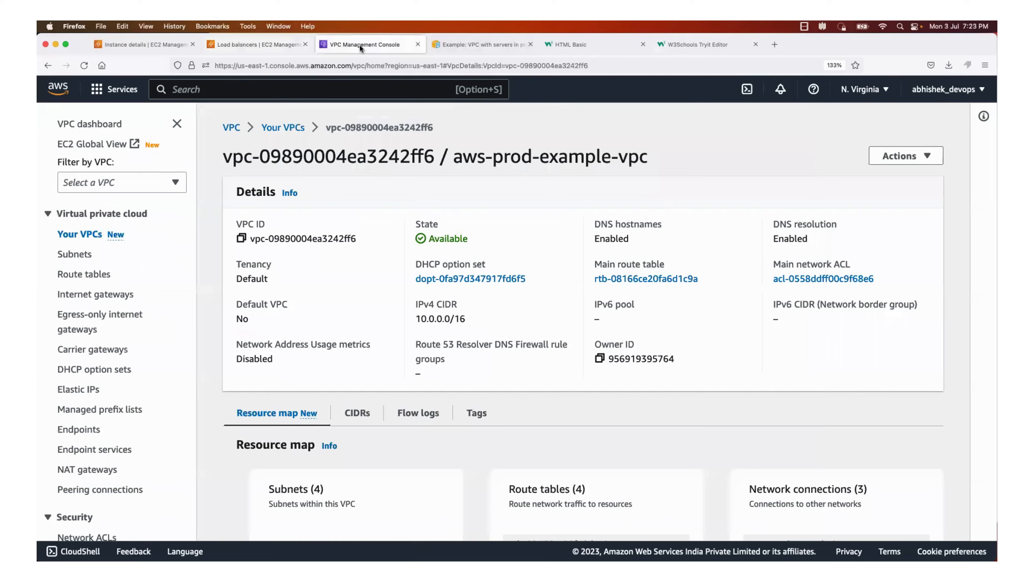
left_click(275, 51)
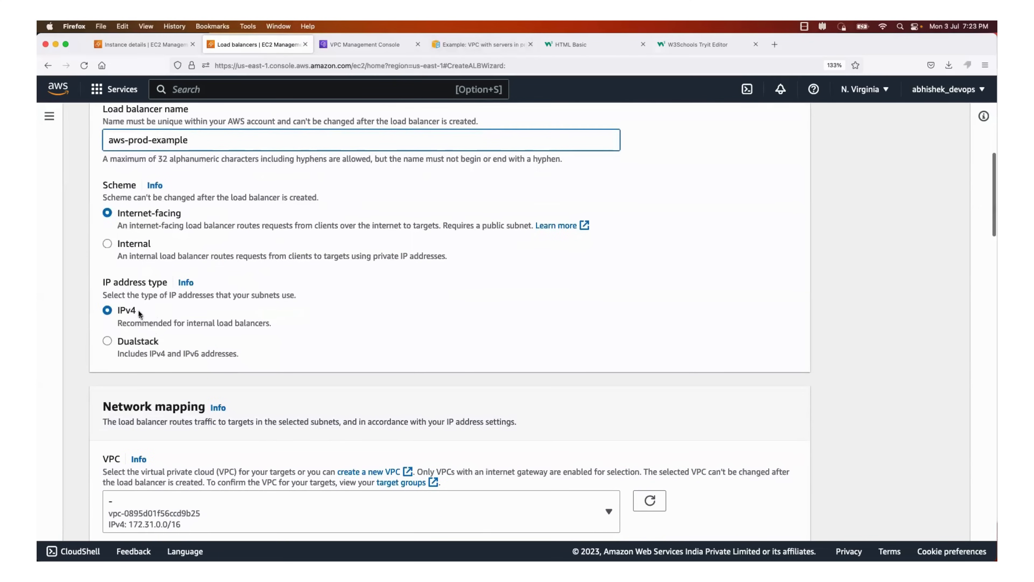
scroll(187, 272, "down", 5)
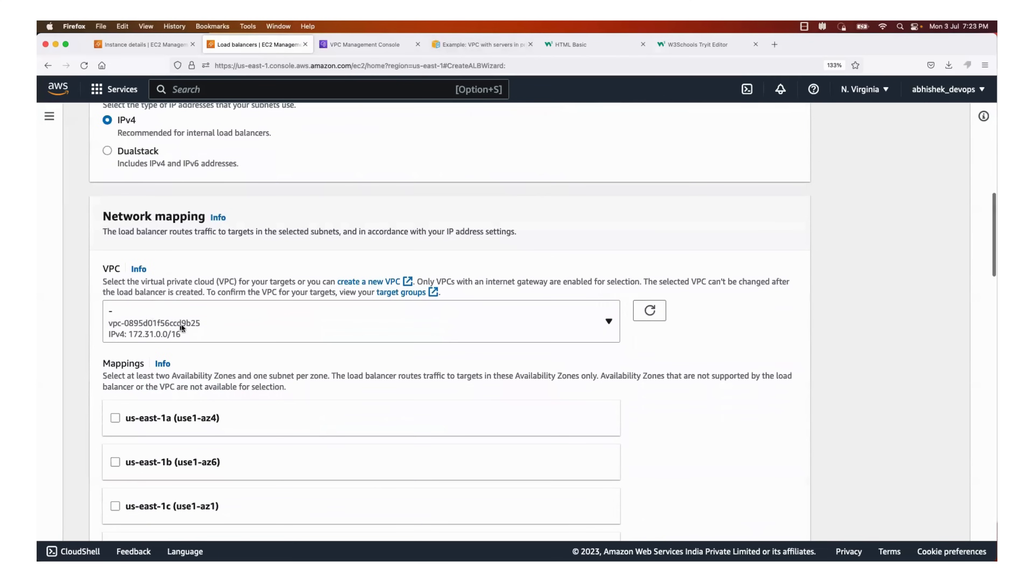
left_click(606, 325)
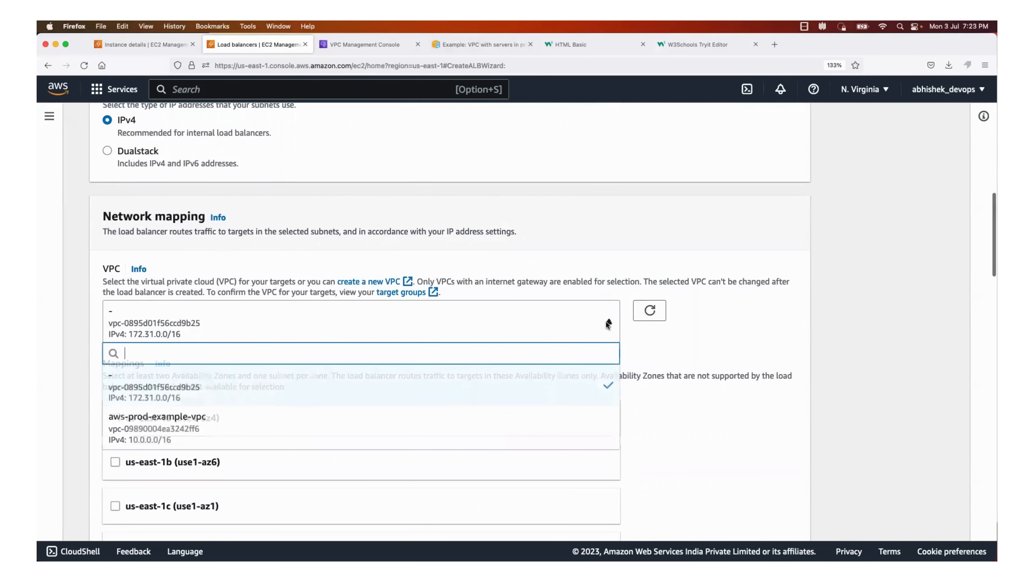
left_click(407, 420)
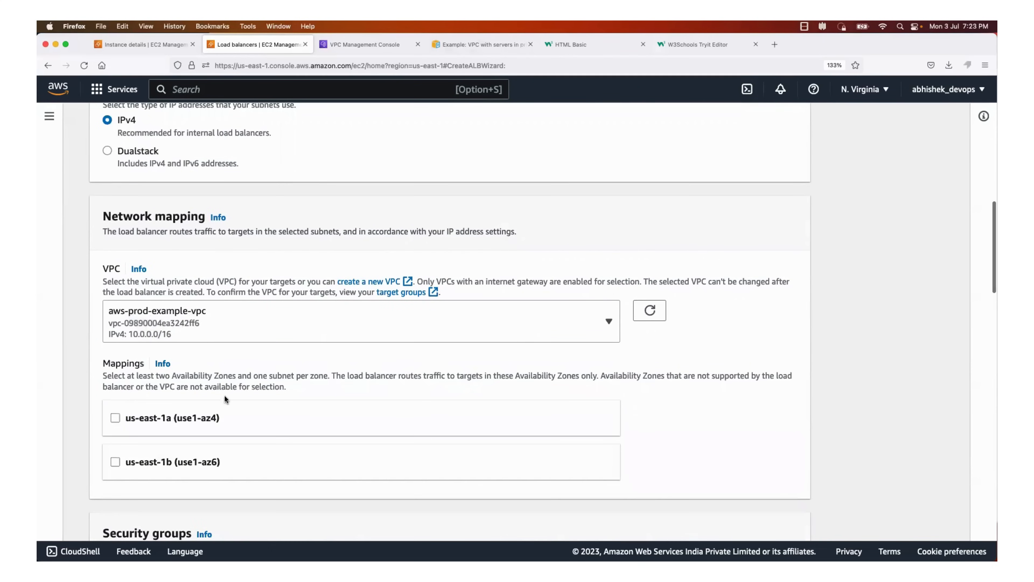
Map the load balancer to us-east-1a with aws-prod-example-subnet-public1-us-east-1a and us-east-1b with aws-prod-example-subnet-public2-us-east-1b
scroll(225, 399, "down", 5)
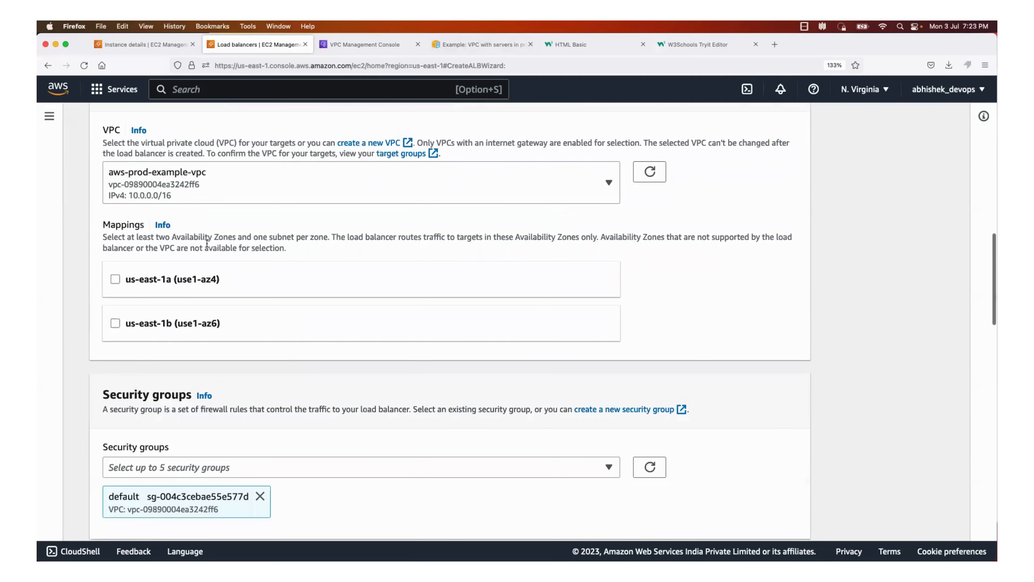
left_click(114, 280)
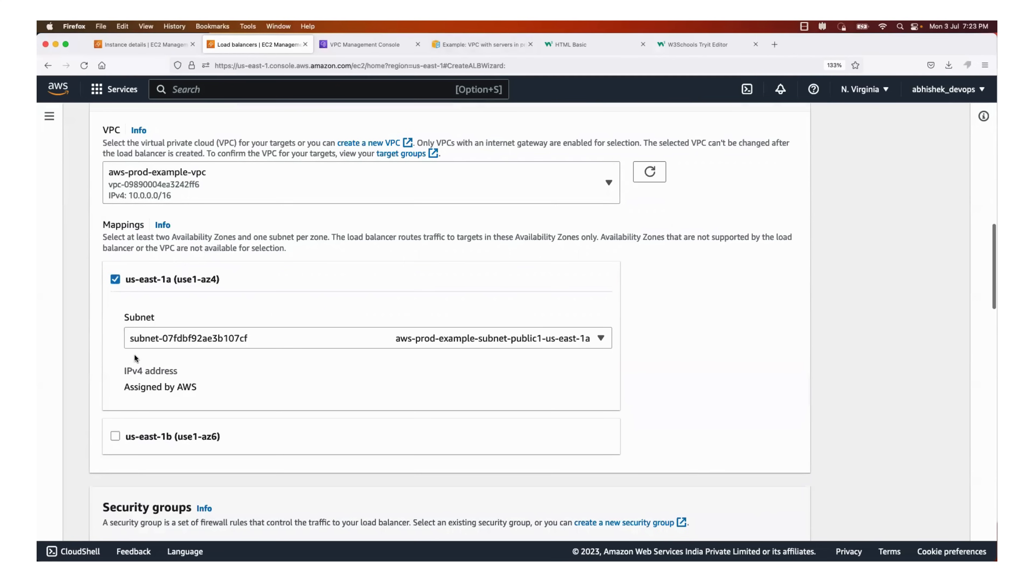
scroll(131, 375, "down", 2)
left_click(114, 378)
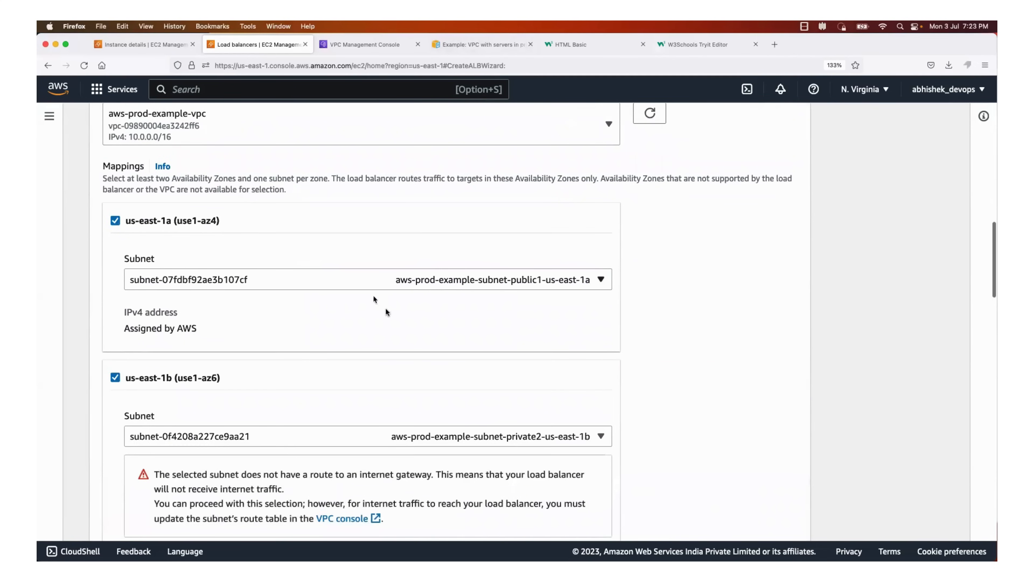
scroll(393, 323, "down", 5)
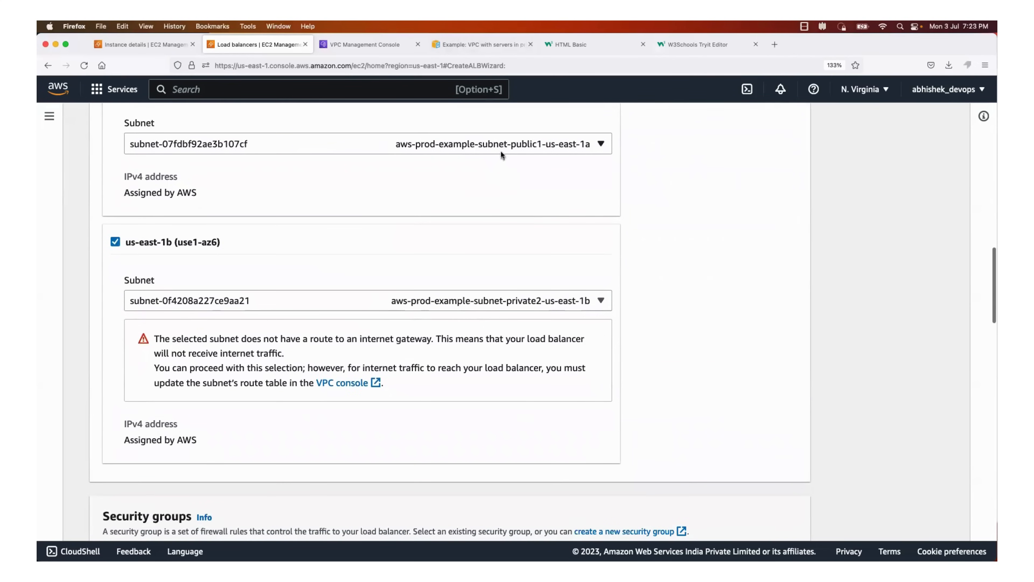
left_click(525, 308)
left_click(527, 344)
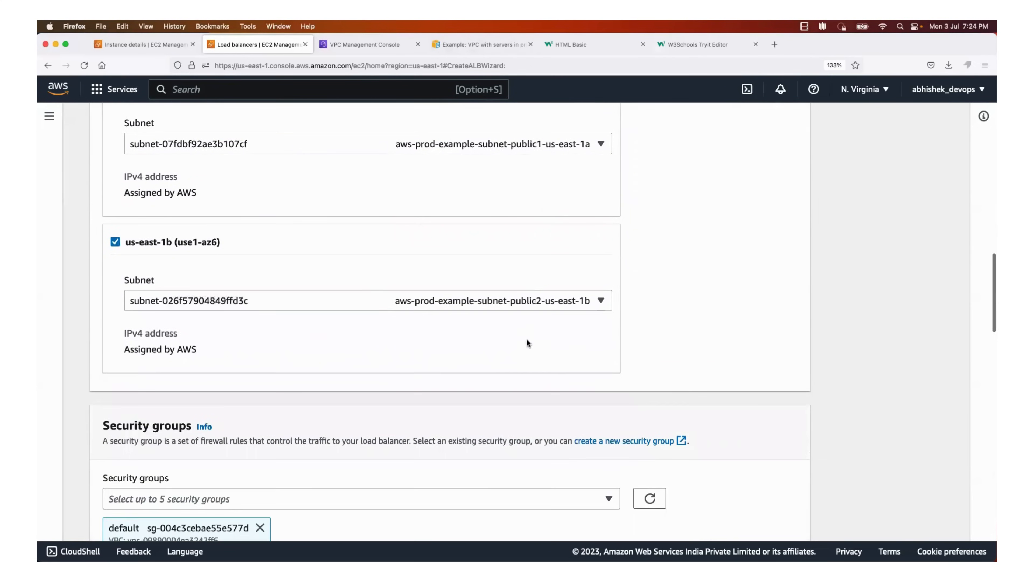
scroll(673, 280, "up", 2)
left_click(589, 350)
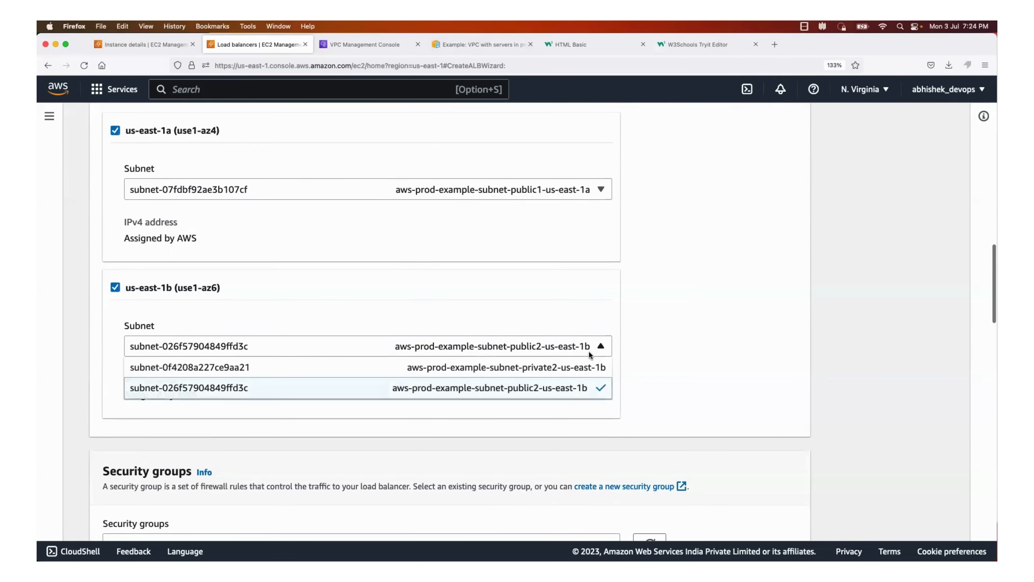
left_click(570, 387)
scroll(682, 317, "up", 2)
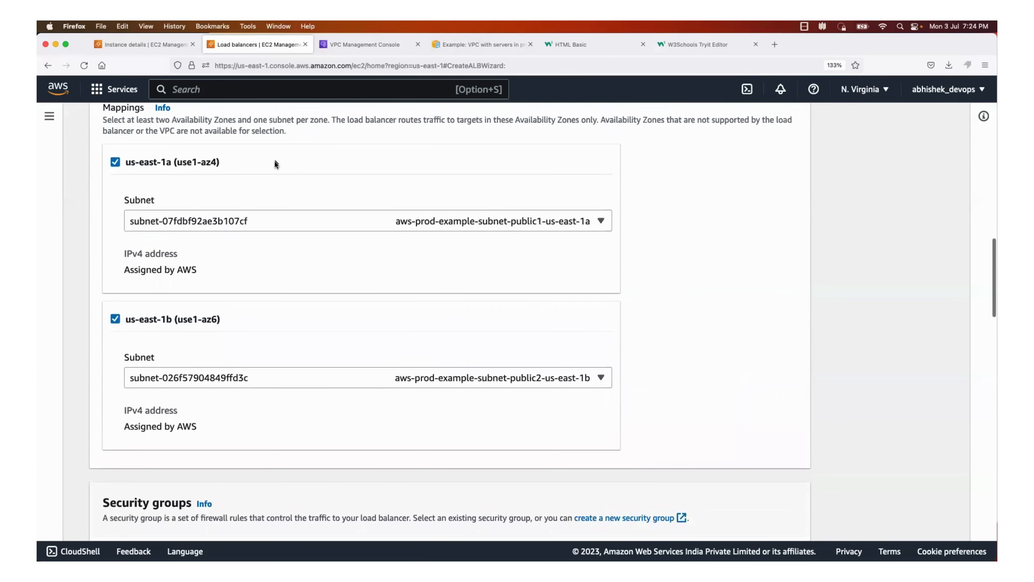
scroll(262, 333, "down", 2)
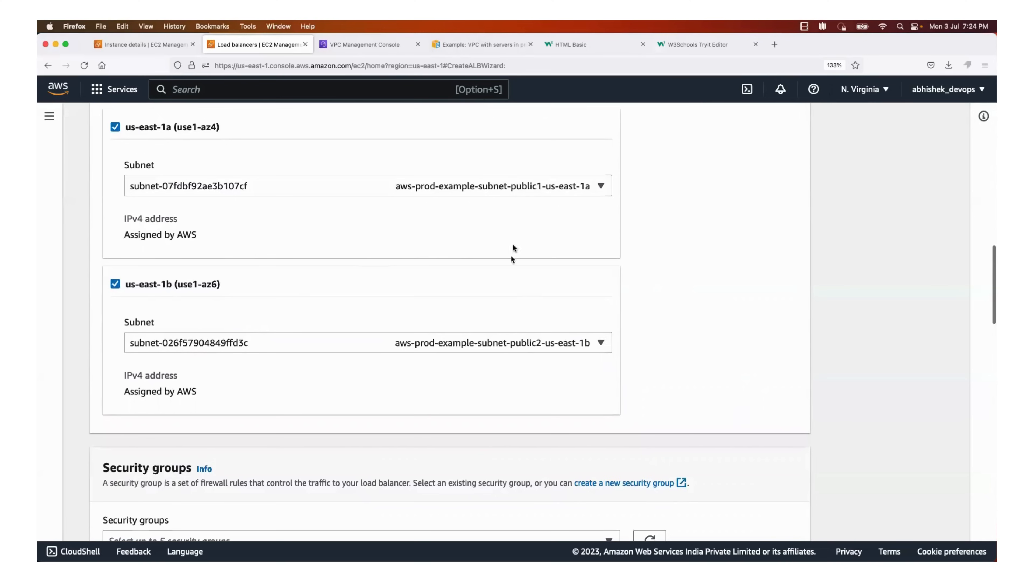
Add the aws-prod-example and launch-wizard-34 security groups to the load balancer
scroll(488, 329, "down", 10)
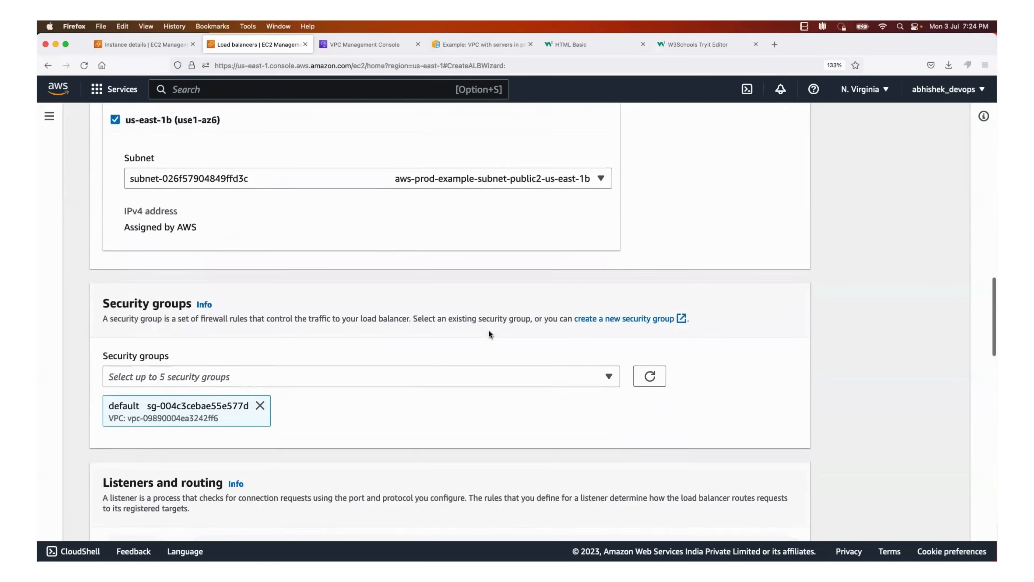
scroll(489, 329, "down", 2)
left_click(369, 272)
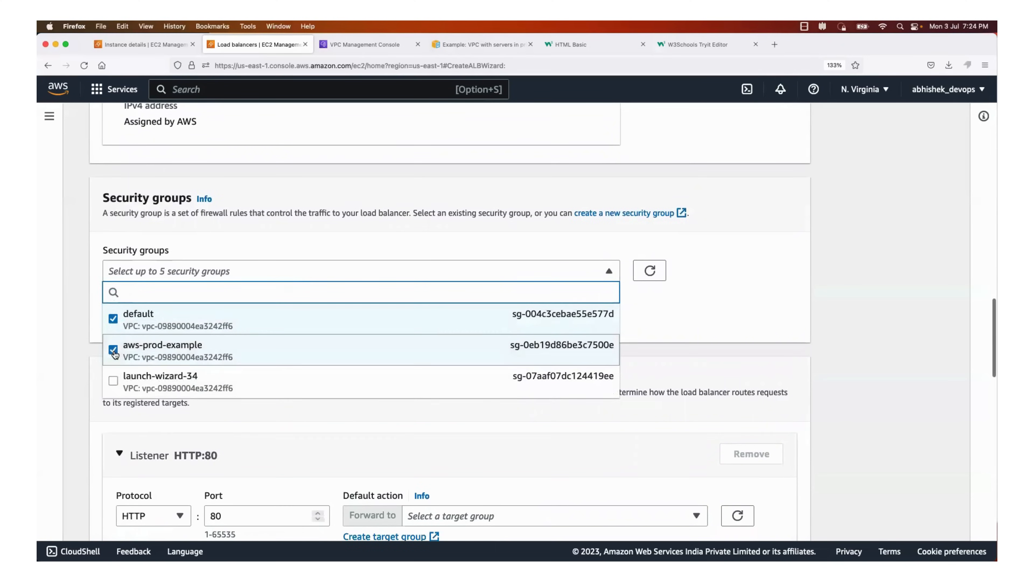
left_click(113, 350)
left_click(114, 387)
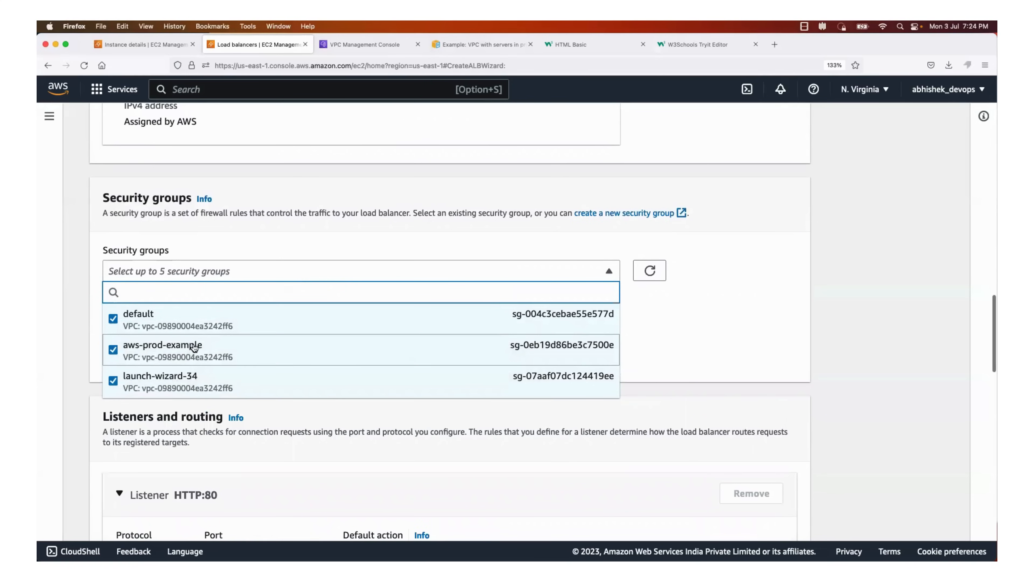
left_click(270, 250)
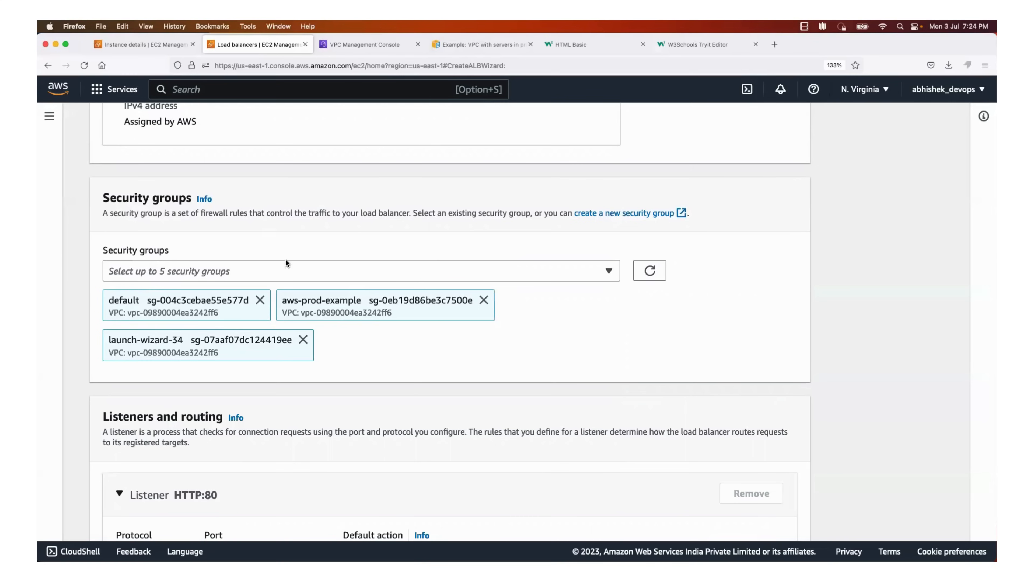
Remove the default and launch-wizard-34 security groups from the load balancer, keeping only aws-prod-example
scroll(286, 263, "up", 1)
scroll(286, 260, "down", 1)
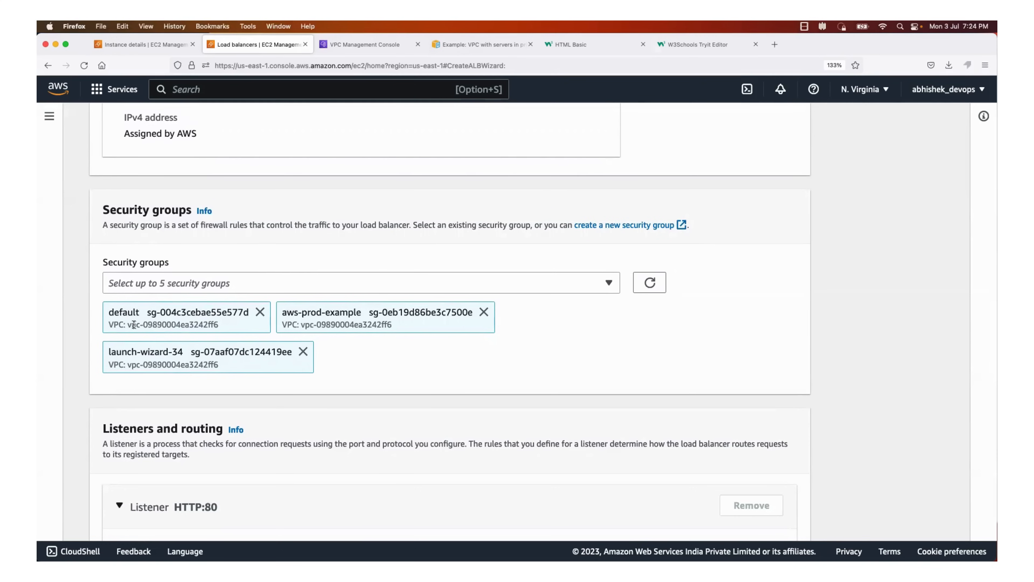
left_click(260, 311)
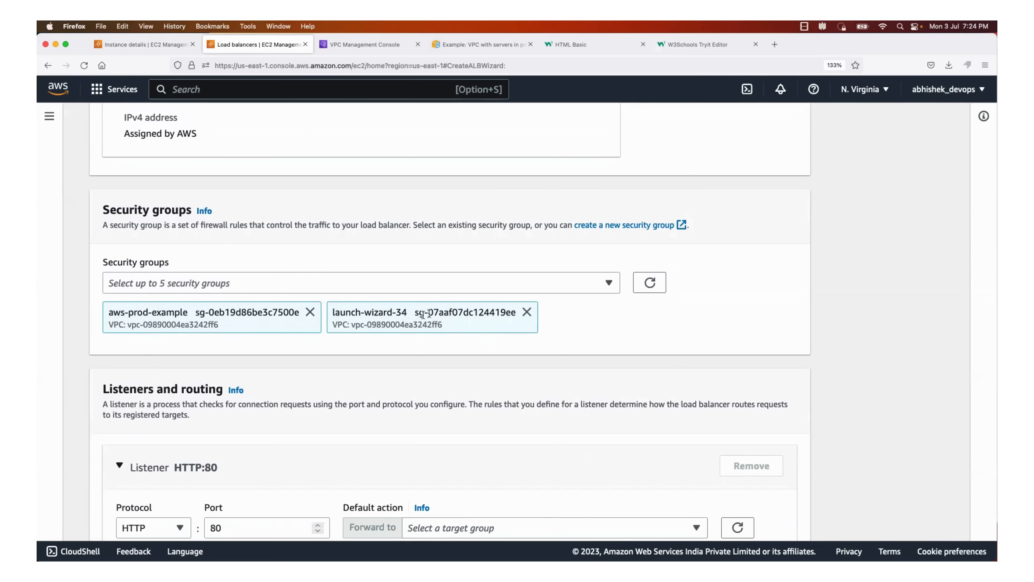
scroll(468, 383, "down", 3)
scroll(468, 383, "up", 5)
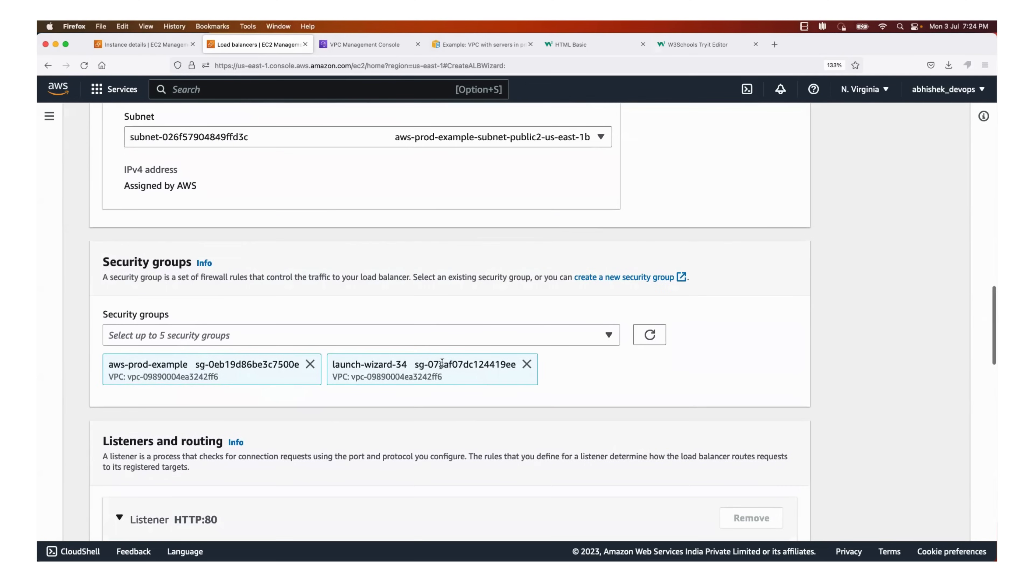
scroll(481, 291, "down", 1)
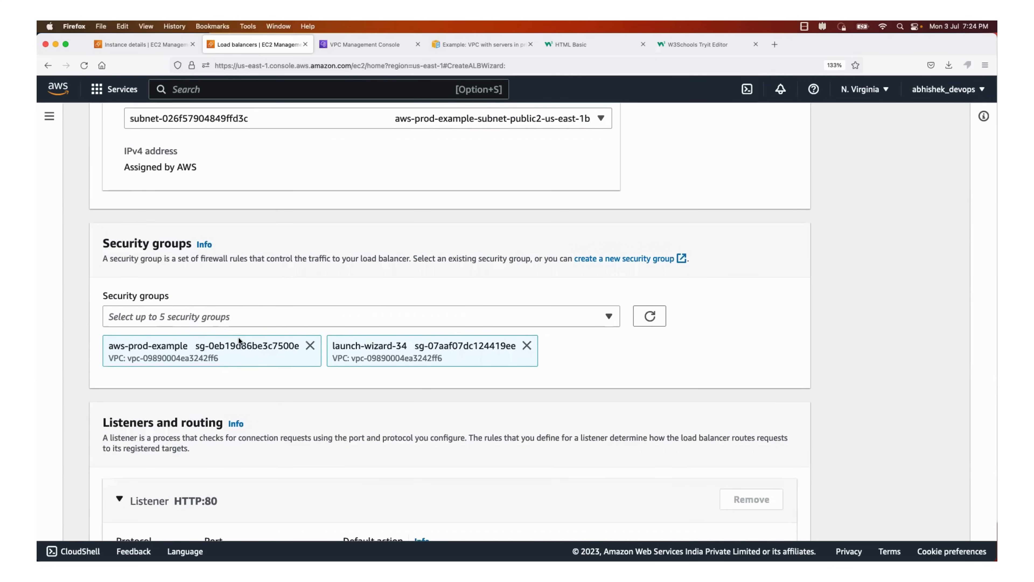
scroll(239, 340, "down", 1)
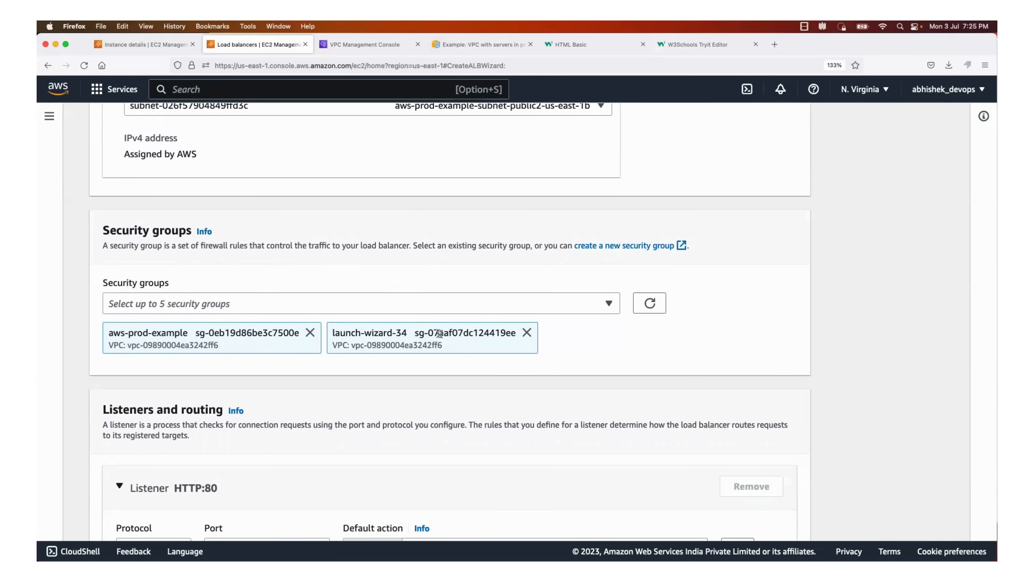
left_click(526, 332)
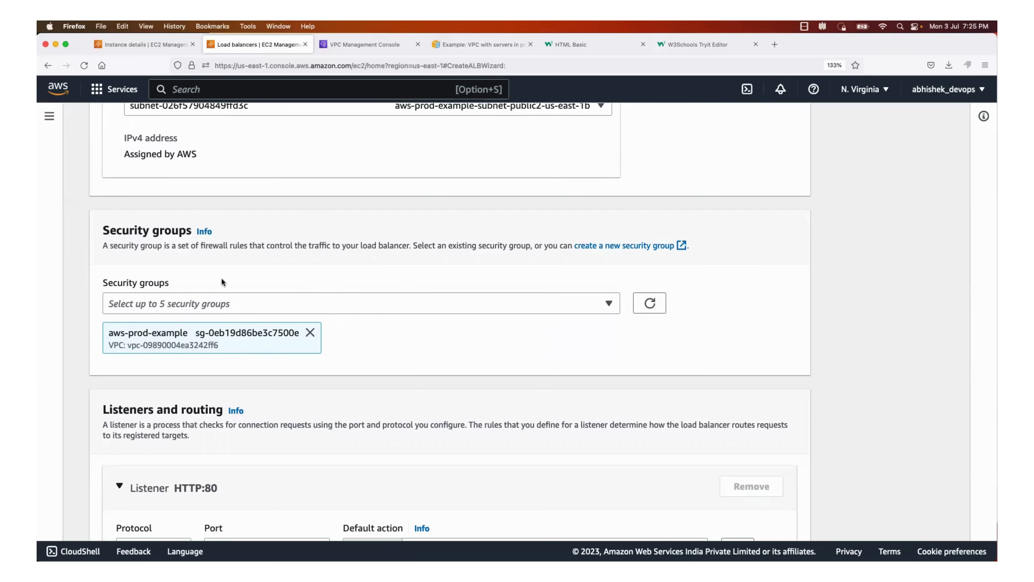
scroll(332, 352, "down", 5)
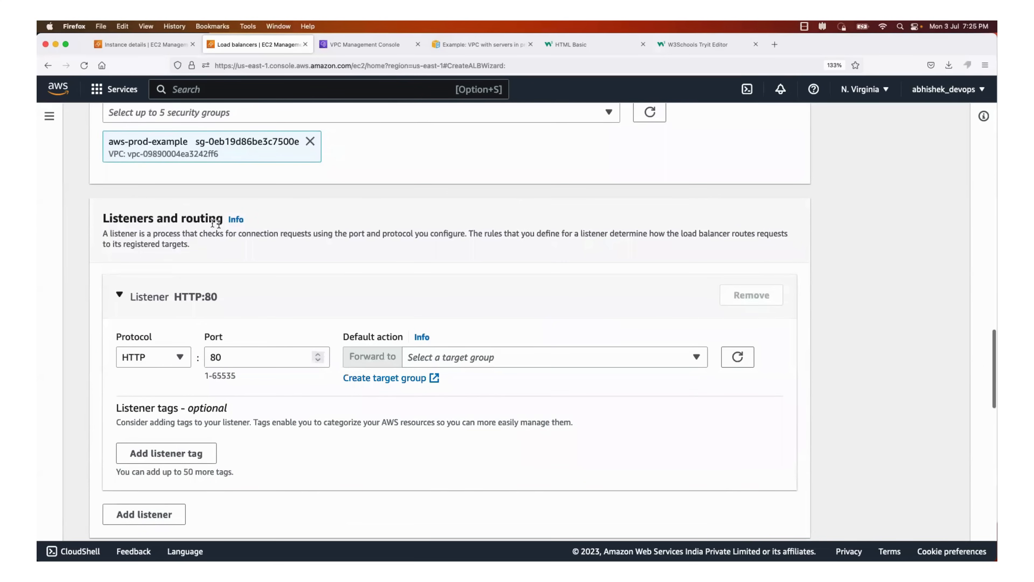
Open the target group creation form in a new browser tab from the HTTP:80 listener's default action
scroll(255, 333, "down", 1)
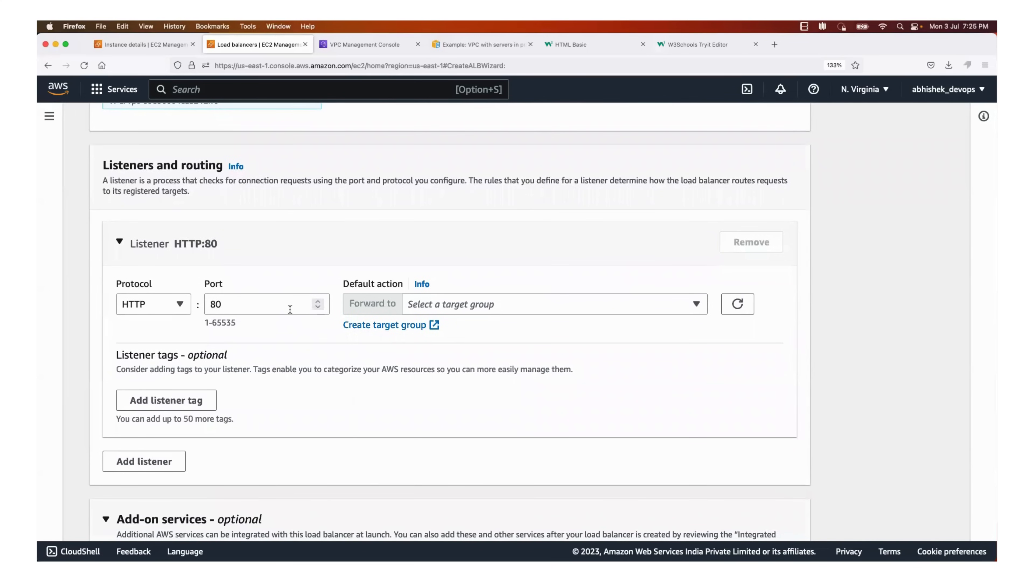
left_click(468, 304)
left_click(368, 346)
right_click(393, 325)
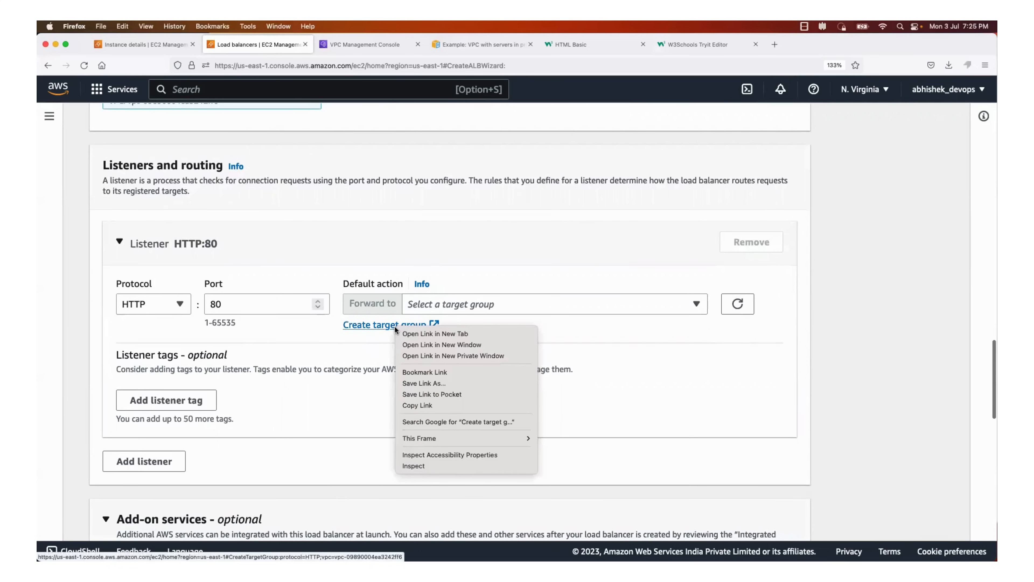
left_click(410, 332)
left_click(357, 45)
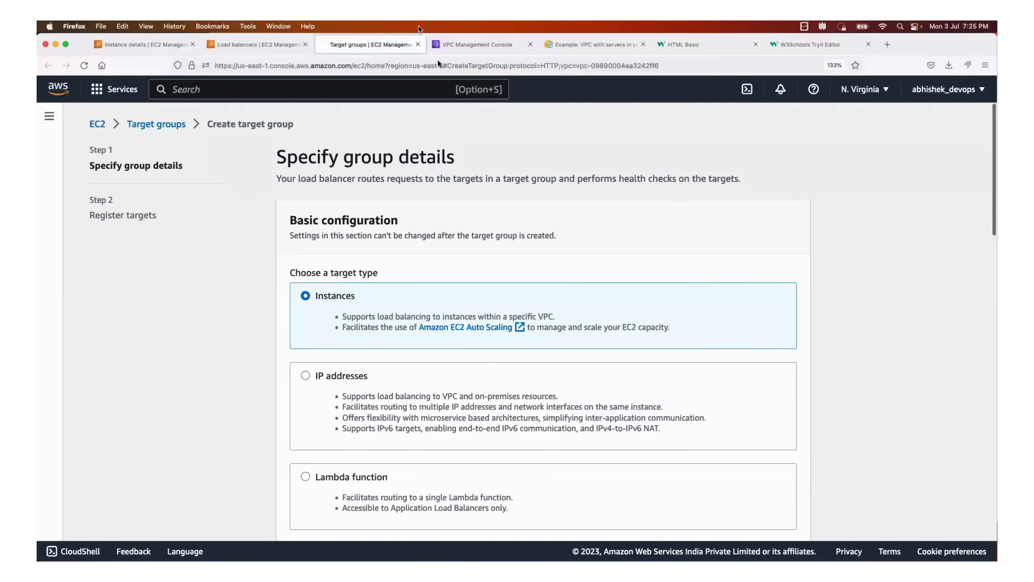
Keep Instances as the target type and name the target group aws-prod-example
scroll(418, 205, "down", 2)
scroll(418, 207, "down", 1)
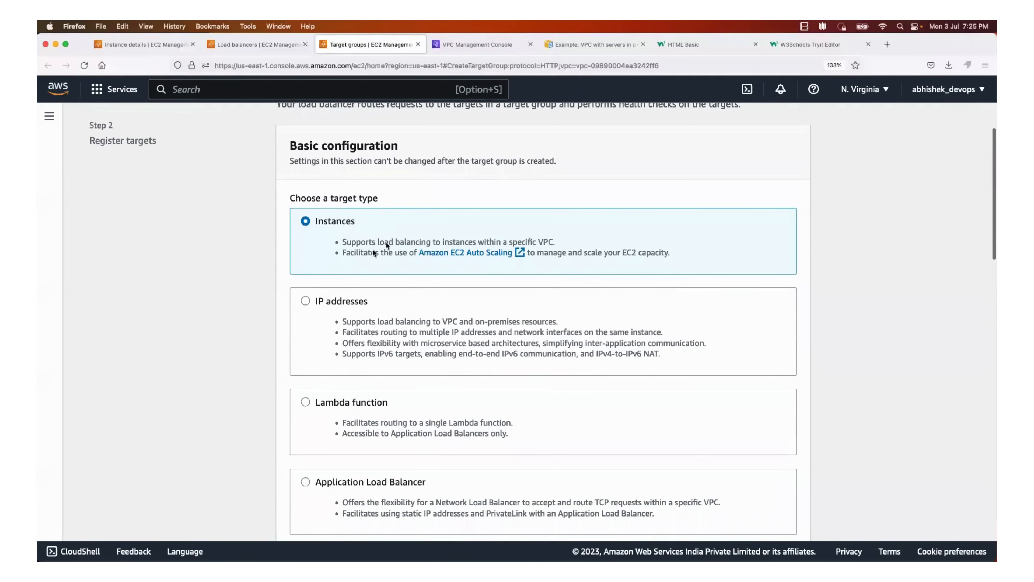
scroll(374, 256, "down", 20)
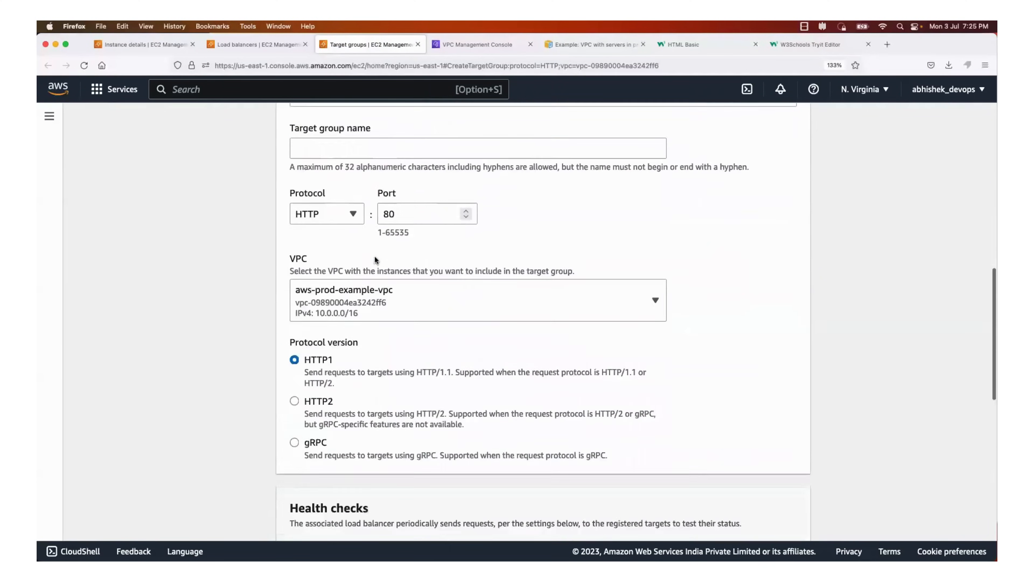
scroll(374, 256, "up", 20)
scroll(375, 257, "down", 20)
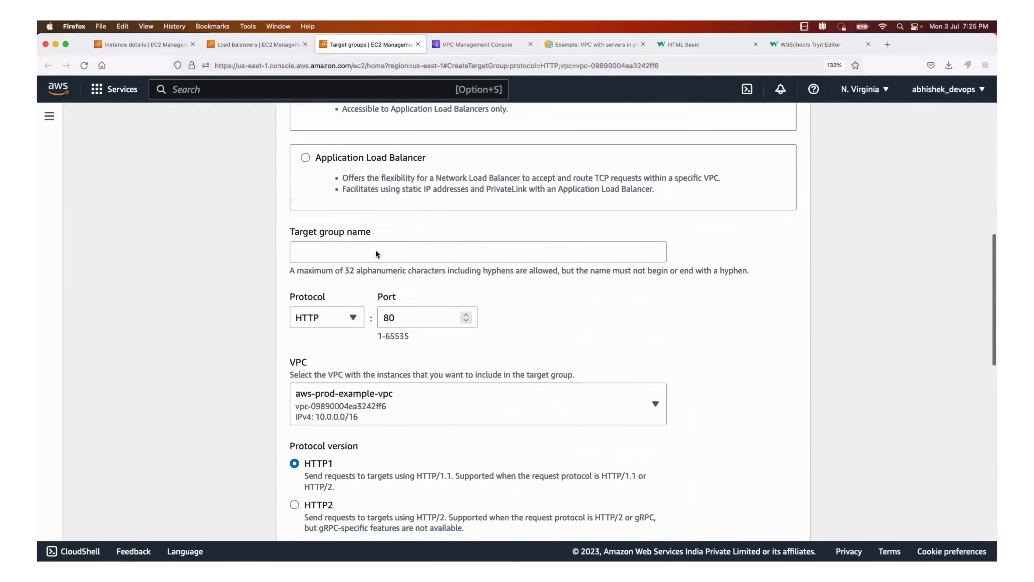
left_click(376, 249)
type("aws-prod-exampl")
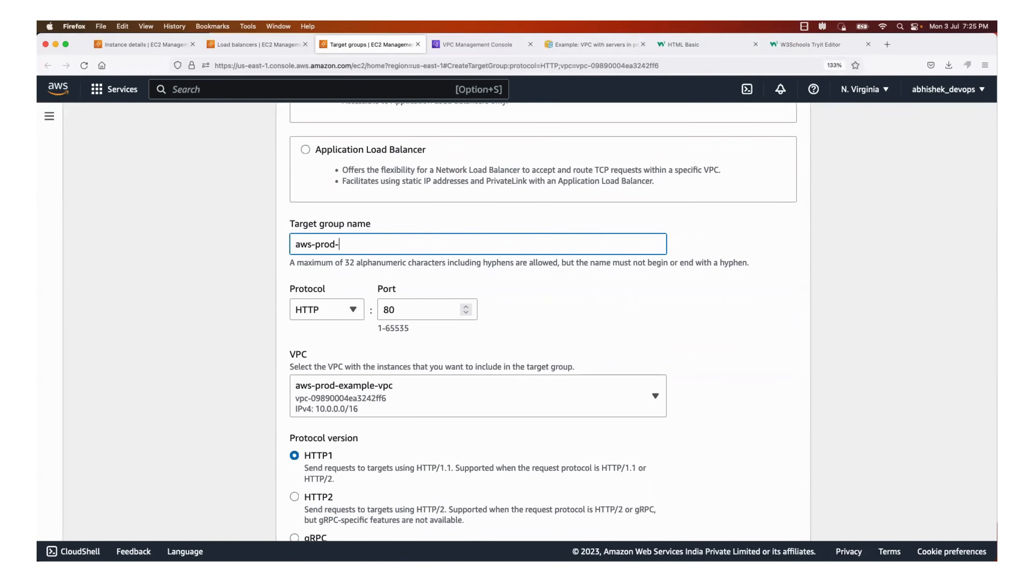
Keep HTTP port 80, aws-prod-example-vpc, HTTP1 and the default health check for the target group, and continue to target registration
scroll(409, 301, "down", 2)
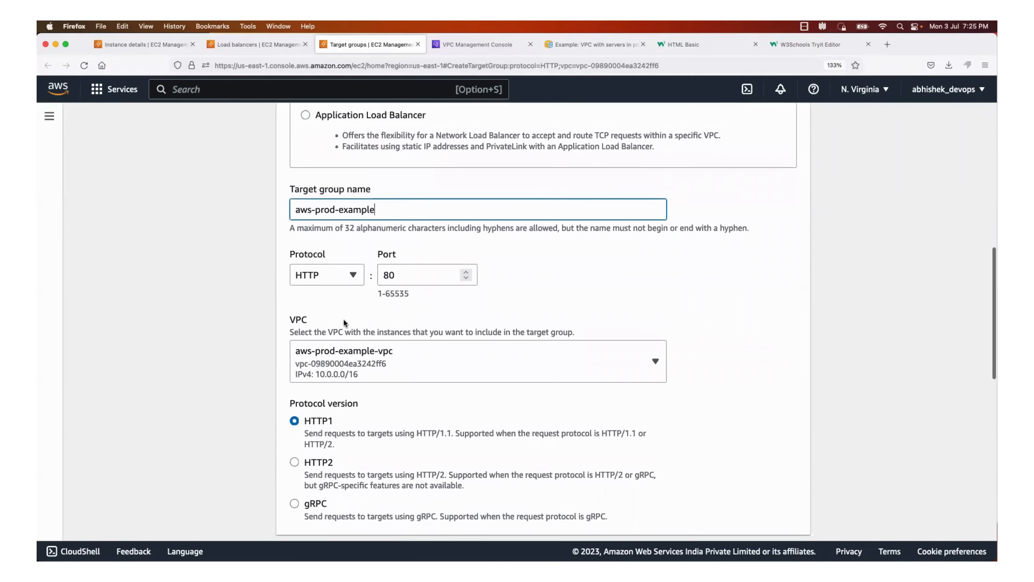
scroll(343, 319, "up", 10)
scroll(343, 320, "down", 8)
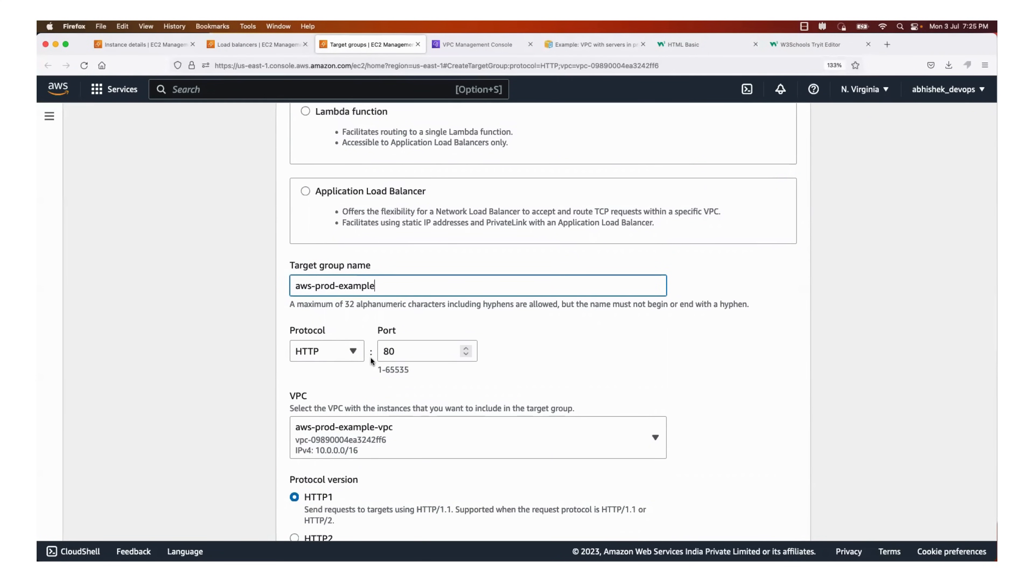
scroll(370, 357, "down", 3)
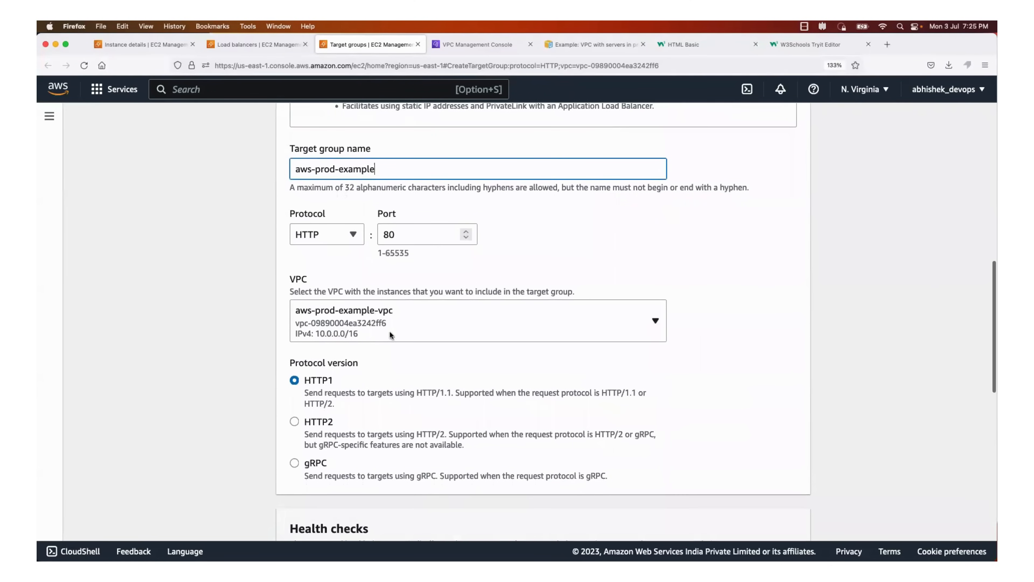
scroll(454, 326, "down", 5)
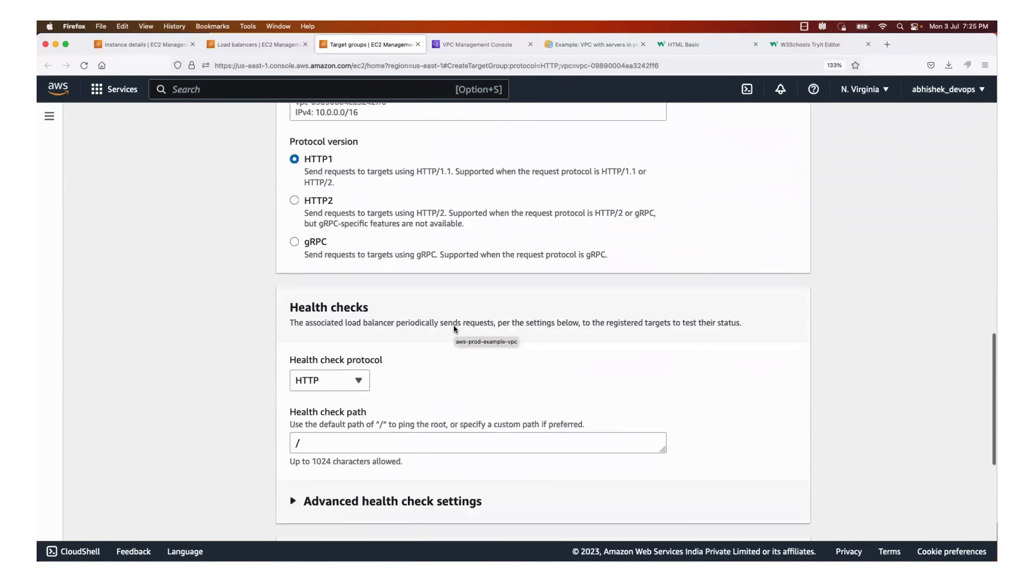
scroll(453, 324, "down", 6)
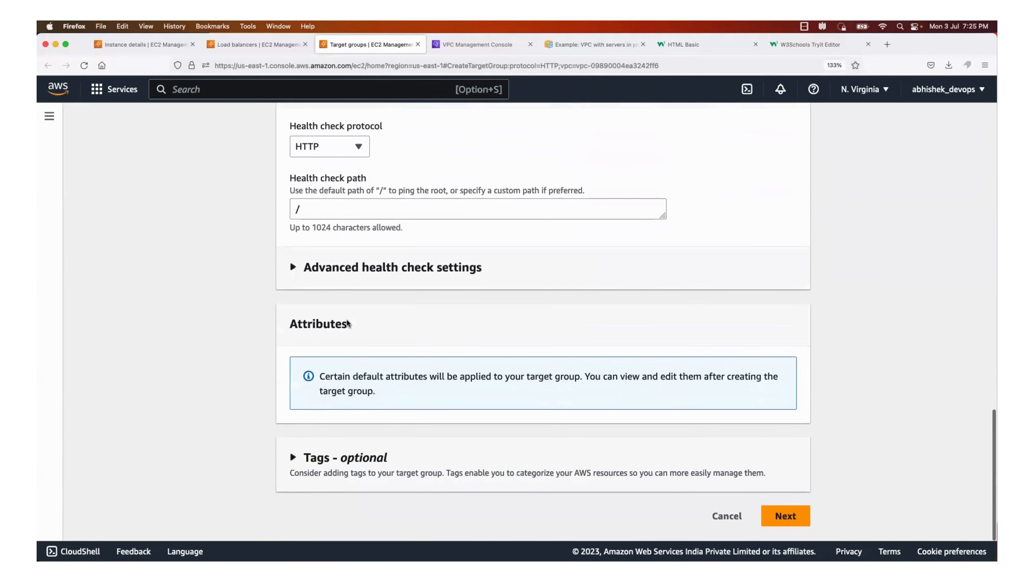
left_click(777, 514)
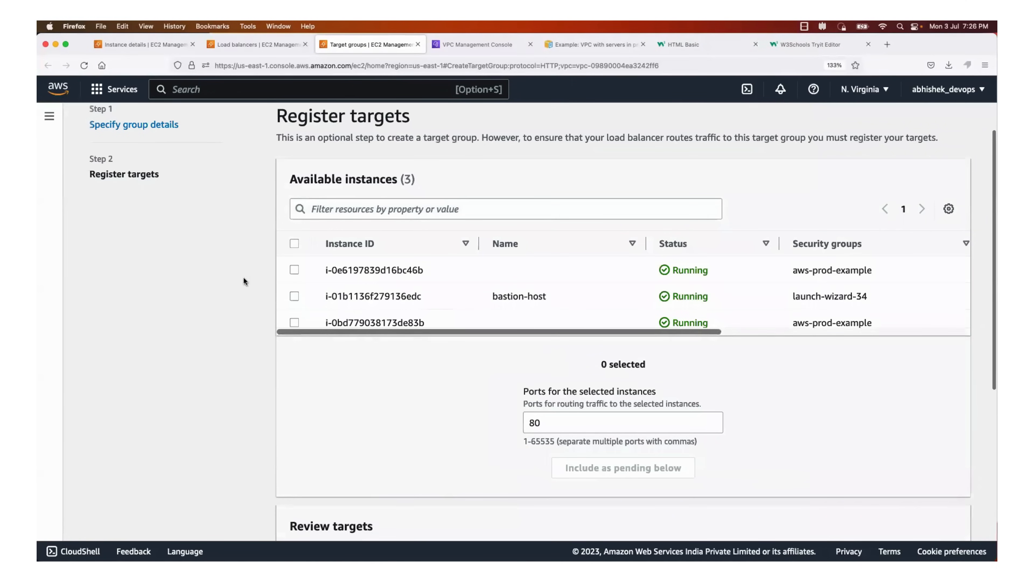
Include the two aws-prod-example instances as pending targets on port 80, leaving out bastion-host, and create the target group
left_click(294, 270)
left_click(294, 322)
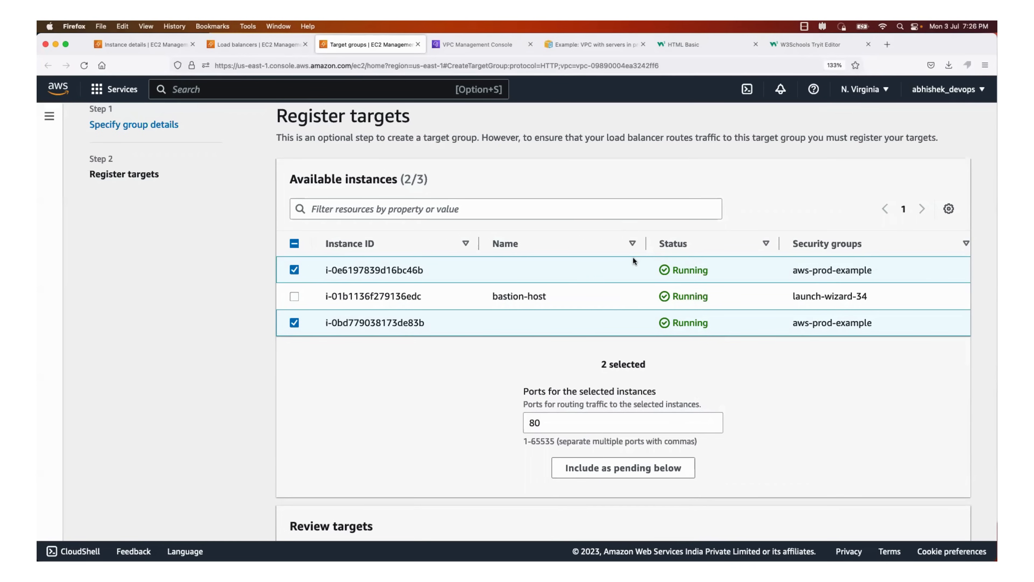
scroll(695, 385, "down", 6)
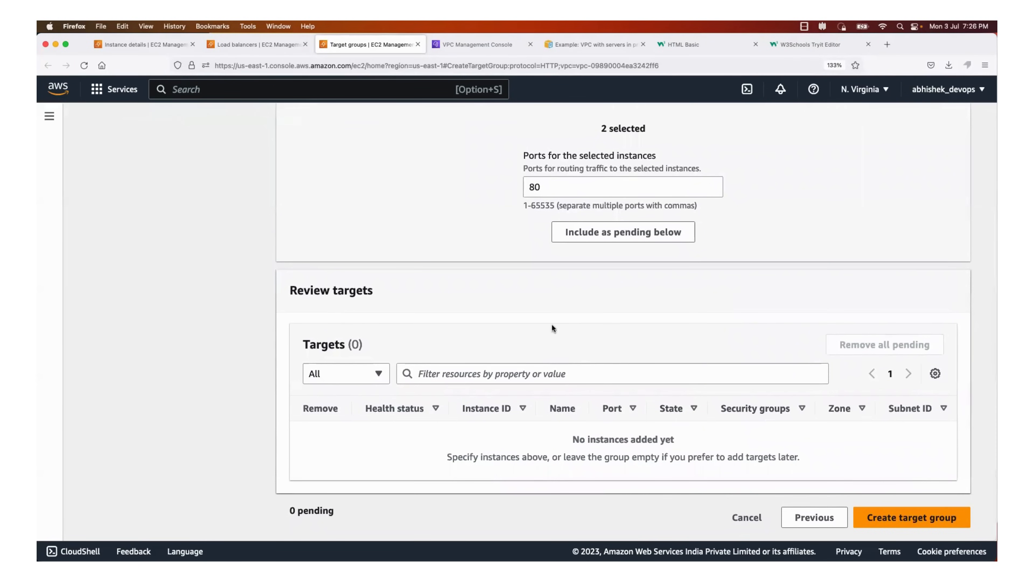
left_click(599, 232)
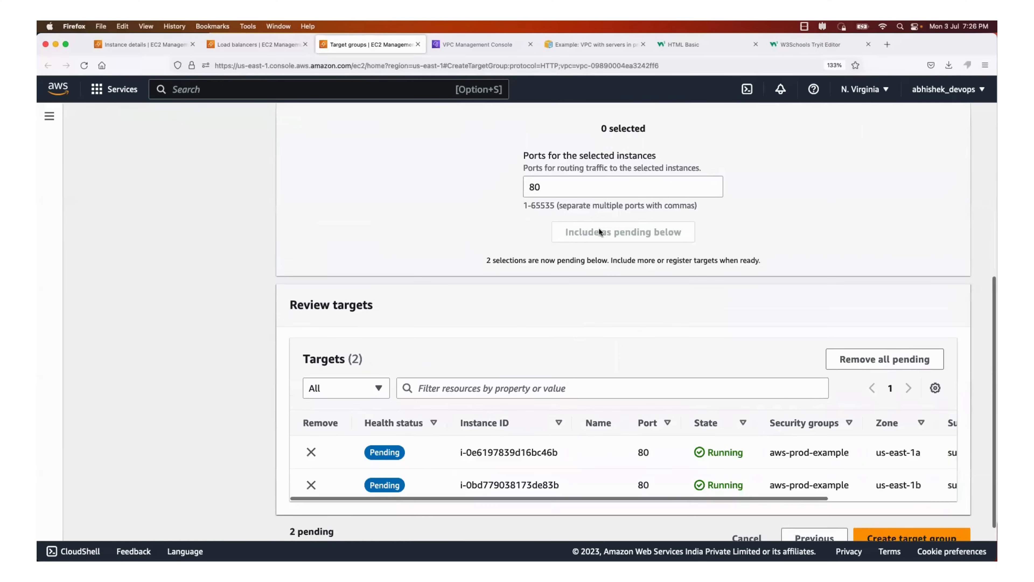
scroll(552, 373, "down", 2)
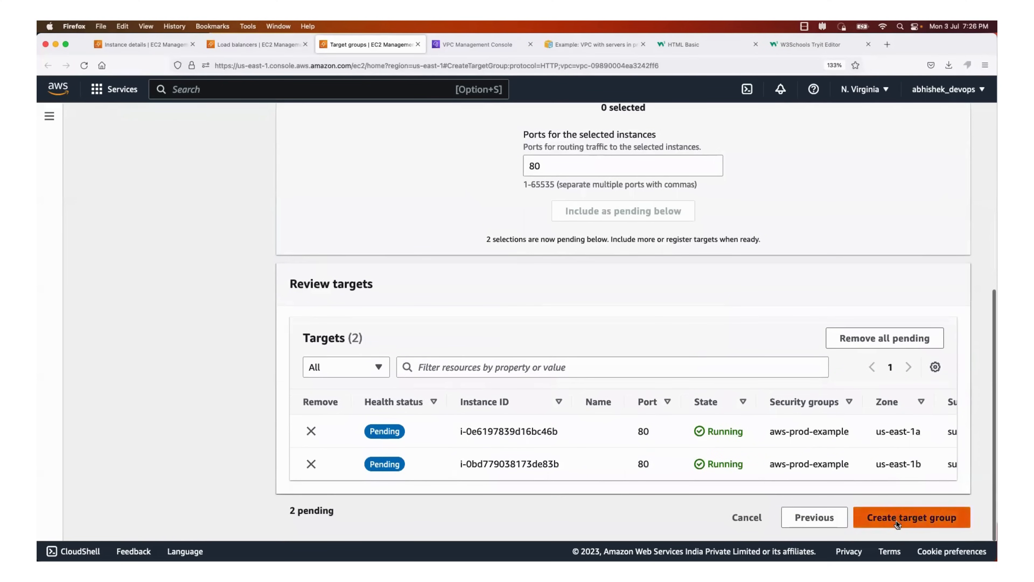
left_click(911, 518)
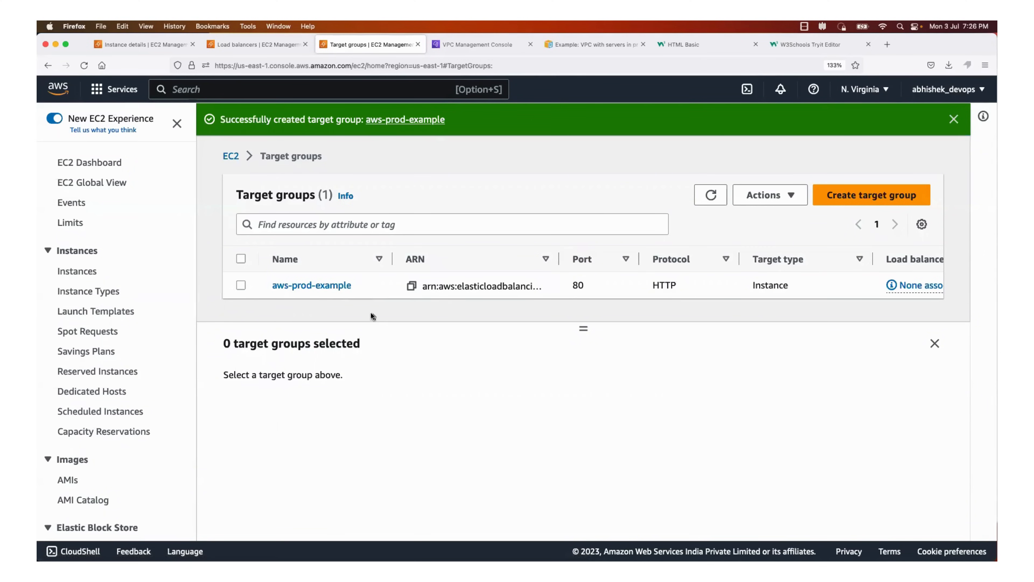
left_click(773, 196)
left_click(676, 306)
Switch to the terminal, stop the running Python web server and restart it with python3 -m http.server 8000
key("super+Tab")
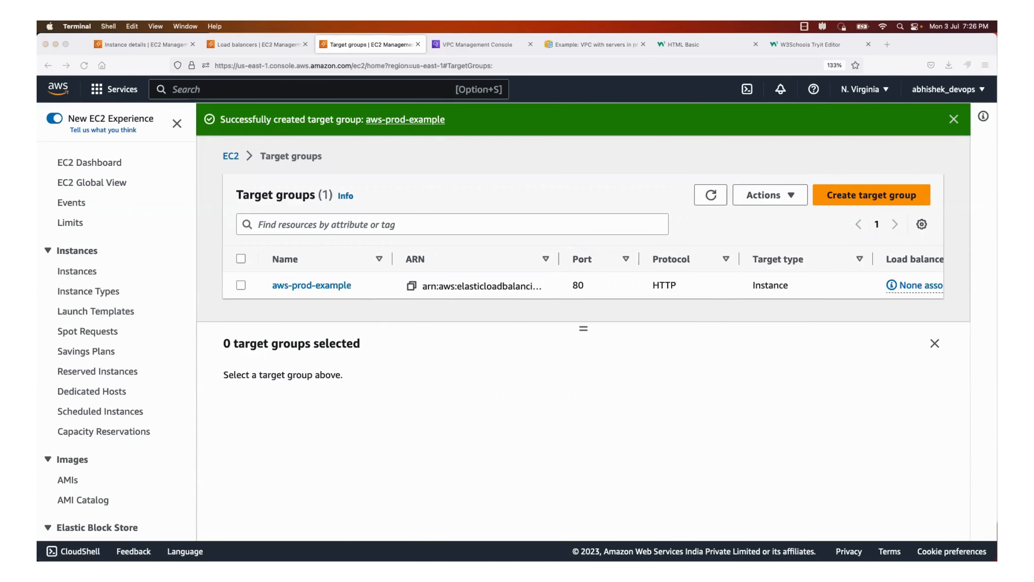
key("super+Tab")
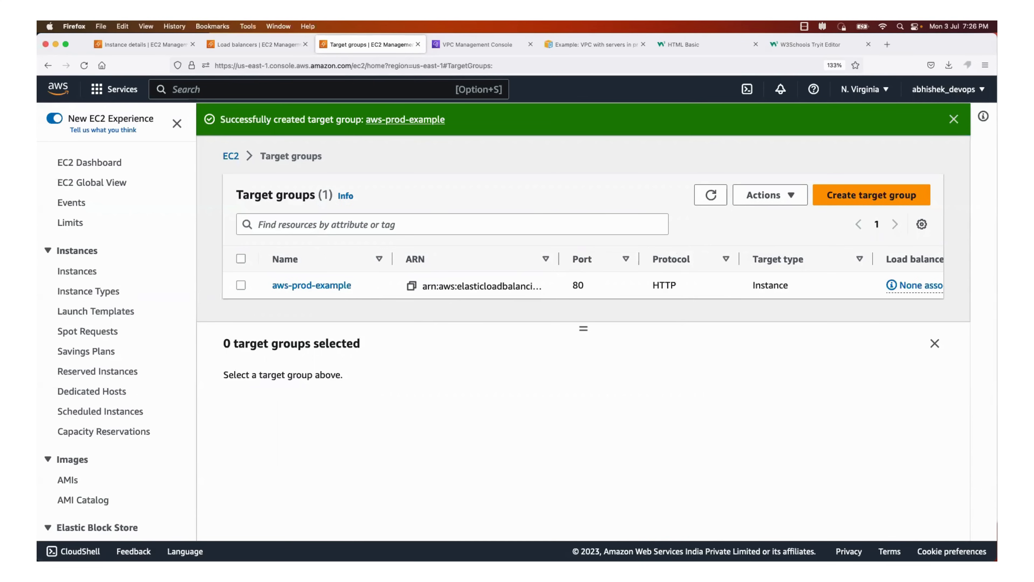
key("super+Tab")
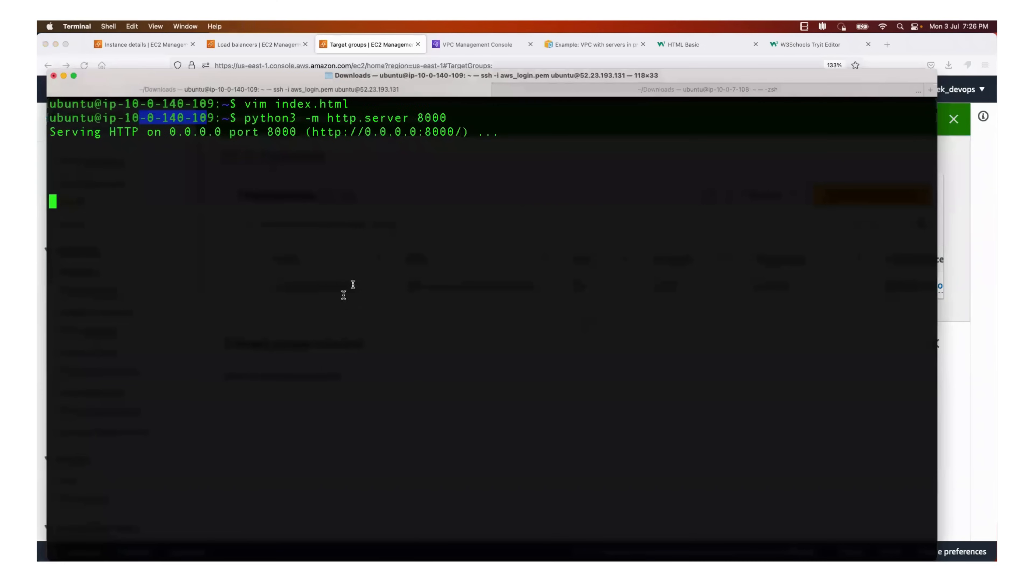
left_click(376, 305)
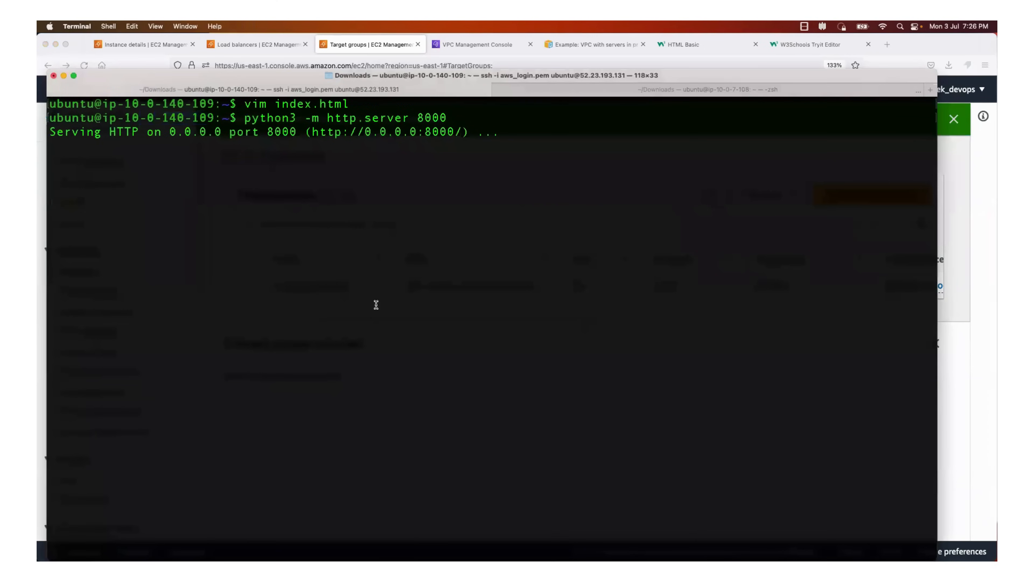
key("ctrl+c")
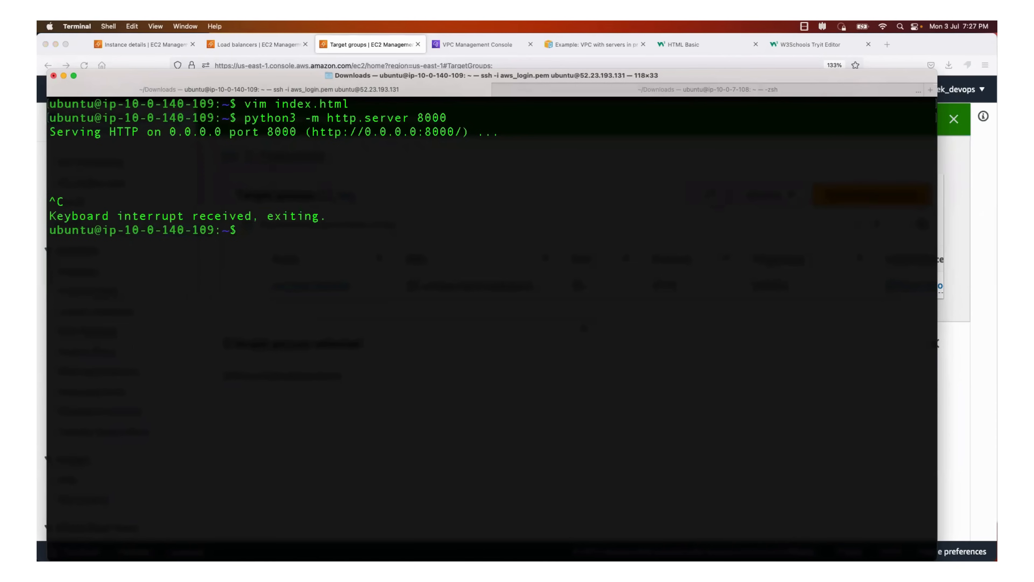
key("Up")
key("Return")
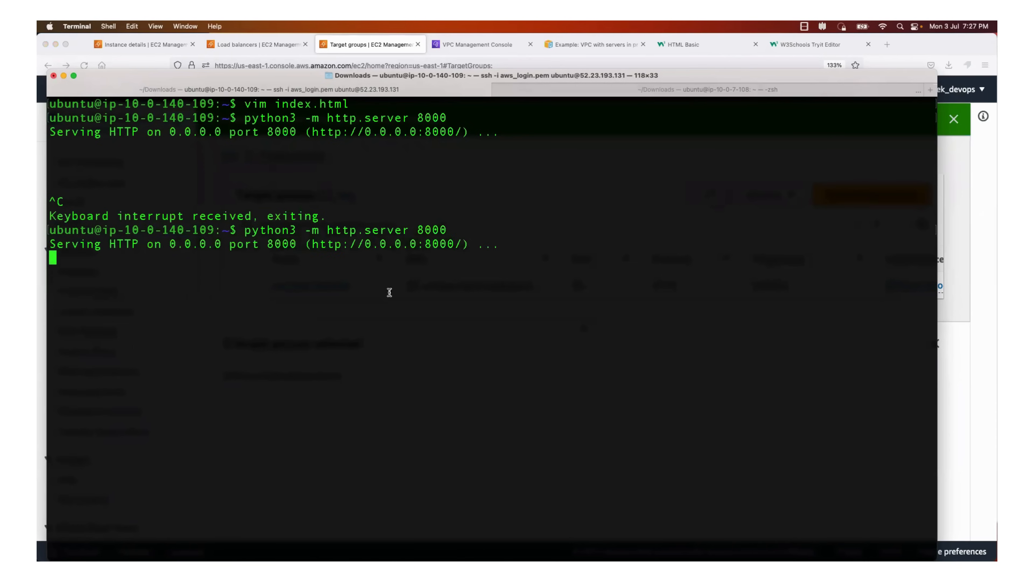
Return to the browser and examine the aws-prod-example target group's available actions, registered targets and their ports
key("super+Tab")
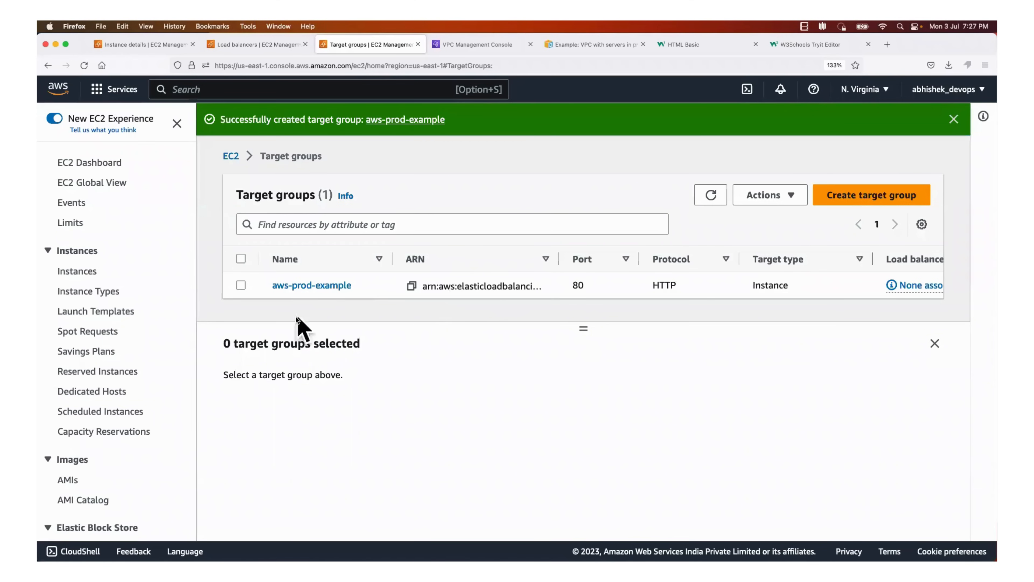
left_click(314, 285)
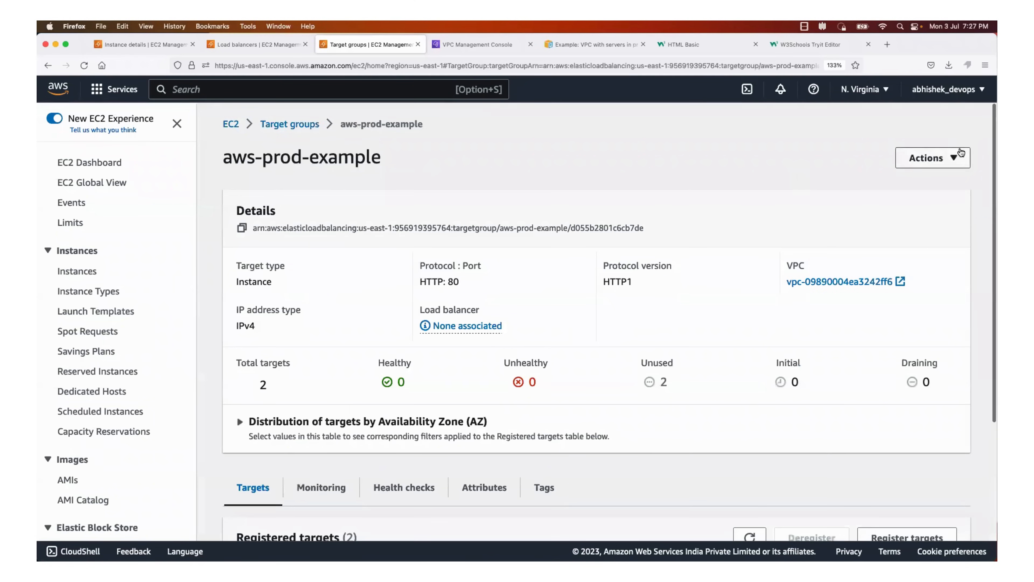
left_click(954, 157)
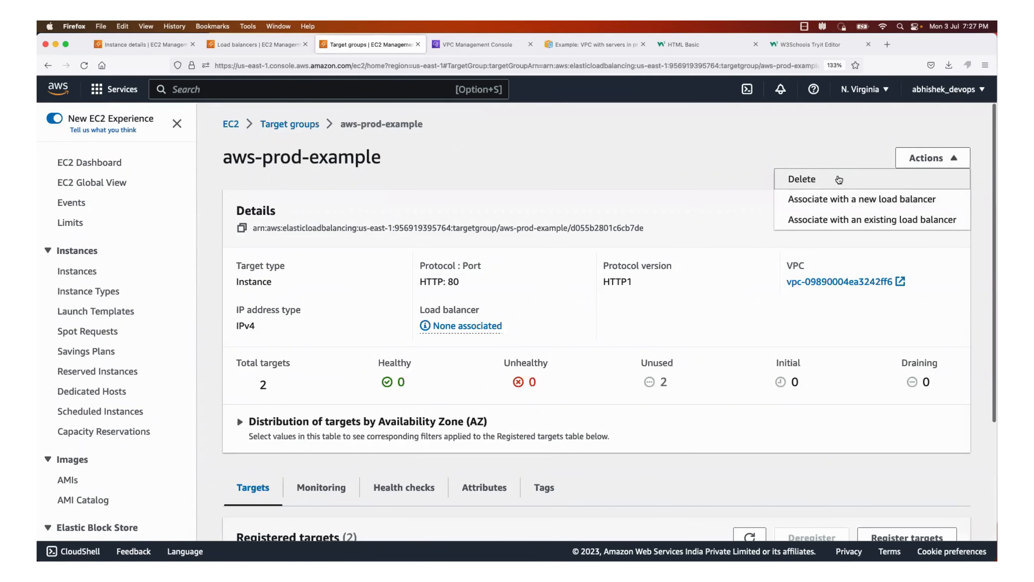
scroll(617, 343, "down", 3)
scroll(615, 357, "down", 2)
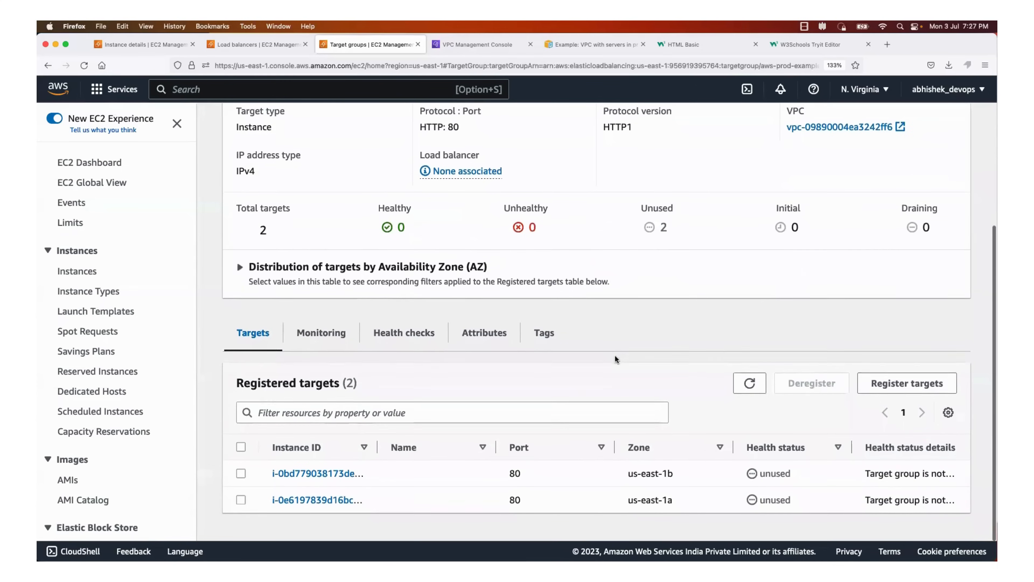
scroll(411, 300, "up", 1)
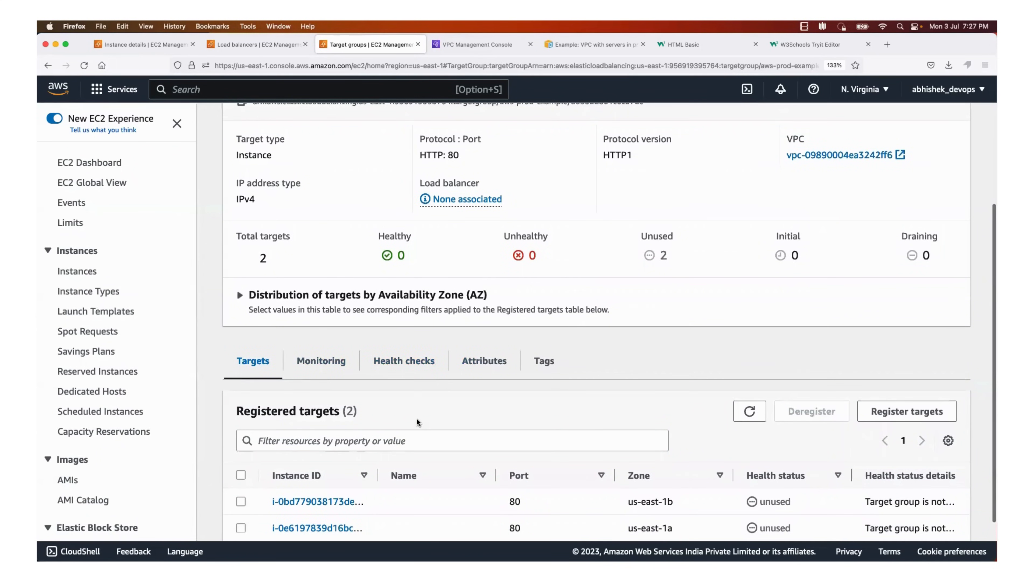
scroll(416, 417, "down", 1)
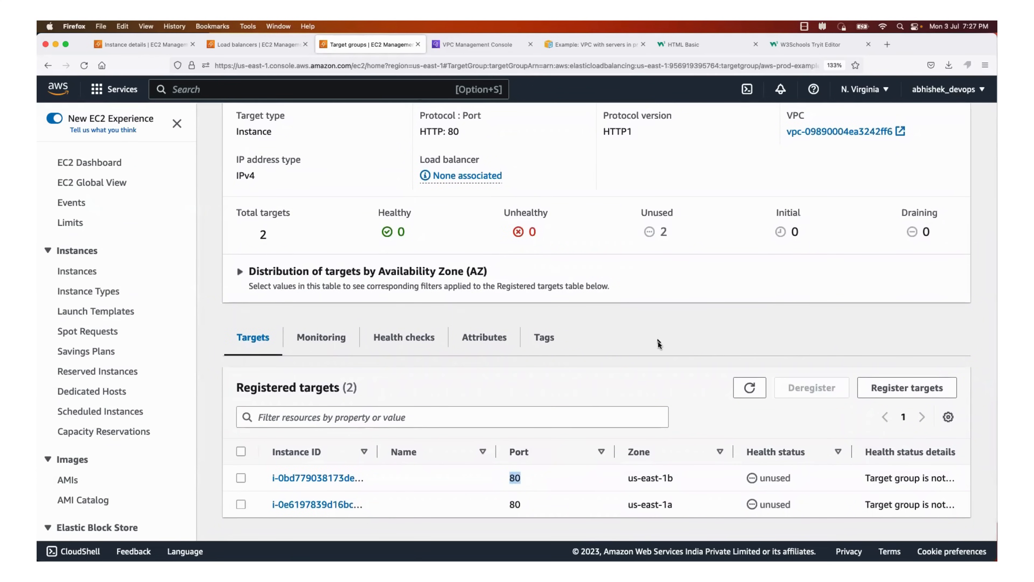
Delete the aws-prod-example target group and confirm the deletion
scroll(812, 193, "up", 5)
left_click(932, 158)
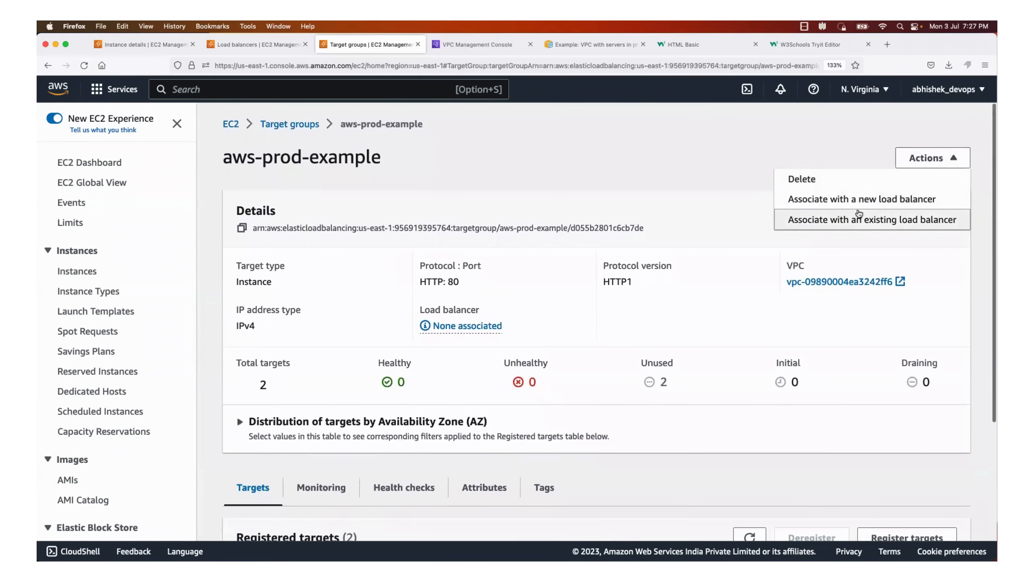
left_click(842, 187)
left_click(726, 423)
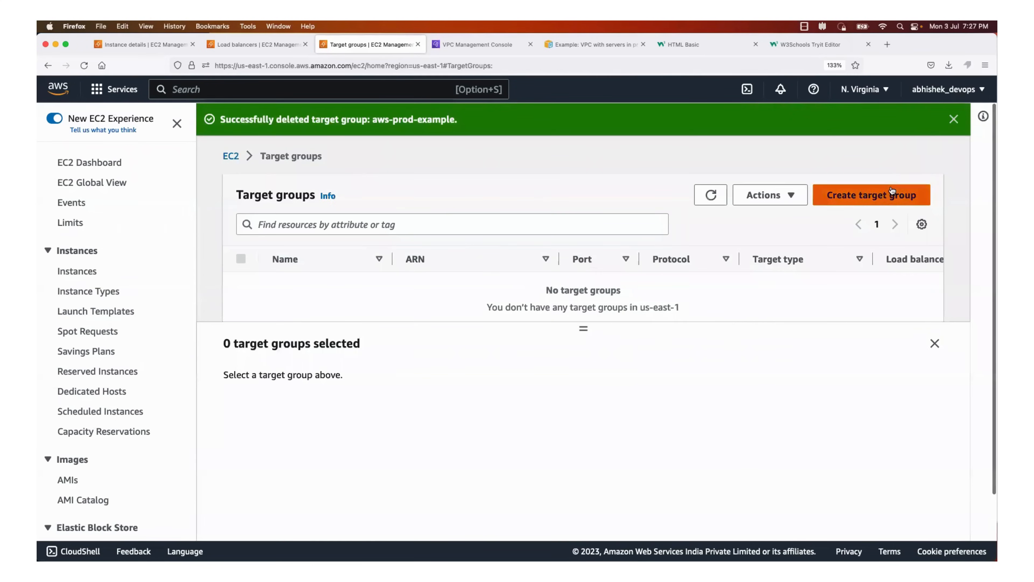
Start creating a new target group for instances and name it aws-prod-example
left_click(933, 147)
scroll(381, 325, "down", 10)
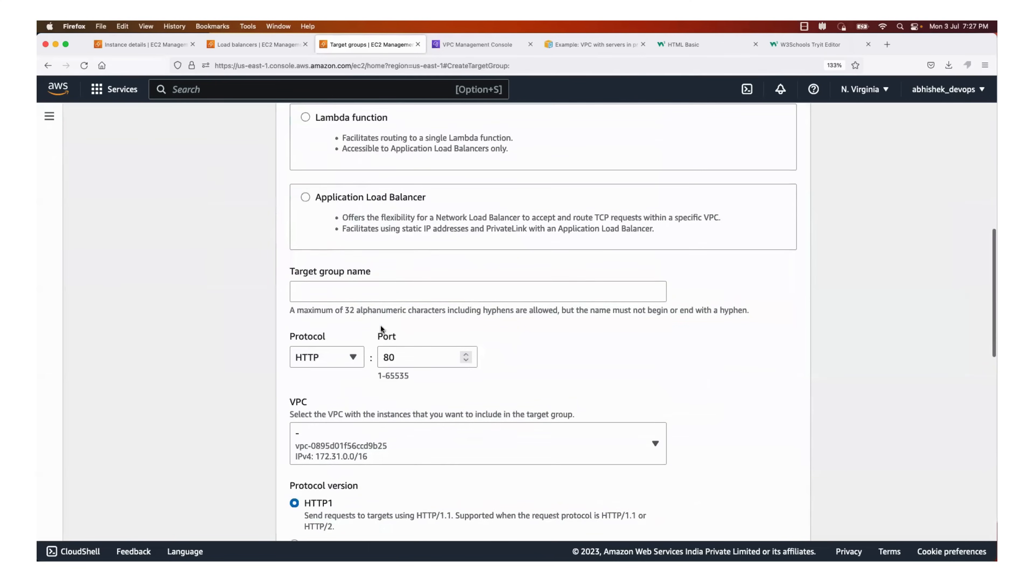
scroll(381, 326, "up", 5)
scroll(381, 326, "down", 2)
left_click(365, 322)
type("a")
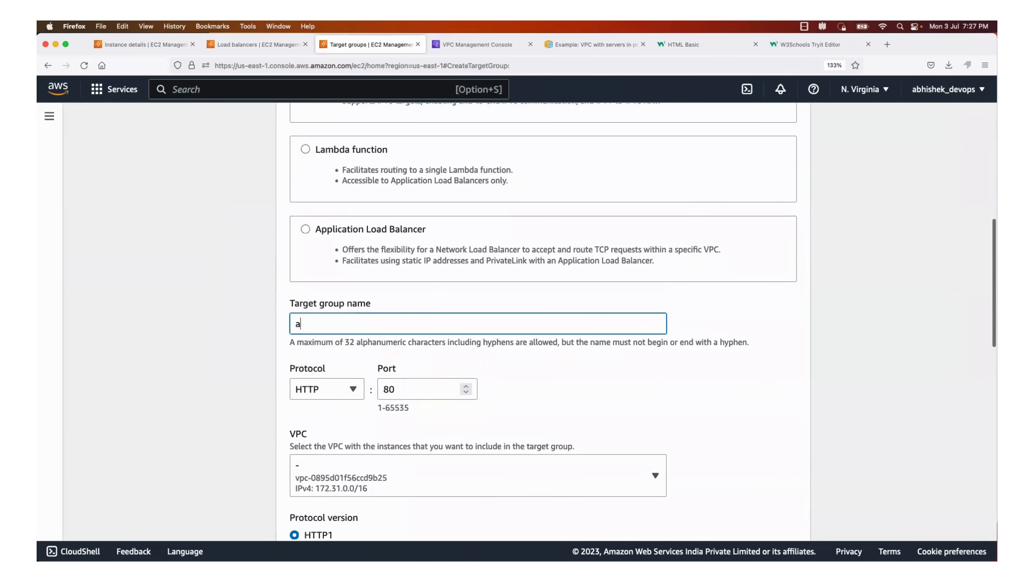
type("ws-pro")
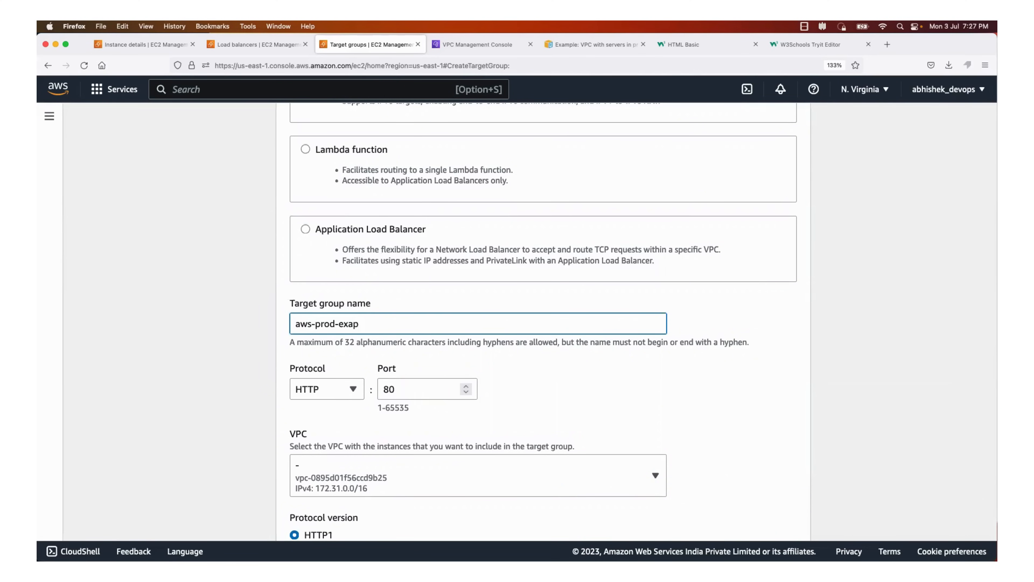
type("d-example")
Set the target group's port to 8000 and keep HTTP as its protocol
left_click(405, 392)
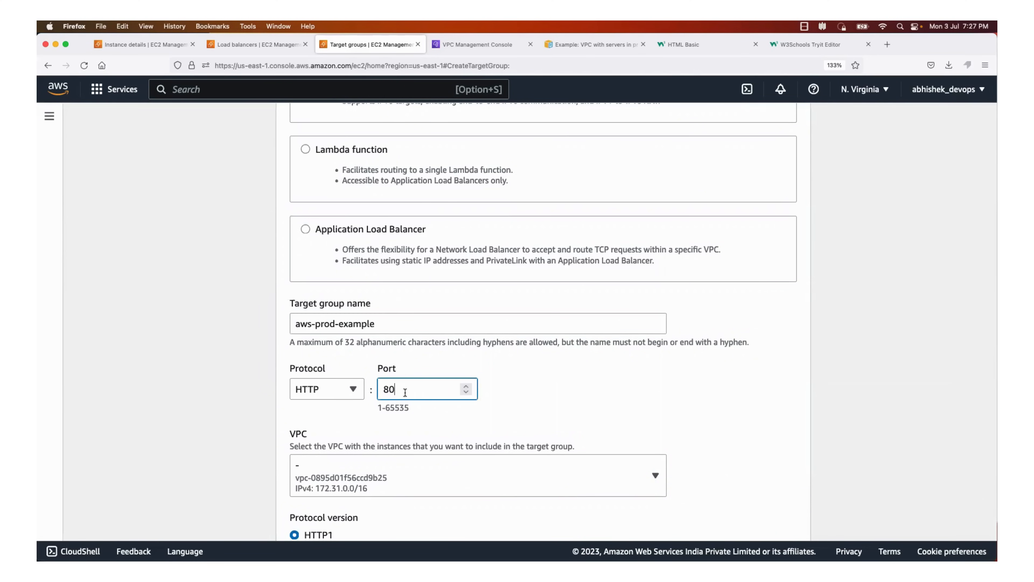
type("00")
scroll(478, 402, "down", 2)
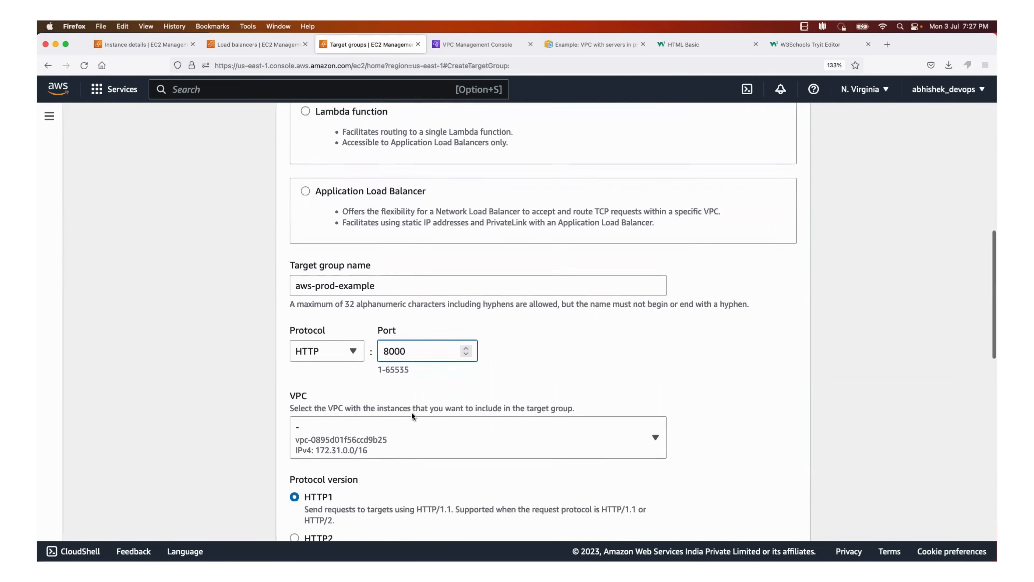
left_click(352, 342)
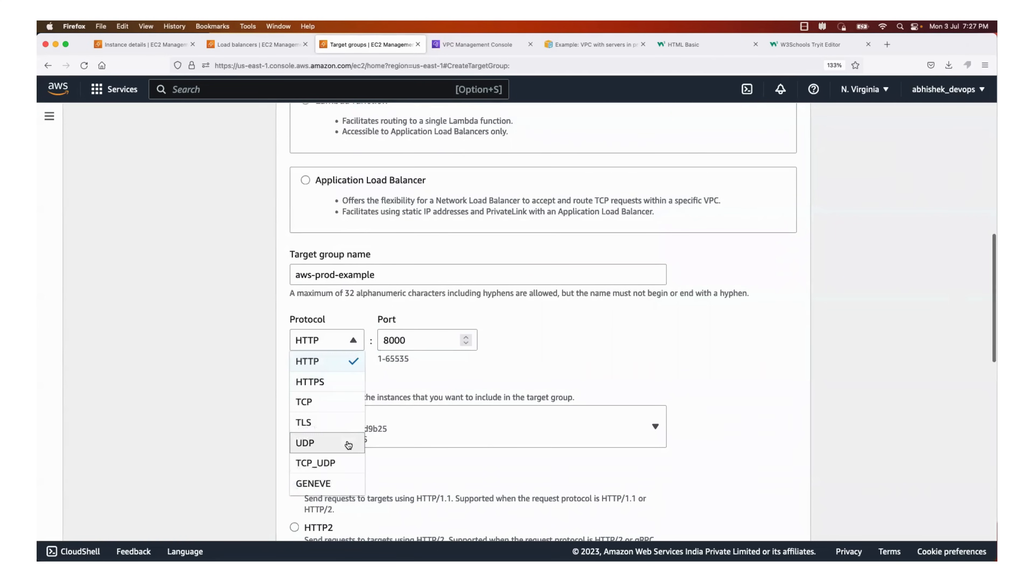
scroll(345, 440, "down", 3)
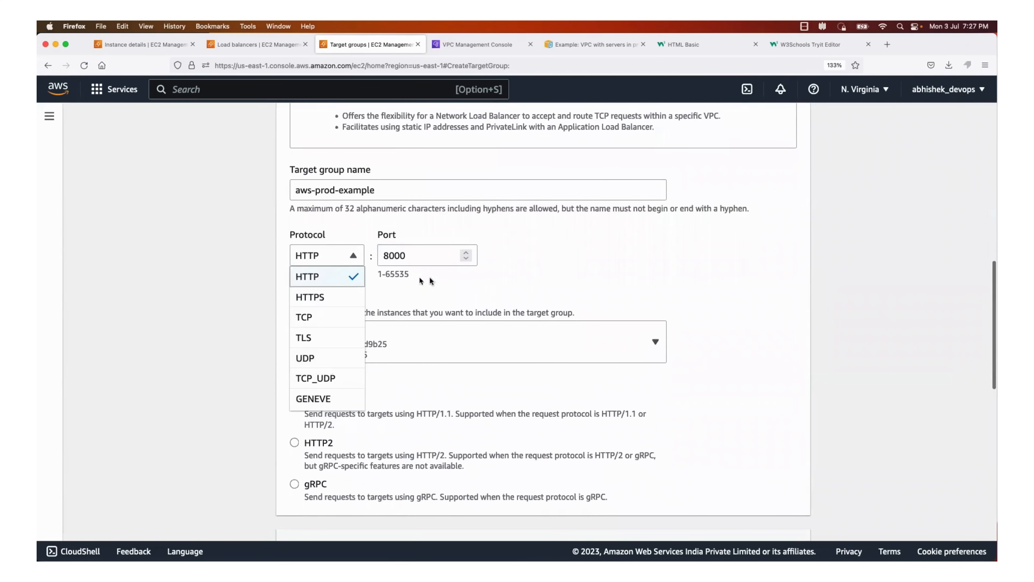
left_click(512, 277)
scroll(512, 281, "down", 3)
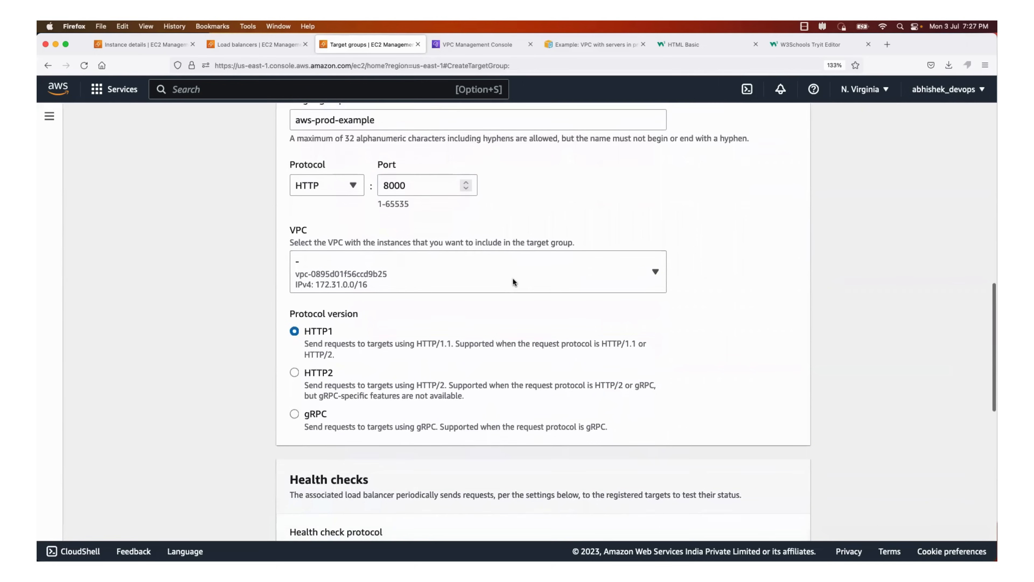
Choose aws-prod-example-vpc as the target group's VPC and continue to target registration
left_click(524, 253)
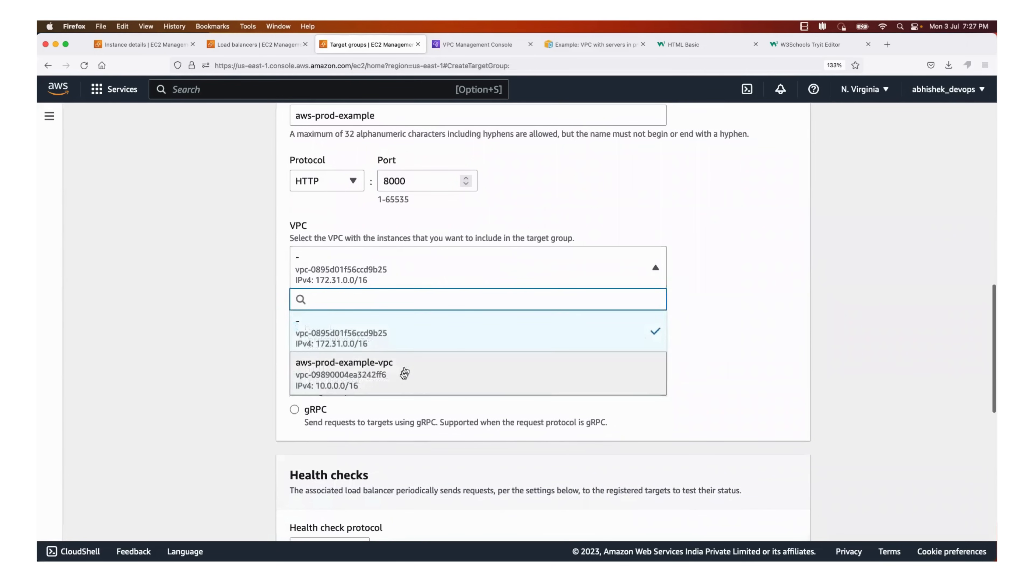
left_click(401, 373)
scroll(400, 375, "down", 5)
scroll(399, 373, "down", 5)
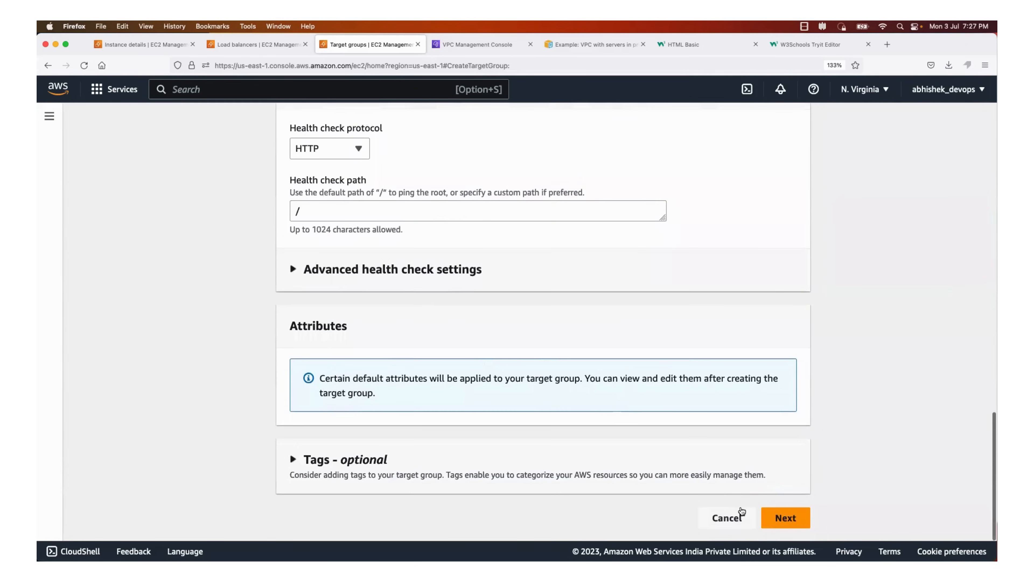
left_click(784, 517)
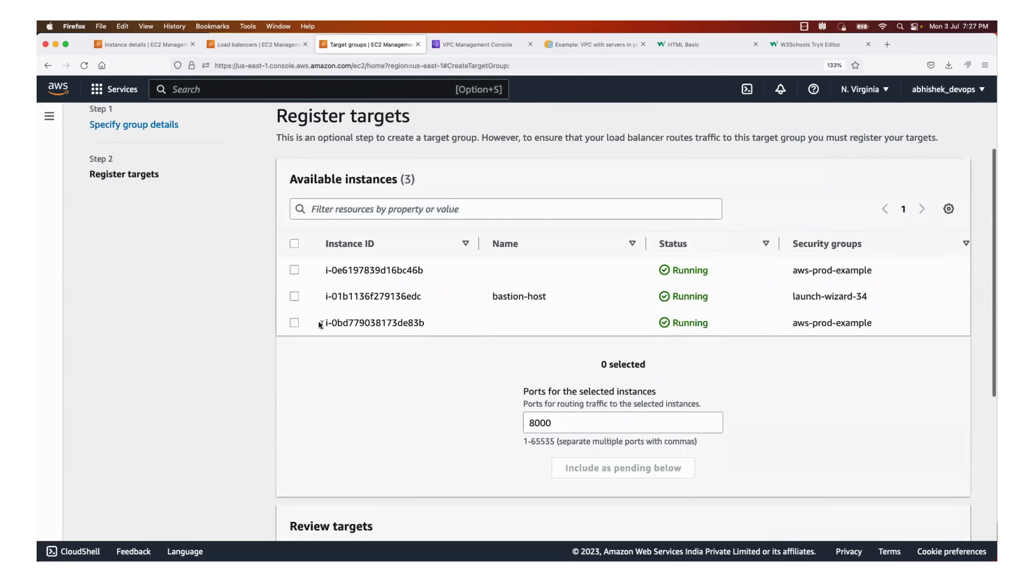
Include the two aws-prod-example instances as pending targets on port 8000, leaving out bastion-host, and create the target group
left_click(294, 322)
left_click(294, 270)
scroll(681, 448, "down", 6)
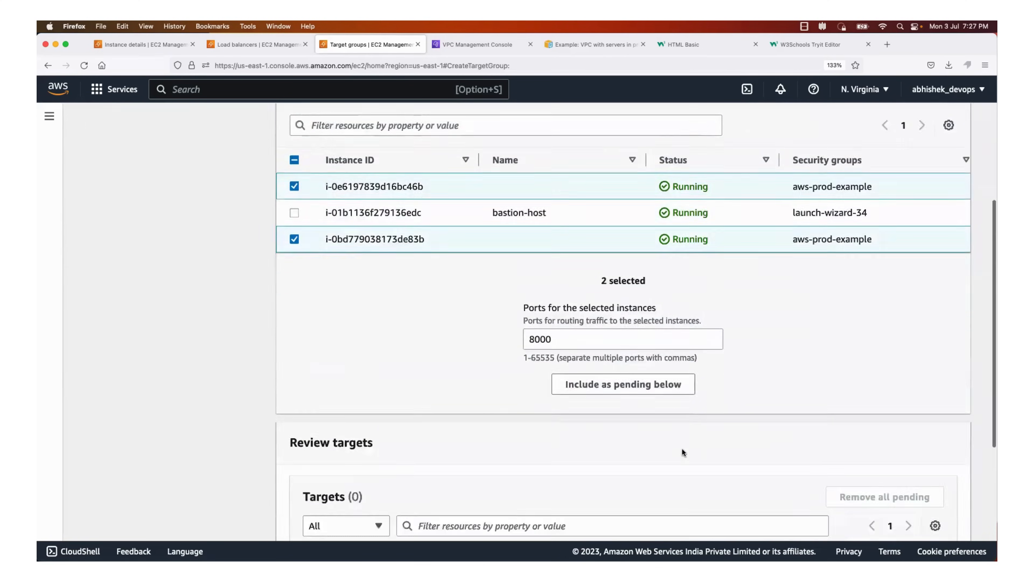
left_click(903, 515)
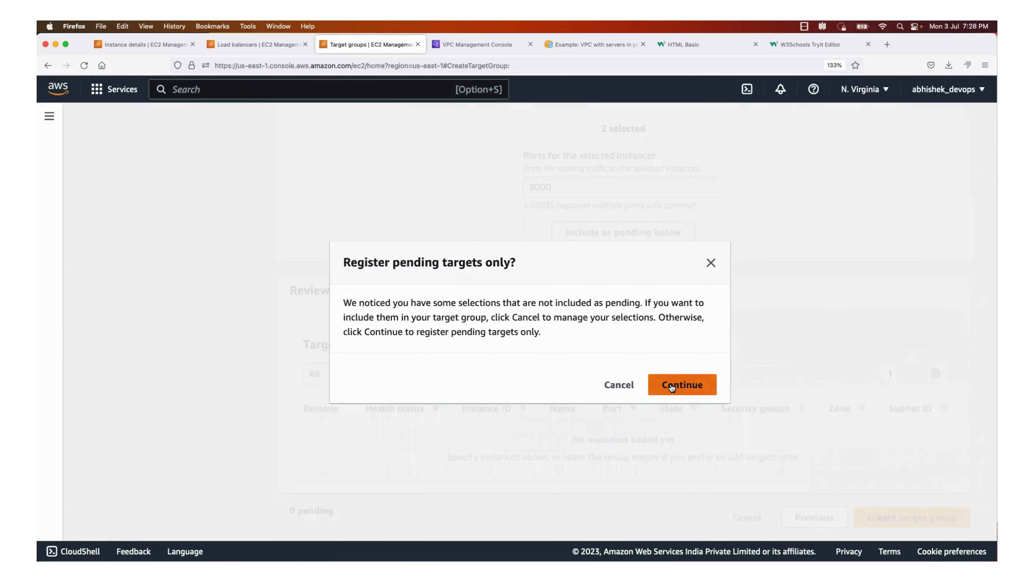
left_click(710, 262)
left_click(603, 232)
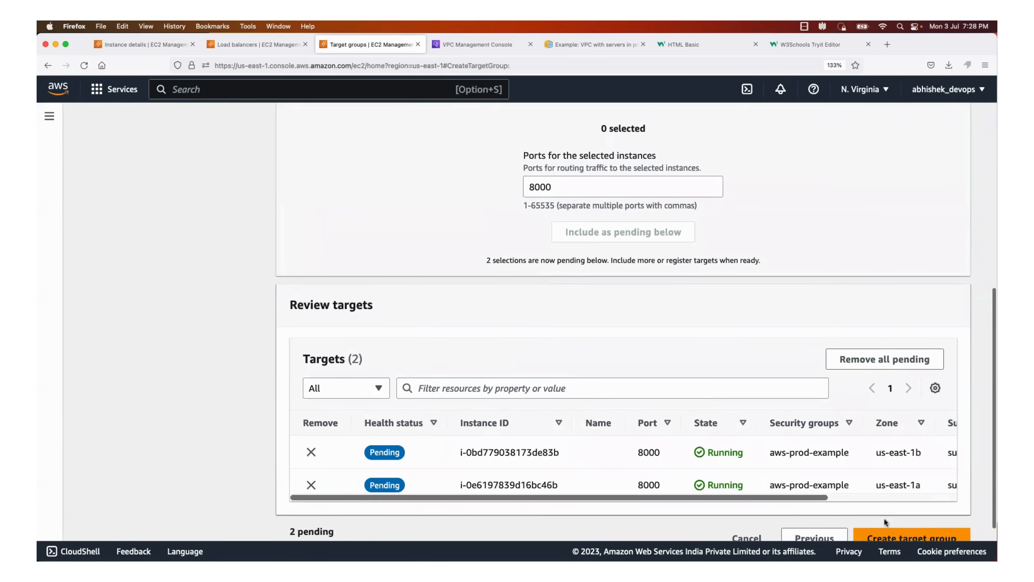
left_click(881, 537)
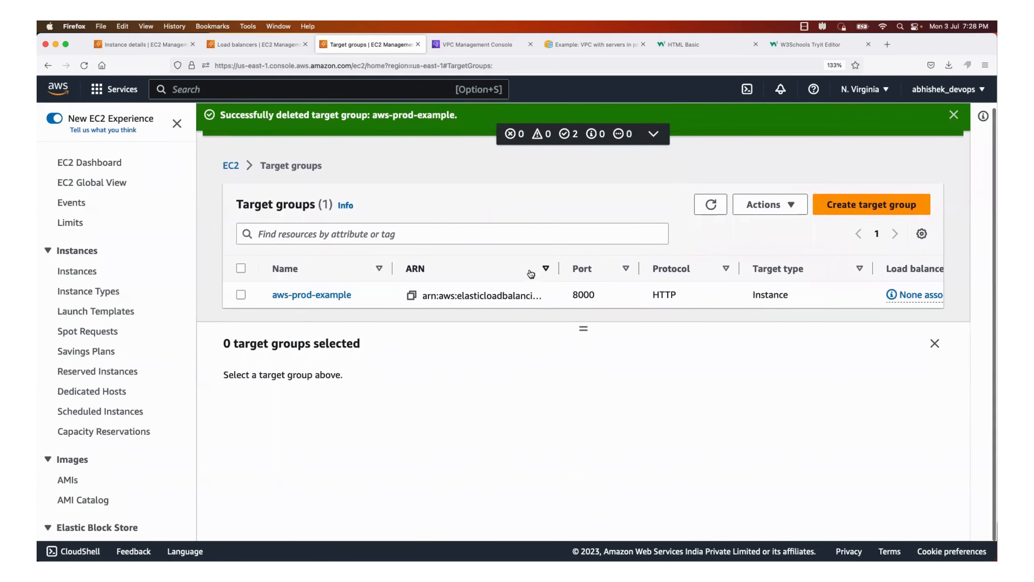
Check the new target group's port and details, and look for it among the listener's forwarding targets in the open load balancer form
scroll(539, 279, "right", 5)
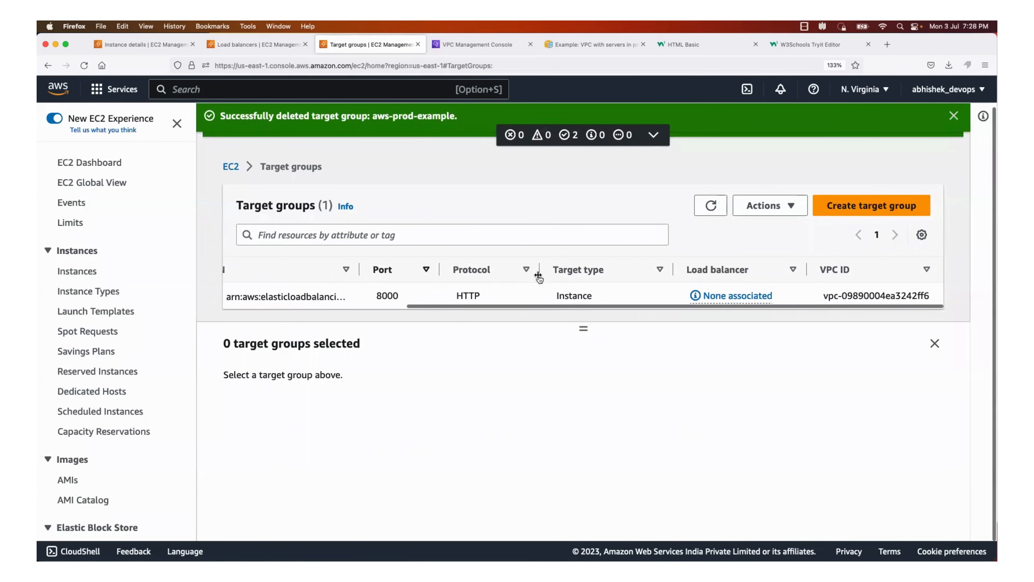
scroll(537, 274, "left", 5)
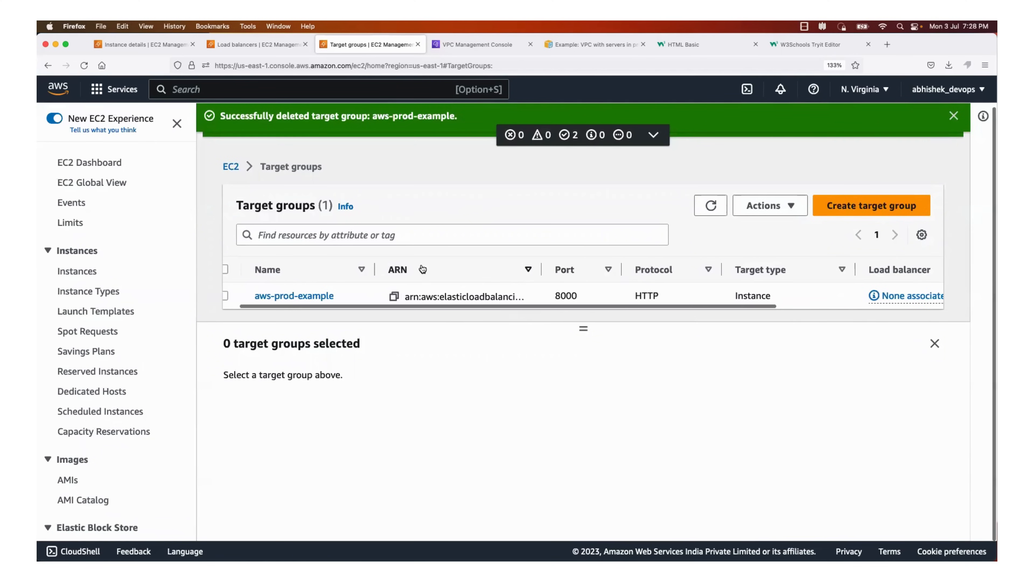
scroll(423, 269, "left", 1)
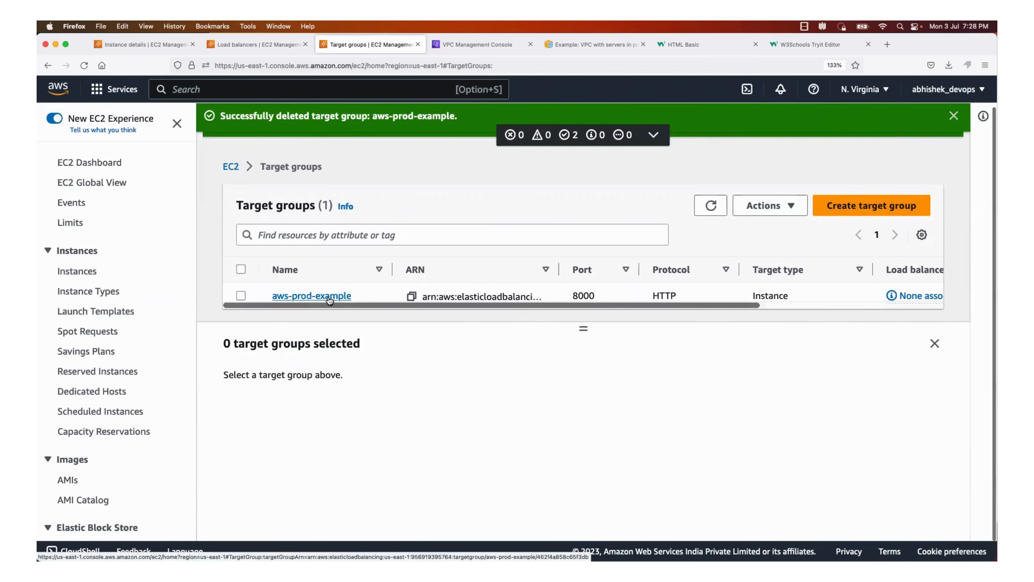
double_click(575, 295)
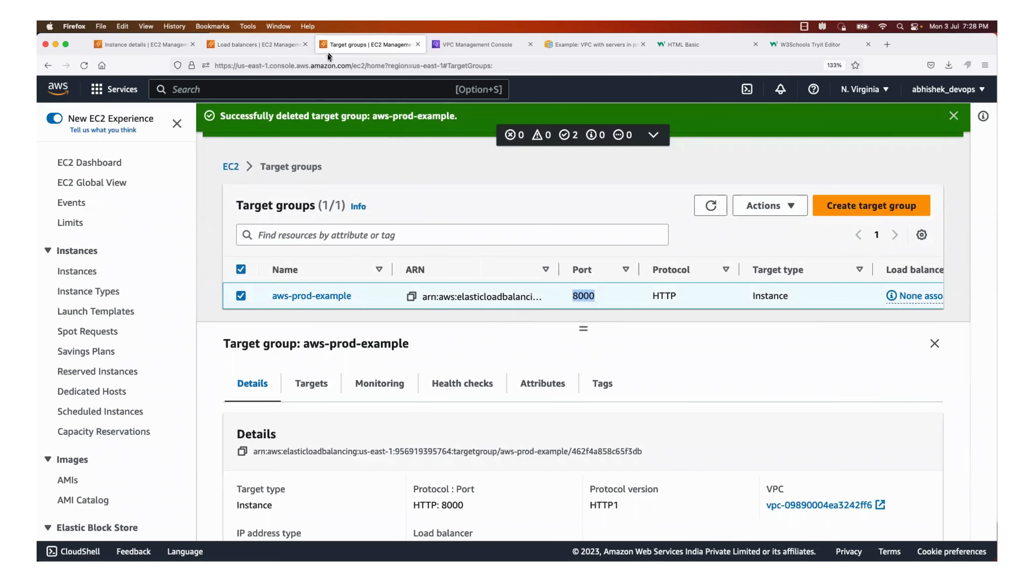
left_click(251, 44)
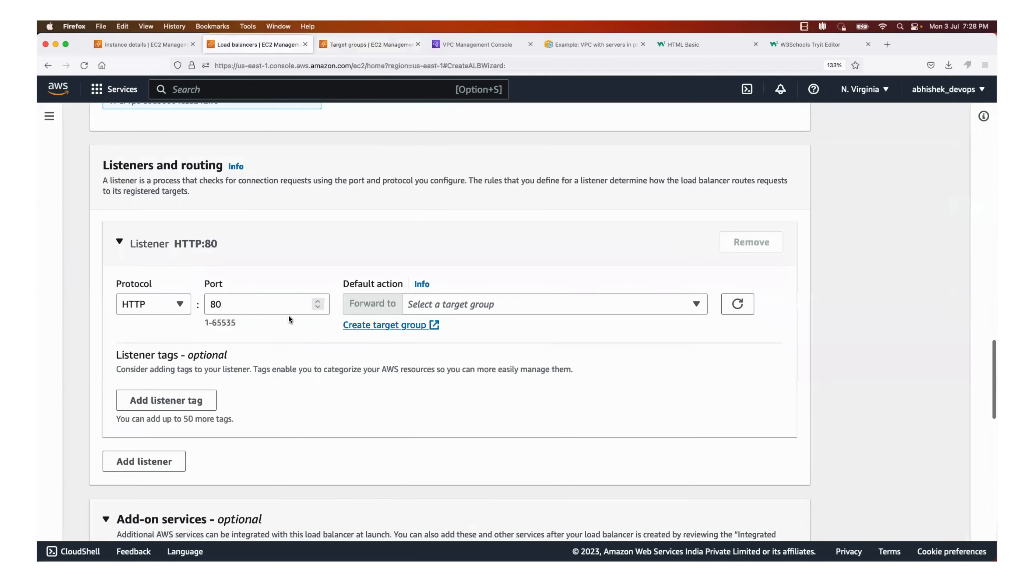
scroll(292, 310, "up", 2)
left_click(481, 355)
left_click(481, 353)
left_click(480, 353)
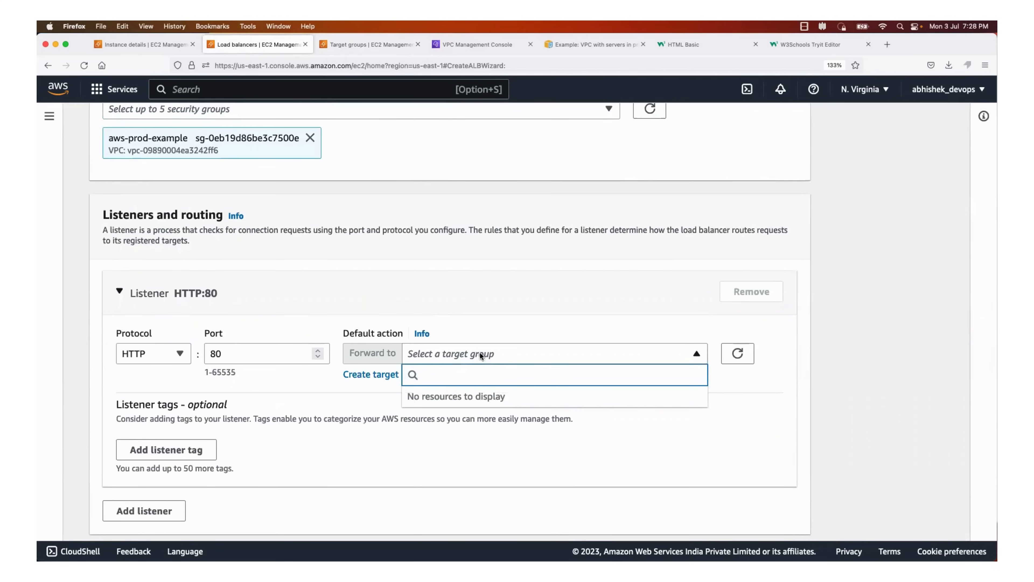
Abandon the open load balancer form and start a fresh internet-facing Application Load Balancer named aws-prod-example
scroll(331, 269, "up", 8)
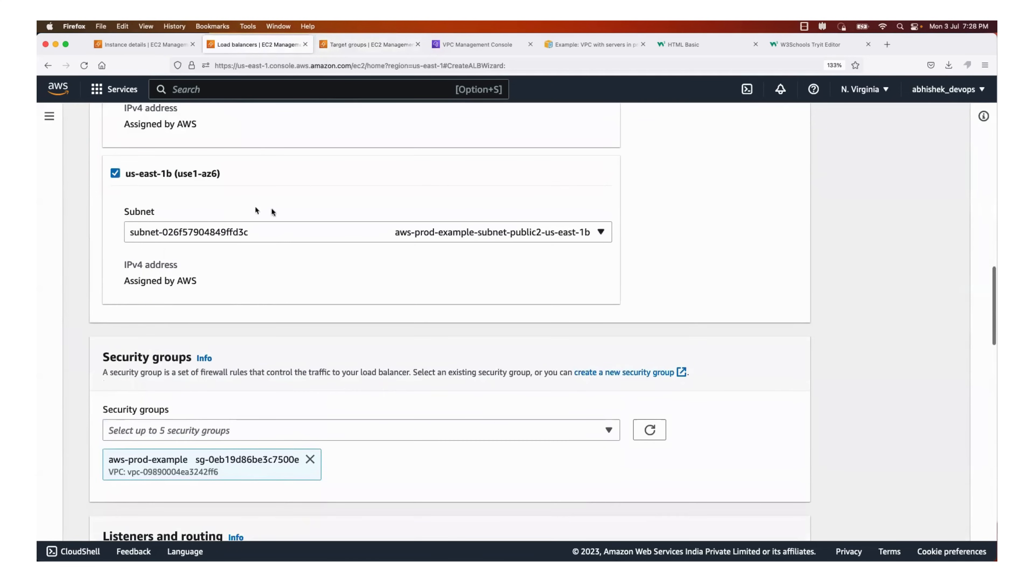
scroll(240, 212, "up", 15)
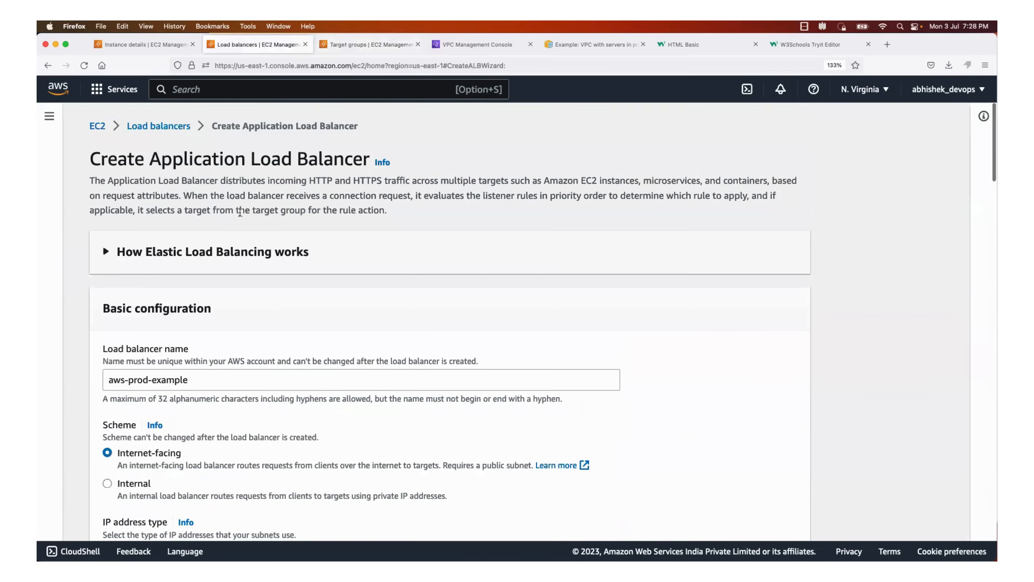
left_click(175, 125)
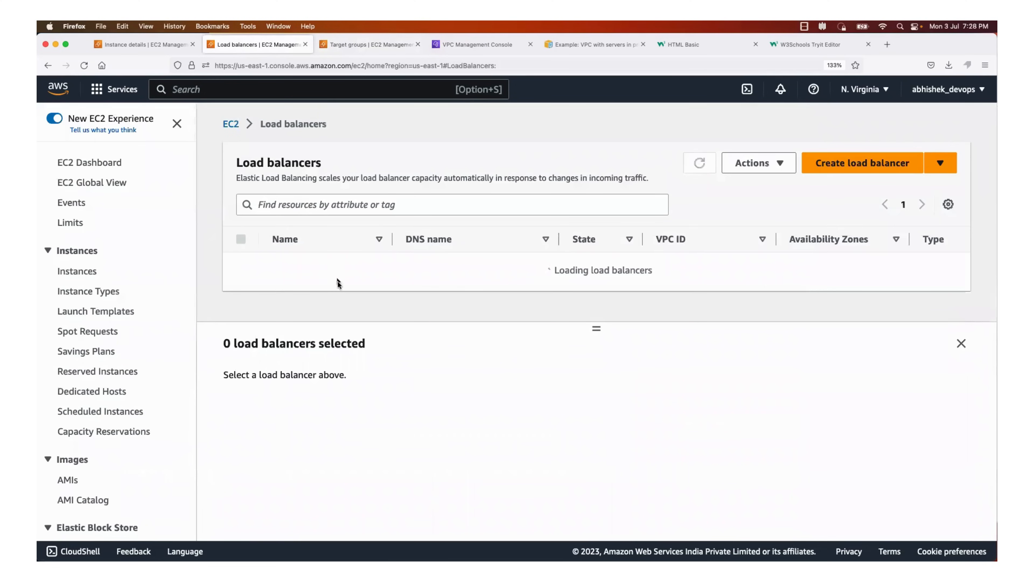
left_click(821, 163)
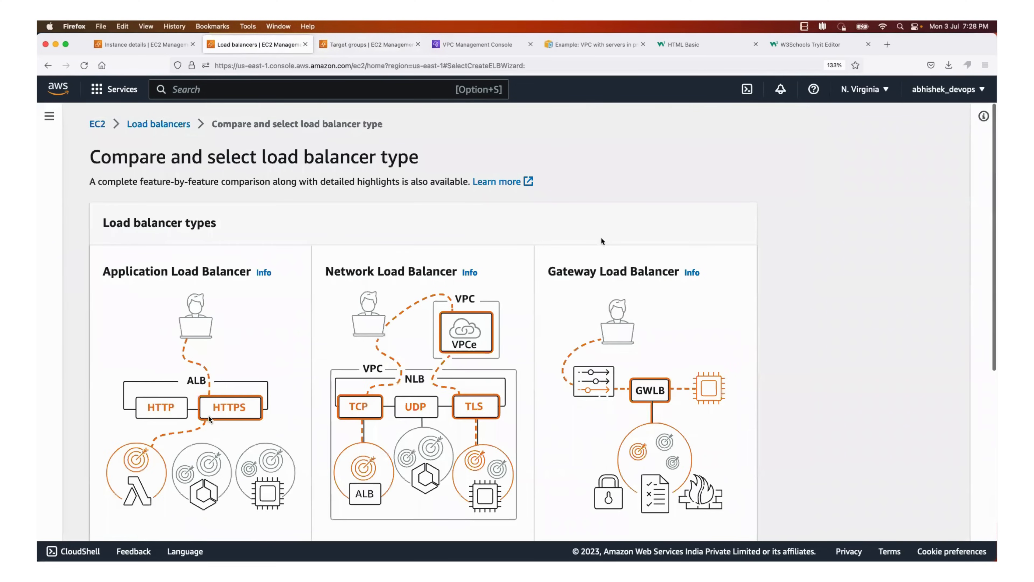
scroll(209, 416, "down", 8)
left_click(134, 416)
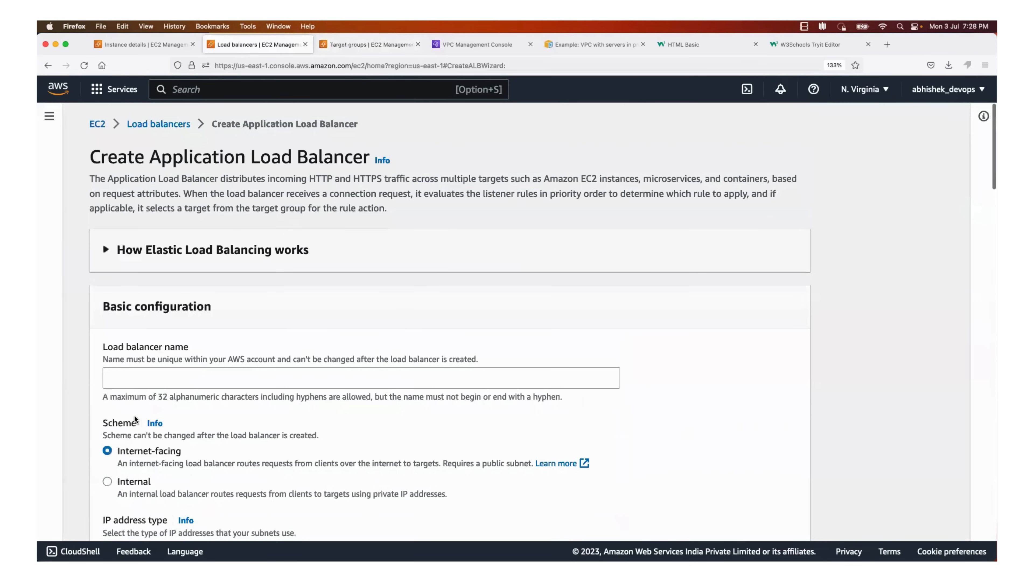
left_click(164, 386)
type("aws-prod-example")
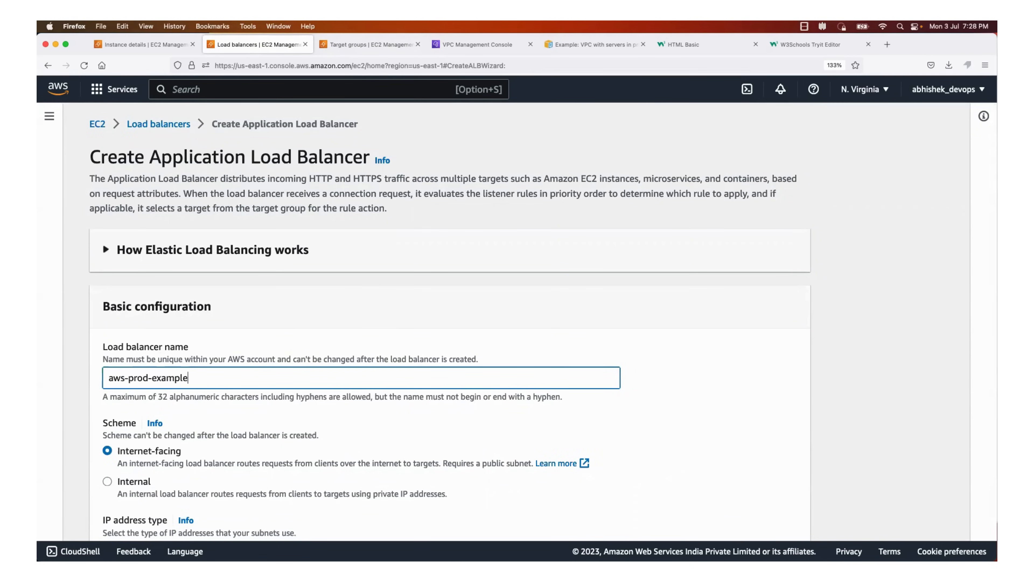
Select aws-prod-example-vpc as the VPC in the load balancer's network mapping
scroll(160, 311, "down", 3)
scroll(160, 310, "down", 4)
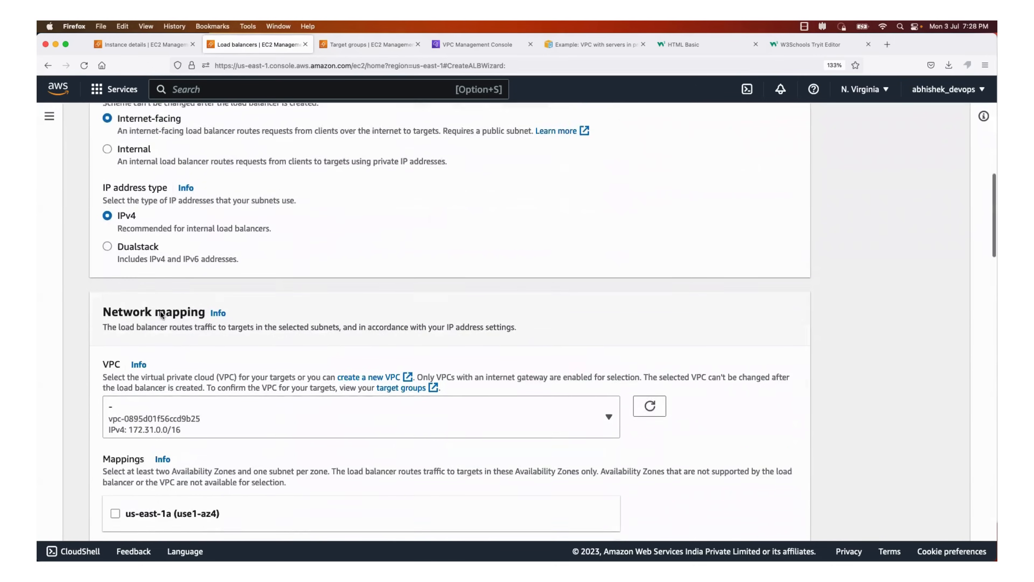
scroll(160, 310, "down", 4)
left_click(336, 273)
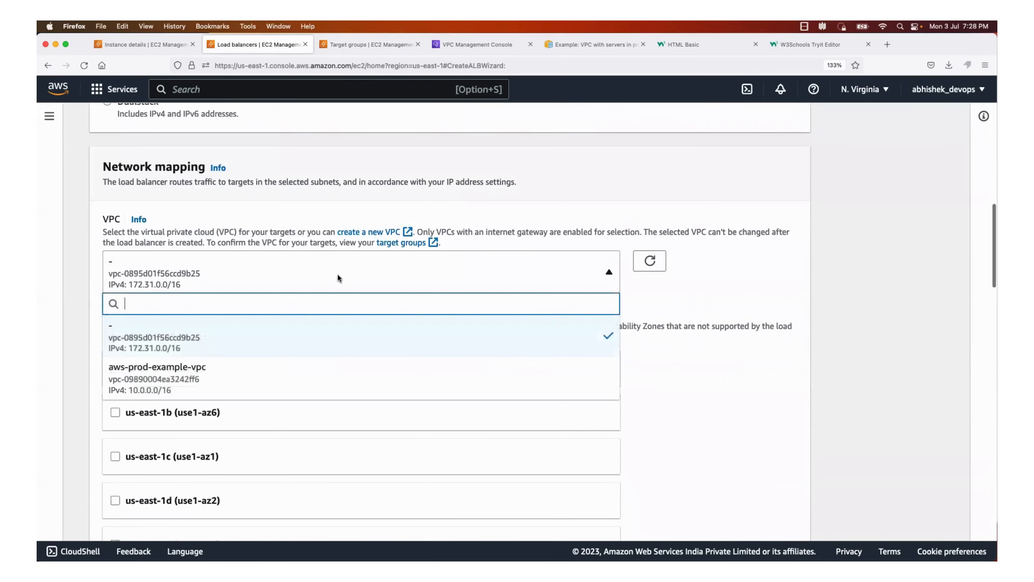
left_click(227, 369)
Map the load balancer to us-east-1a and us-east-1b, choosing the public subnet for us-east-1b
scroll(219, 382, "down", 3)
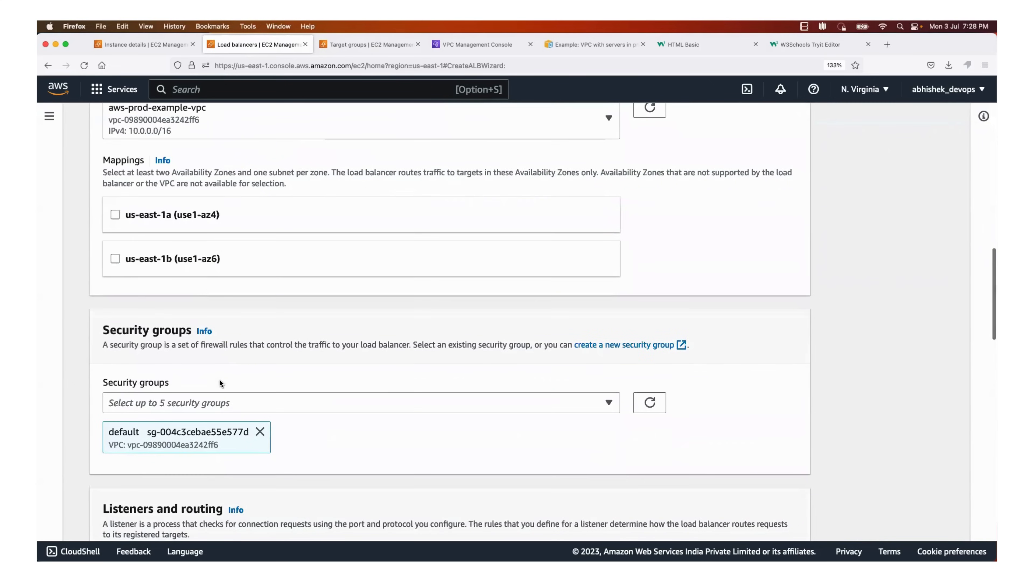
left_click(115, 215)
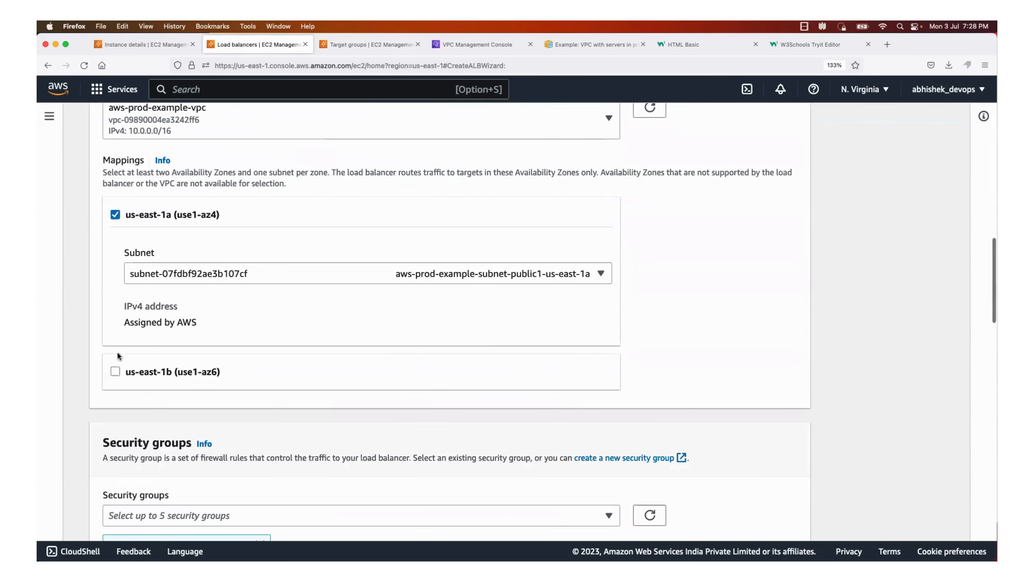
left_click(115, 371)
scroll(321, 347, "down", 2)
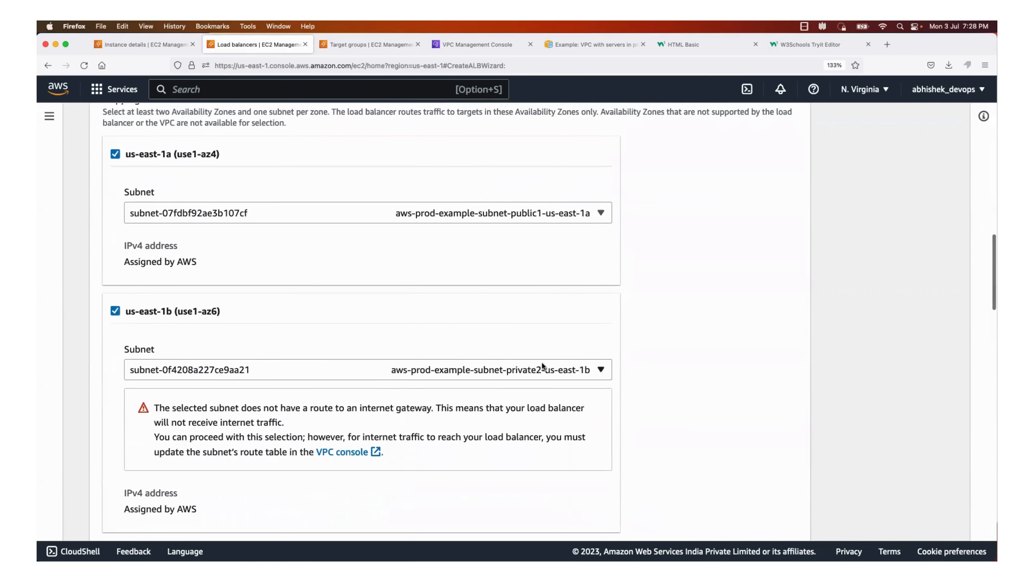
left_click(541, 362)
left_click(508, 407)
Add the aws-prod-example security group to the load balancer
scroll(508, 410, "down", 7)
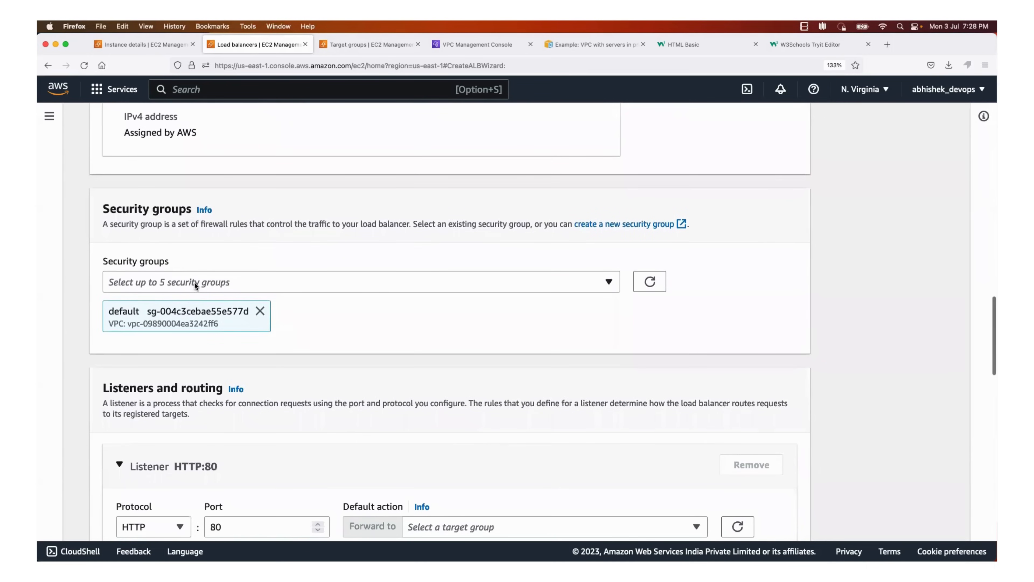
left_click(250, 287)
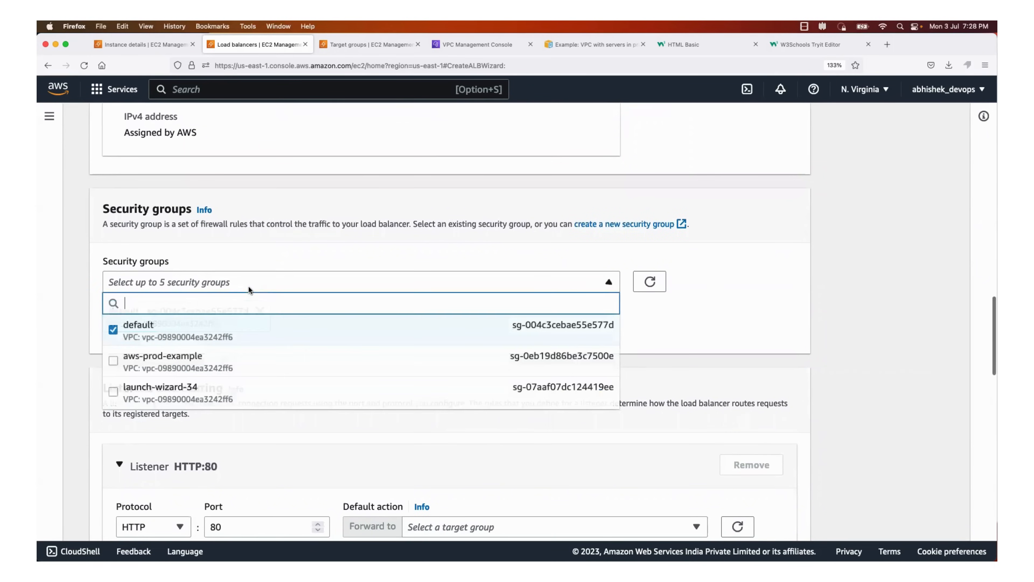
left_click(225, 368)
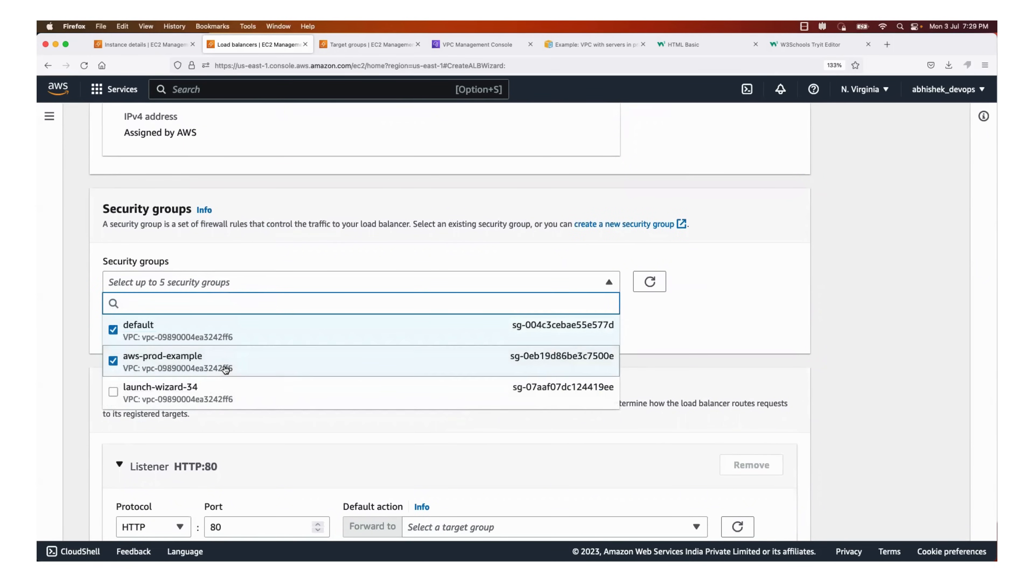
Deselect the default security group and set the HTTP port 80 listener to forward to the aws-prod-example target group
left_click(110, 337)
left_click(78, 339)
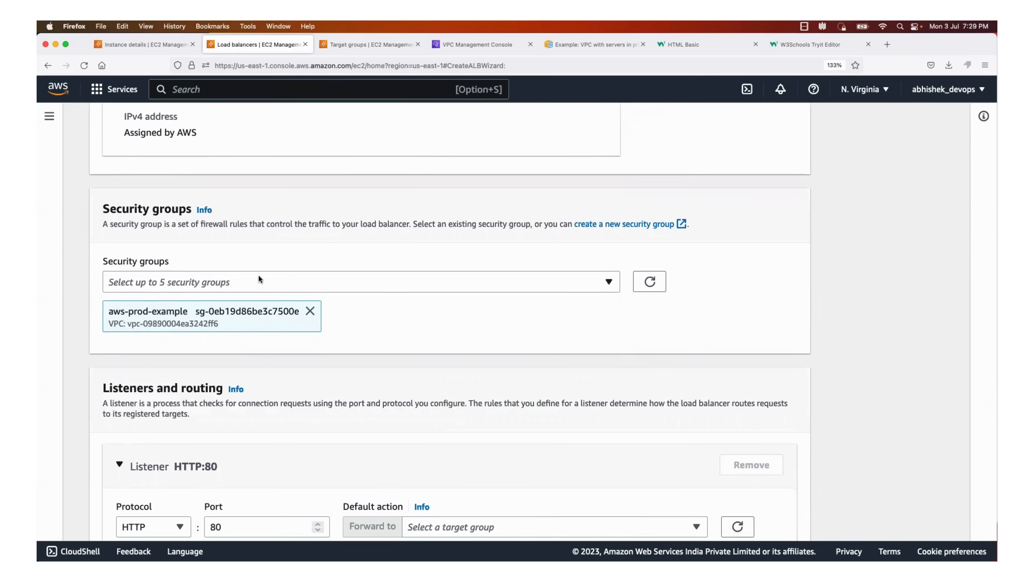
scroll(259, 279, "down", 7)
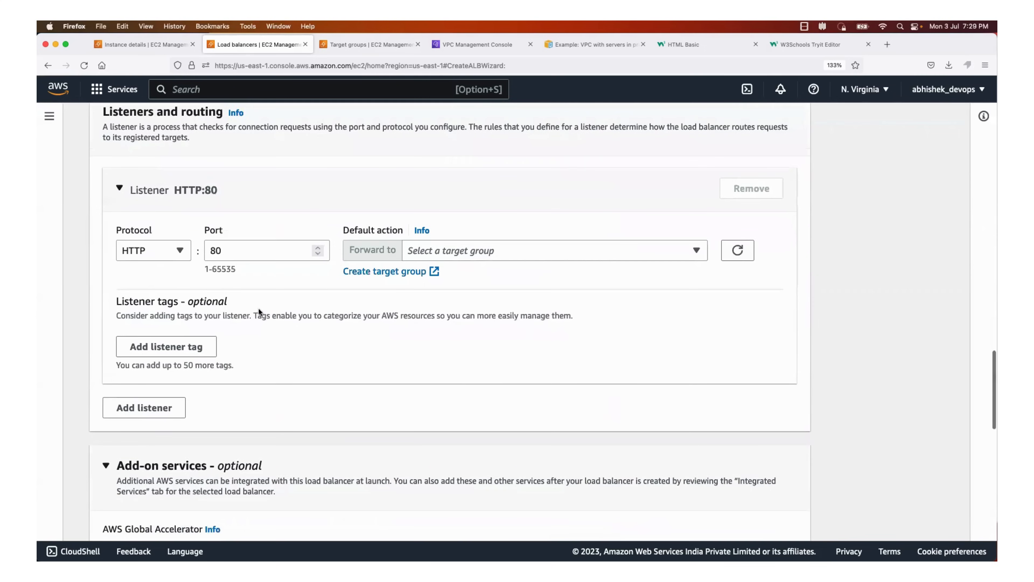
left_click_drag(236, 258, 212, 257)
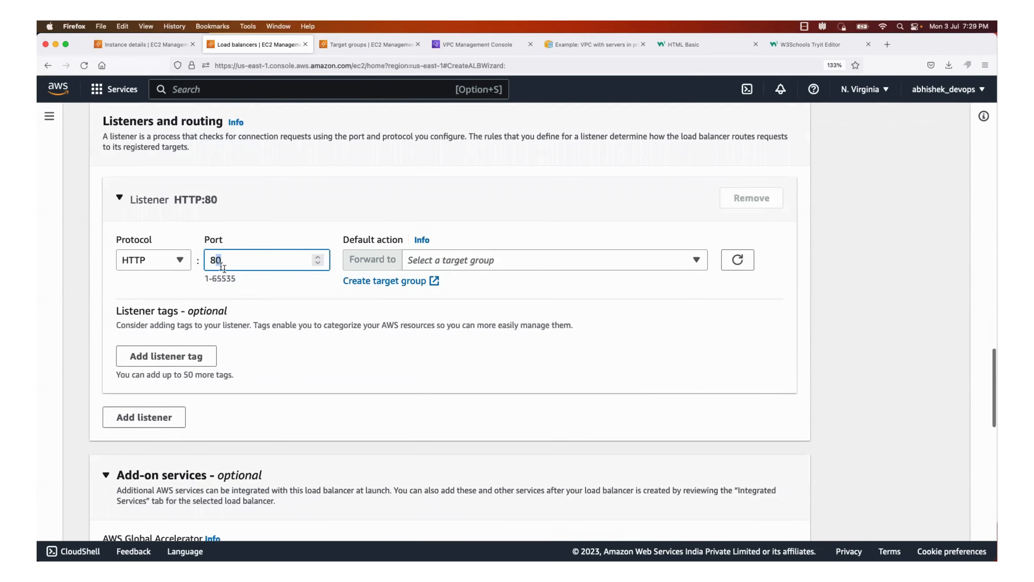
left_click(561, 261)
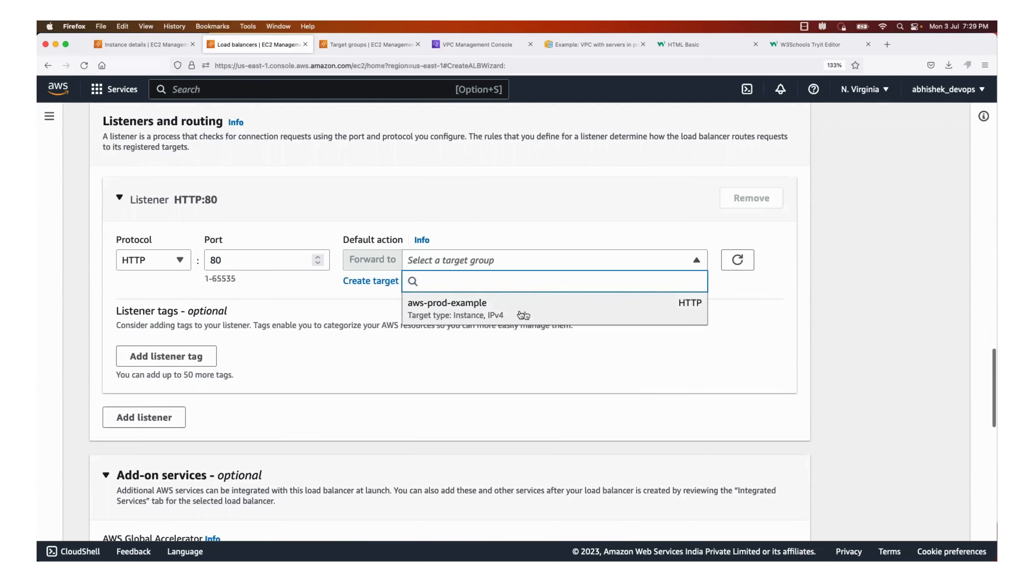
left_click(581, 306)
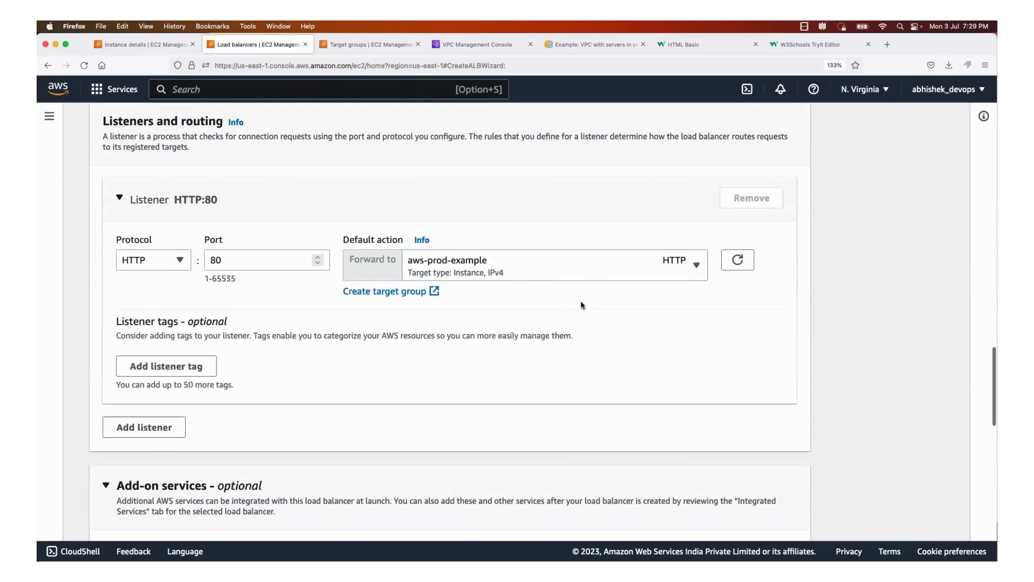
Try port 8000 for the load balancer's HTTP listener, and set it back to port 80
left_click(247, 256)
type("00")
scroll(247, 256, "up", 2)
scroll(449, 322, "up", 2)
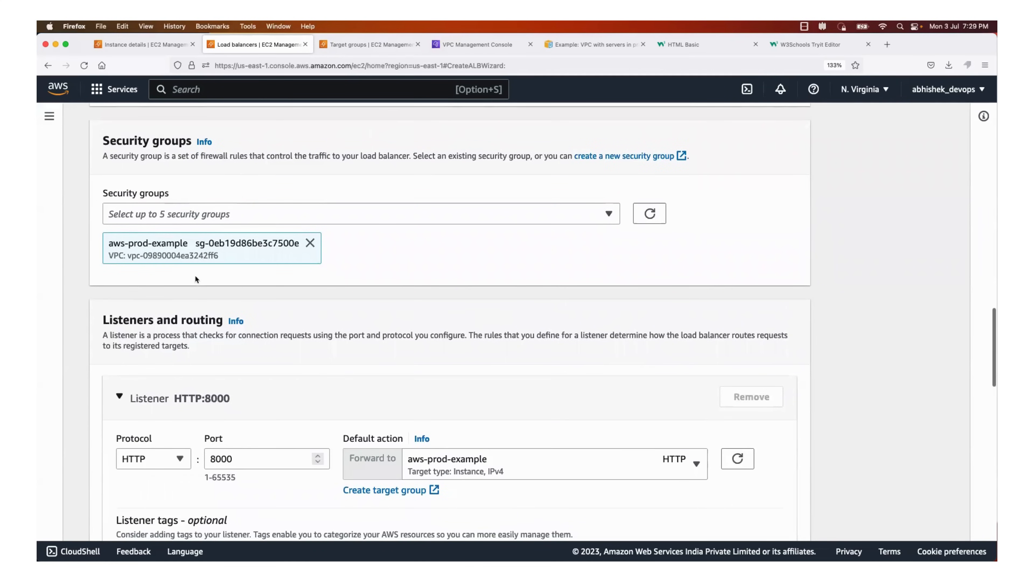
scroll(194, 279, "down", 2)
left_click(244, 389)
left_click(302, 406)
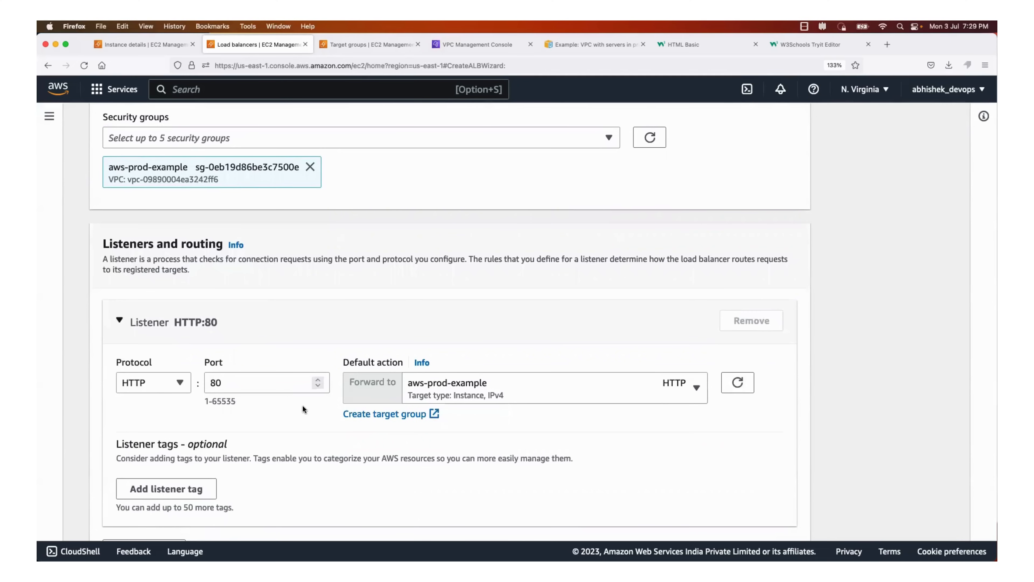
Review the load balancer's listener settings and configuration summary, and create the load balancer
scroll(302, 405, "down", 2)
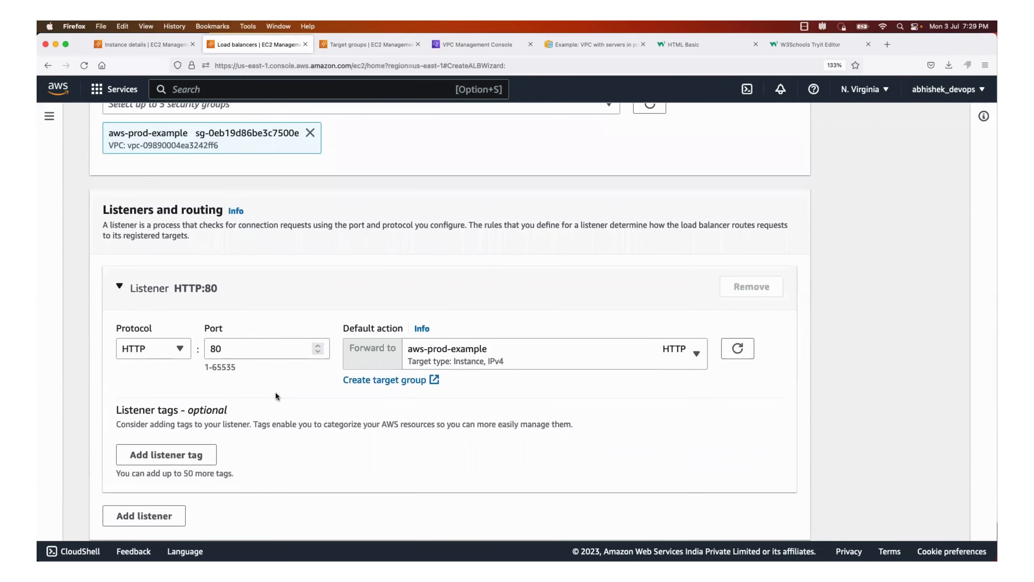
scroll(276, 394, "down", 10)
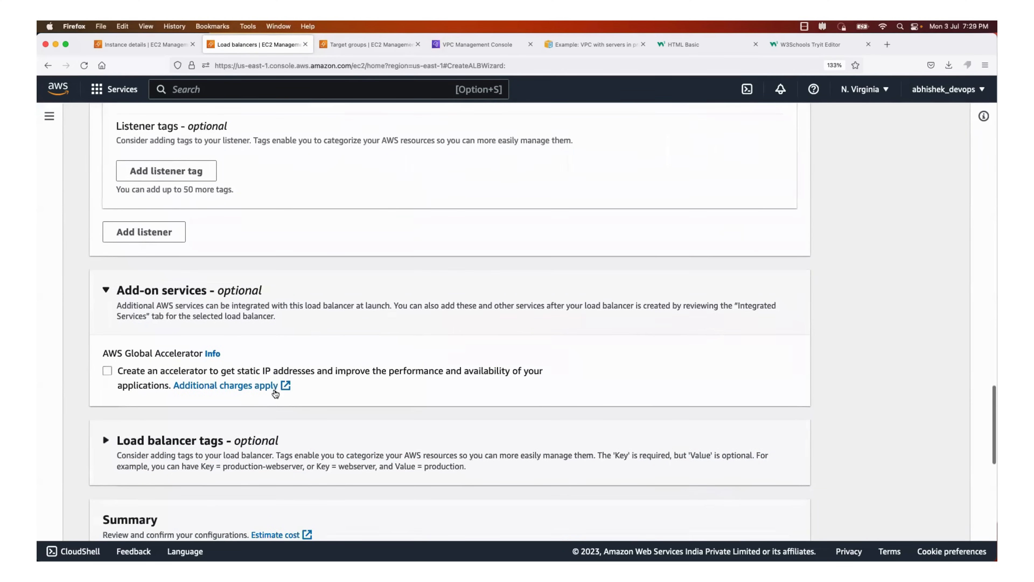
scroll(221, 448, "down", 6)
scroll(214, 353, "down", 12)
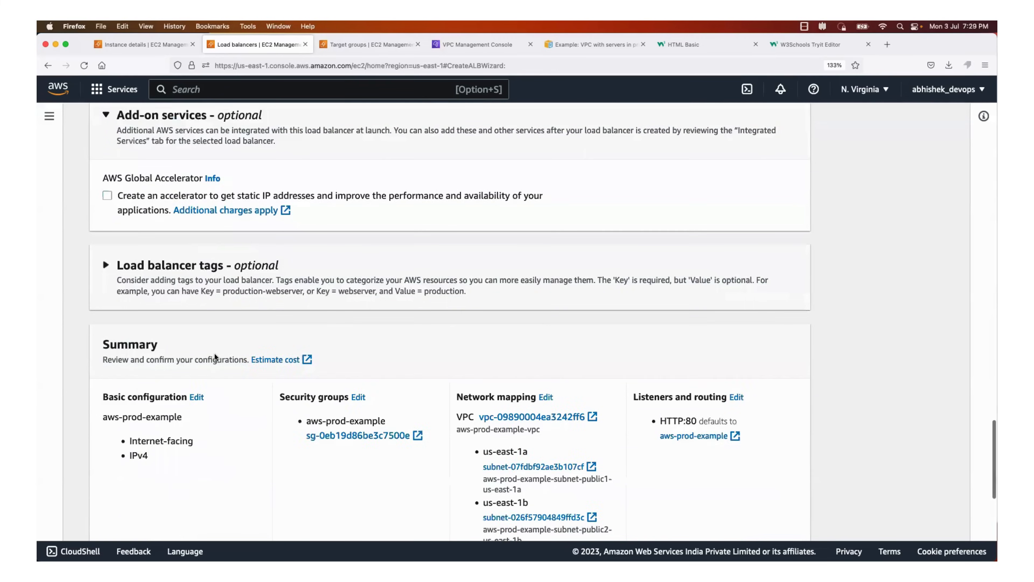
scroll(215, 353, "up", 15)
scroll(215, 353, "up", 16)
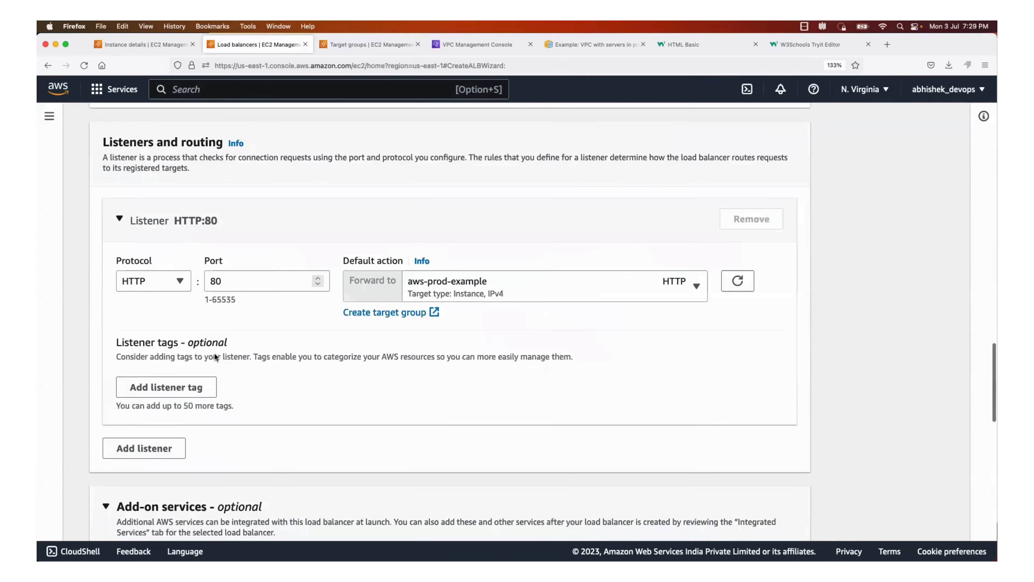
scroll(456, 325, "down", 20)
scroll(458, 341, "down", 6)
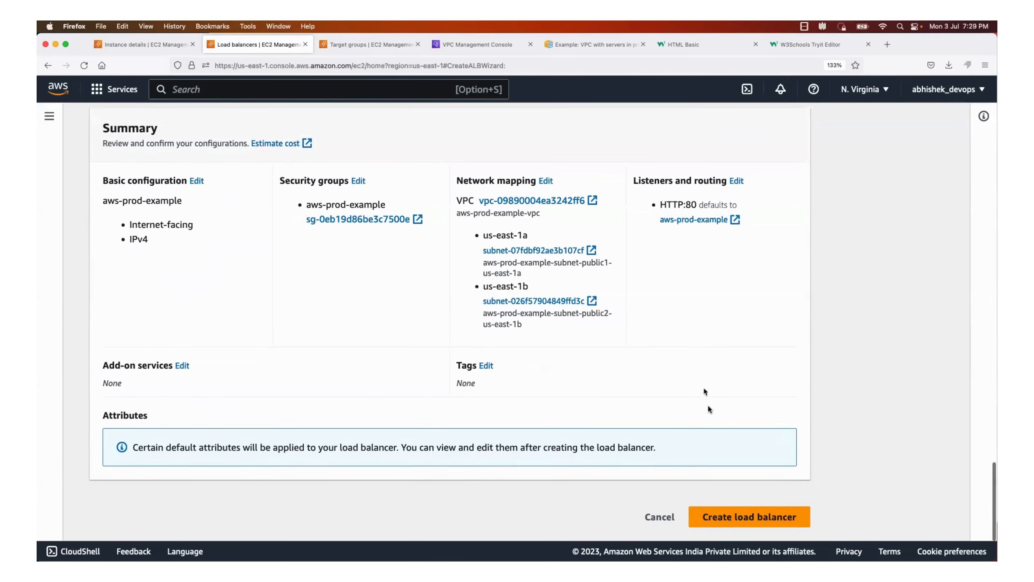
left_click(733, 517)
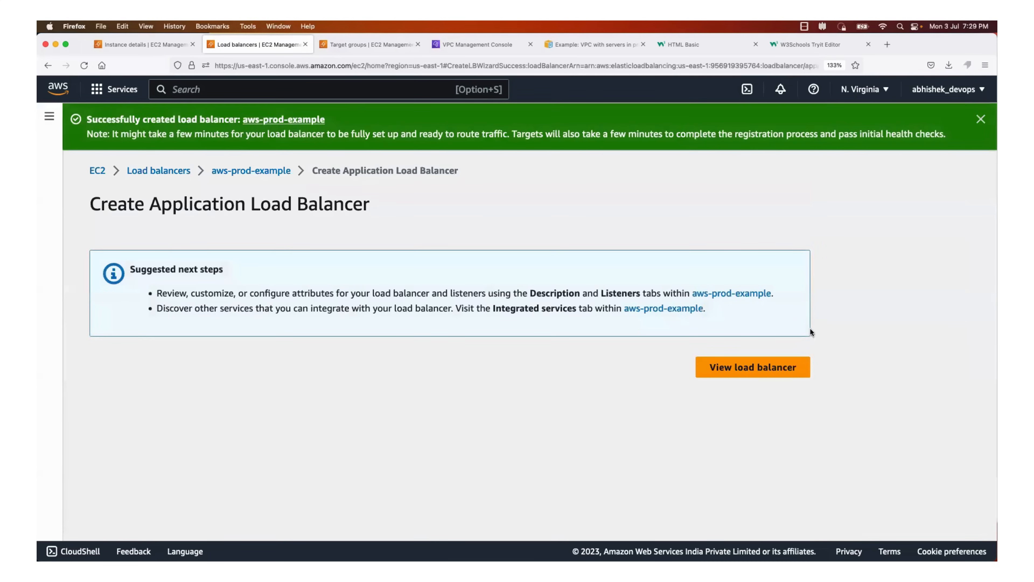
View the new aws-prod-example load balancer in the list and check its state
left_click(717, 376)
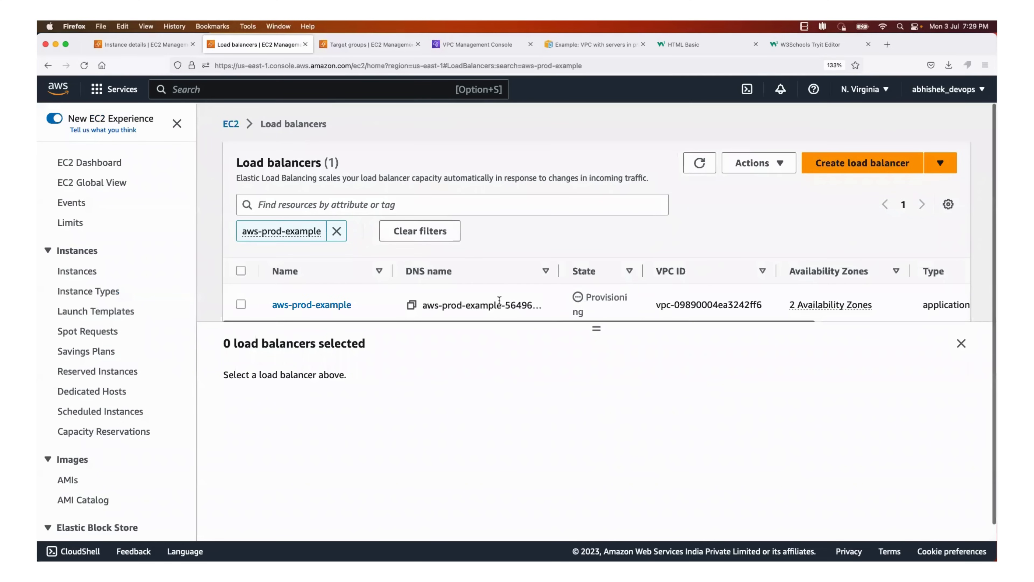
scroll(512, 262, "down", 1)
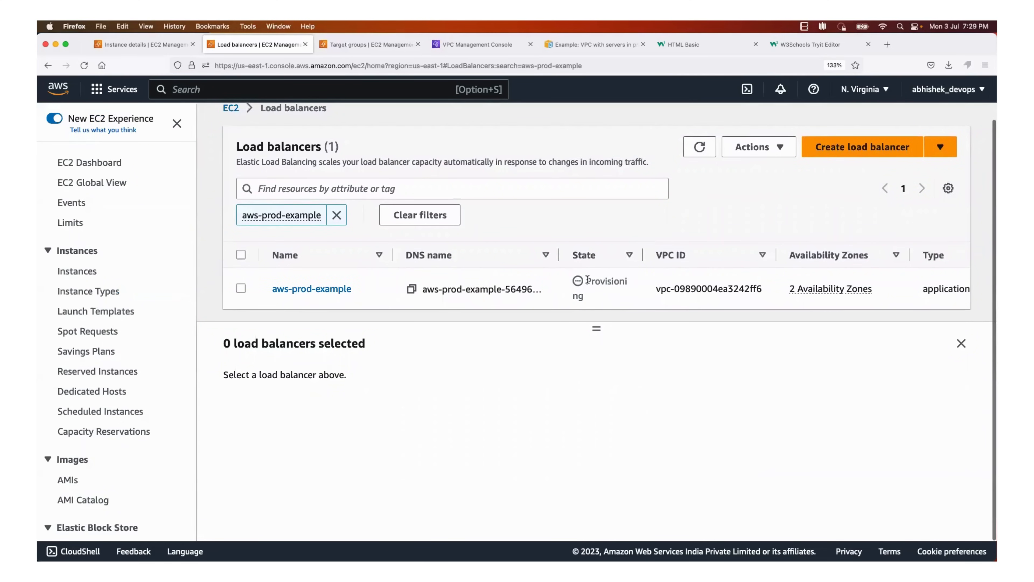
left_click_drag(587, 279, 608, 305)
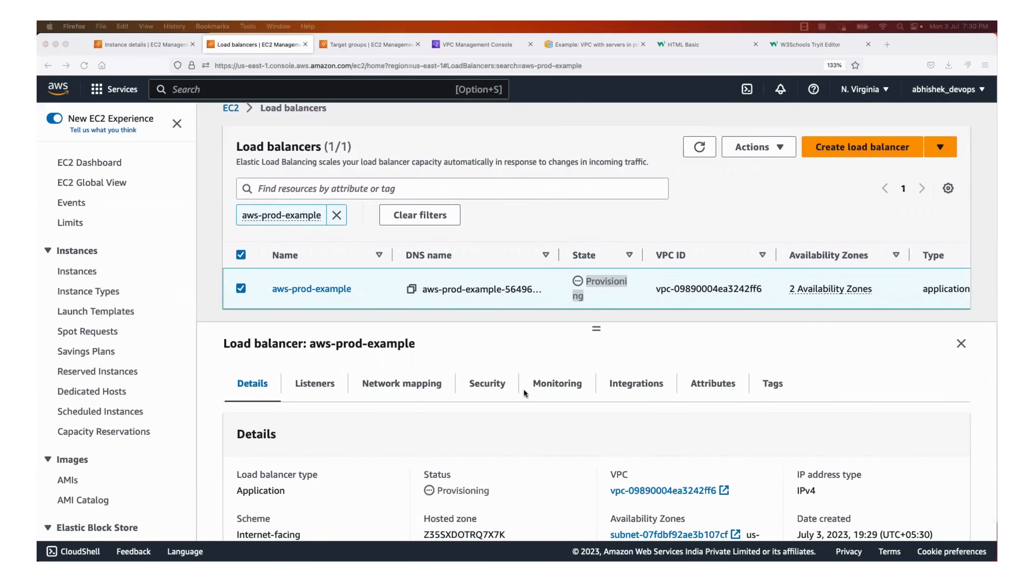
Switch to Terminal to check the Python HTTP server on port 8000, and return to Firefox by minimising the Terminal window
key("super+Tab")
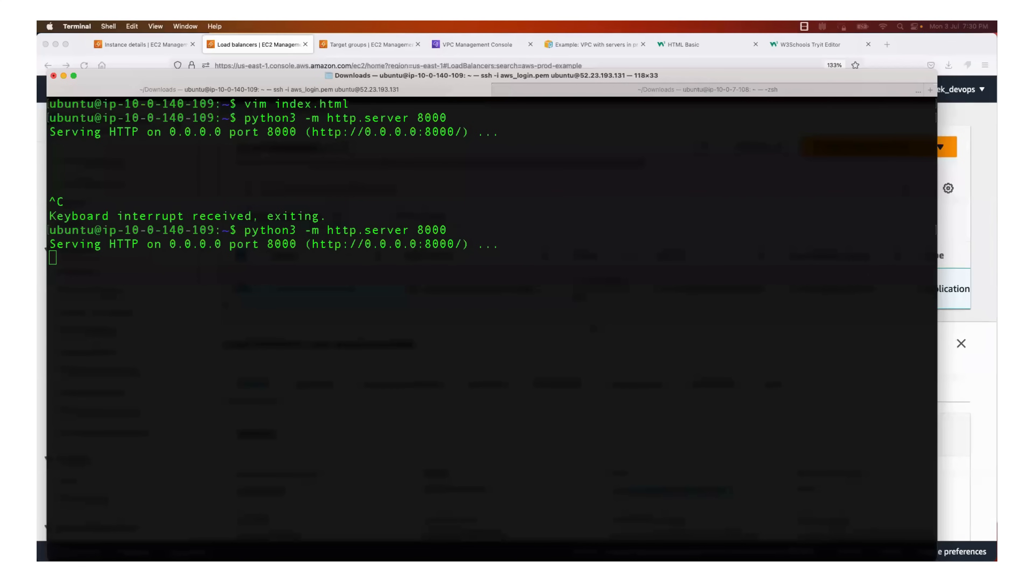
key("Return")
key("Return")
key("Return")
key("Return")
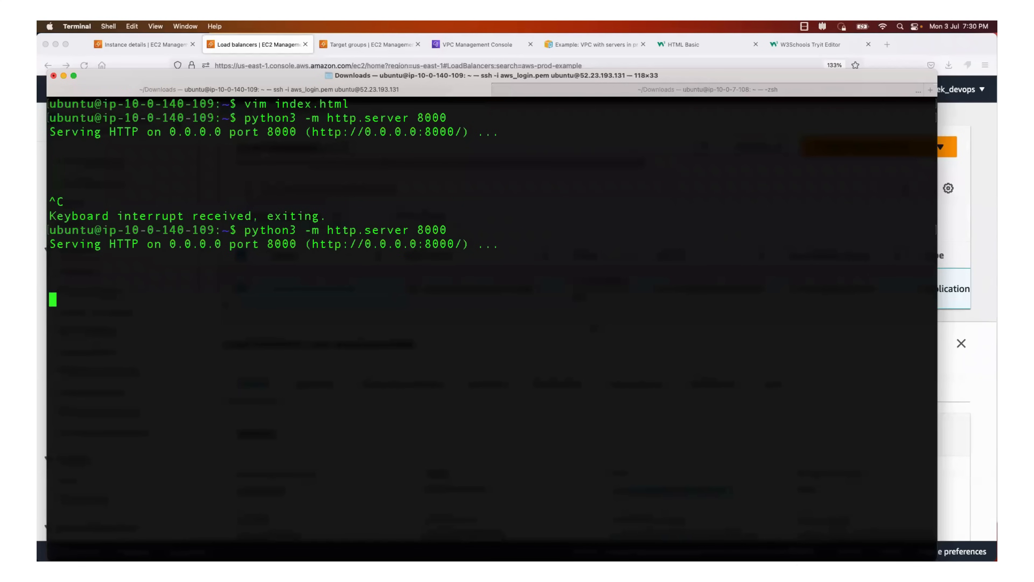
key("super+Tab")
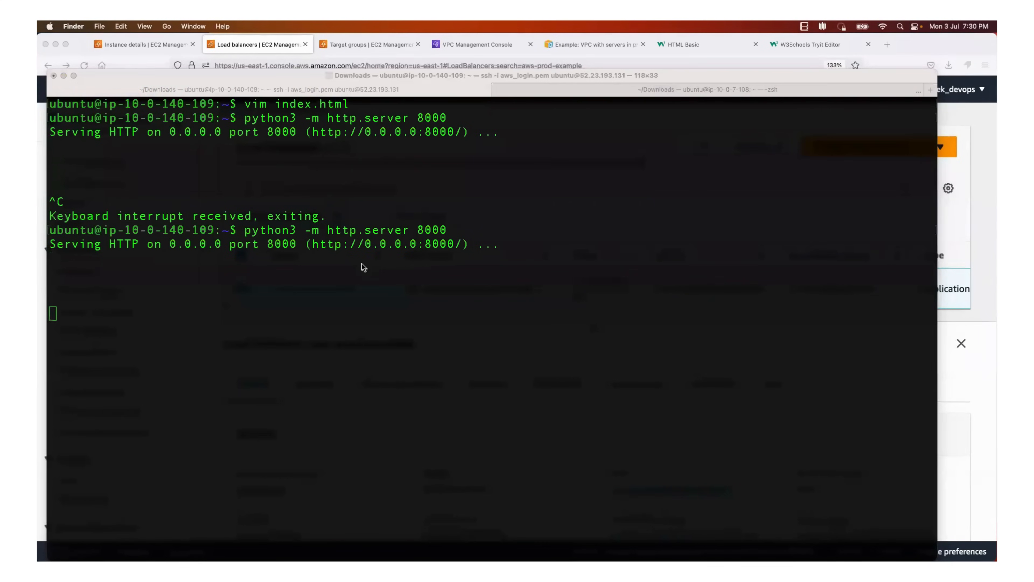
left_click(63, 75)
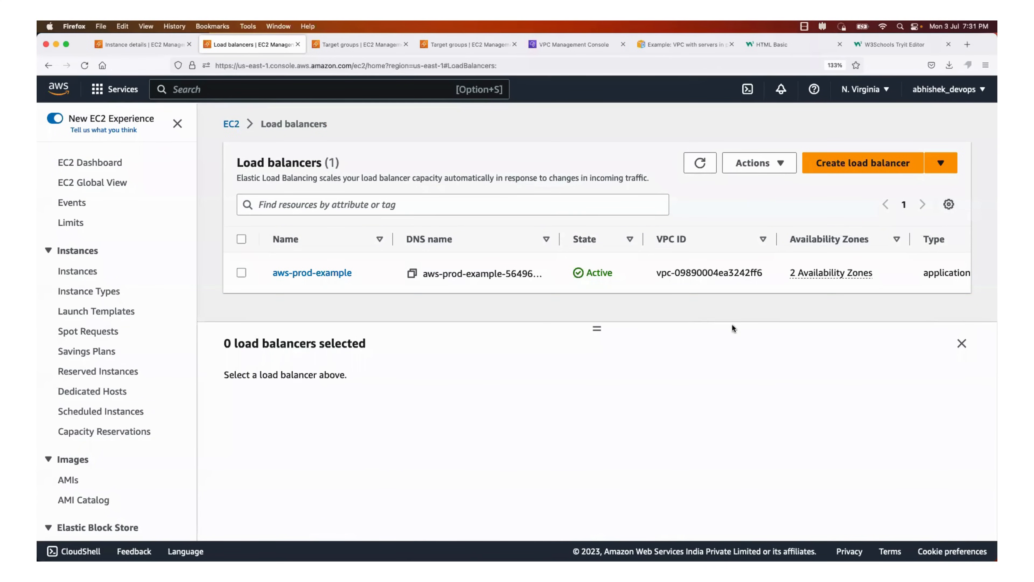
Check the load balancer's state again and examine the VPC architecture diagram in the Amazon VPC documentation
left_click_drag(617, 277, 577, 275)
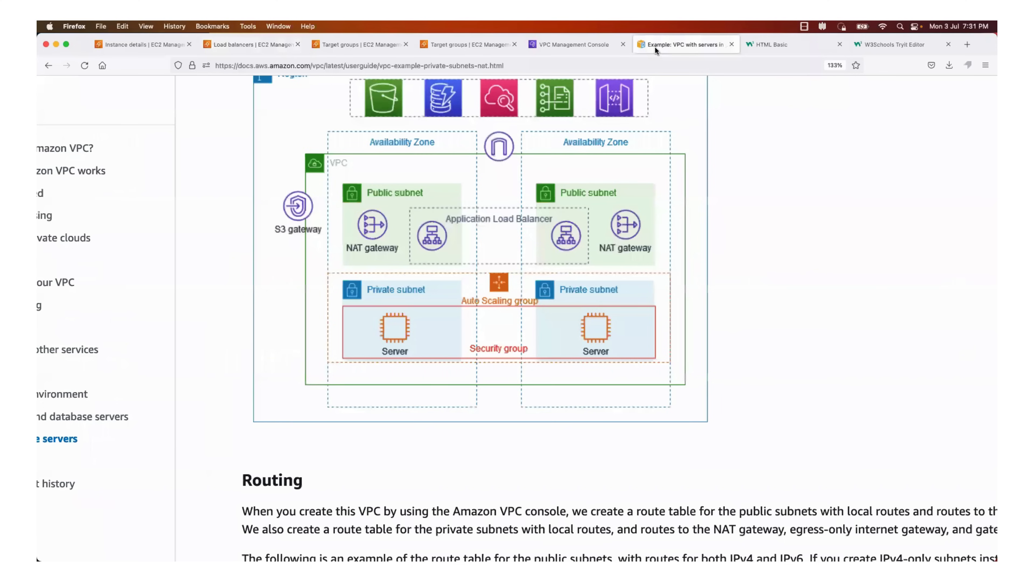
left_click(654, 46)
scroll(415, 142, "up", 3)
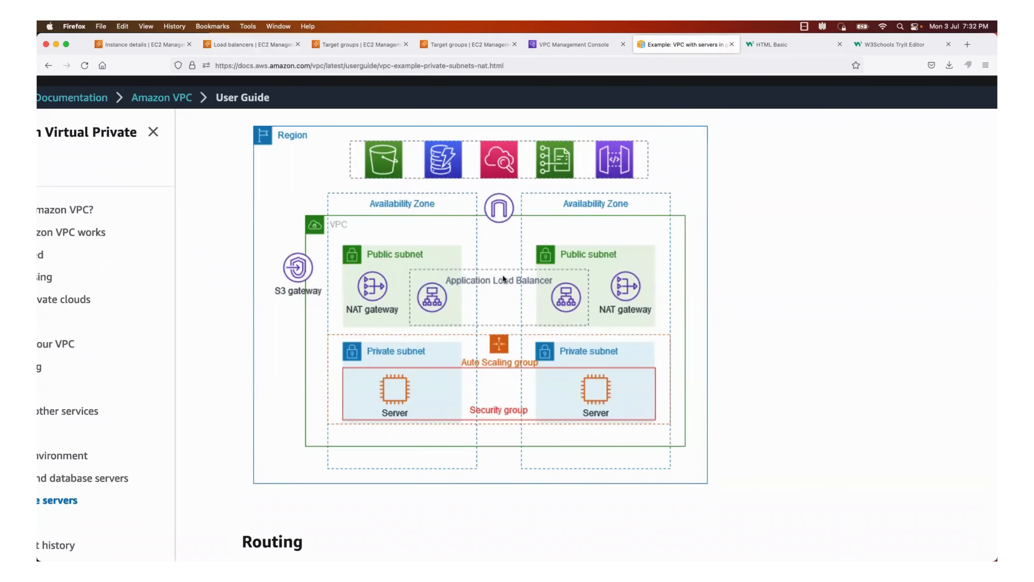
Open the aws-prod-example load balancer's details and read the reachability information of its HTTP:80 listener
left_click(259, 45)
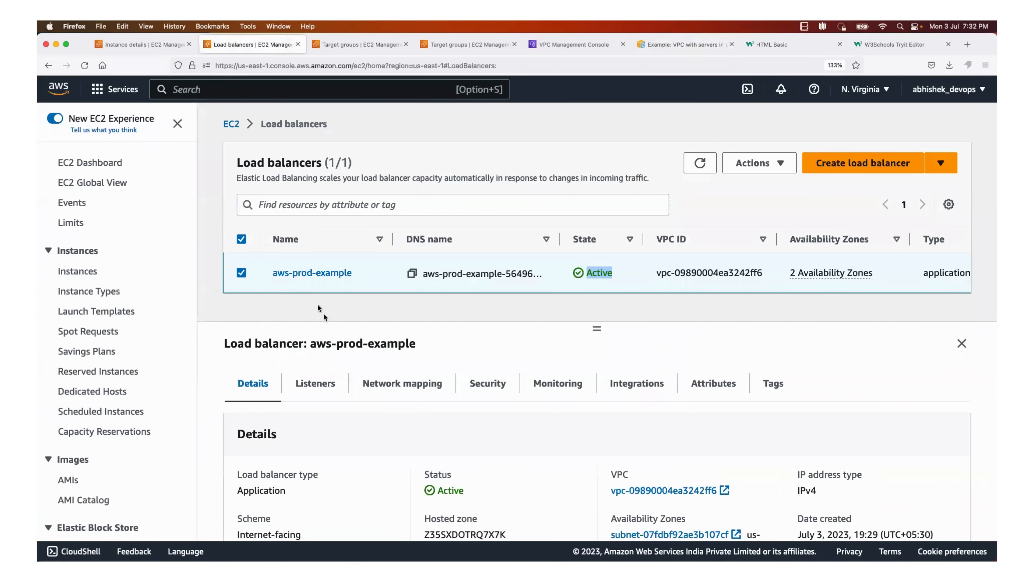
left_click(323, 273)
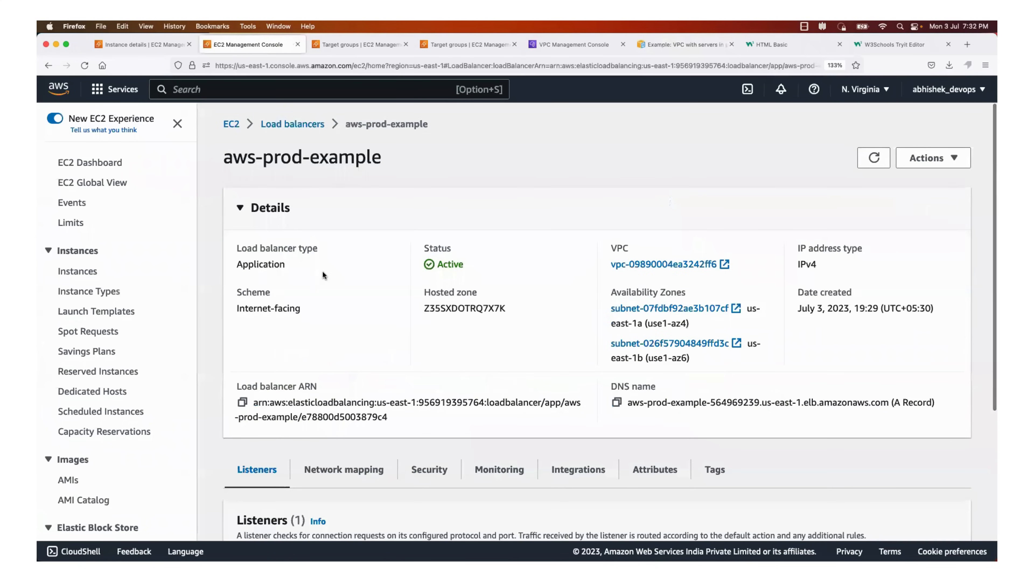
scroll(334, 331, "down", 3)
scroll(334, 331, "down", 2)
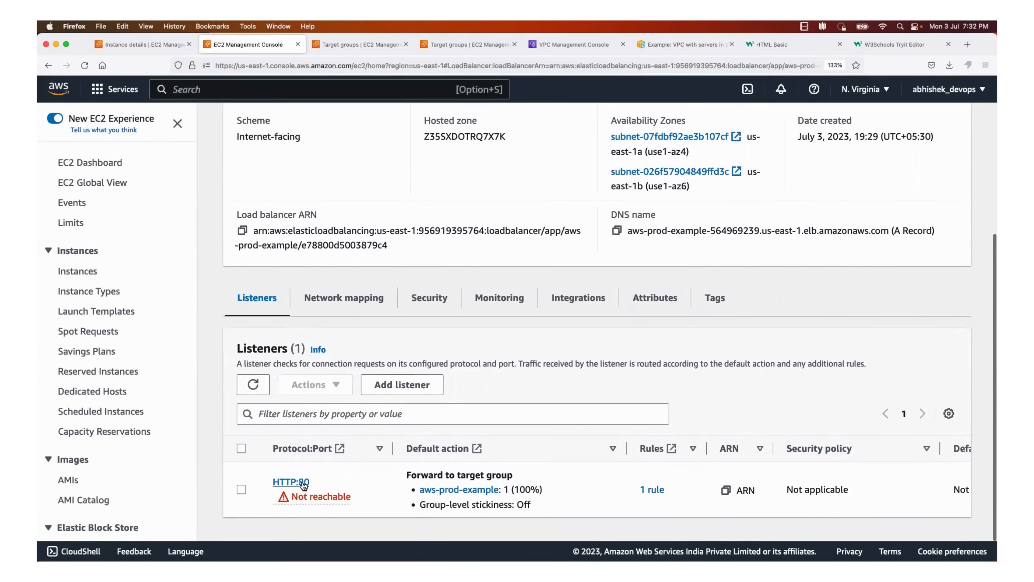
left_click(314, 498)
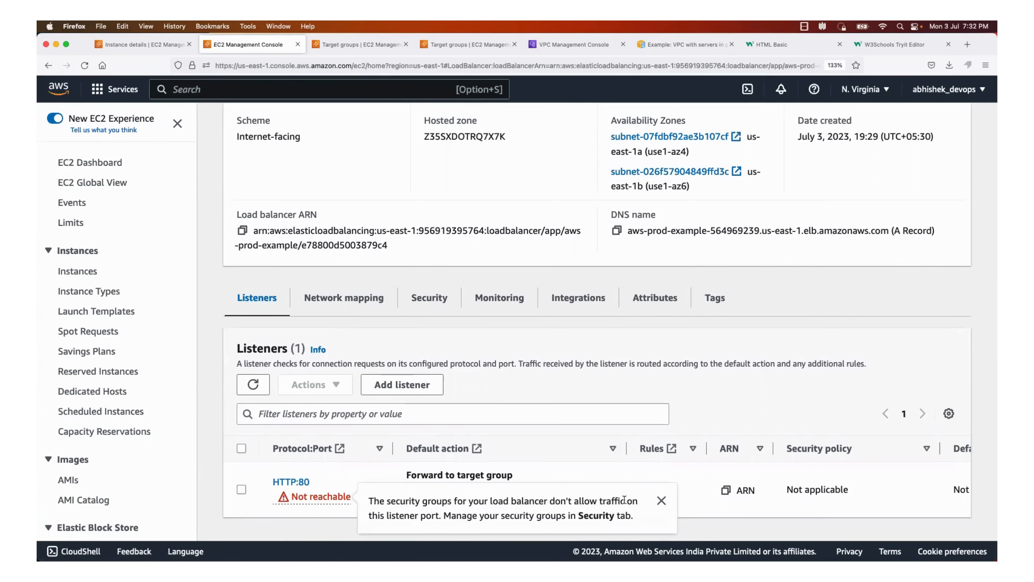
left_click(500, 341)
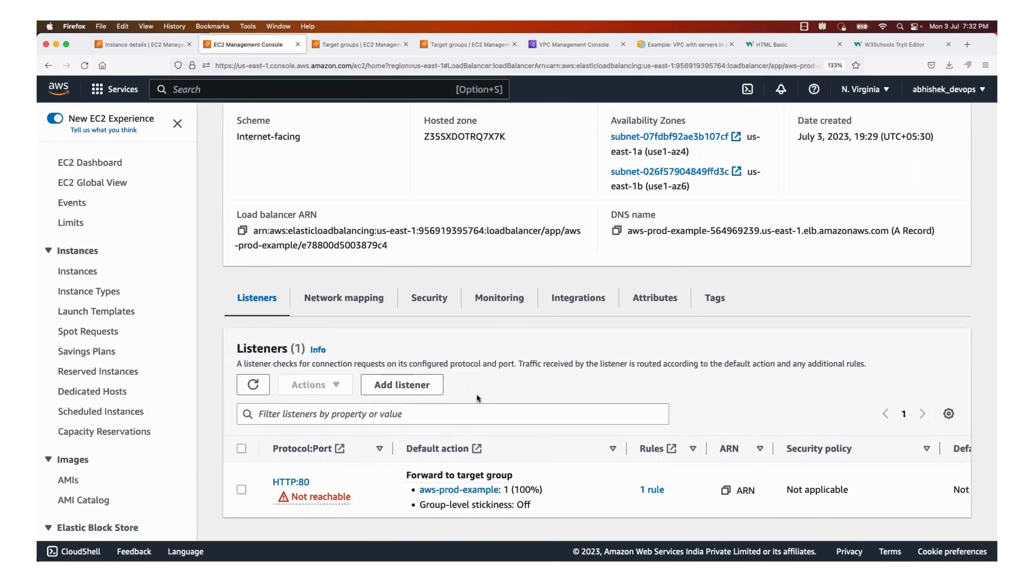
Open the security group attached to the load balancer in a separate browser tab
left_click(433, 299)
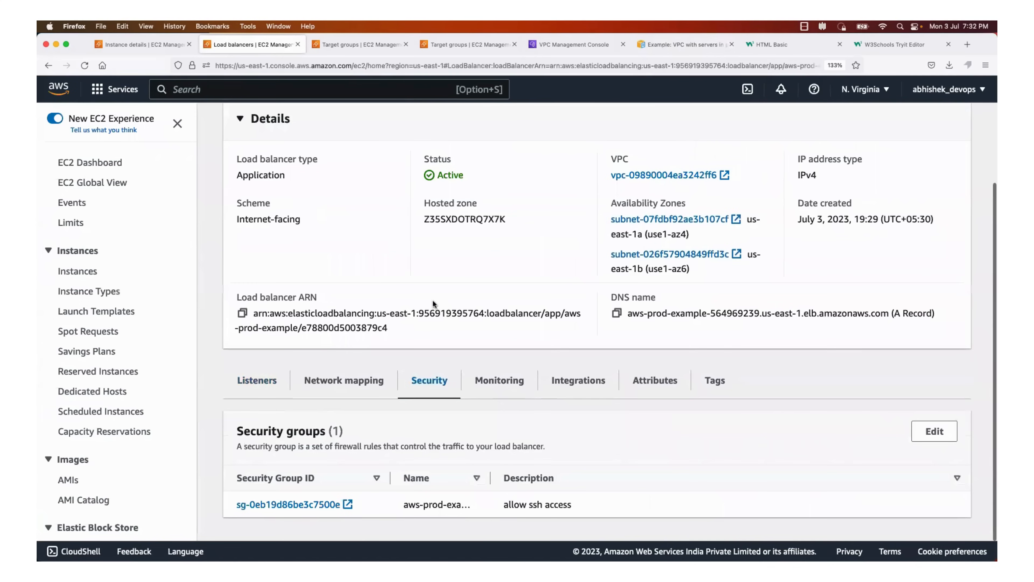
right_click(310, 507)
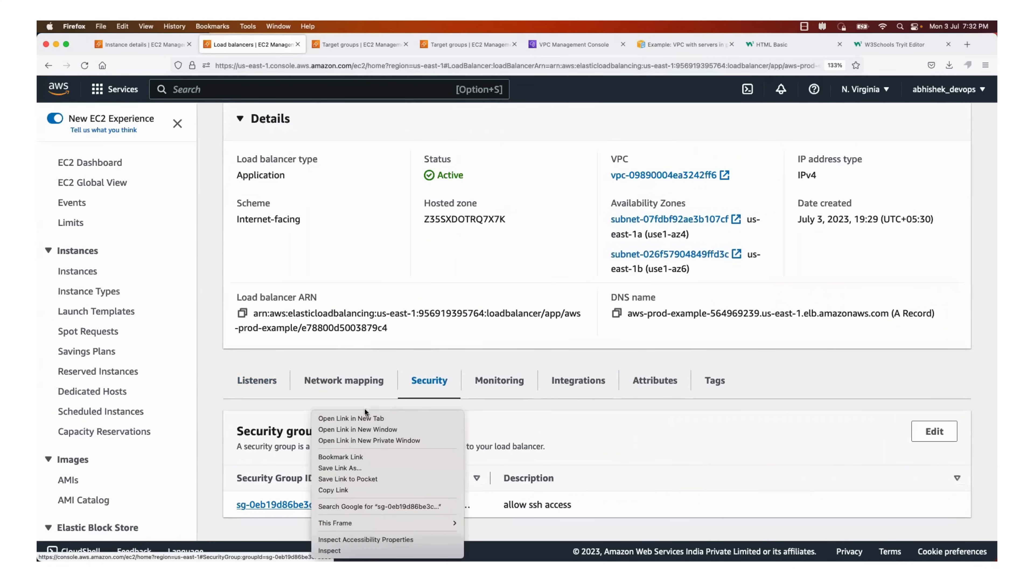
left_click(353, 418)
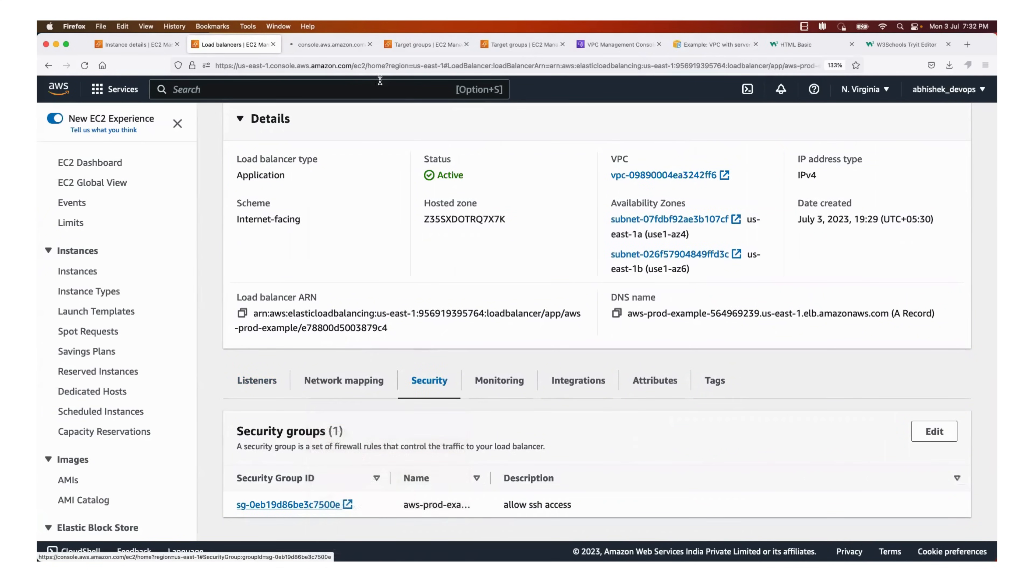
left_click(340, 48)
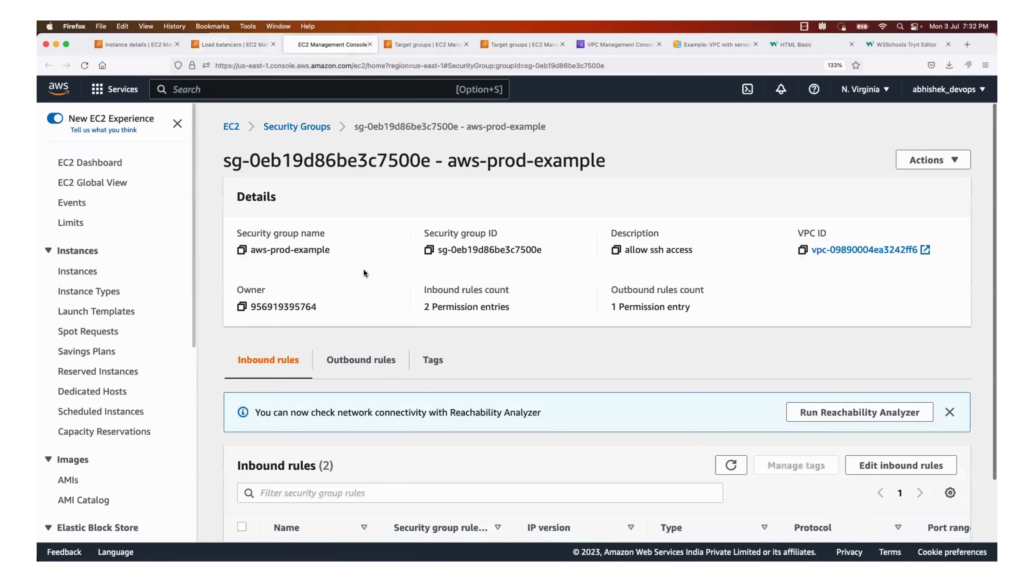
Add an inbound HTTP rule with source 0.0.0.0/0 to the aws-prod-example security group and save the rules
scroll(353, 426, "down", 3)
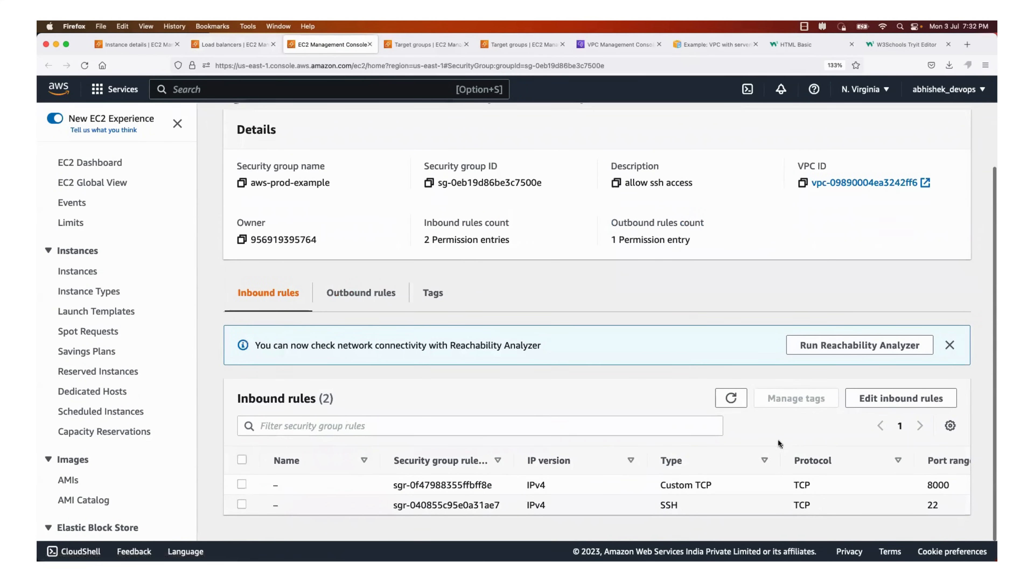
left_click(887, 409)
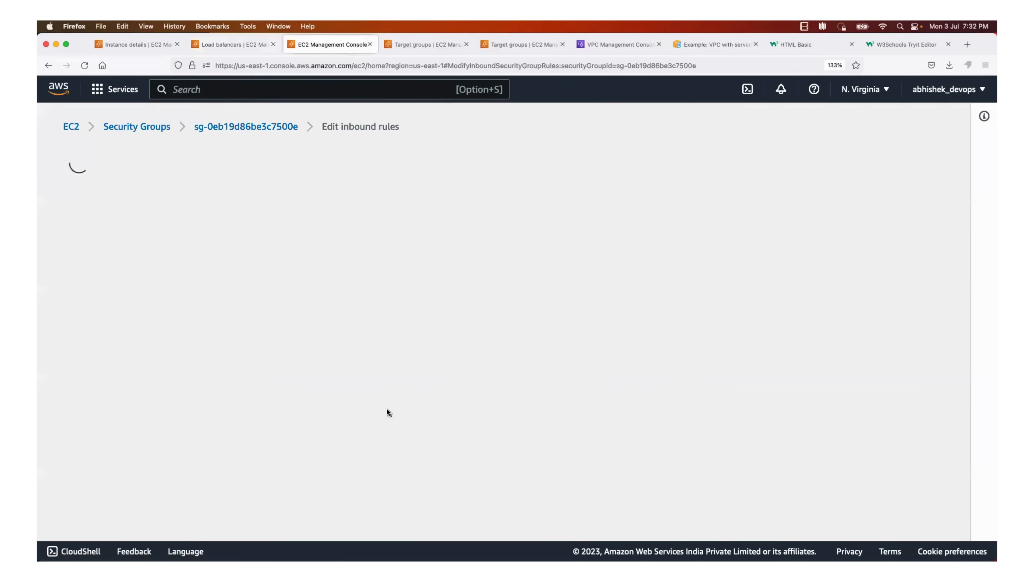
left_click(114, 419)
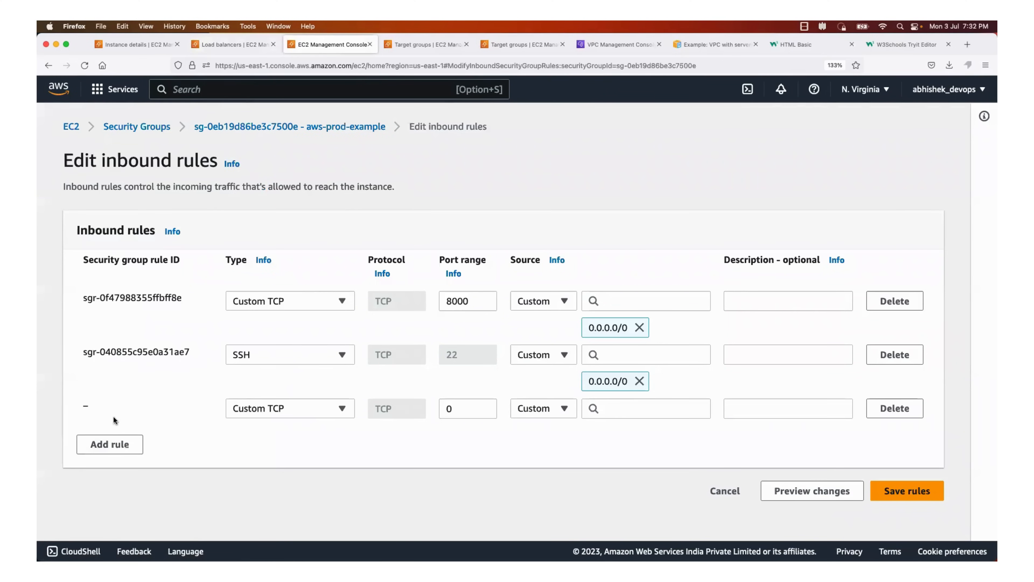
left_click(311, 409)
scroll(287, 167, "down", 3)
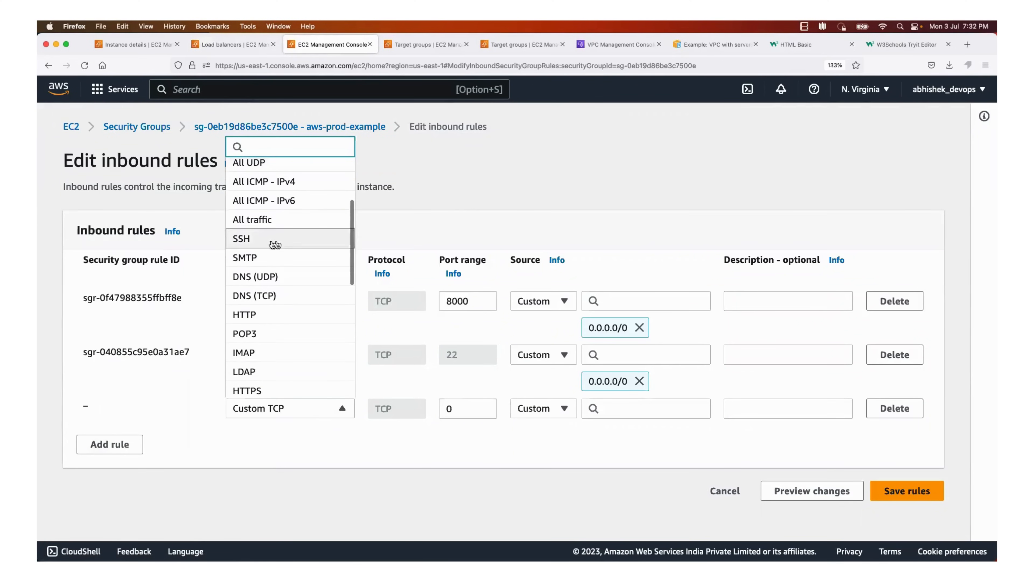
left_click(264, 315)
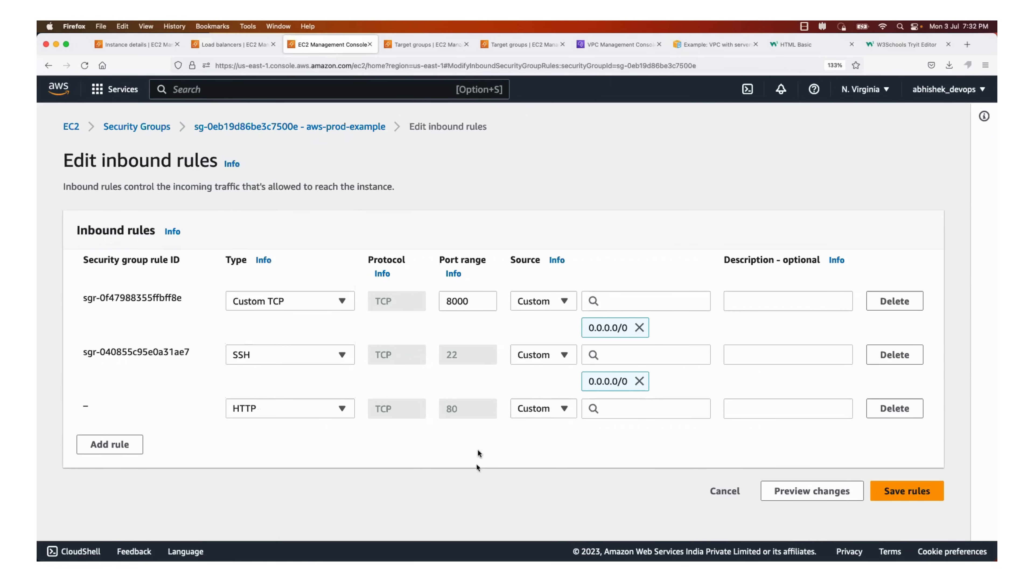
left_click(557, 409)
left_click(556, 341)
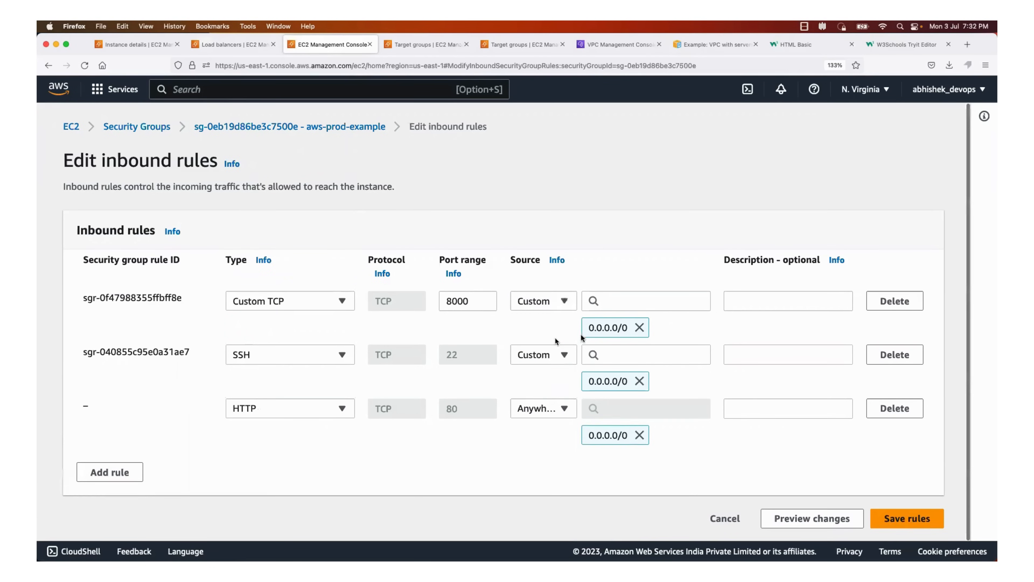
left_click(895, 514)
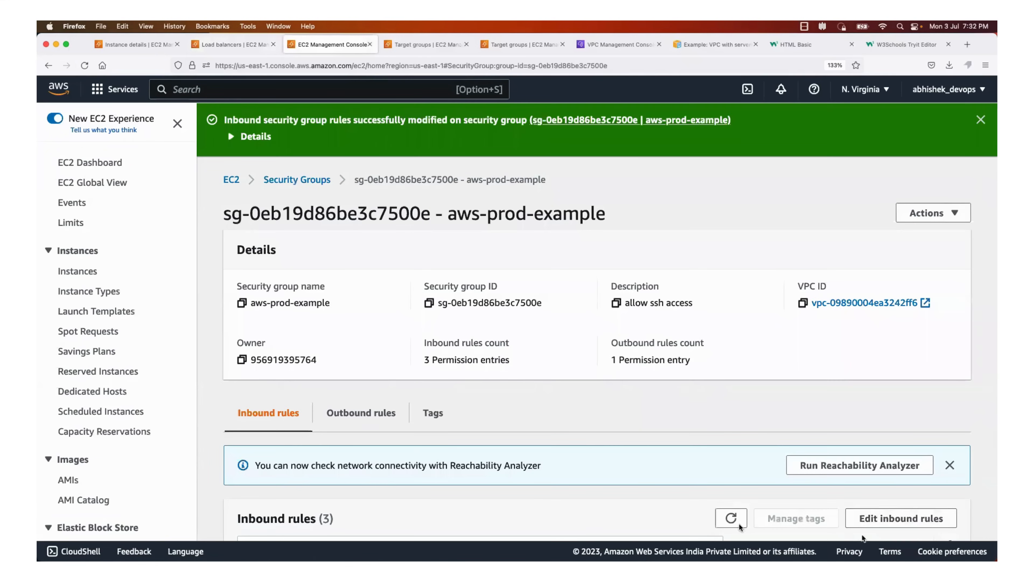
scroll(646, 457, "down", 4)
Return to the load balancer's listeners and reload the page to recheck the reachability of the HTTP:80 listener
left_click(247, 48)
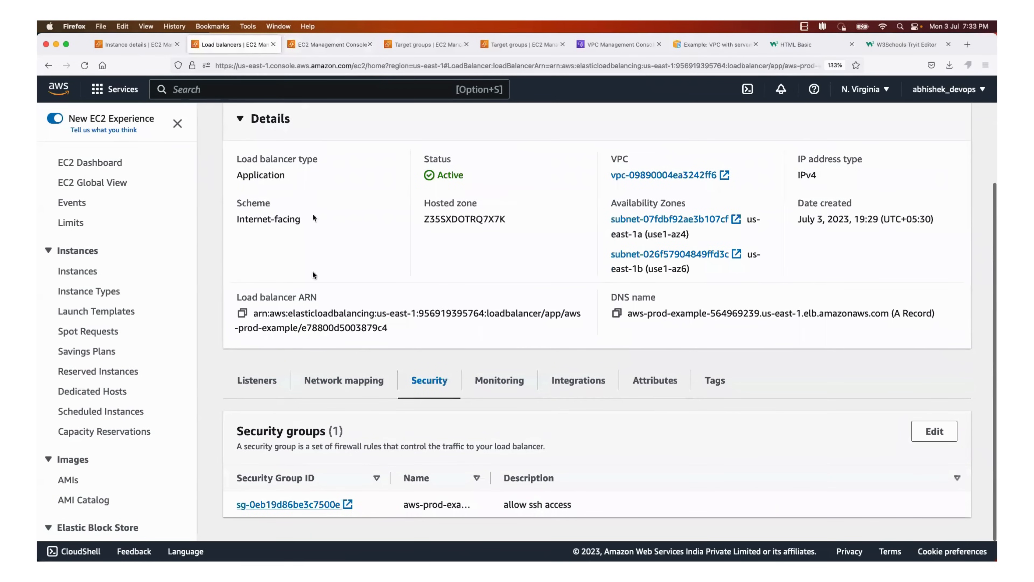
left_click(259, 383)
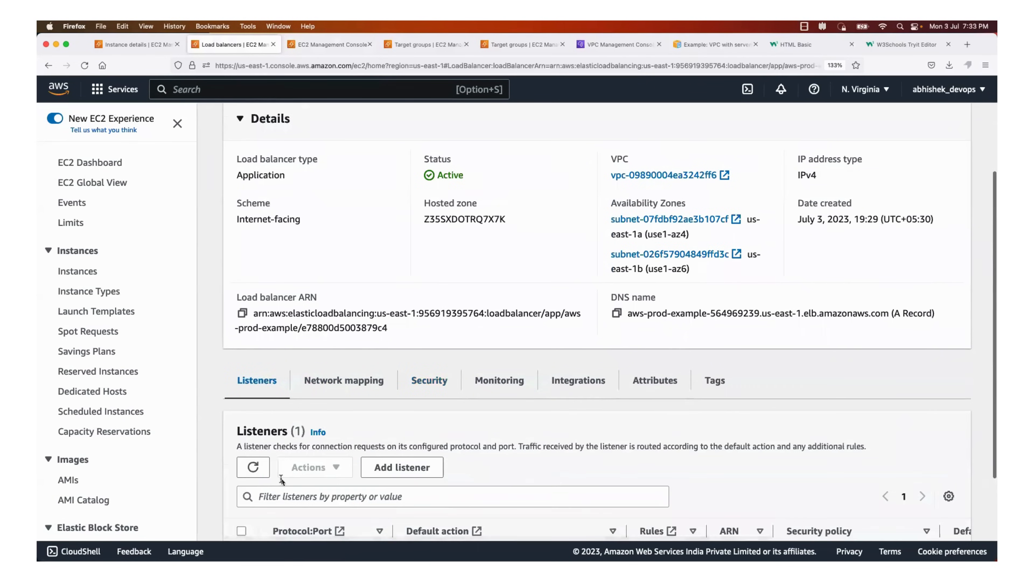
scroll(280, 476, "down", 3)
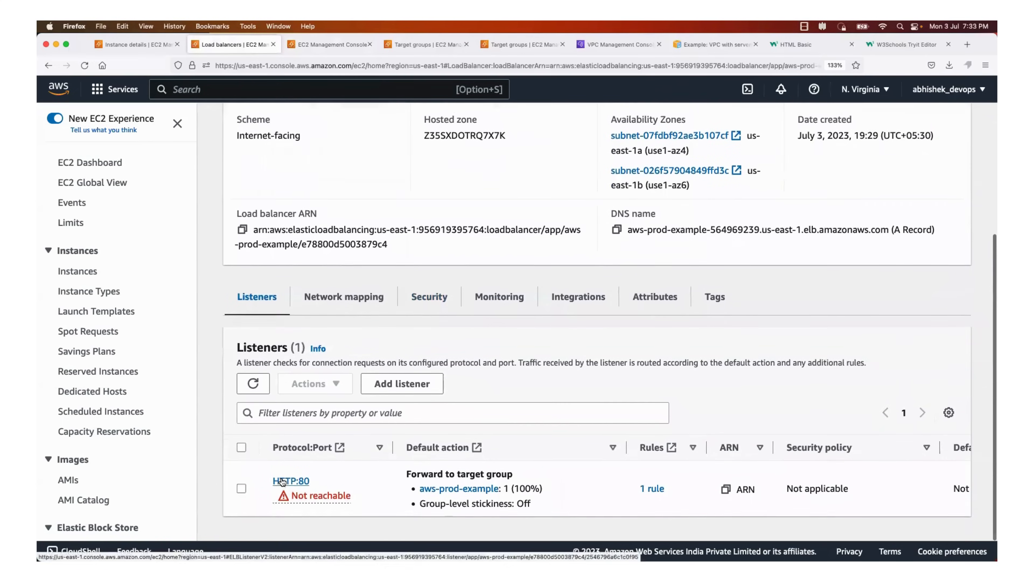
left_click(84, 65)
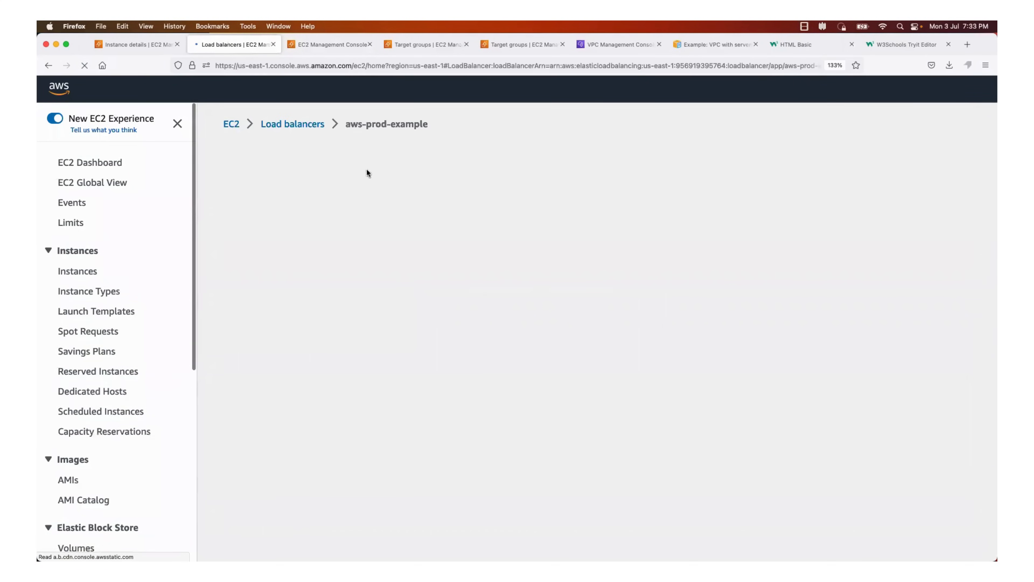
scroll(390, 390, "down", 5)
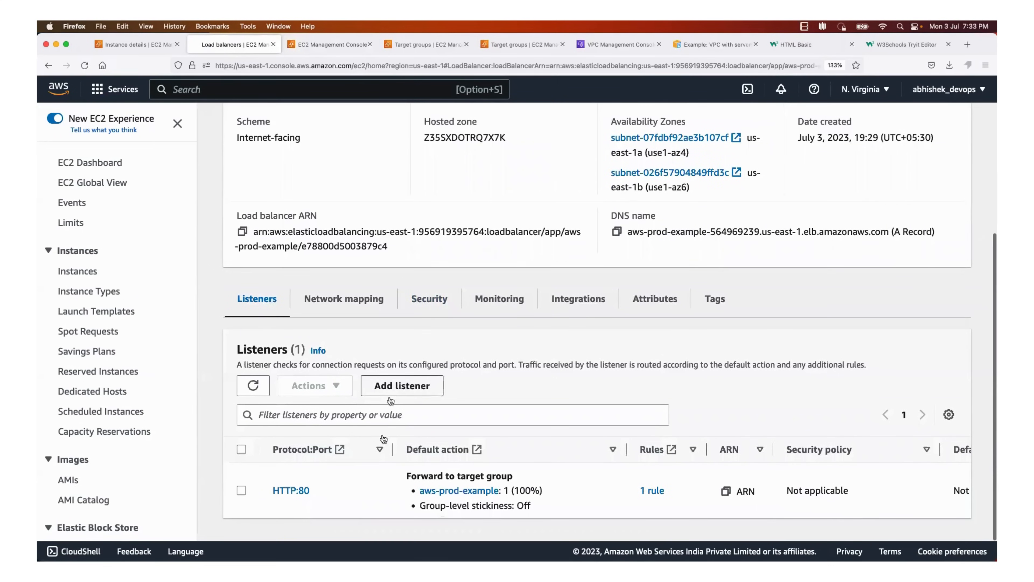
left_click_drag(298, 496, 268, 487)
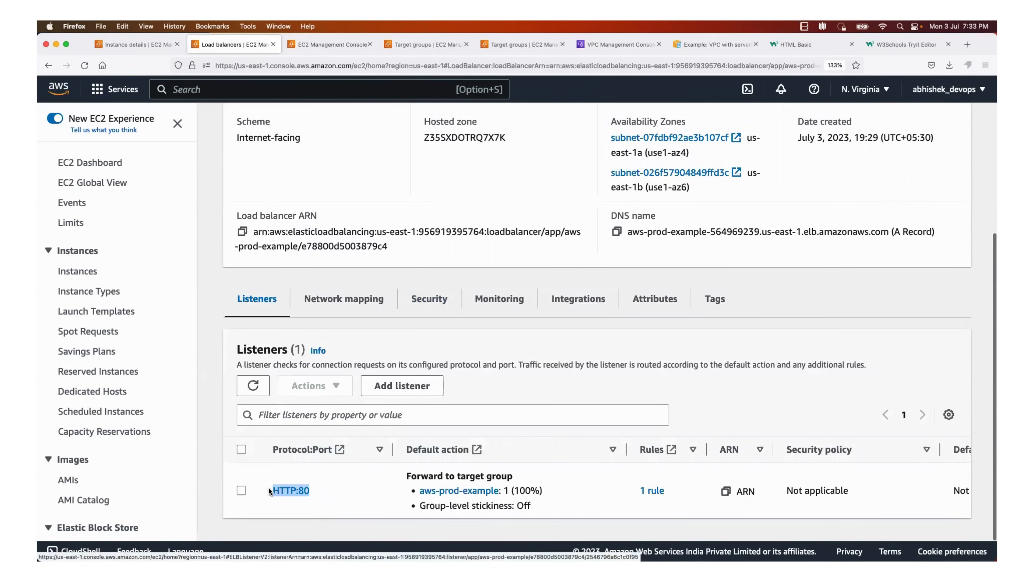
Copy the load balancer's DNS name, load it in a new browser tab, and examine the page heading
scroll(594, 480, "up", 3)
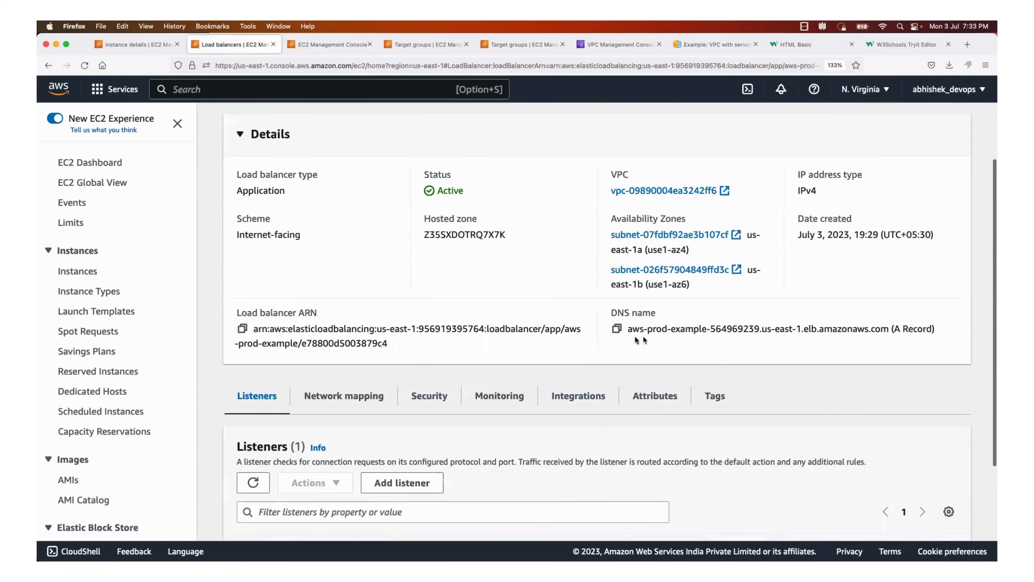
left_click(616, 329)
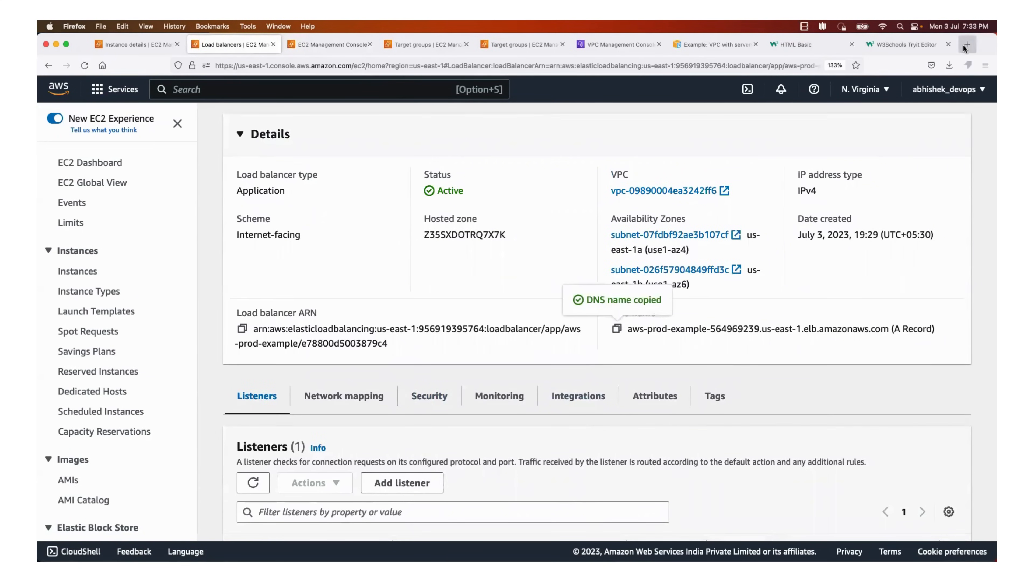
key("super+t")
key("super+v")
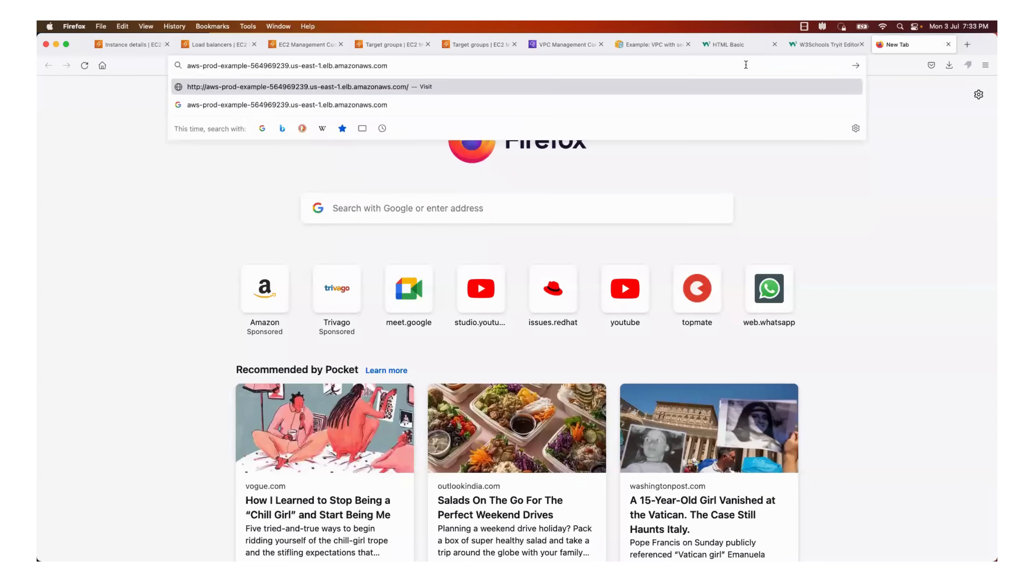
key("Return")
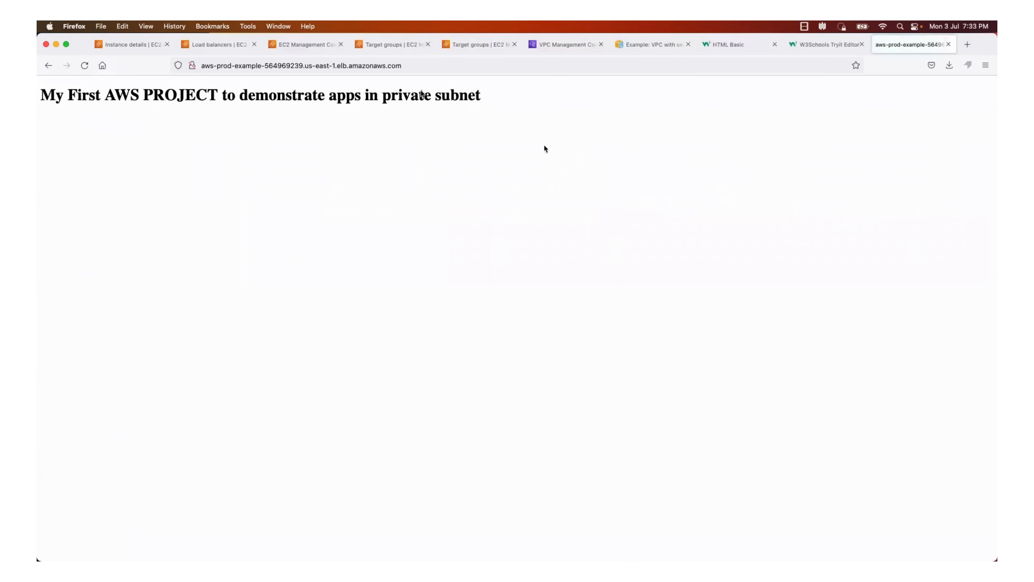
left_click_drag(139, 98, 495, 100)
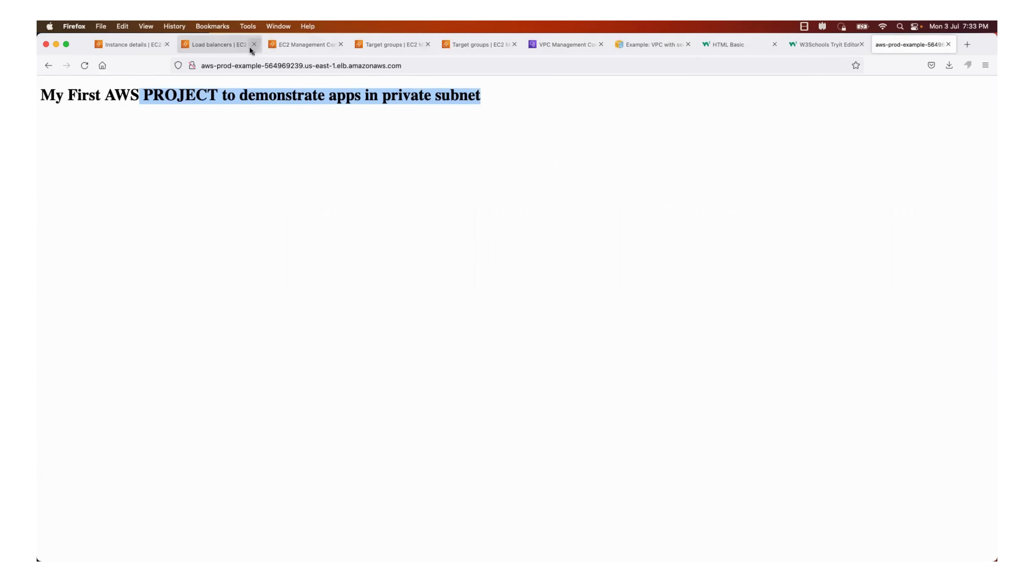
Look over the security group's inbound rules and the VPC details, and return to the architecture diagram in the VPC documentation
left_click(236, 44)
left_click(292, 46)
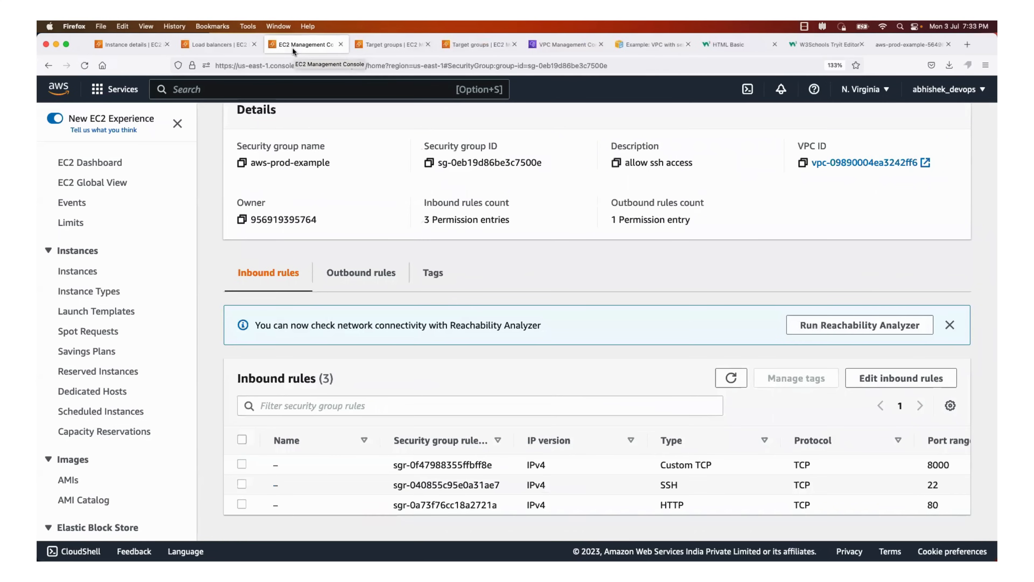
left_click(376, 43)
left_click(546, 41)
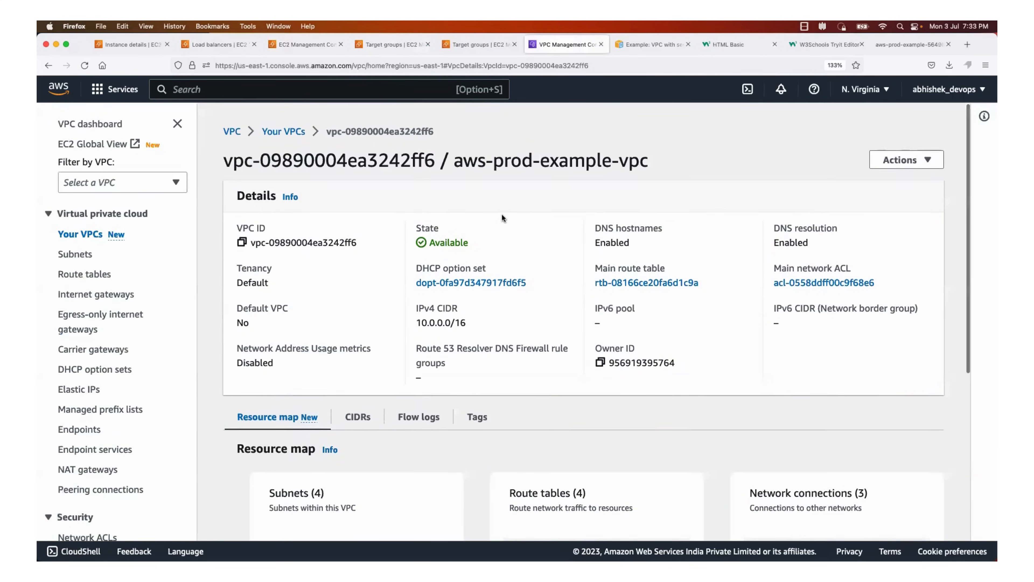
left_click(636, 42)
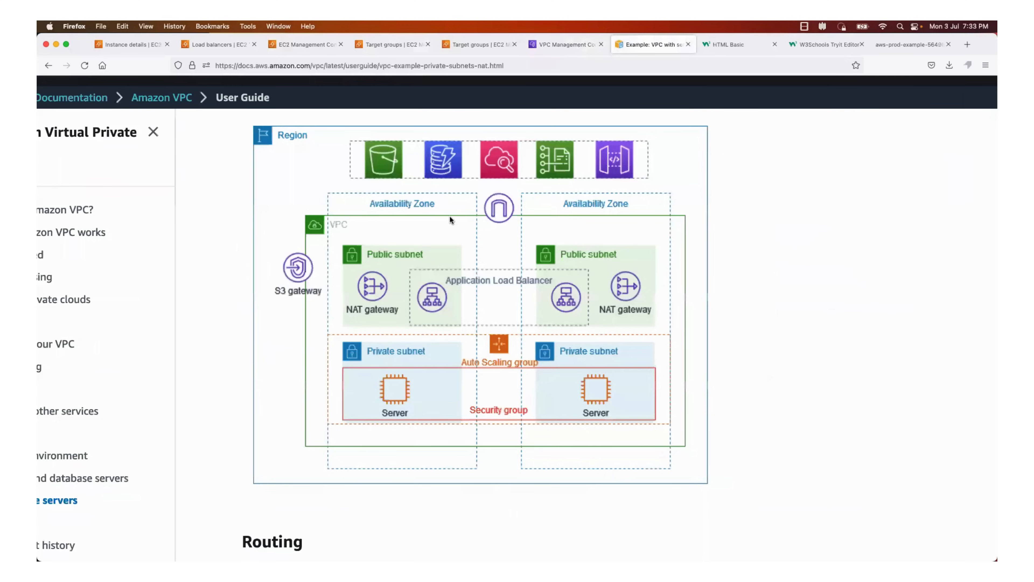